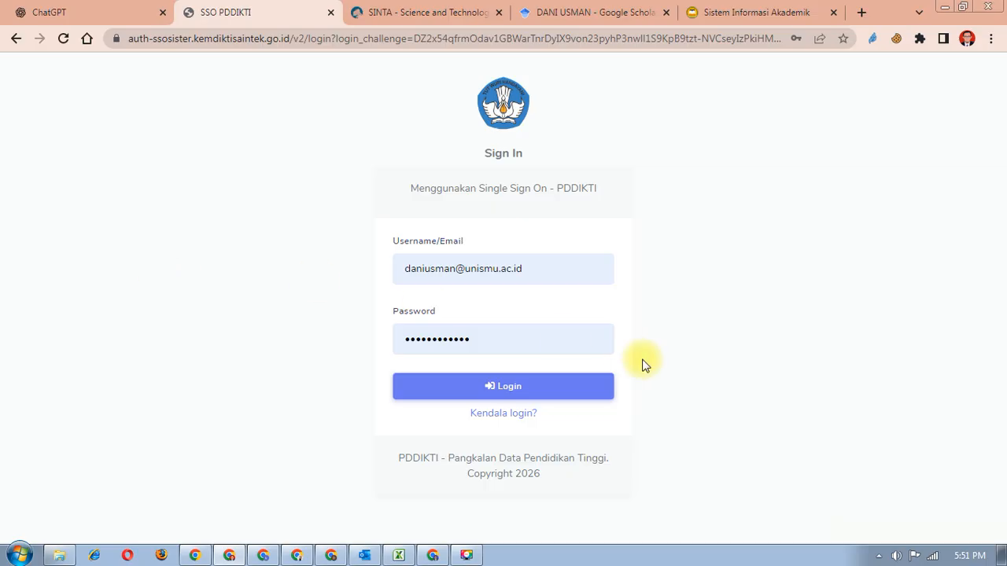
- Log in to SSO PDDIKTI using the lecturer account saved in Chrome's autofill
left_click(580, 277)
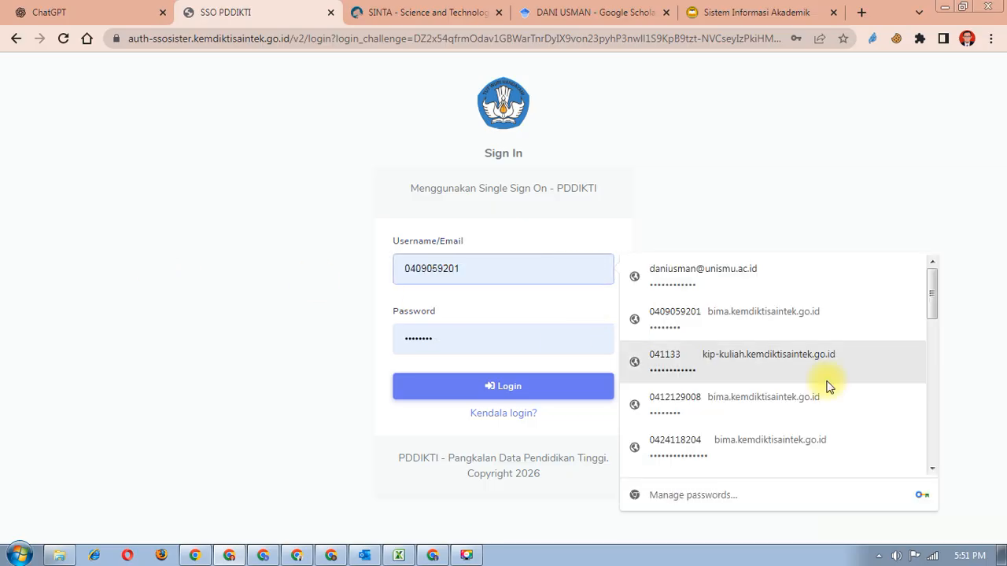
scroll(752, 346, "down", 2)
scroll(752, 342, "down", 3)
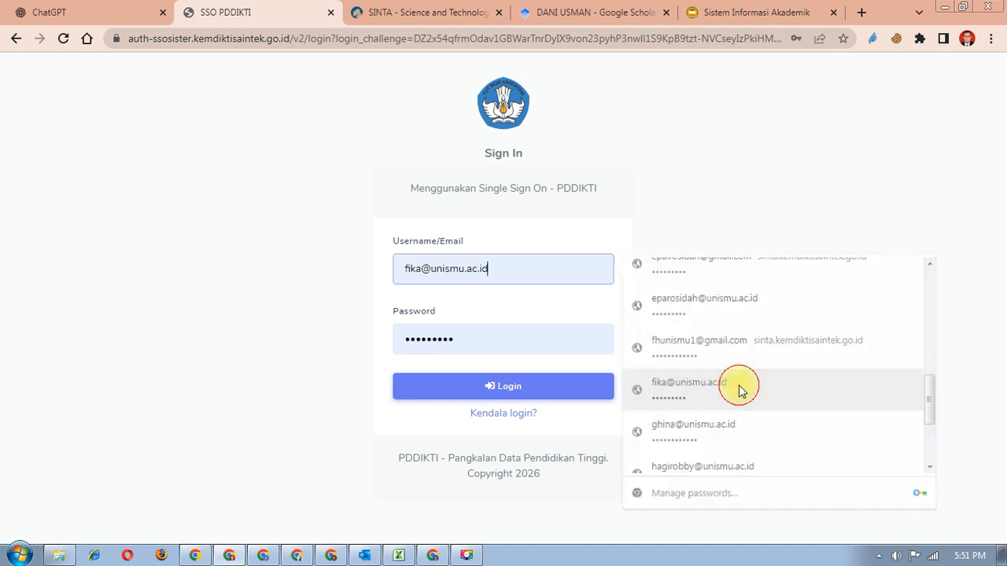
left_click(740, 388)
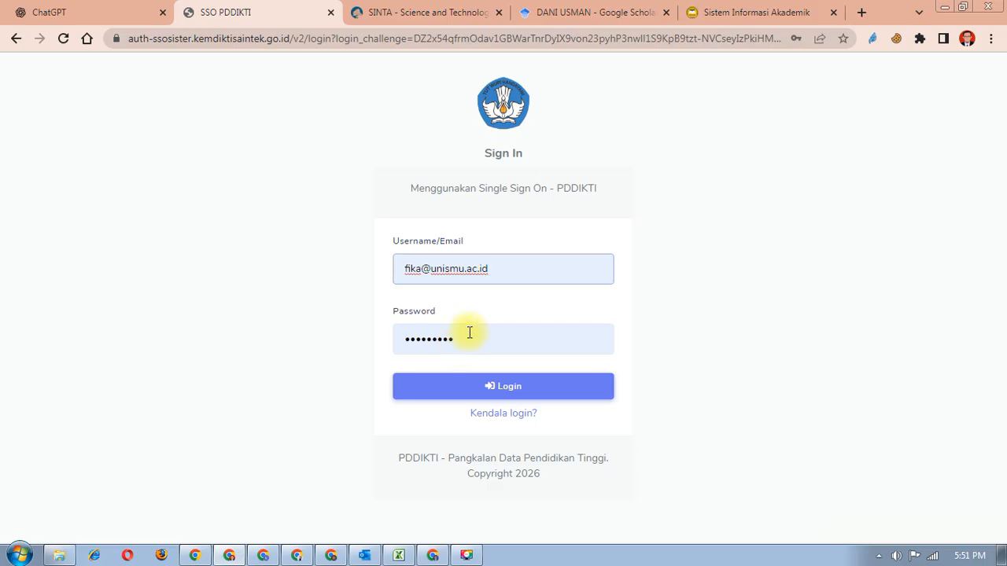
left_click(548, 393)
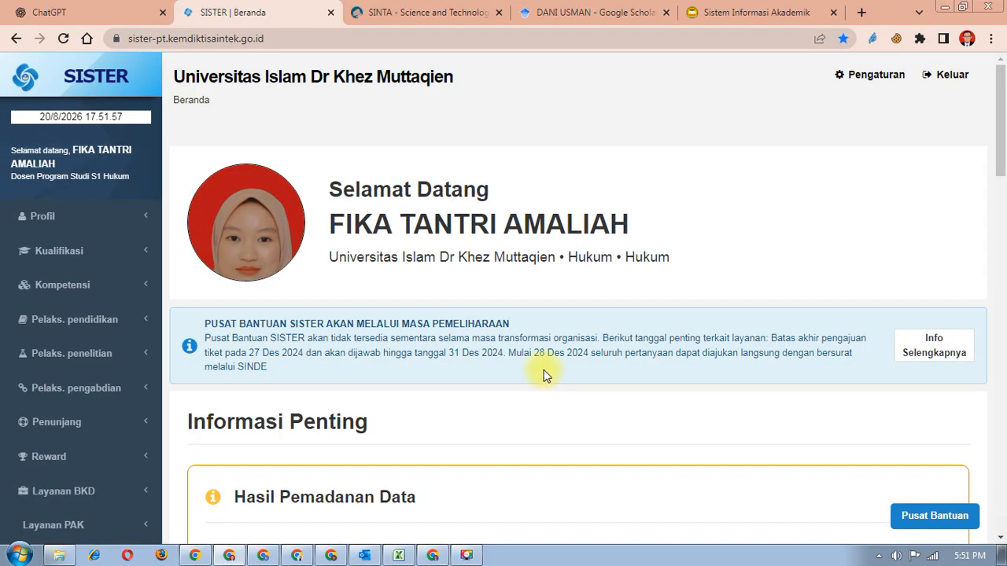
- Review the Beranda dashboard and expand Layanan BKD in the sidebar to show Rekap Kegiatan
scroll(649, 309, "down", 6)
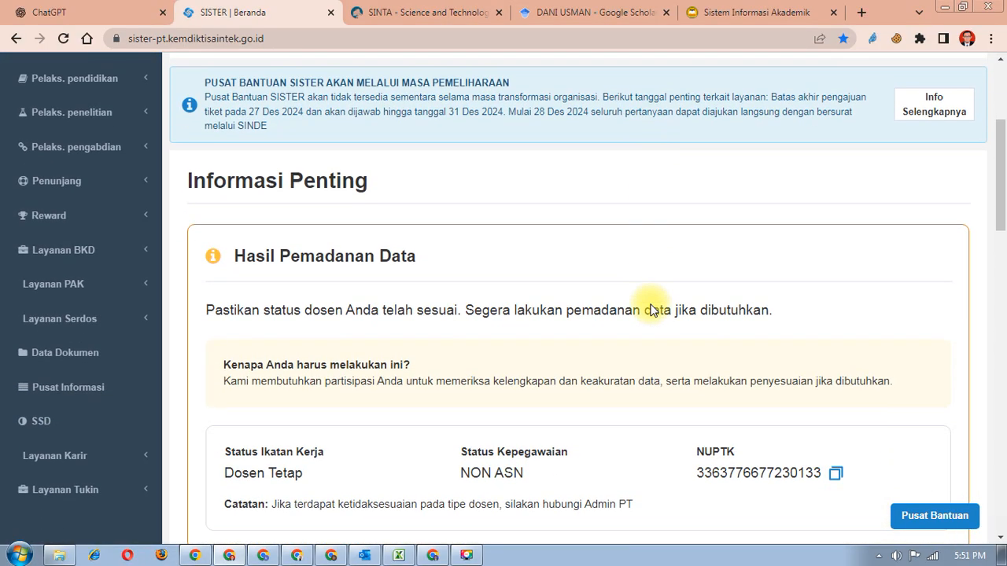
scroll(650, 310, "up", 1)
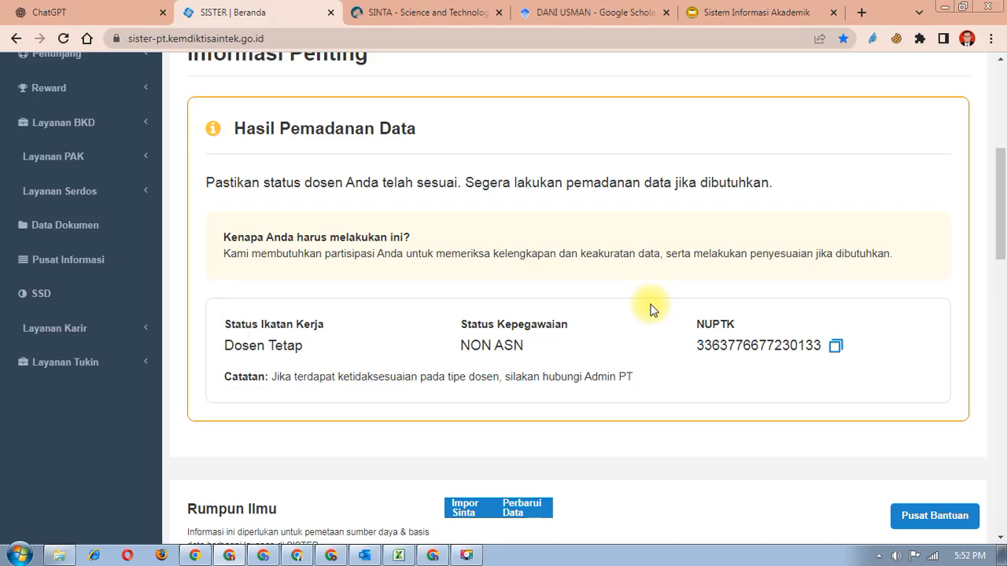
scroll(650, 310, "up", 5)
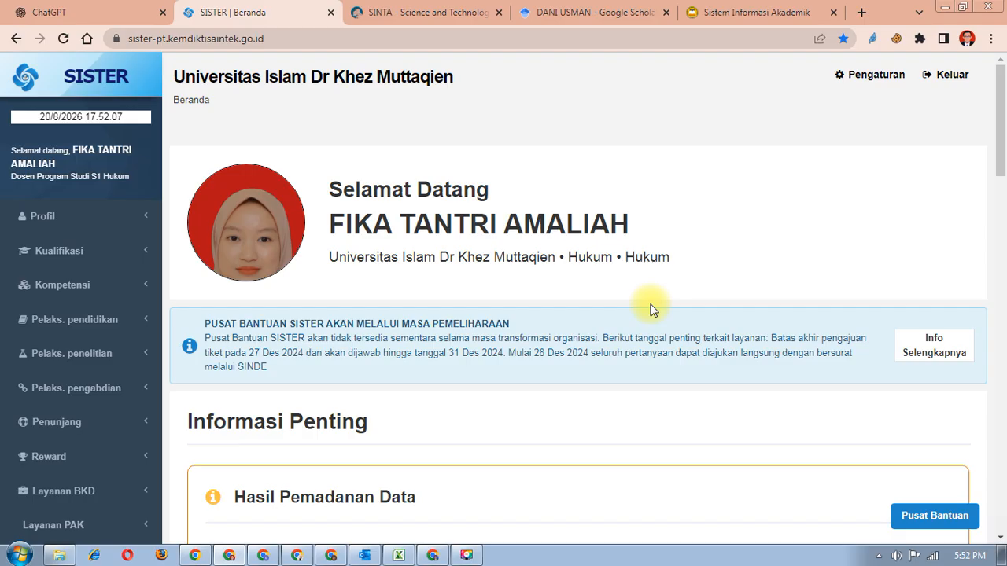
scroll(650, 309, "down", 1)
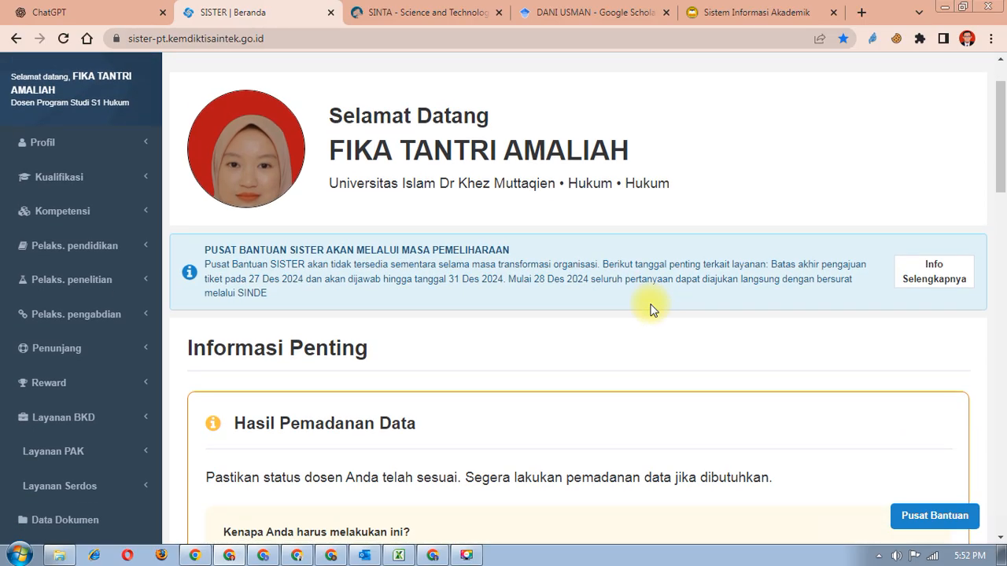
scroll(649, 309, "down", 1)
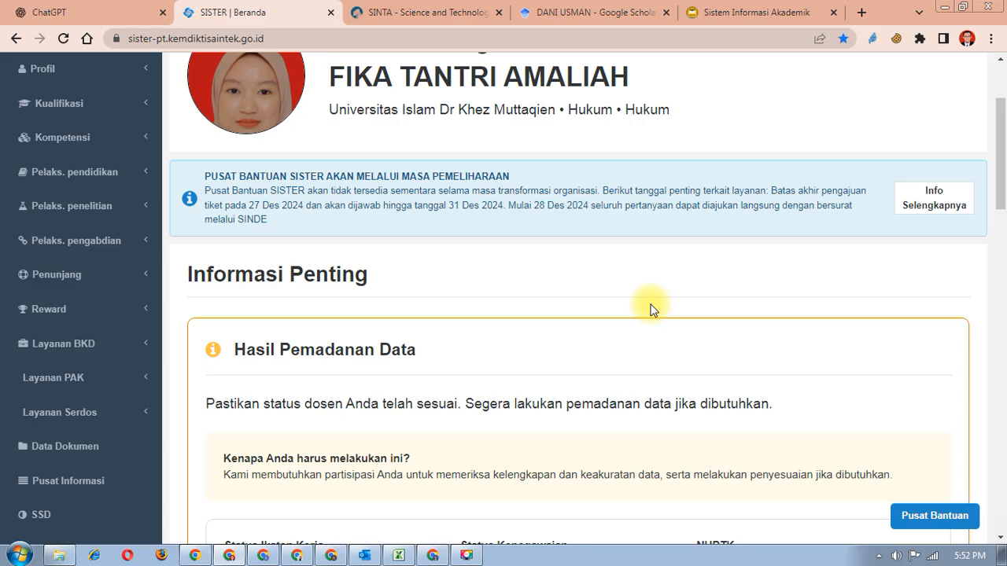
scroll(649, 309, "down", 1)
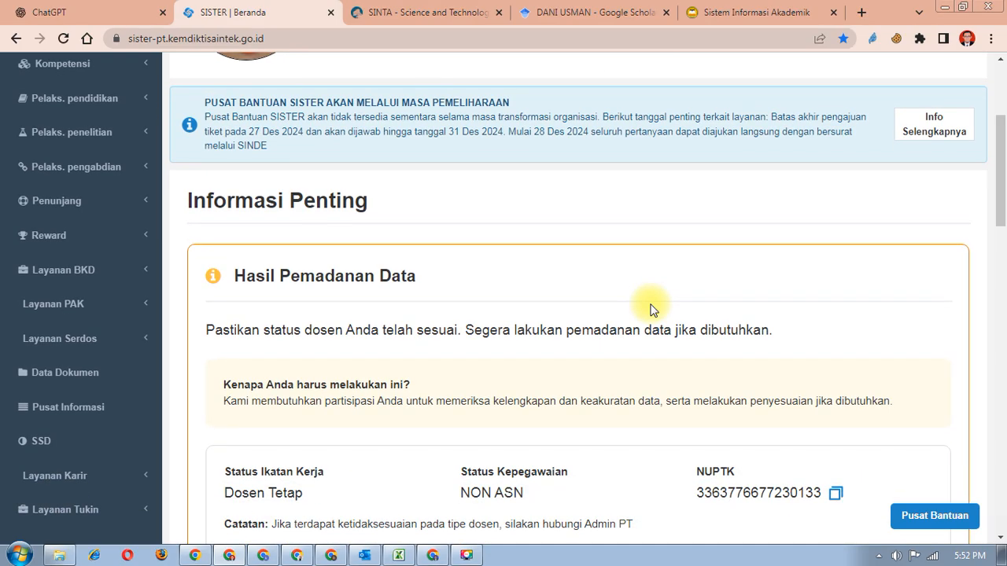
scroll(650, 310, "down", 1)
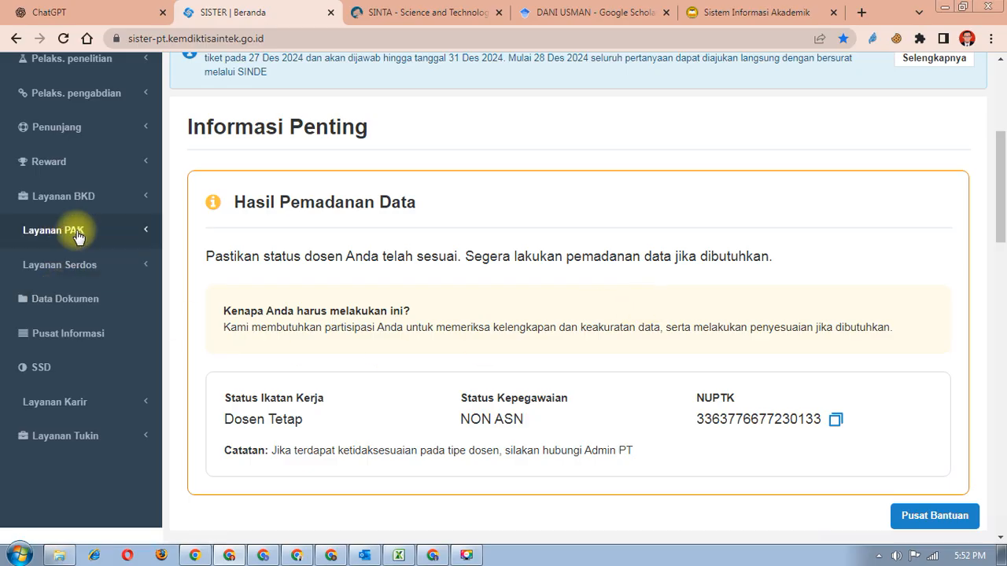
left_click(120, 205)
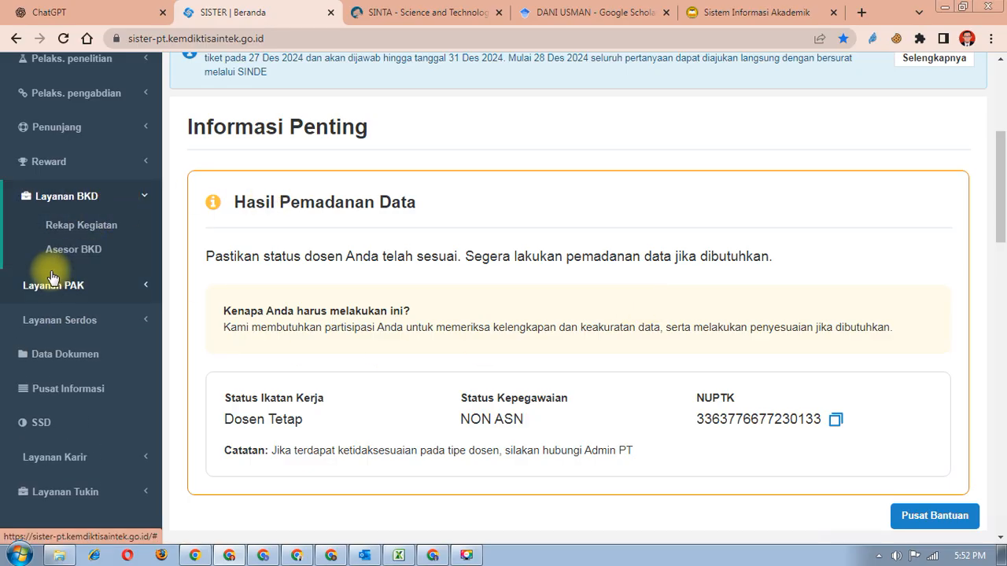
scroll(54, 279, "up", 2)
scroll(54, 277, "up", 1)
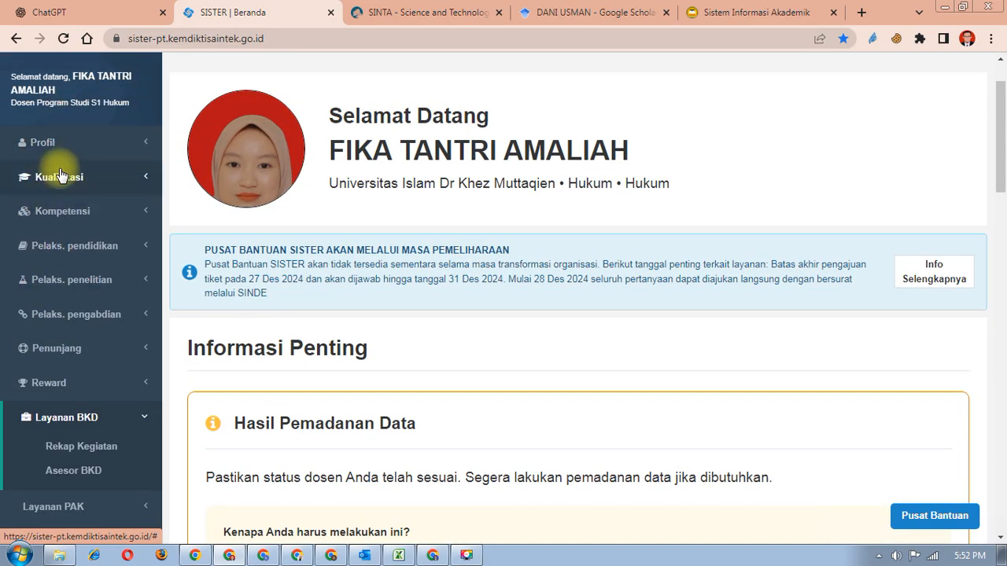
- Open Layanan BKD > Rekap Kegiatan and scroll the semester table right to the Laporan column
left_click(68, 422)
left_click(36, 418)
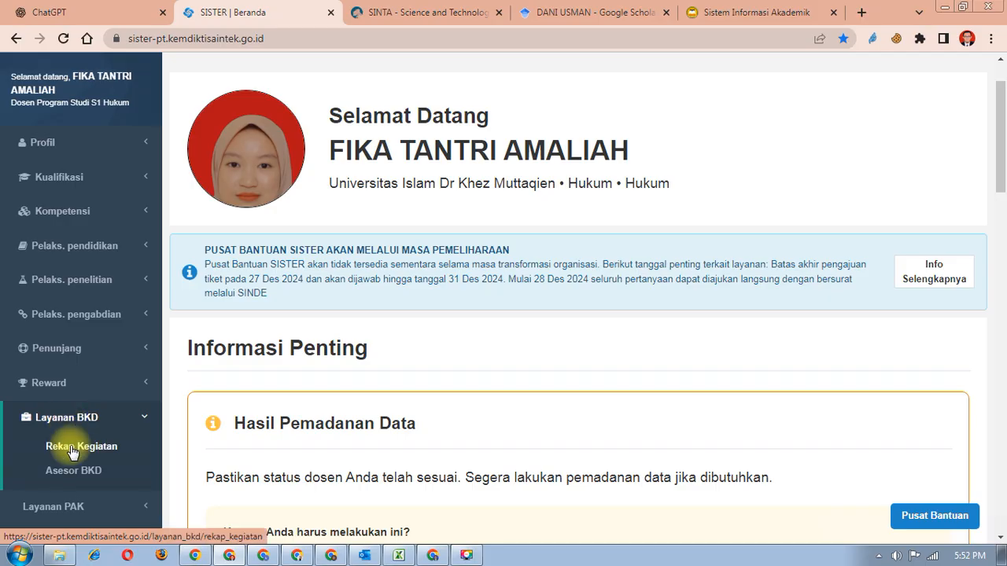
left_click(72, 449)
scroll(700, 374, "down", 3)
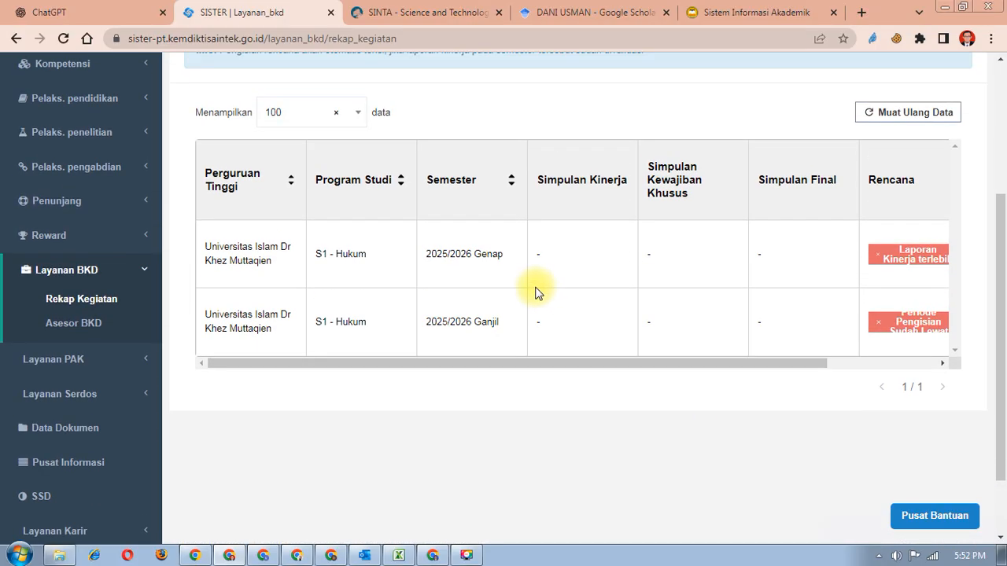
scroll(415, 294, "up", 2)
scroll(429, 439, "down", 1)
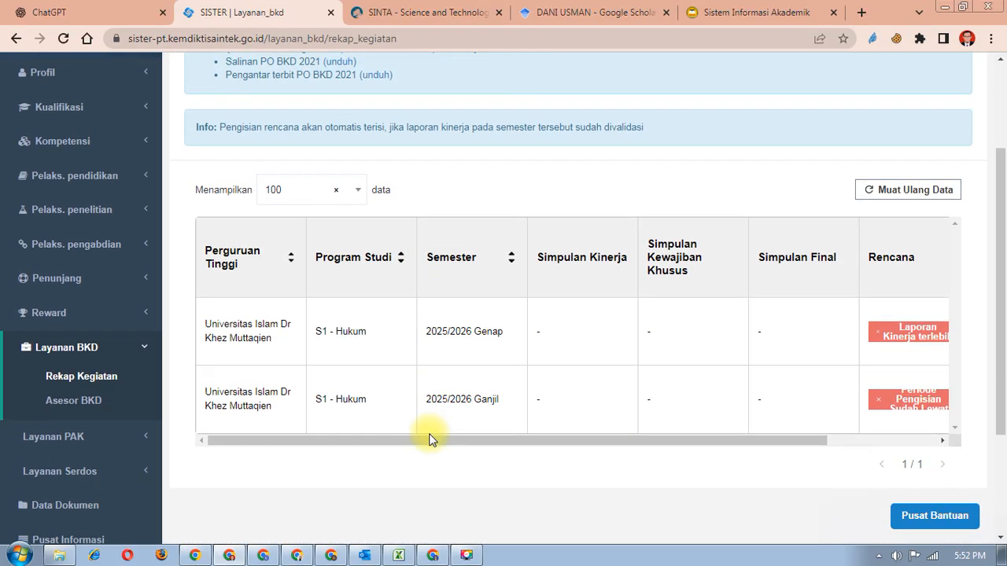
left_click_drag(400, 435, 637, 445)
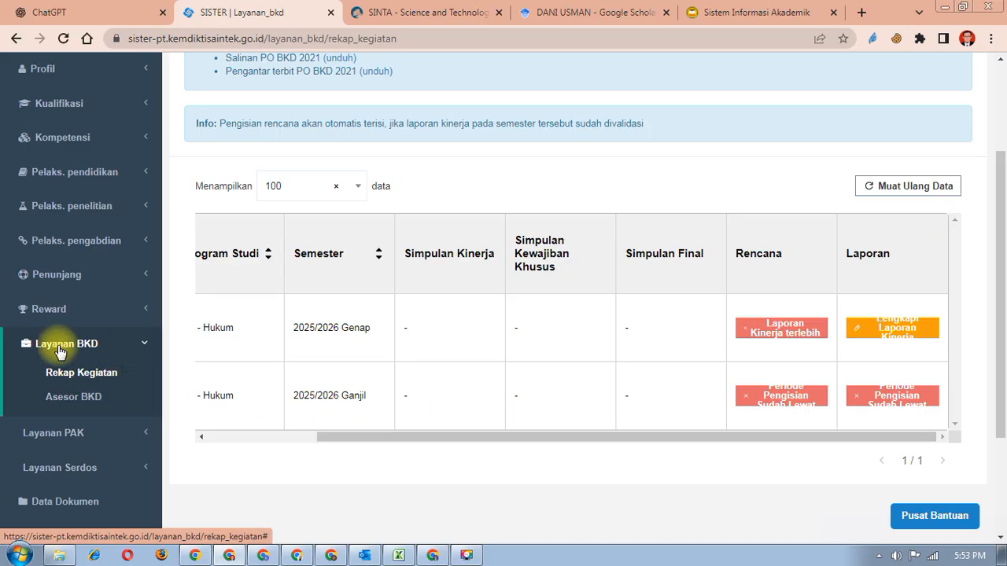
- Reload Rekap Kegiatan and scroll the table right again to show Laporan for 2025/2026 Genap
left_click(104, 387)
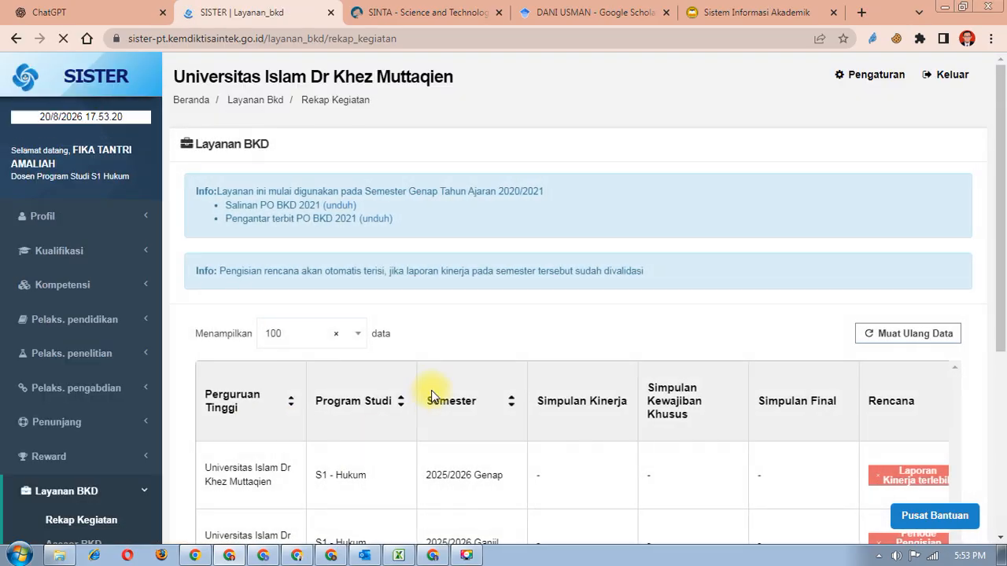
scroll(431, 390, "down", 4)
left_click_drag(325, 289, 605, 301)
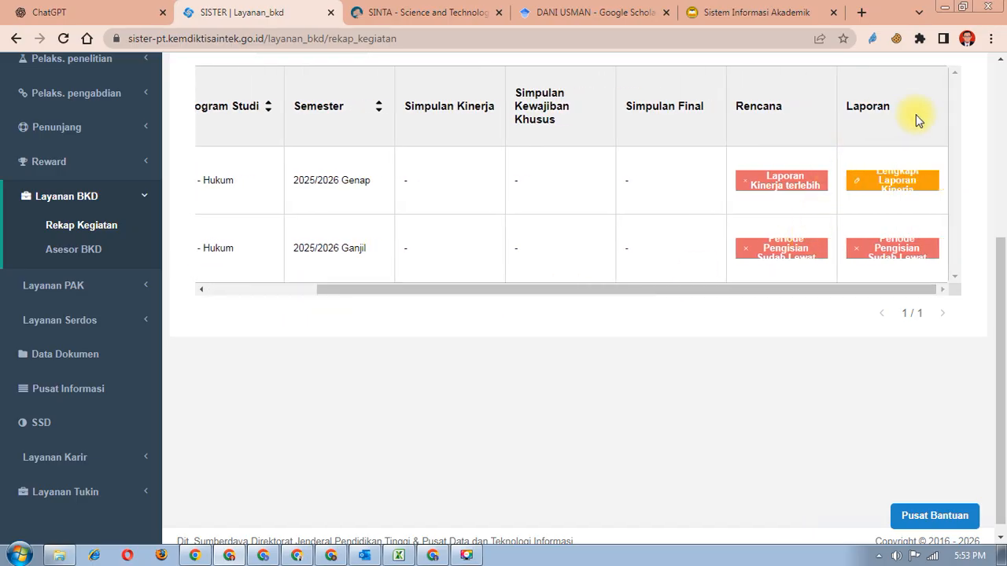
- Open the 2025/2026 Genap Lengkapi Laporan Kinerja and look over its Biodata section
left_click(892, 188)
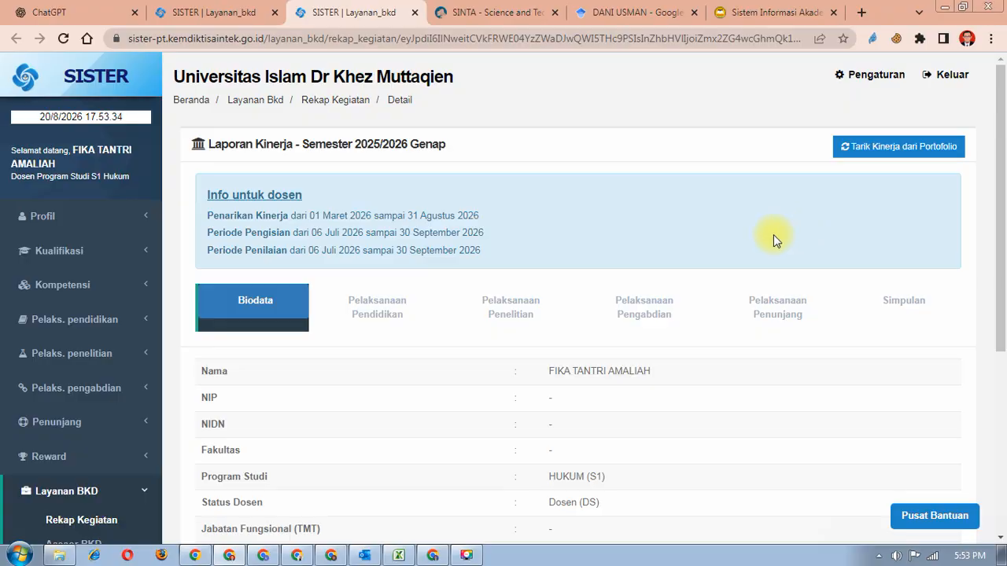
scroll(445, 333, "down", 1)
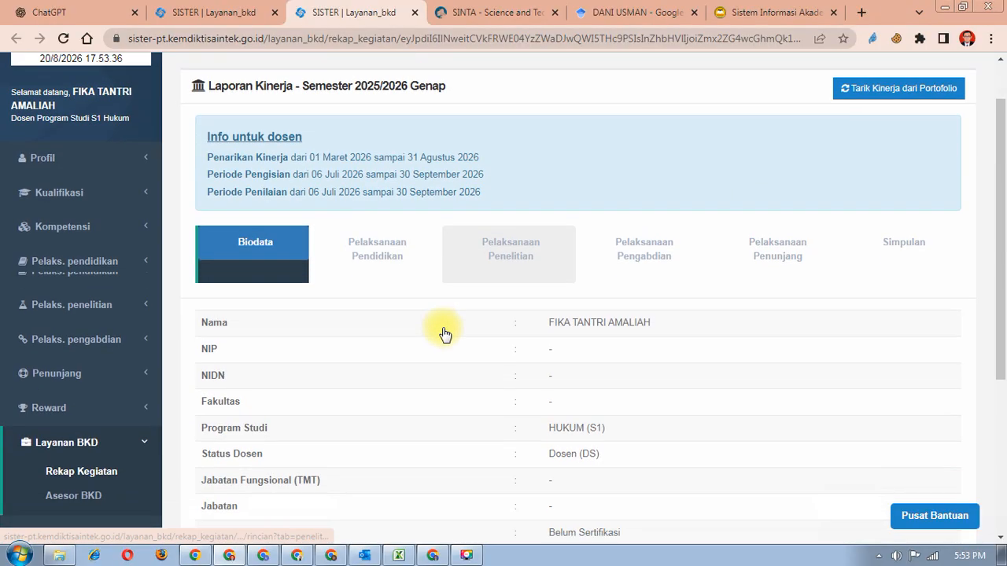
scroll(442, 333, "up", 1)
scroll(442, 333, "down", 3)
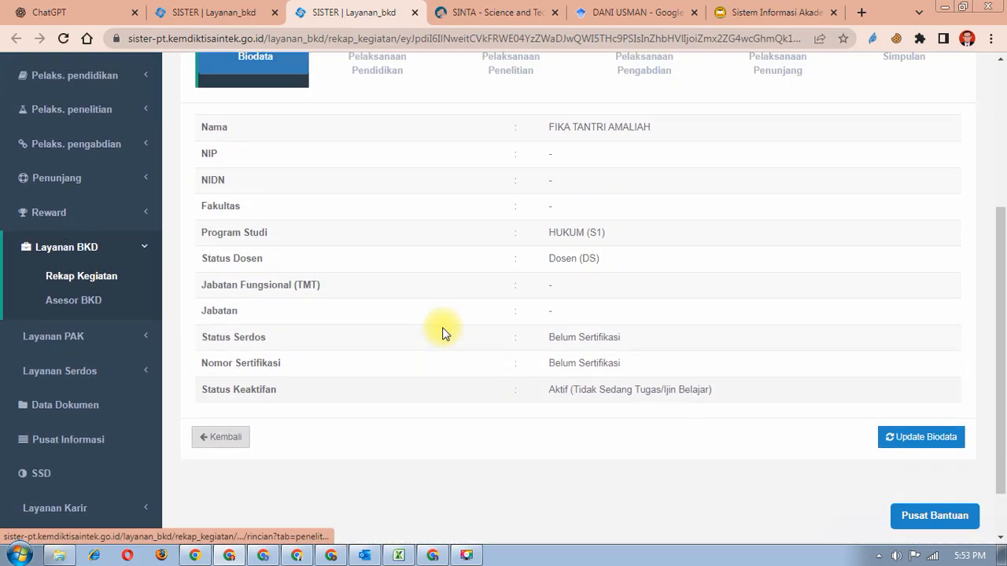
scroll(442, 333, "up", 2)
scroll(442, 333, "down", 2)
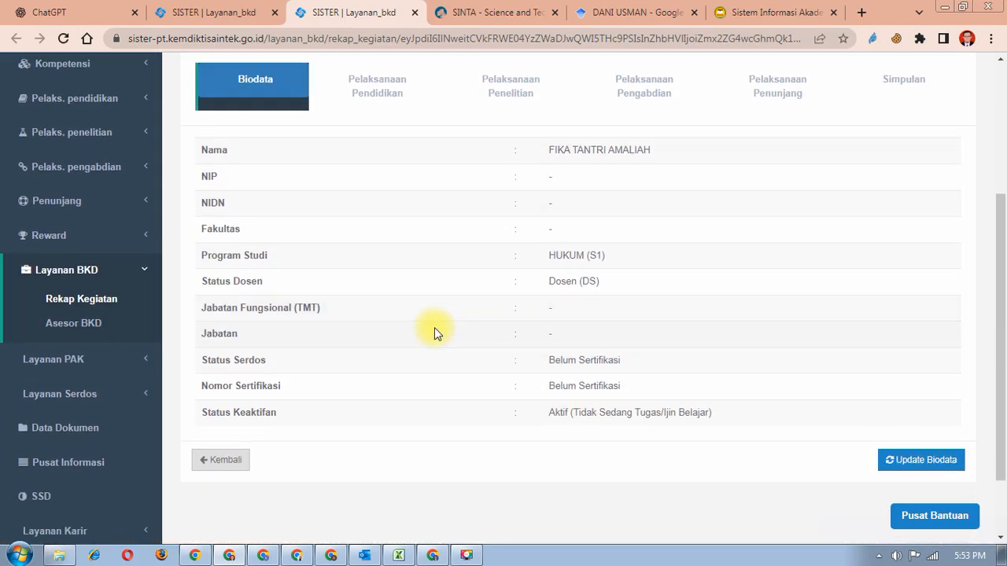
scroll(432, 329, "up", 1)
scroll(432, 329, "down", 2)
scroll(432, 327, "up", 2)
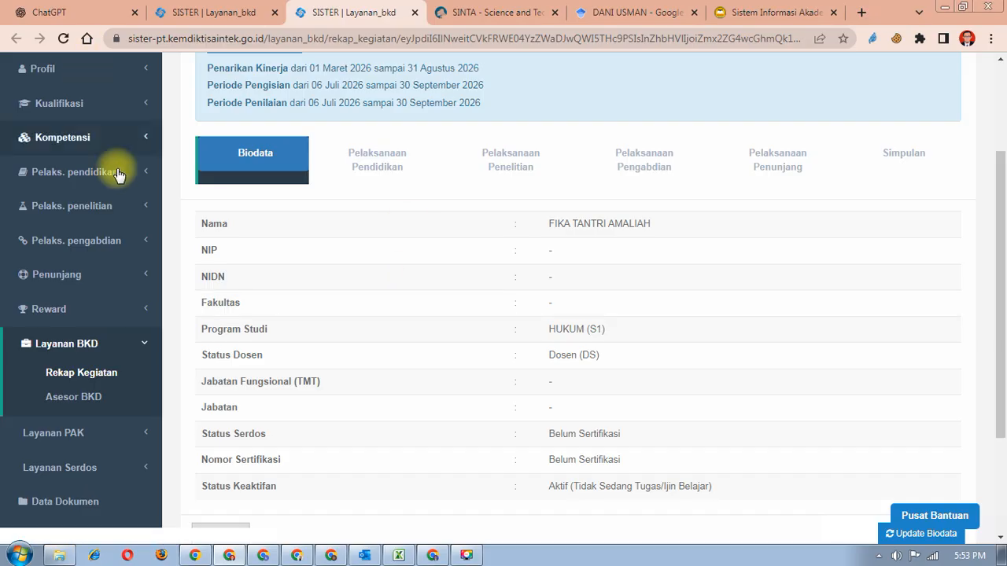
scroll(295, 223, "up", 1)
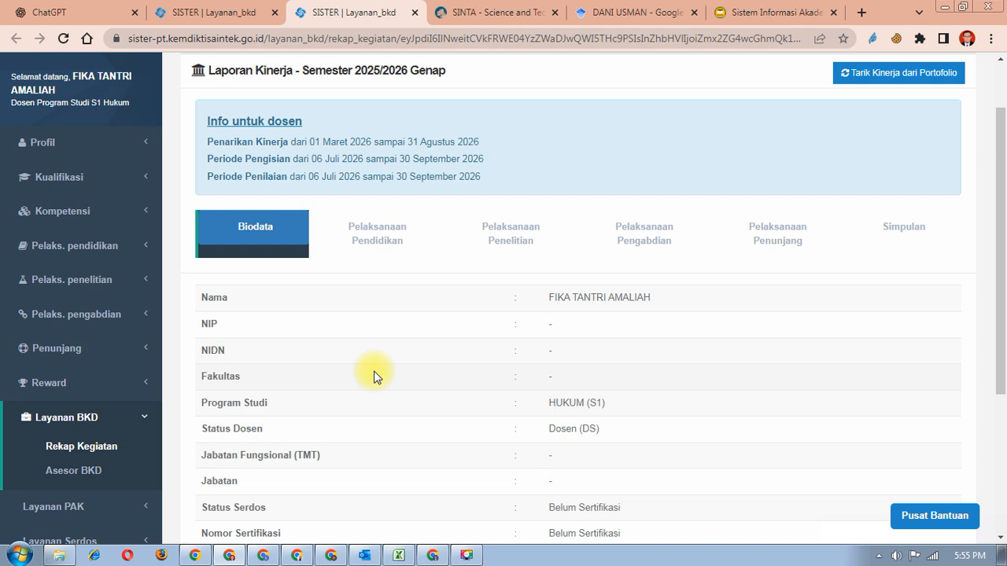
scroll(364, 356, "down", 1)
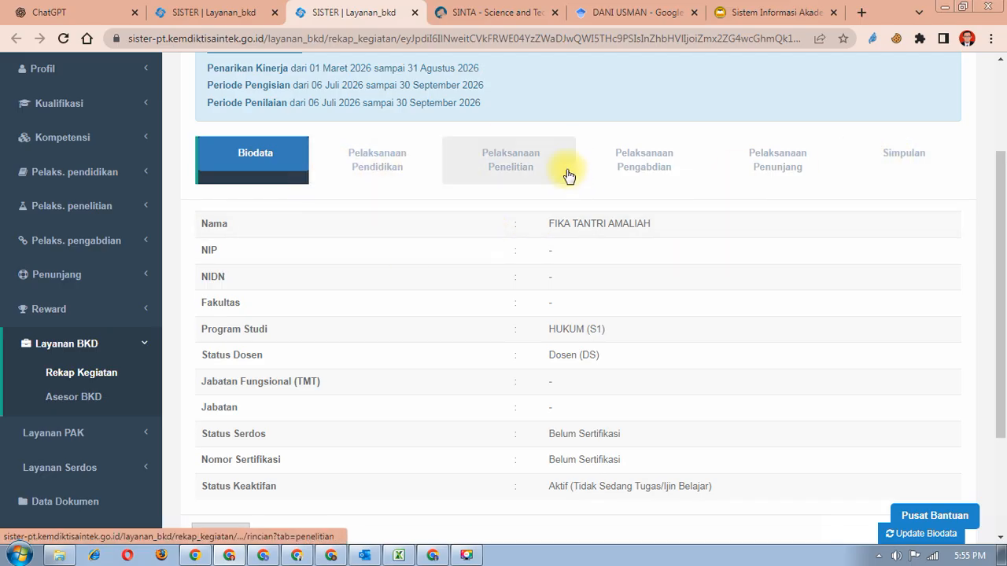
- Check the Simpulan Kewajiban BKD table (Pelaksanaan Pendidikan 3.5 sks), then open Pelaksanaan Pendidikan
left_click(905, 157)
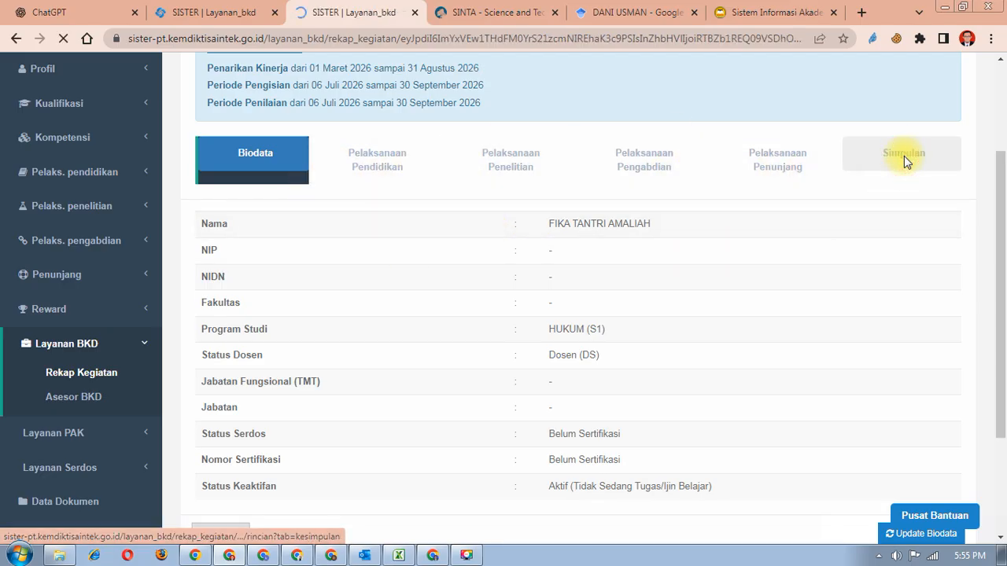
scroll(727, 265, "down", 4)
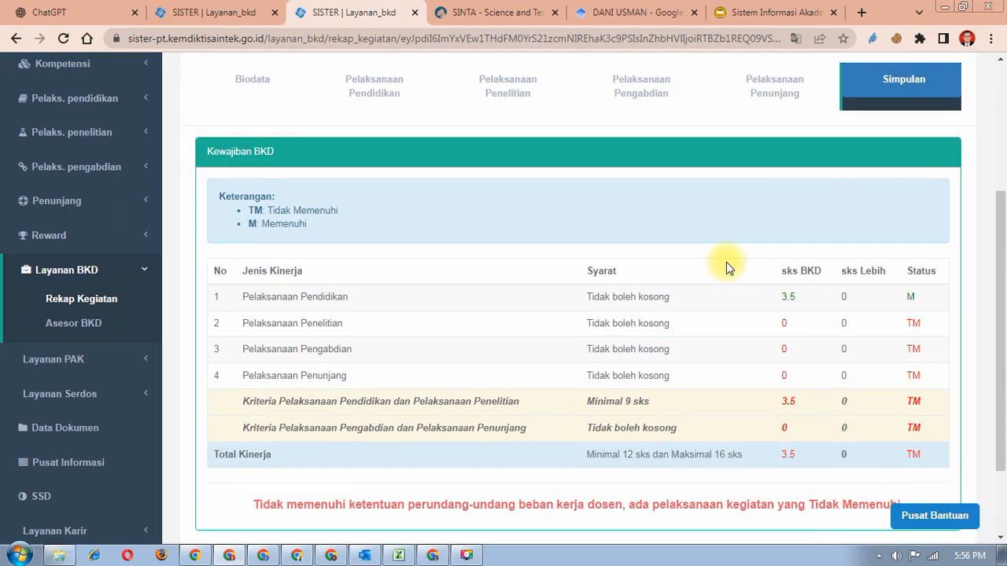
scroll(726, 262, "down", 1)
scroll(726, 262, "up", 4)
scroll(726, 262, "down", 3)
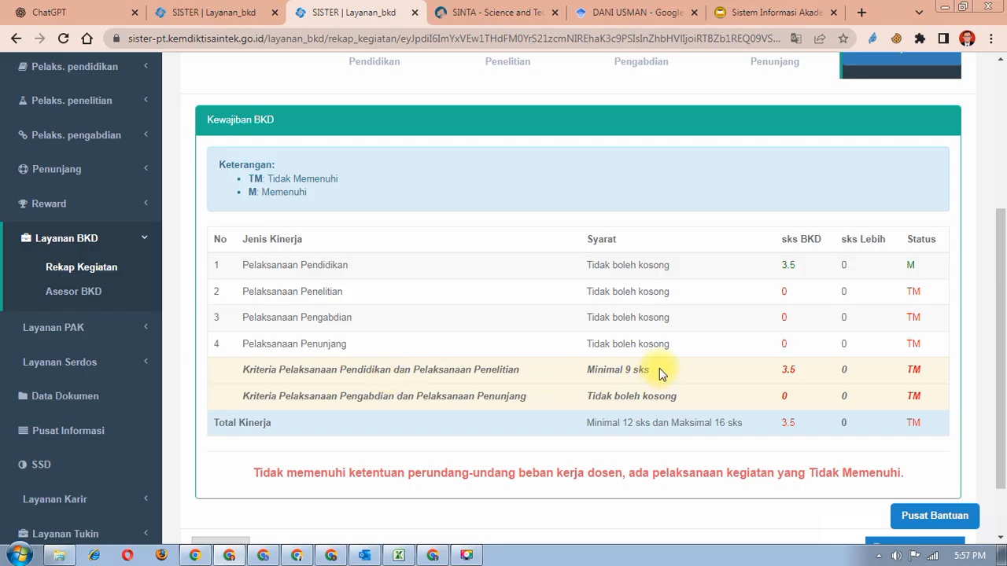
scroll(726, 346, "up", 2)
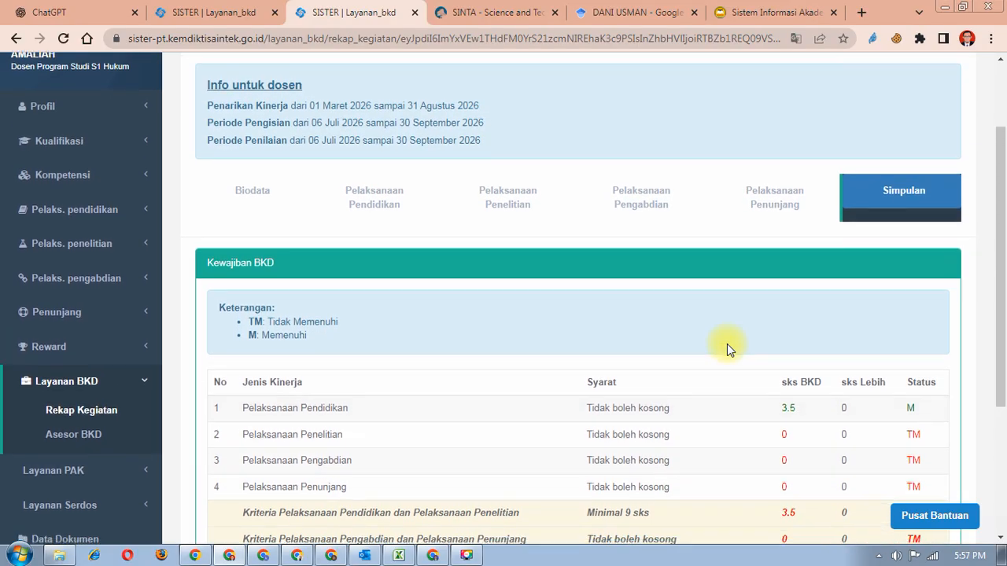
scroll(727, 350, "down", 1)
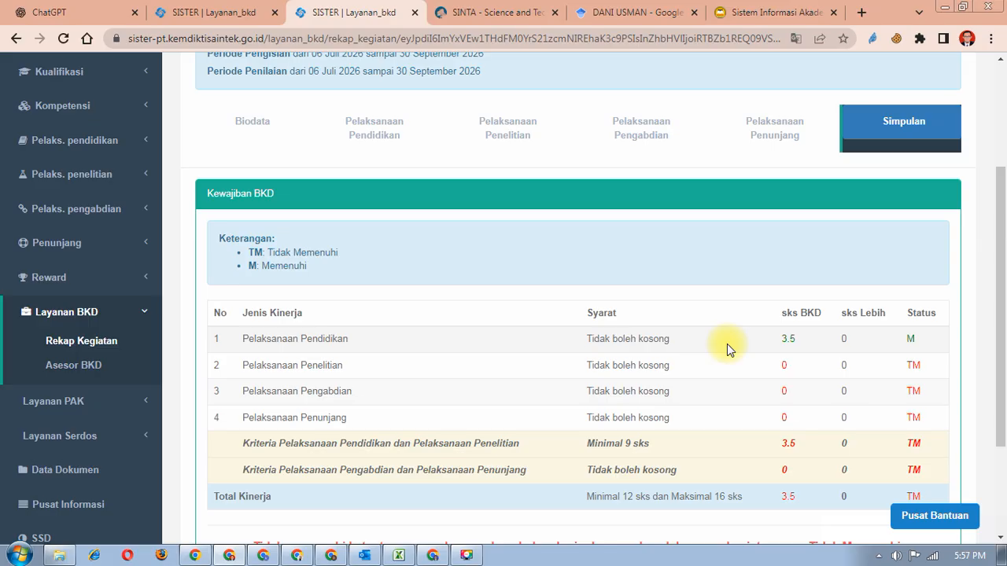
scroll(727, 350, "up", 1)
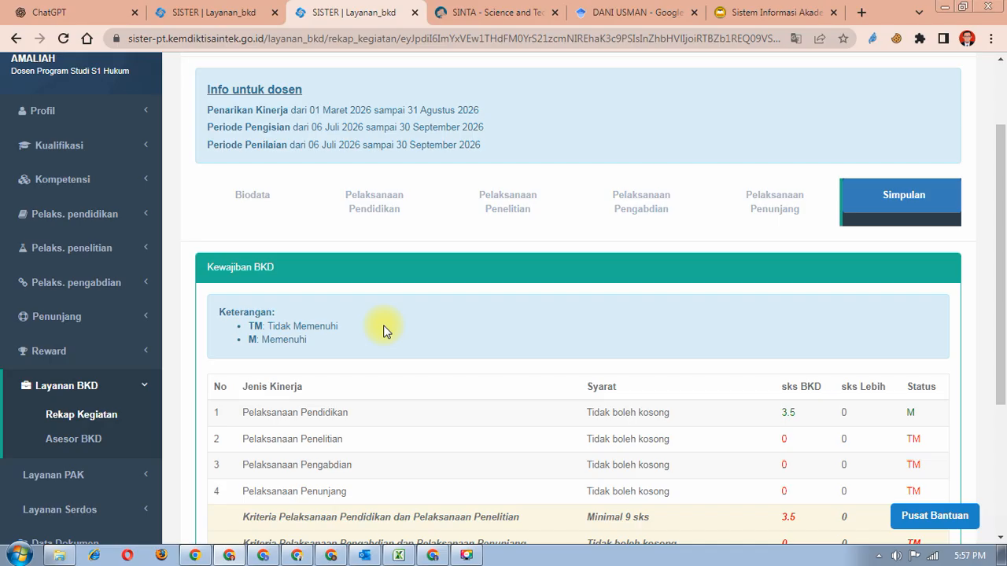
left_click(373, 204)
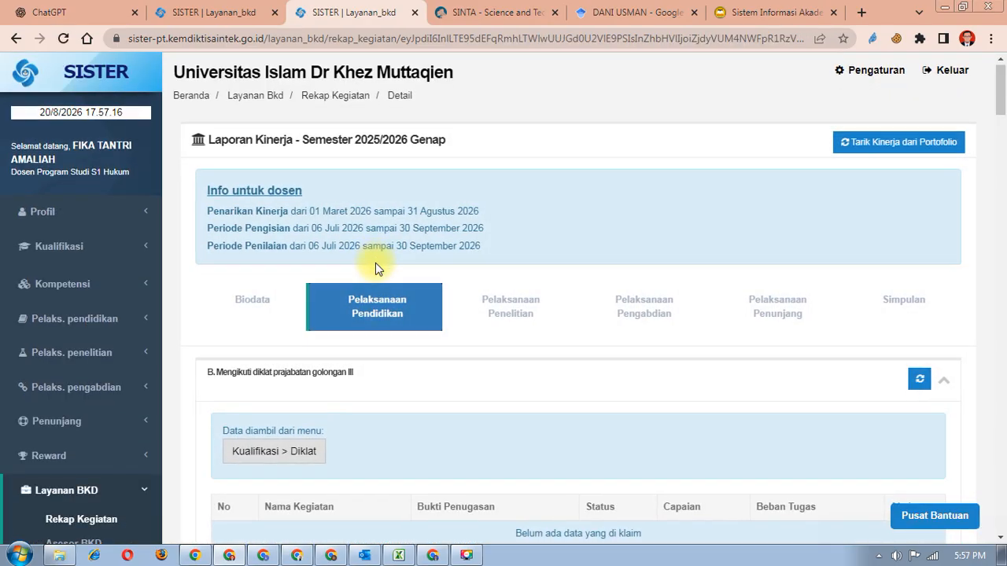
- Scroll through the Pelaksanaan Pendidikan sections, including the Pengajaran table's two team-taught courses, then back up
scroll(376, 263, "down", 4)
scroll(375, 262, "down", 4)
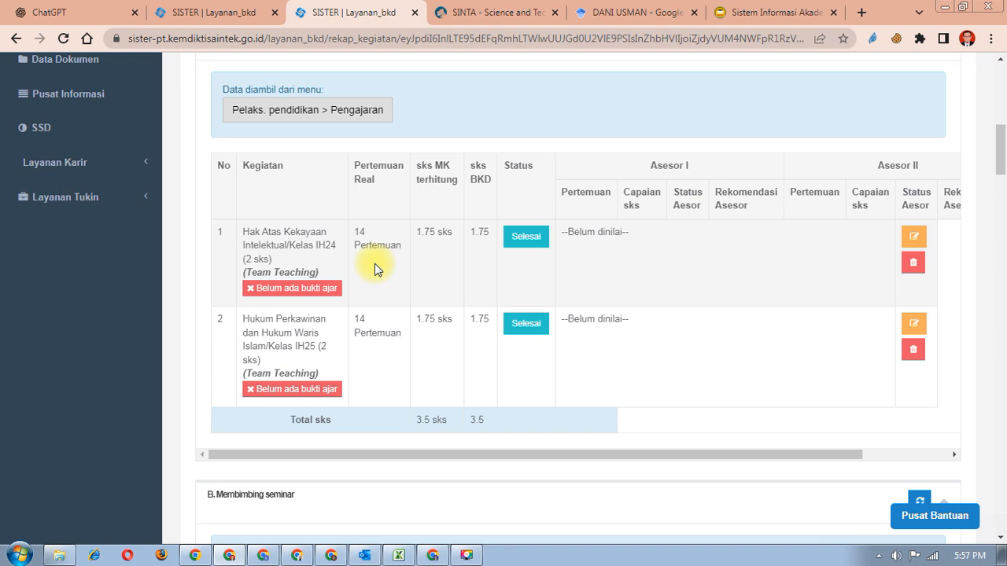
scroll(374, 269, "up", 1)
scroll(375, 269, "down", 1)
scroll(375, 269, "up", 6)
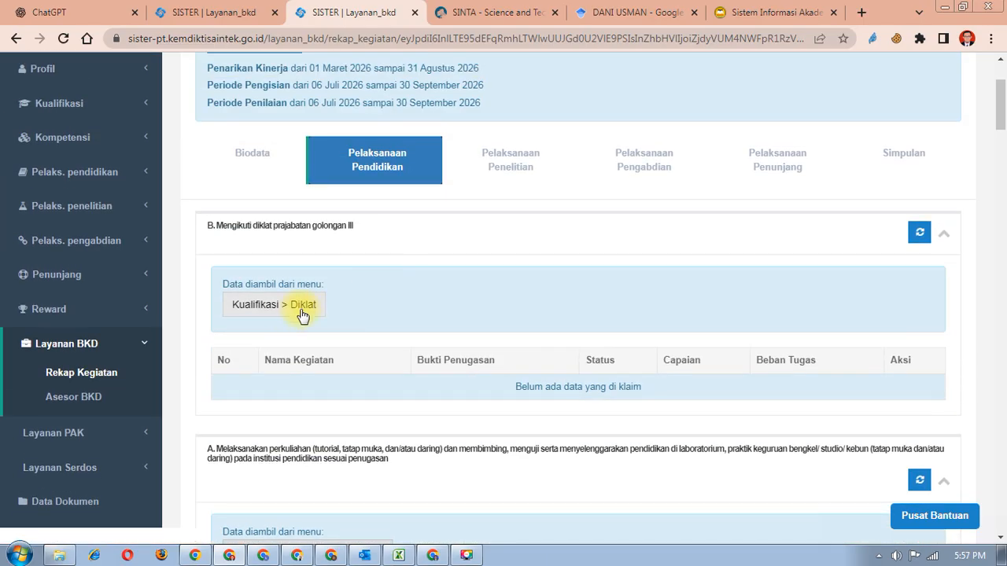
scroll(315, 308, "up", 3)
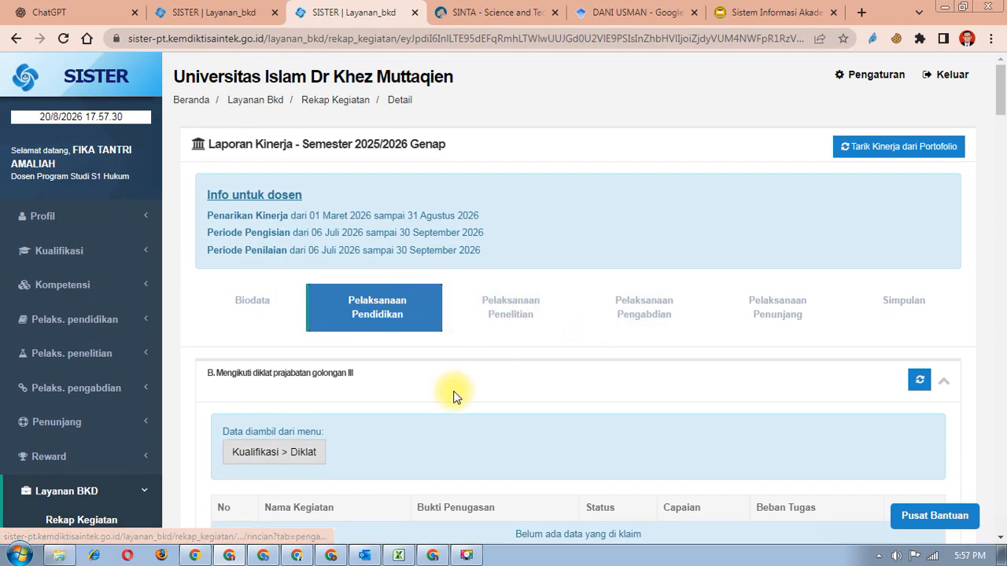
scroll(454, 398, "down", 2)
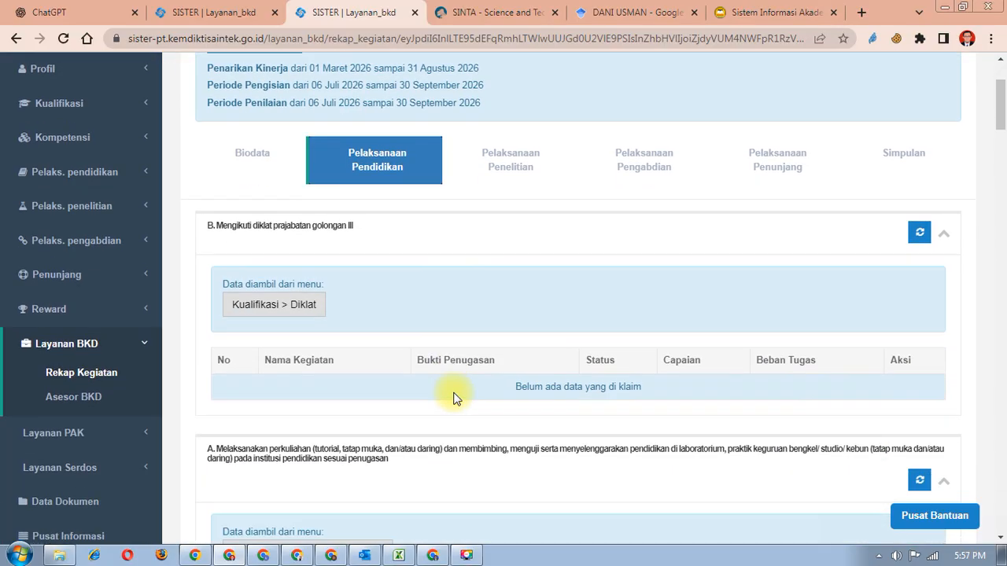
scroll(454, 398, "up", 2)
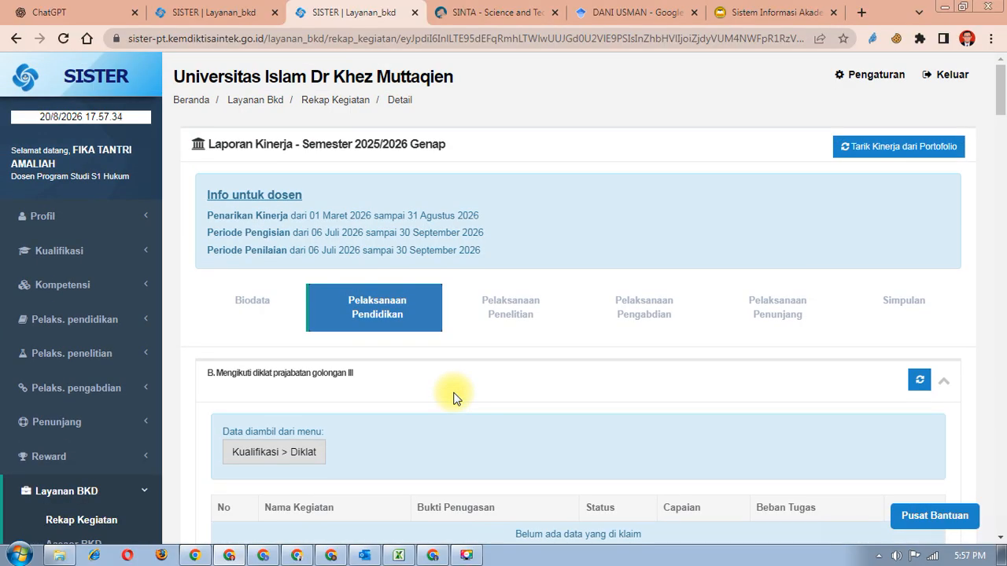
scroll(454, 398, "down", 8)
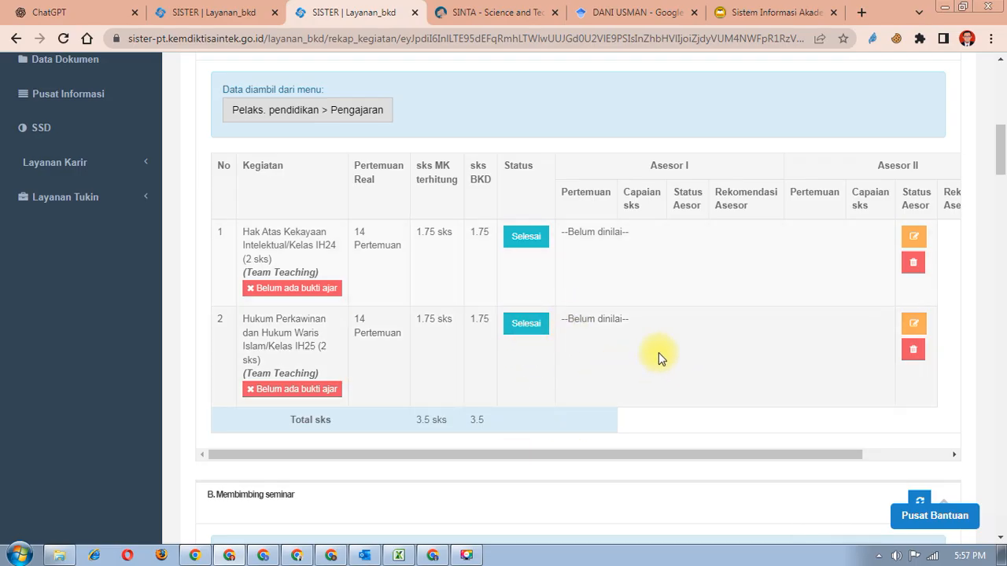
scroll(659, 352, "up", 1)
scroll(659, 353, "down", 2)
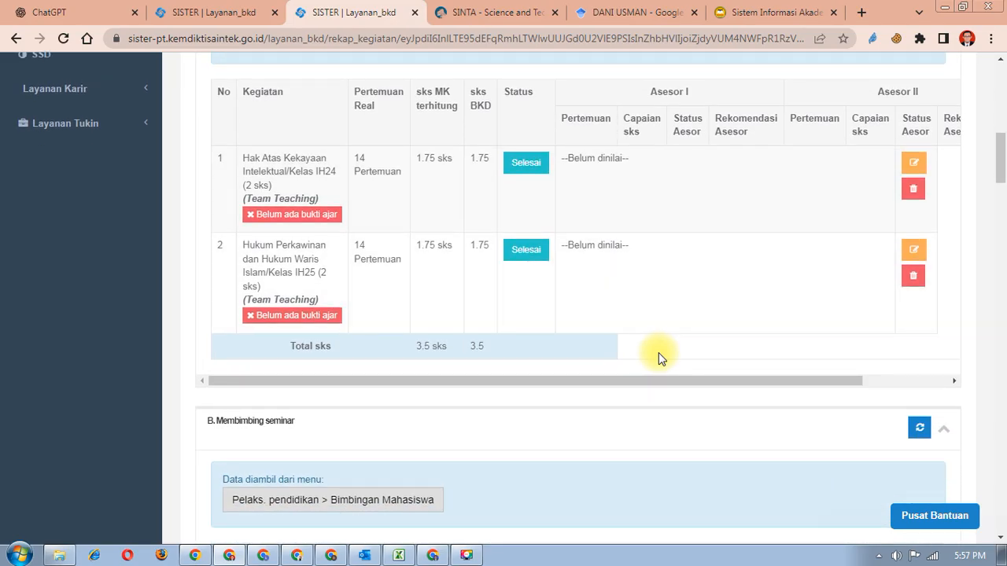
scroll(659, 352, "down", 10)
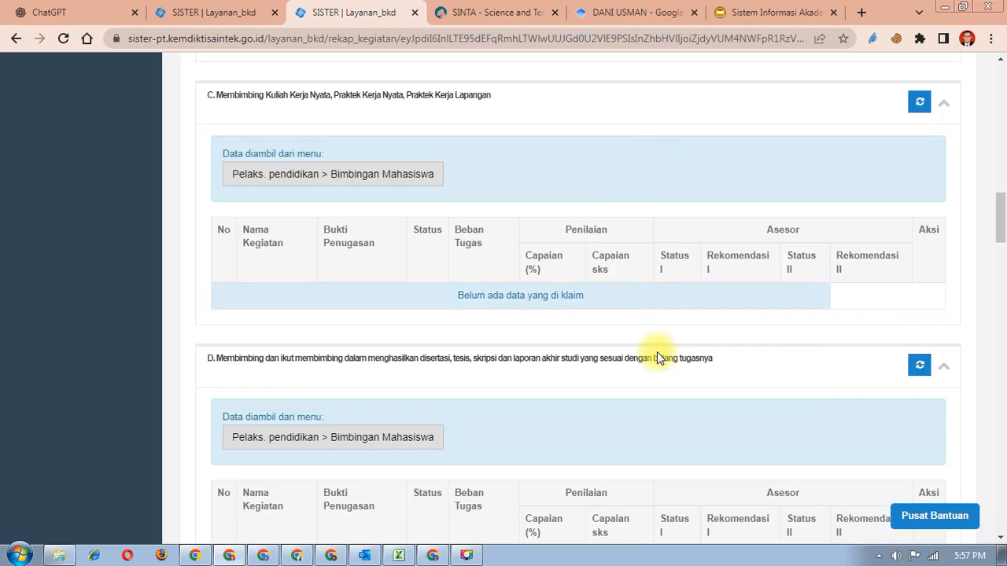
scroll(657, 351, "down", 5)
scroll(654, 353, "down", 4)
scroll(654, 352, "up", 5)
scroll(654, 353, "up", 18)
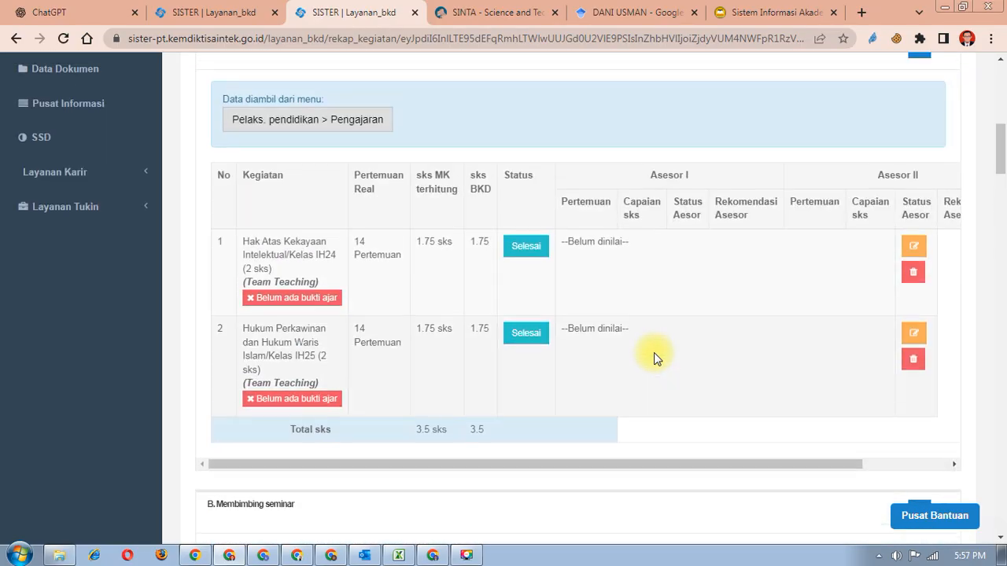
scroll(654, 353, "up", 6)
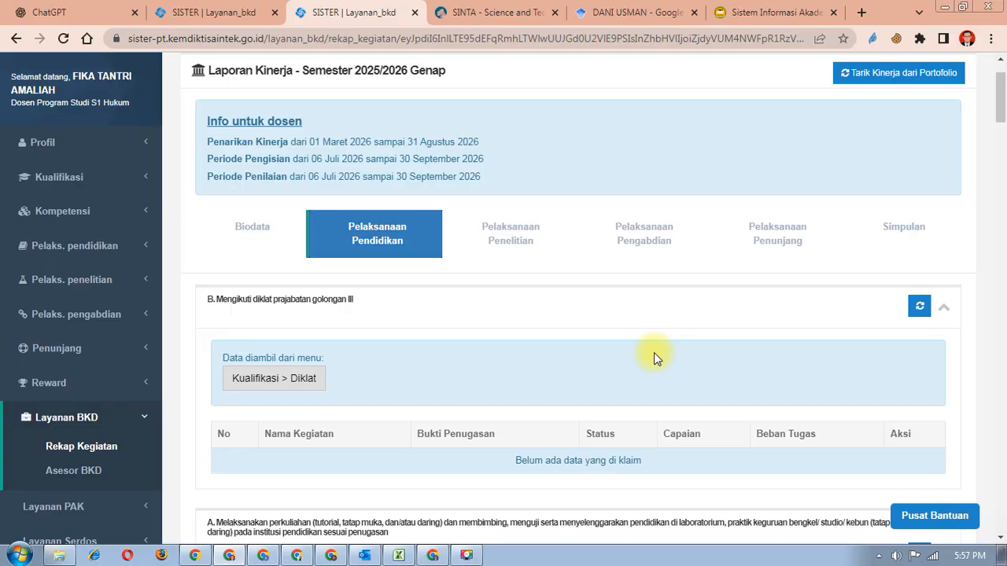
scroll(654, 353, "up", 1)
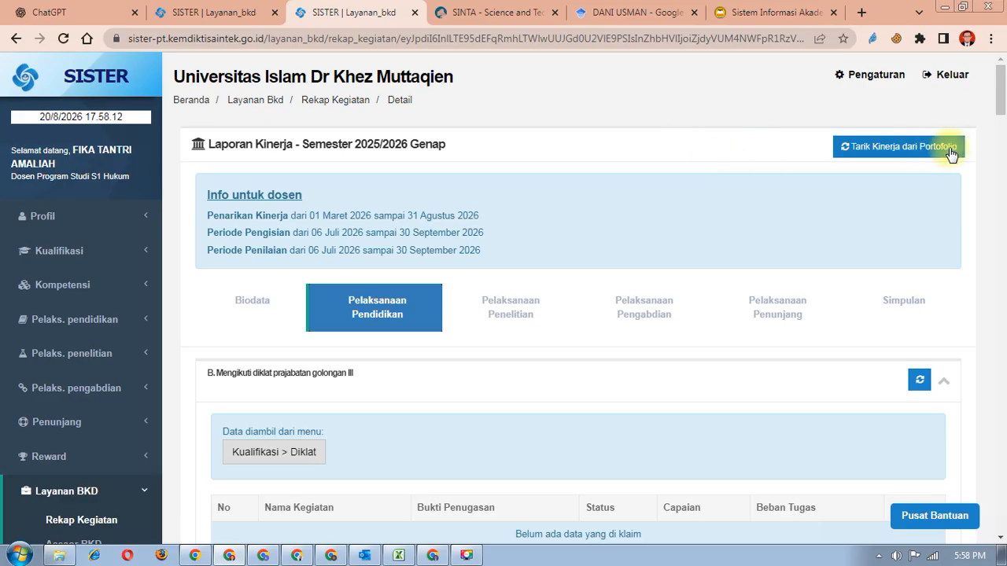
left_click(918, 150)
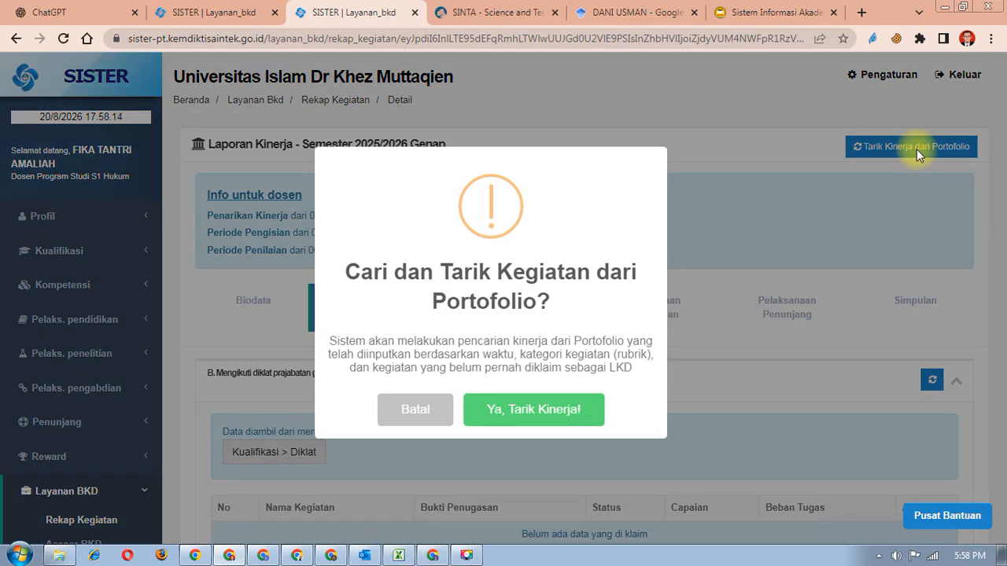
left_click(504, 411)
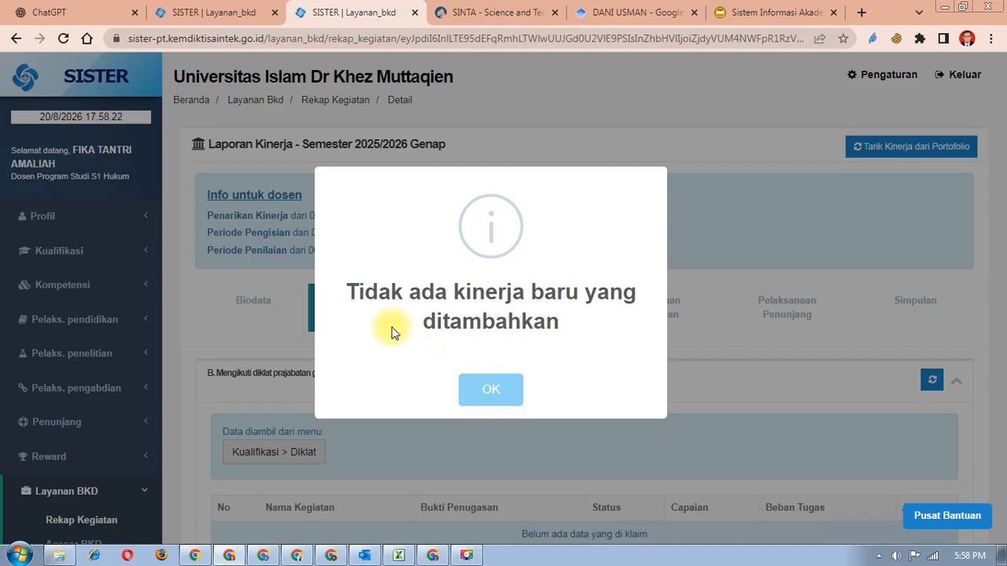
left_click(495, 391)
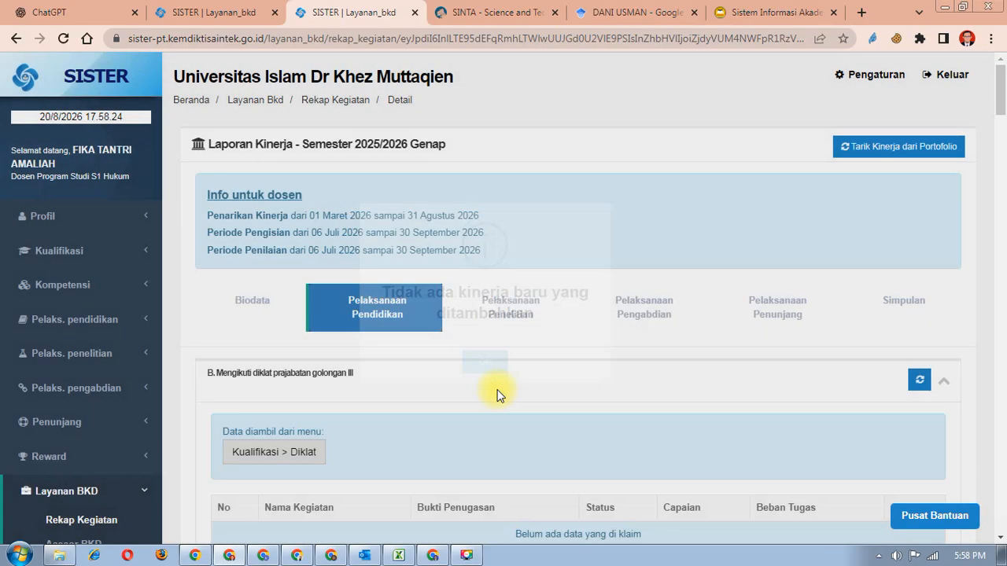
scroll(497, 395, "down", 4)
scroll(497, 395, "down", 2)
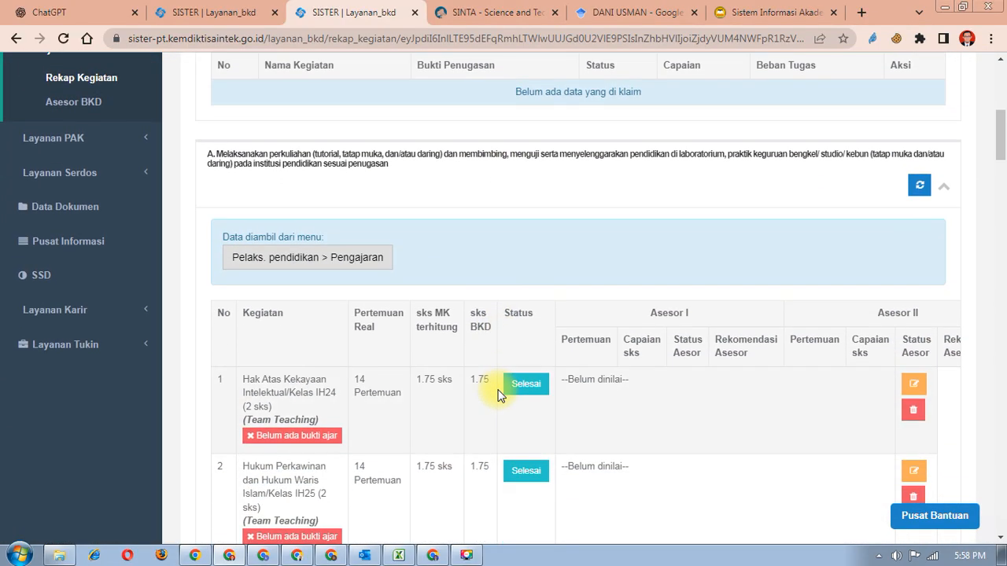
scroll(497, 395, "down", 1)
scroll(498, 395, "up", 1)
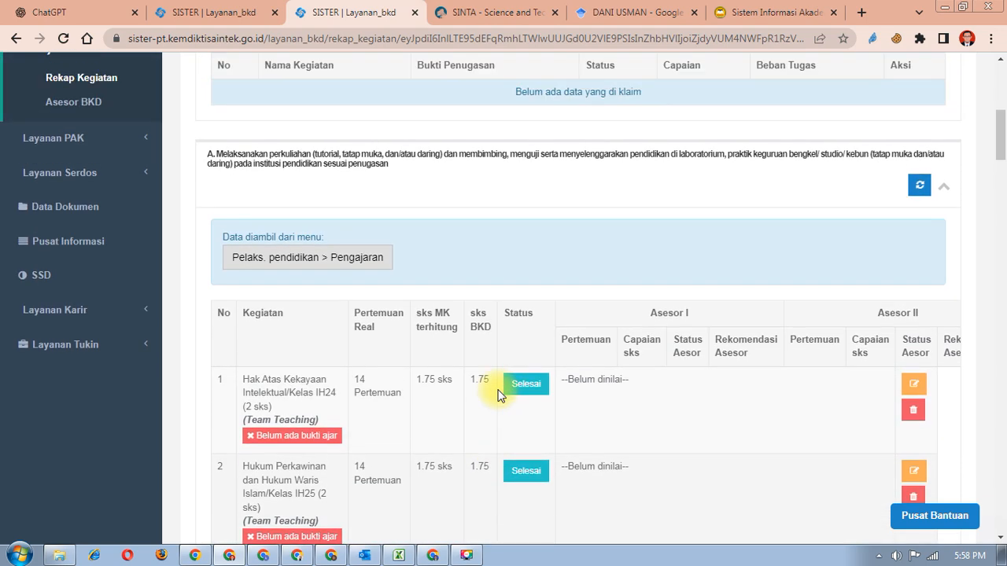
scroll(497, 395, "down", 2)
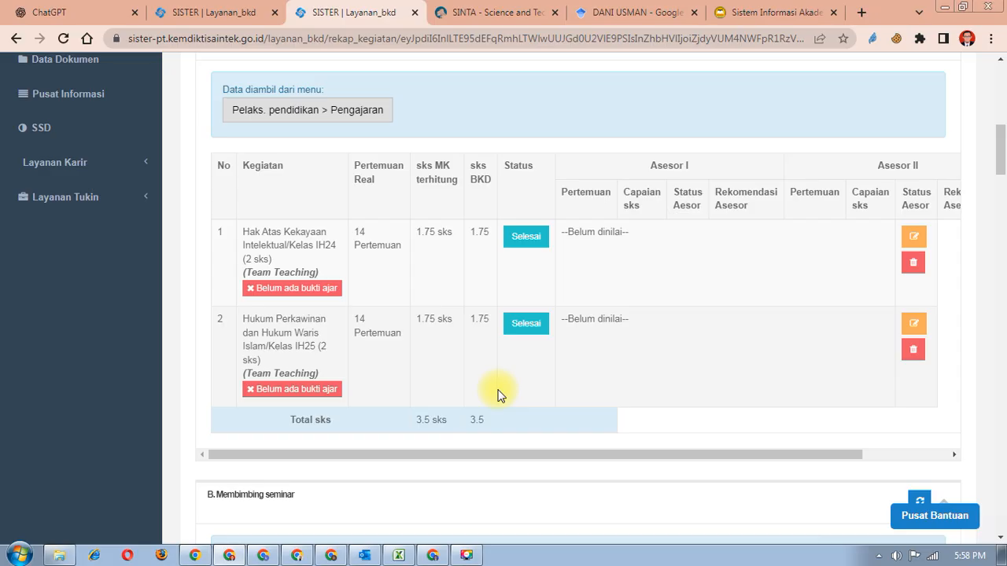
scroll(497, 395, "down", 1)
scroll(497, 395, "up", 1)
scroll(497, 395, "up", 1)
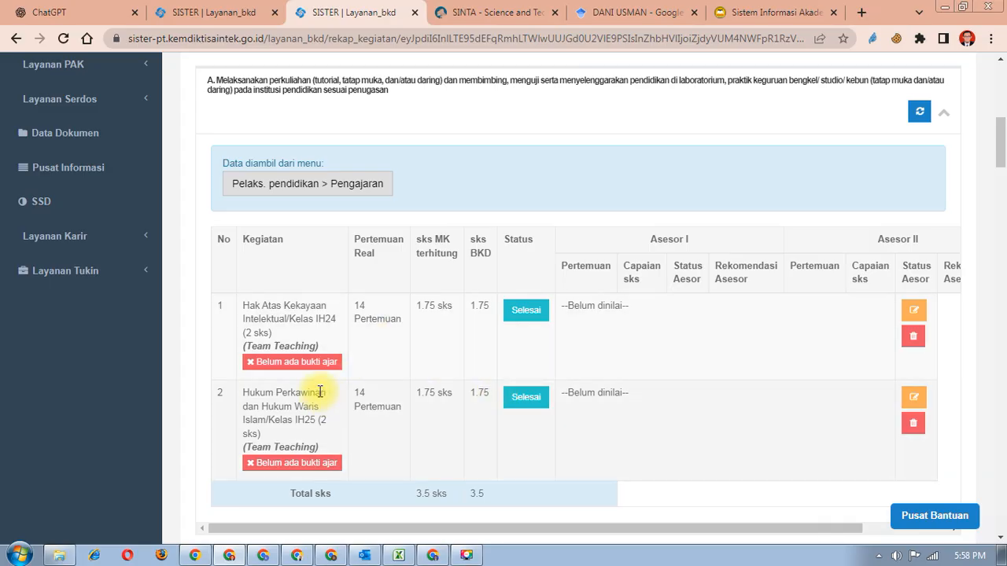
scroll(320, 391, "up", 1)
scroll(320, 391, "down", 2)
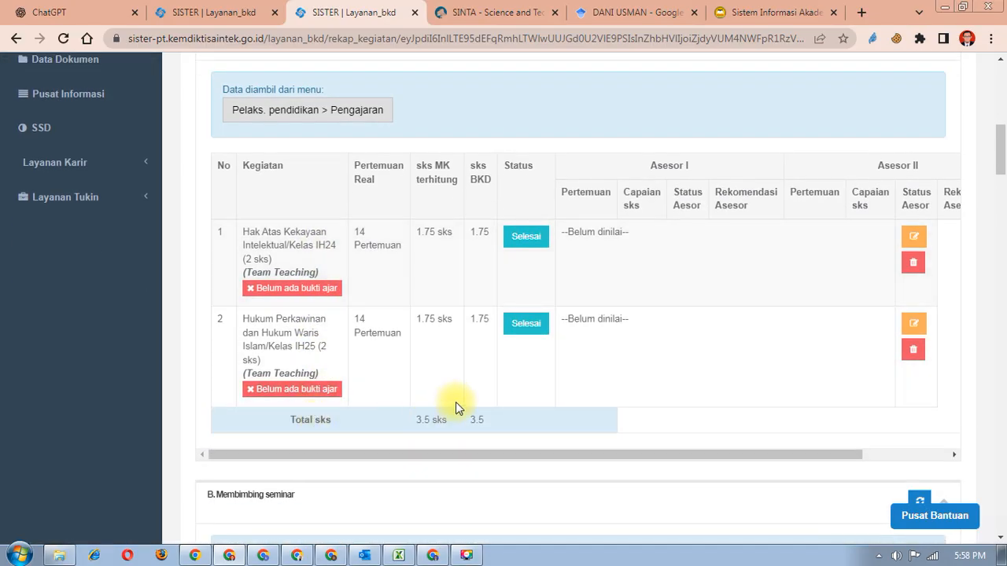
scroll(860, 337, "up", 6)
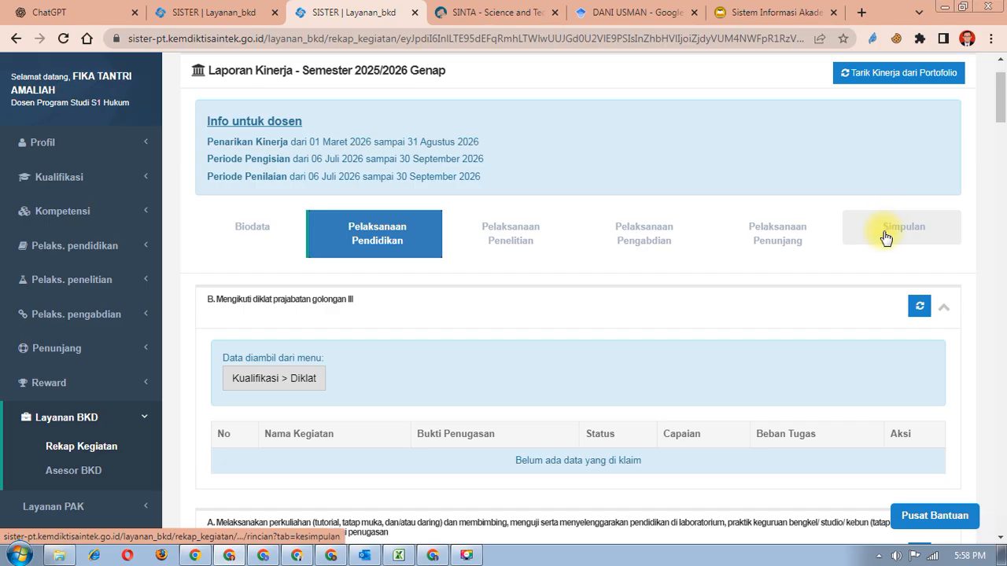
left_click(888, 239)
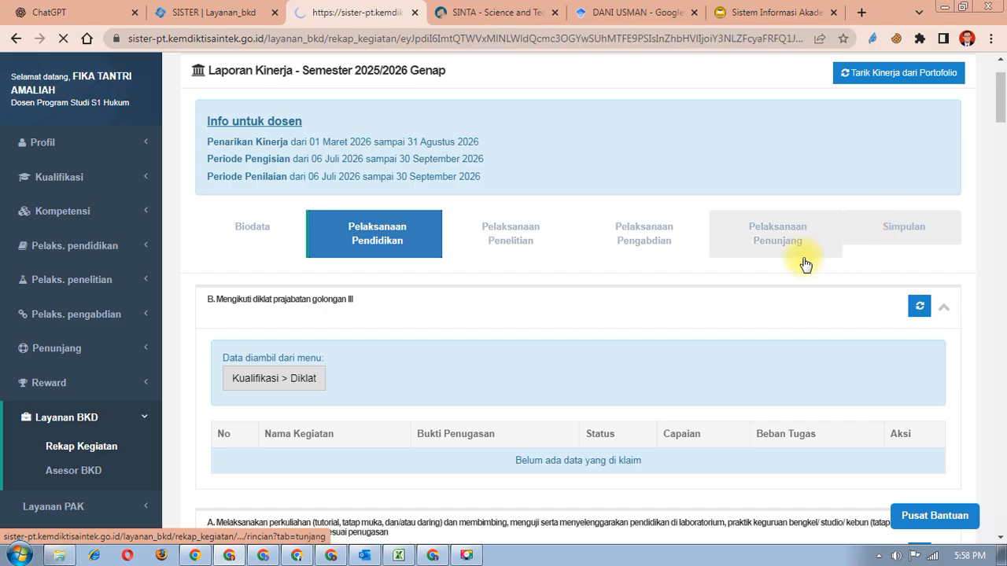
scroll(863, 252, "down", 3)
scroll(861, 249, "down", 2)
scroll(861, 250, "up", 2)
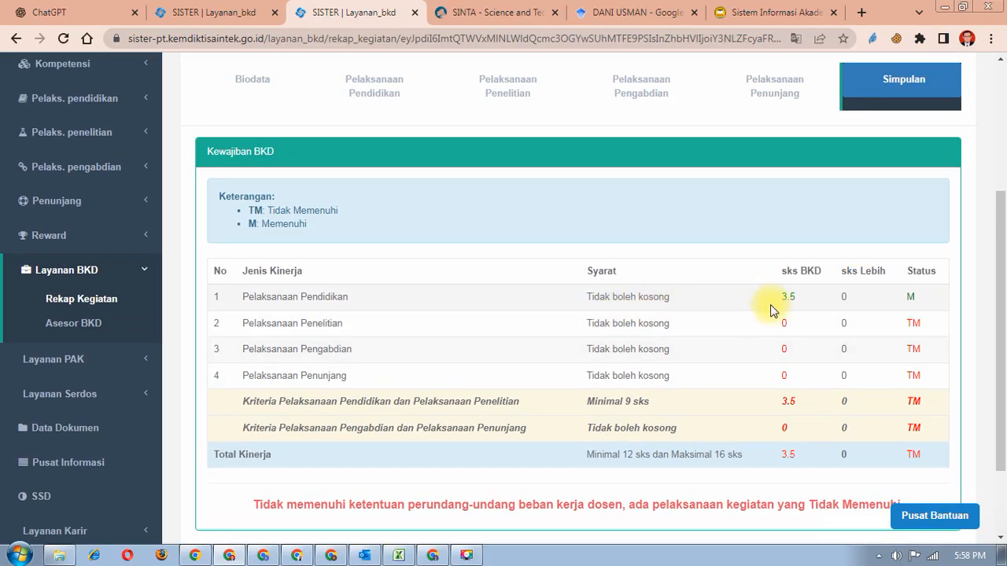
scroll(770, 310, "up", 2)
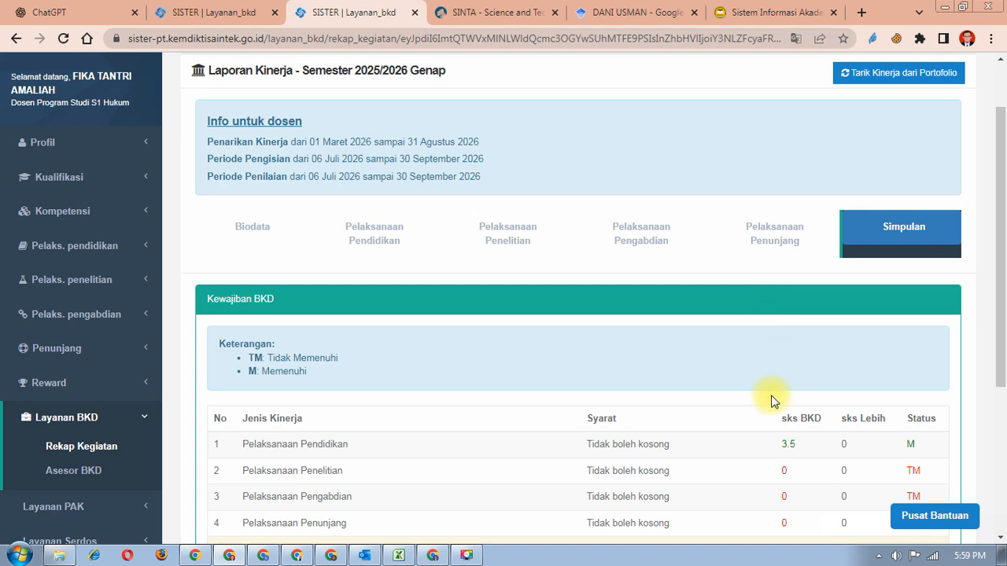
left_click(368, 229)
scroll(370, 236, "down", 9)
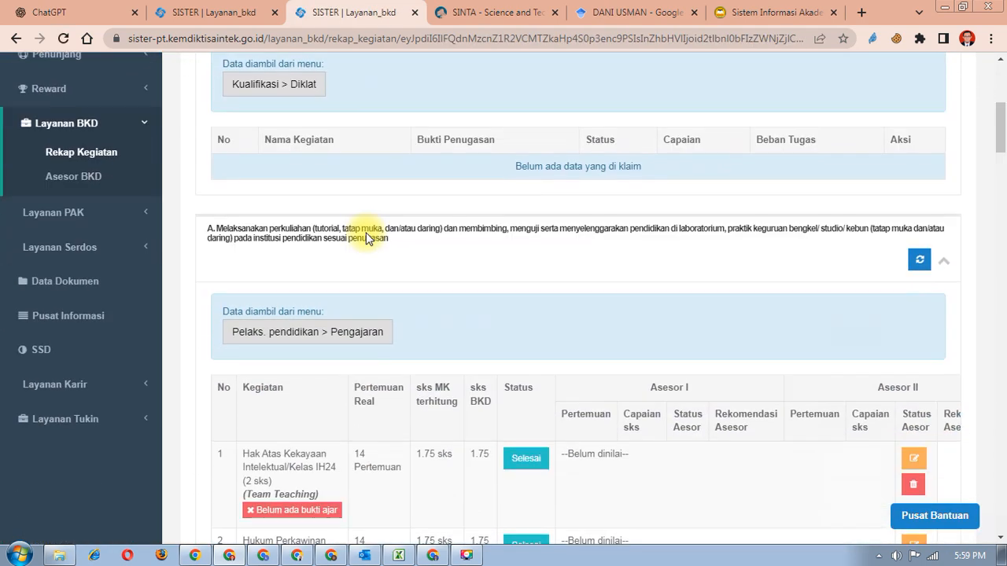
scroll(367, 239, "down", 1)
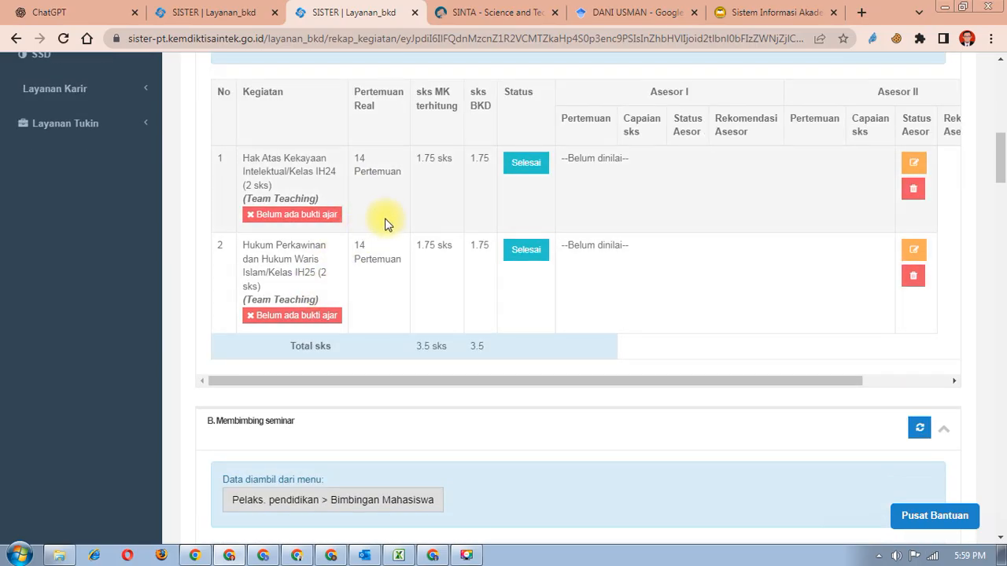
scroll(386, 224, "up", 2)
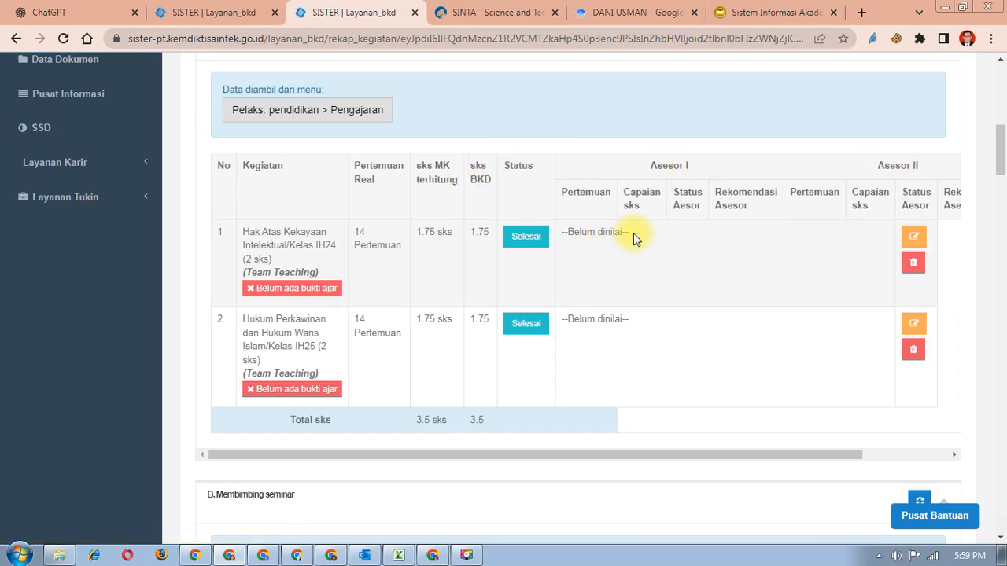
scroll(660, 314, "up", 3)
scroll(661, 311, "down", 2)
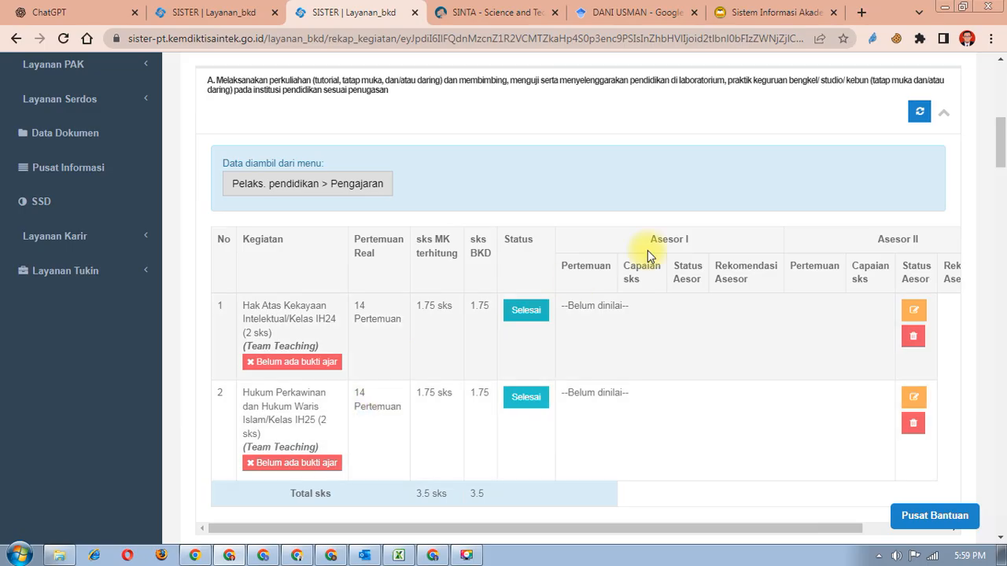
- Change Hak Atas Kekayaan Intelektual IH24 from 14 to 16 meetings, team teaching Tidak, and save
left_click(911, 313)
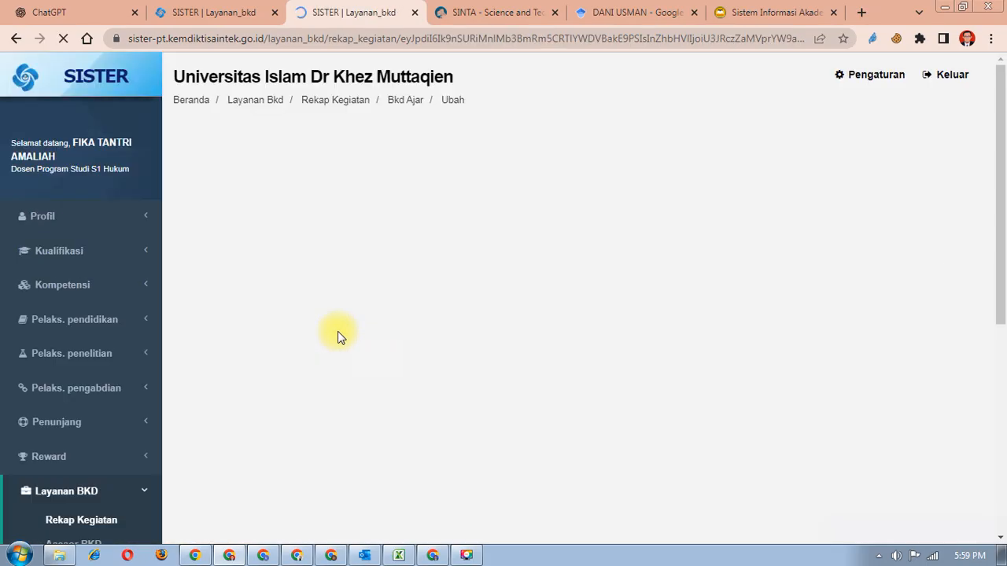
left_click_drag(359, 298, 330, 307)
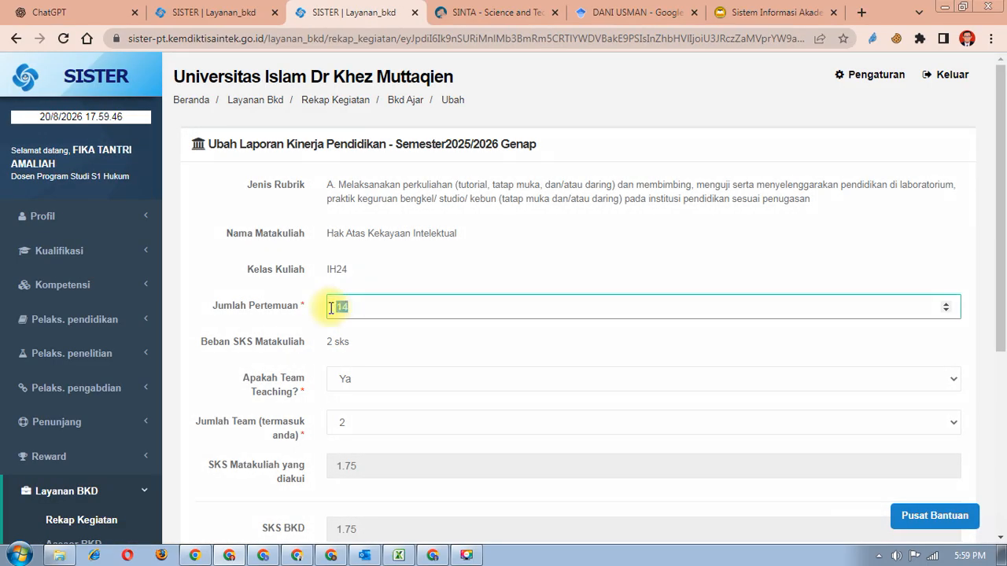
type("16")
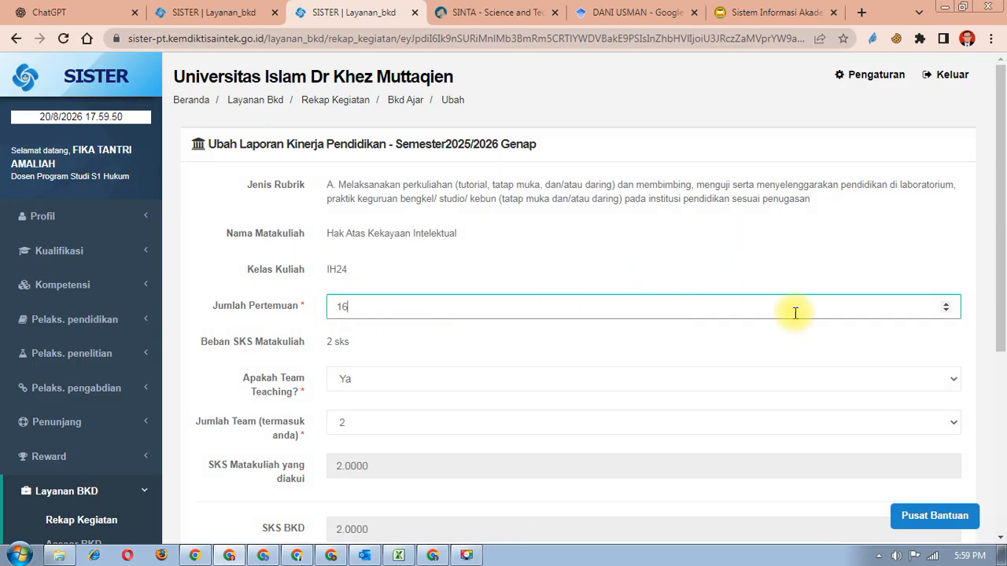
scroll(394, 365, "down", 1)
scroll(394, 364, "down", 3)
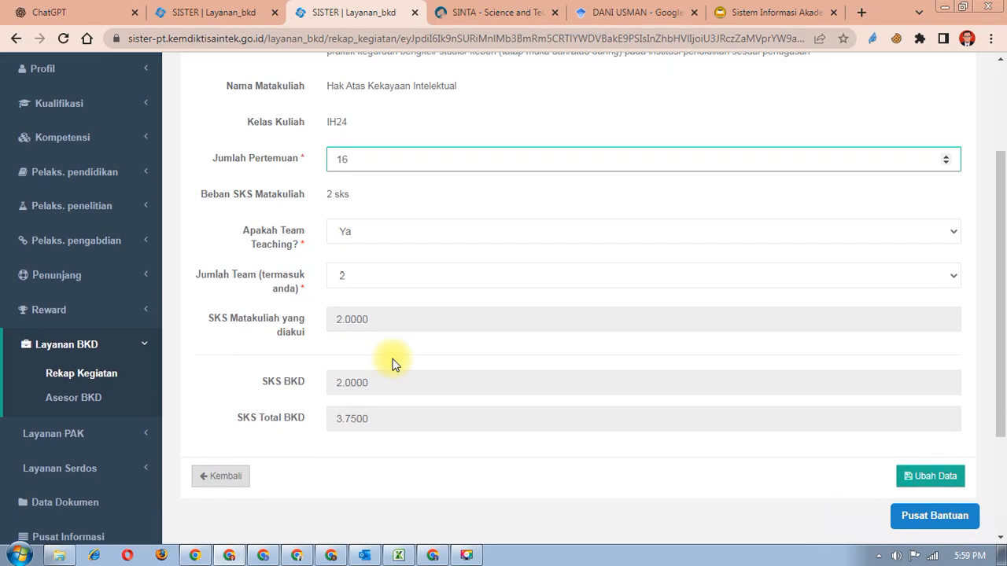
left_click(381, 238)
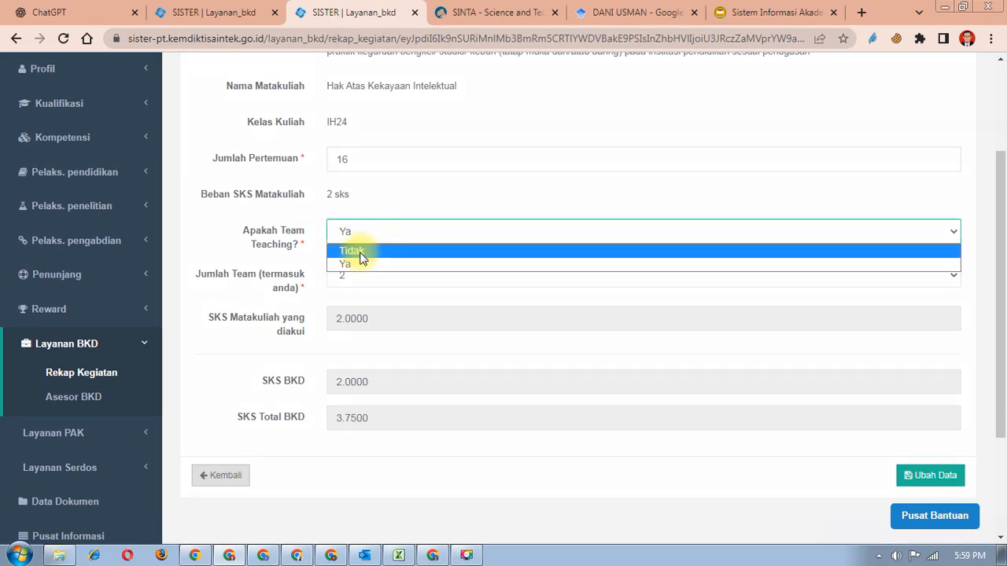
left_click(360, 252)
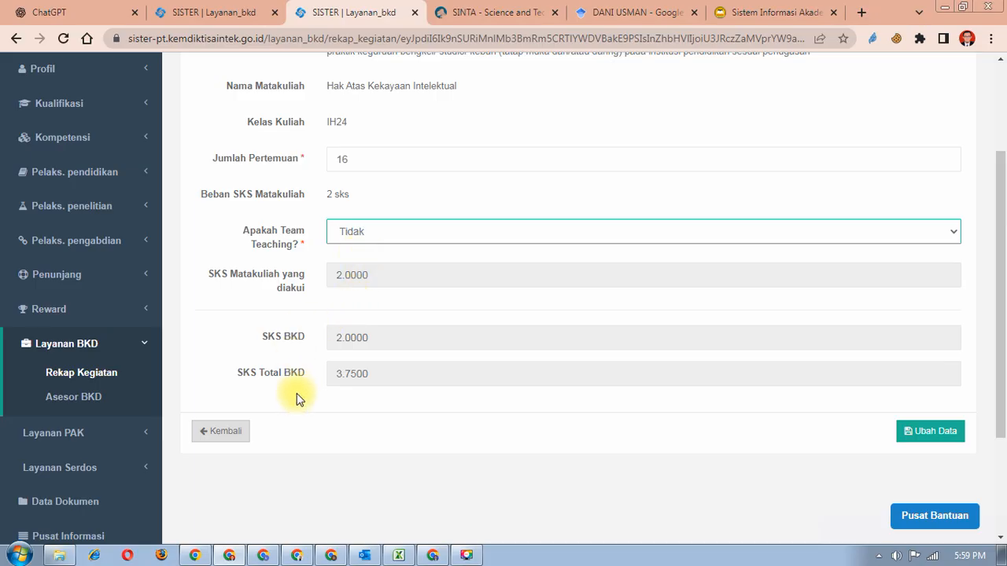
left_click(949, 438)
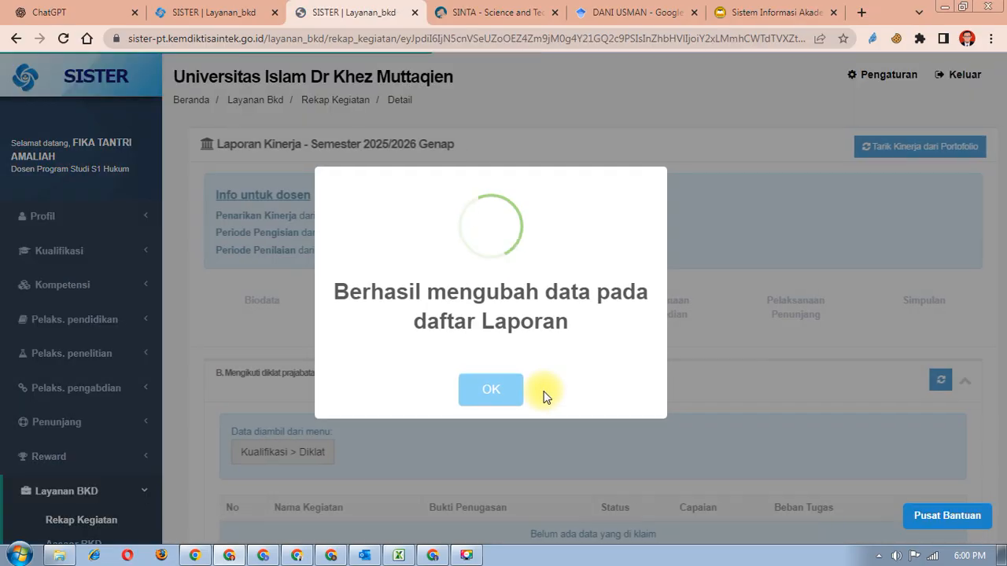
left_click(496, 395)
scroll(504, 401, "down", 5)
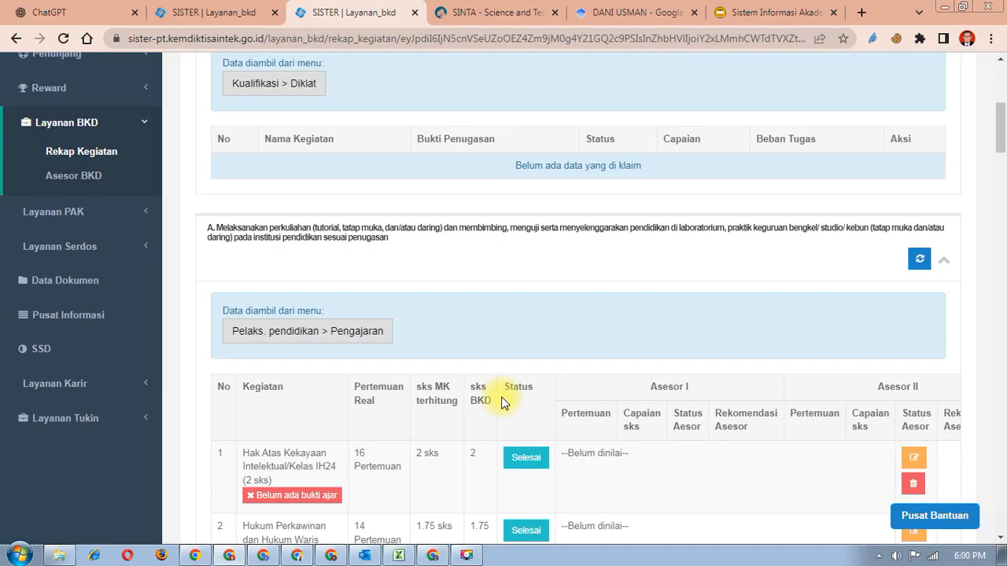
- Change Hukum Perkawinan dan Hukum Waris Islam IH25 from 14 to 16 meetings, team teaching Tidak, and save
scroll(470, 404, "down", 2)
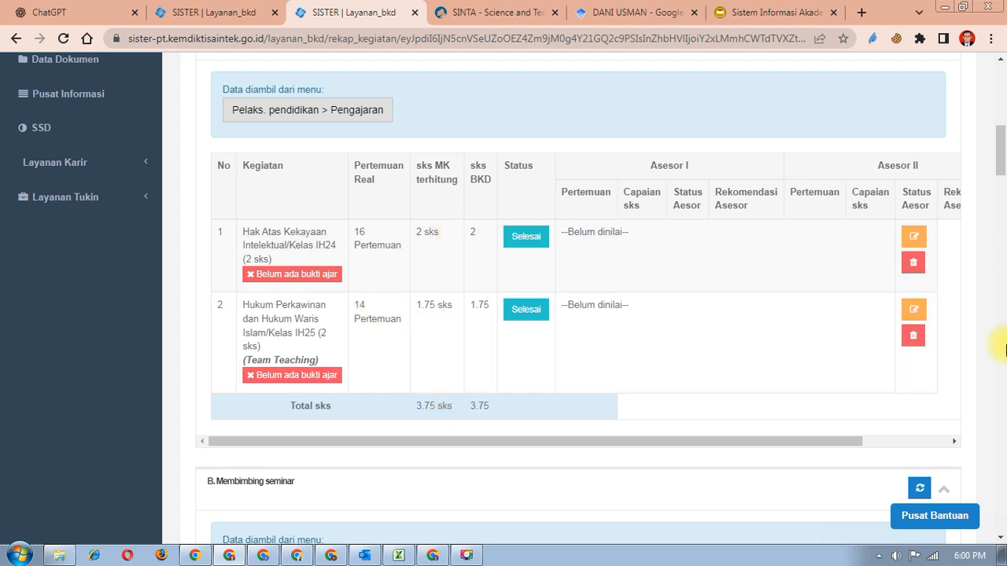
left_click(917, 314)
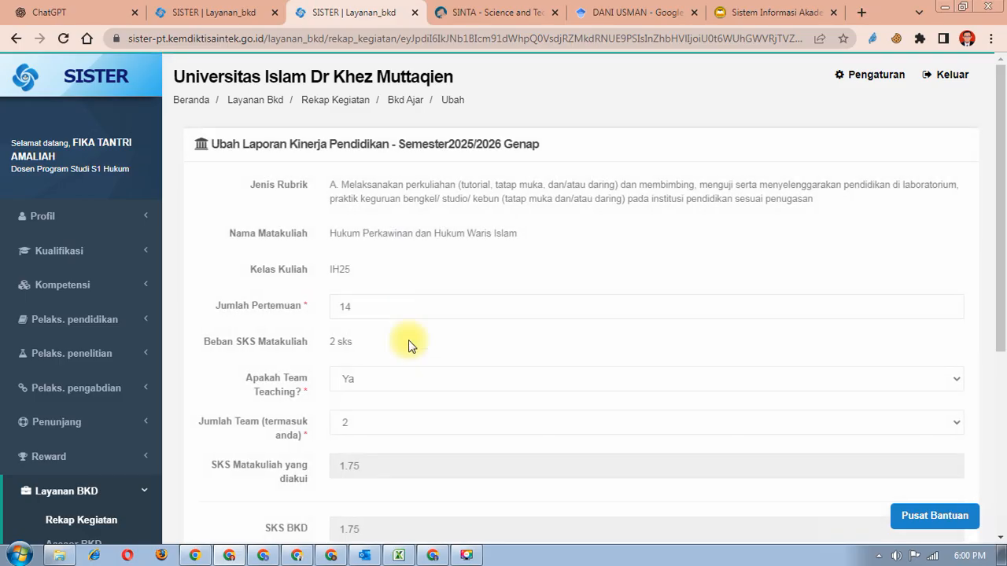
double_click(359, 305)
type("16")
scroll(321, 313, "down", 1)
left_click(354, 310)
left_click(351, 329)
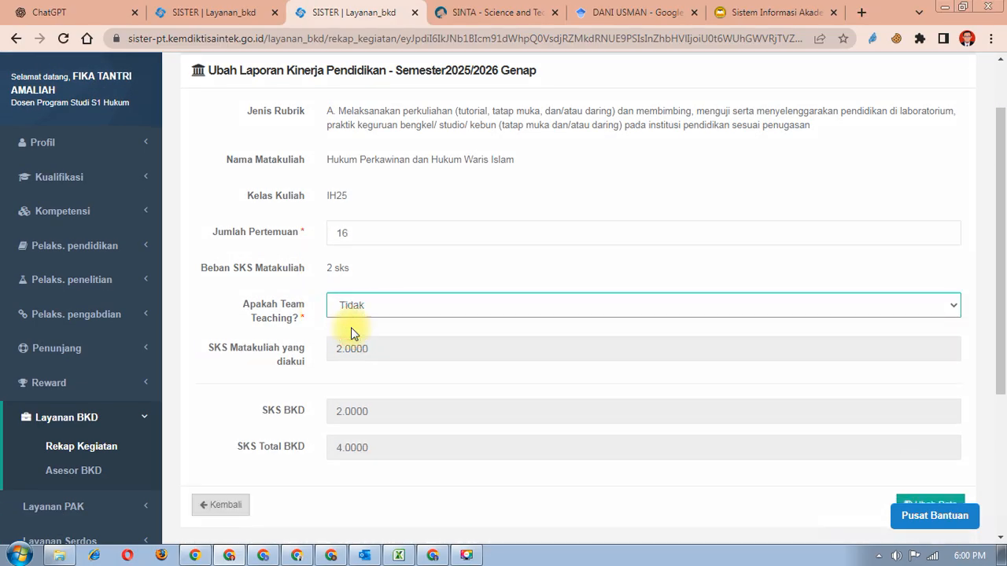
scroll(351, 329, "down", 3)
scroll(351, 328, "down", 1)
left_click(947, 285)
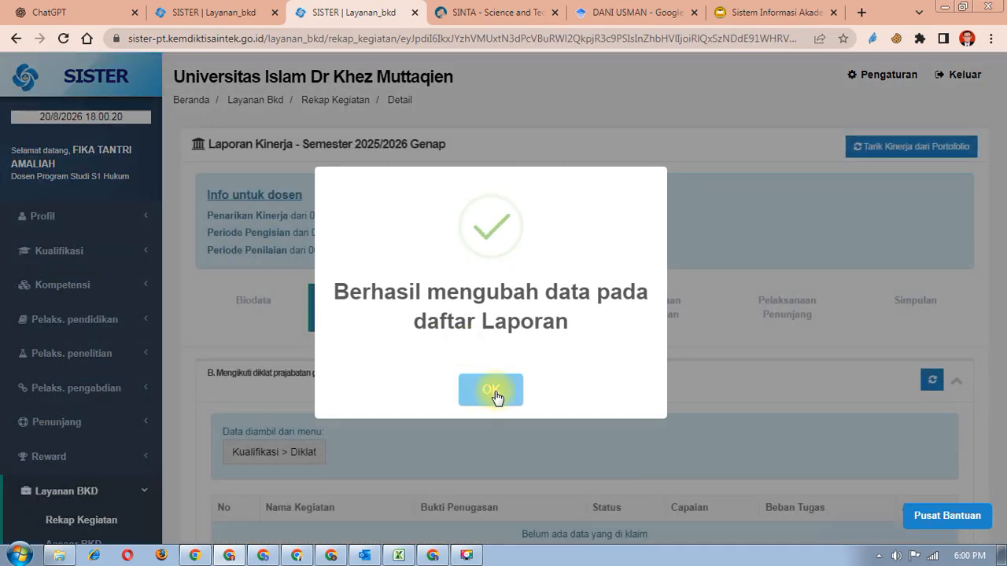
left_click(495, 391)
scroll(495, 391, "down", 8)
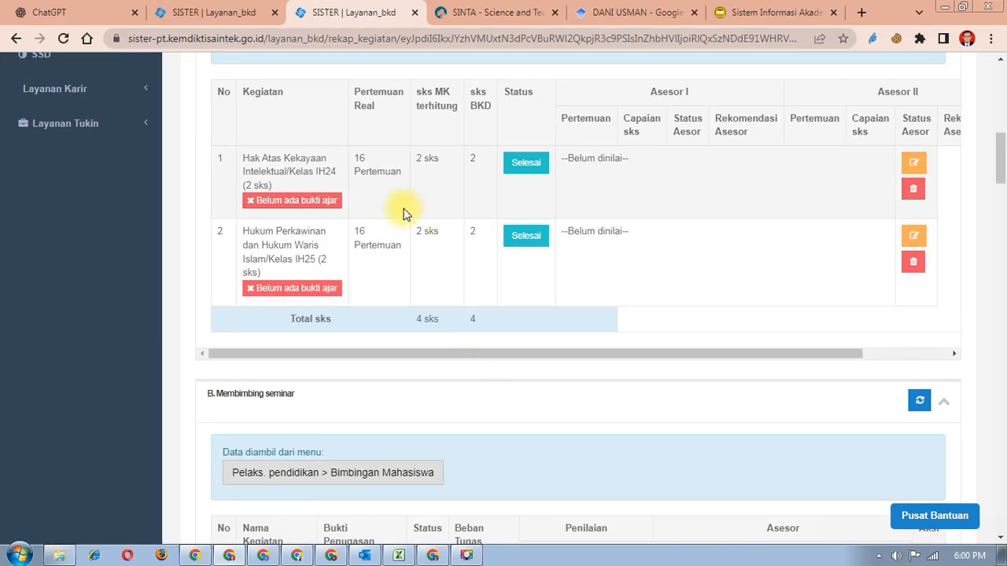
- Re-edit Hak Atas Kekayaan Intelektual IH24: team teaching Ya with 2 members, Jumlah Pertemuan 16
left_click(913, 162)
double_click(354, 306)
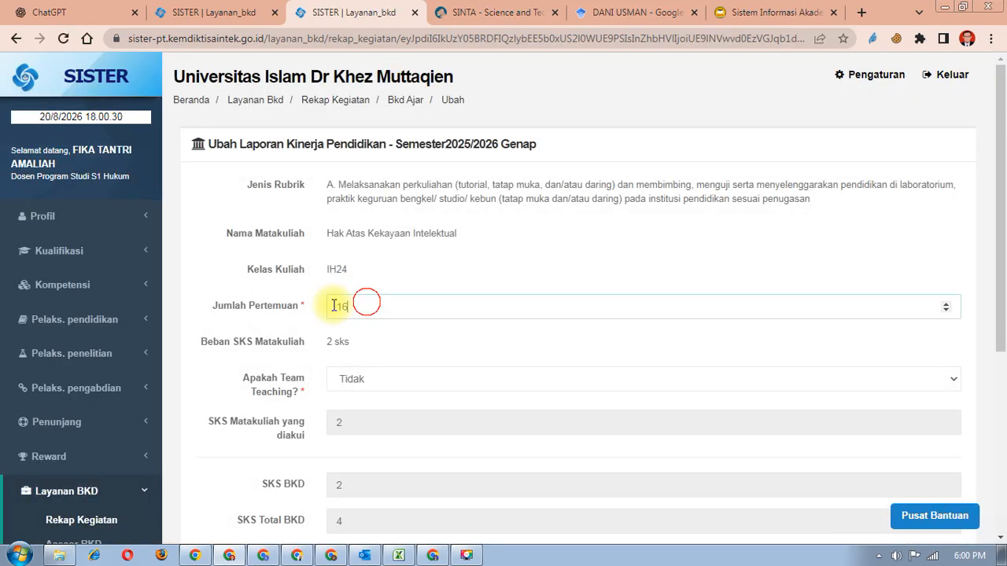
type("4")
scroll(499, 405, "down", 3)
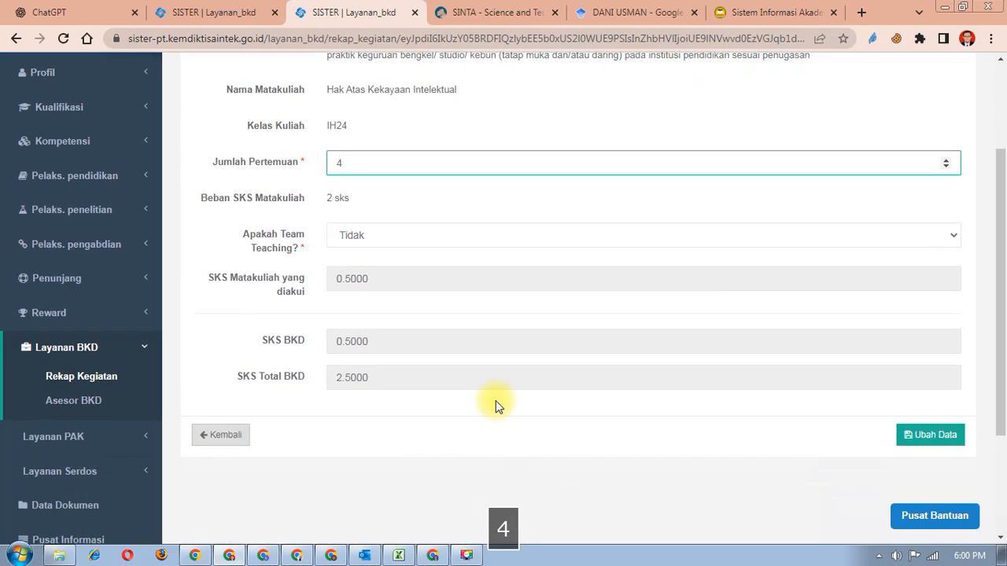
scroll(350, 301, "up", 1)
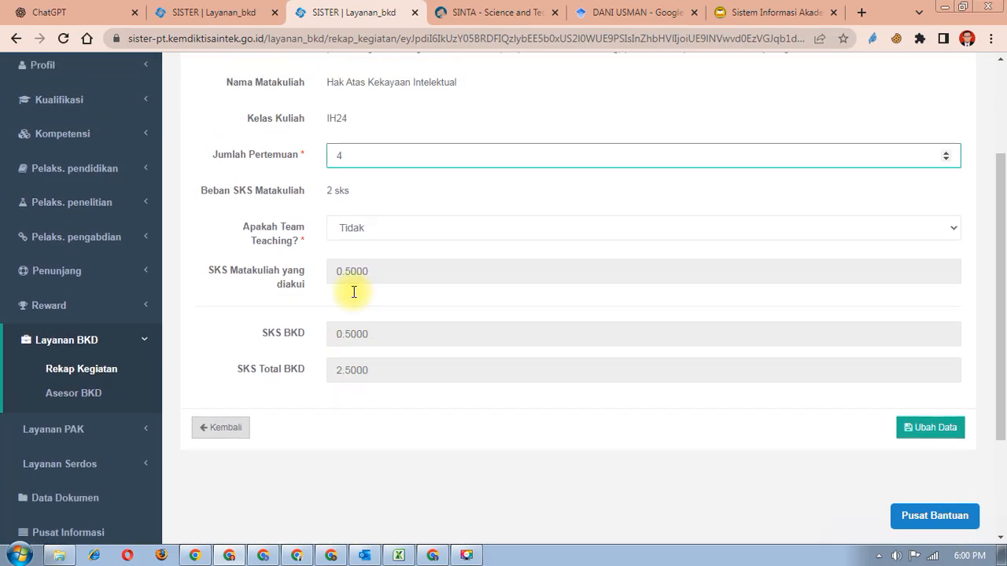
left_click(384, 235)
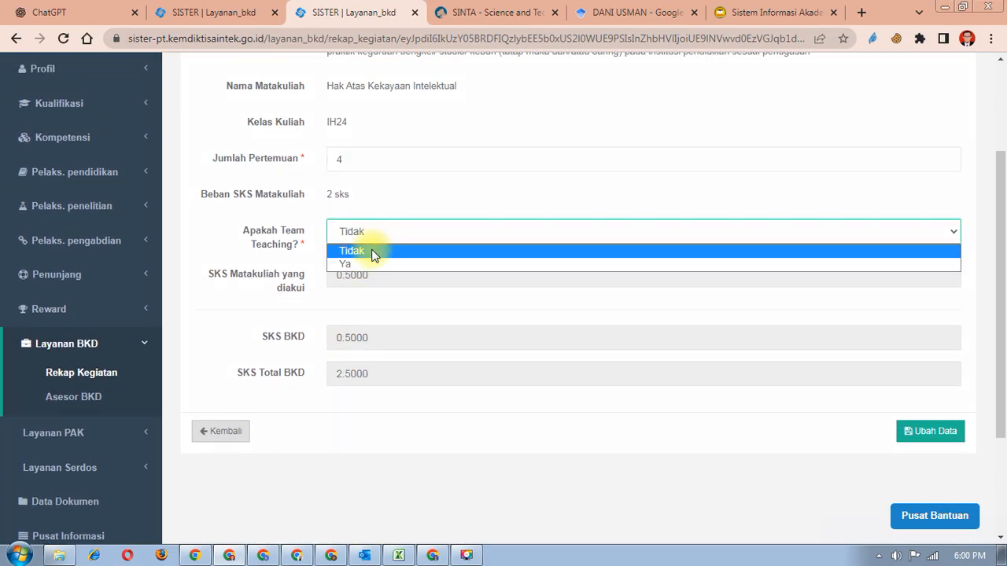
left_click(367, 262)
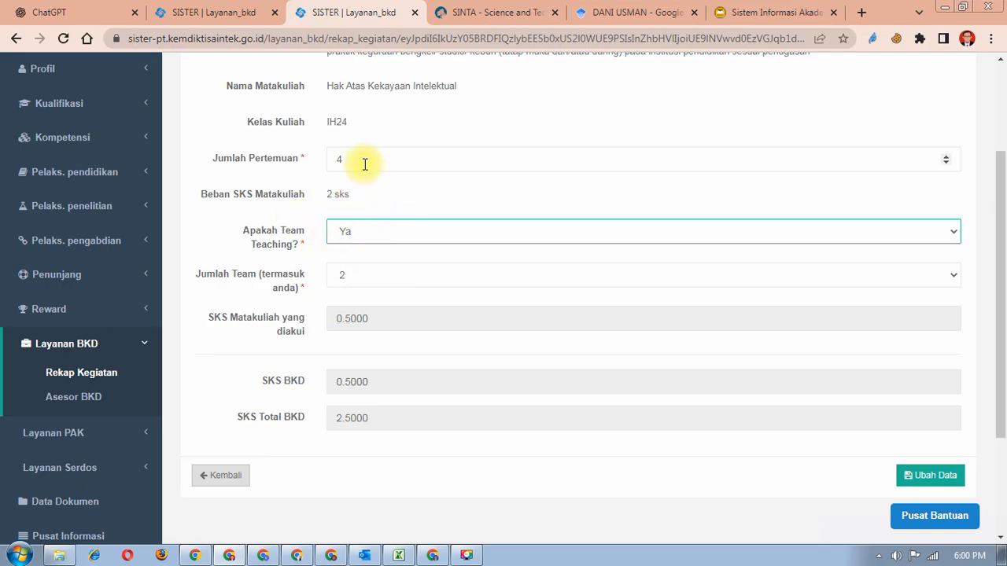
left_click_drag(365, 162, 277, 165)
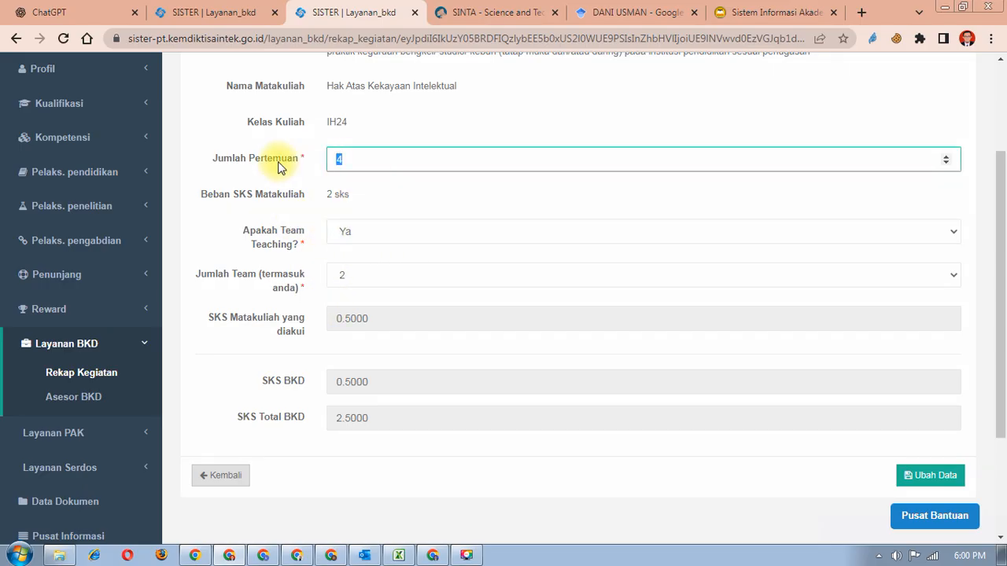
type("156")
key("BackSpace")
key("BackSpace")
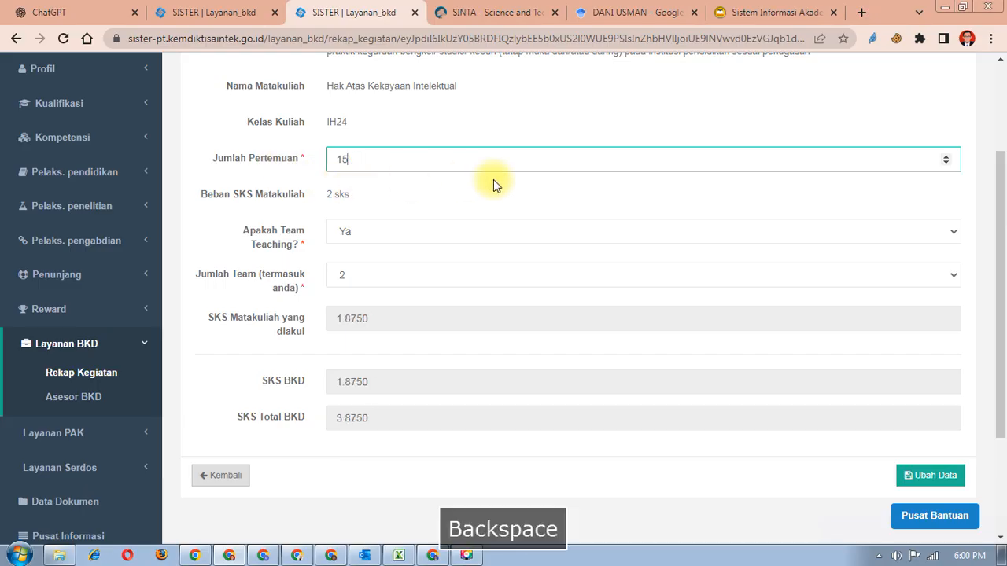
type("6")
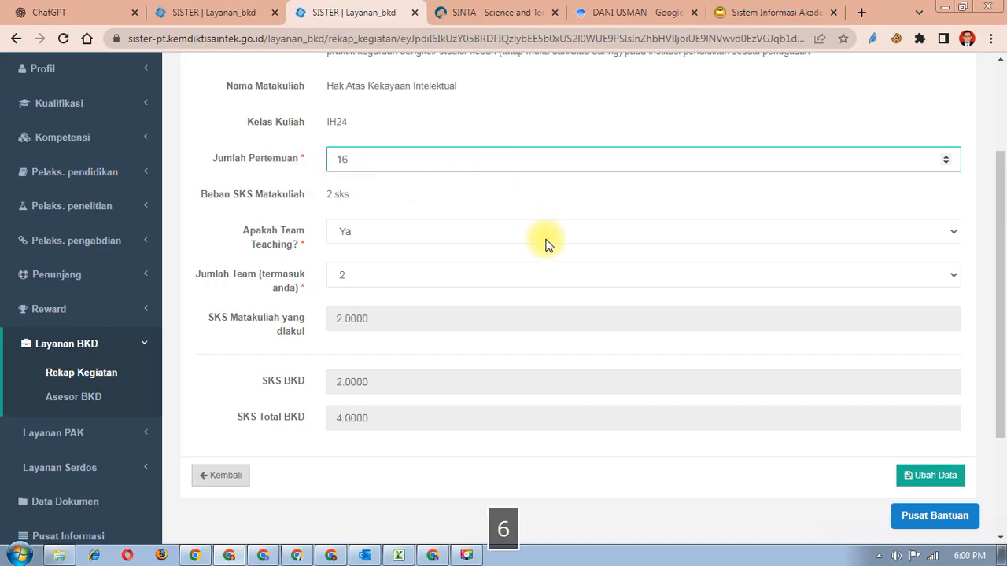
- Save the IH24 team-teaching change, then open its teaching evidence page (2 SKS, 16 Pertemuan)
scroll(966, 443, "down", 1)
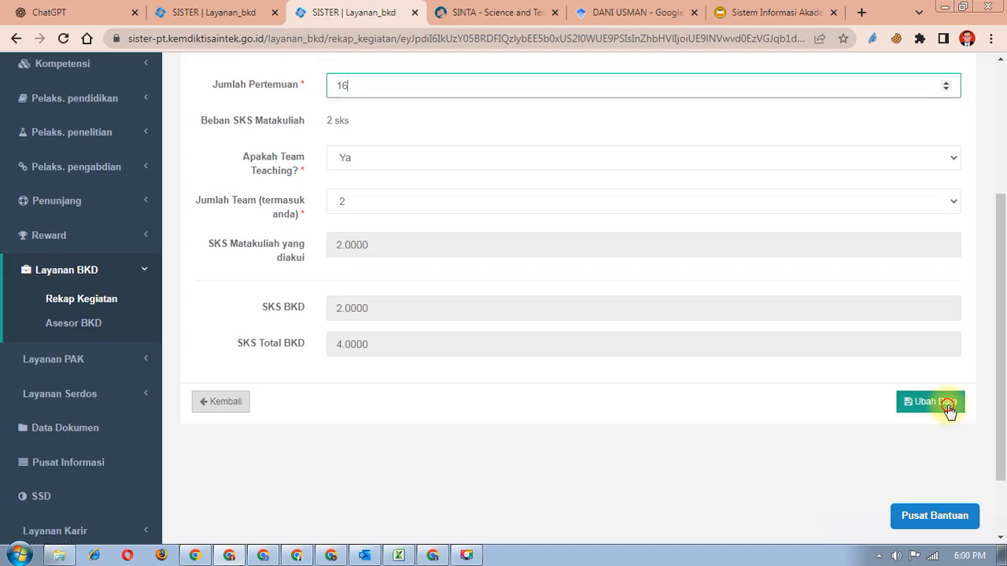
left_click(944, 406)
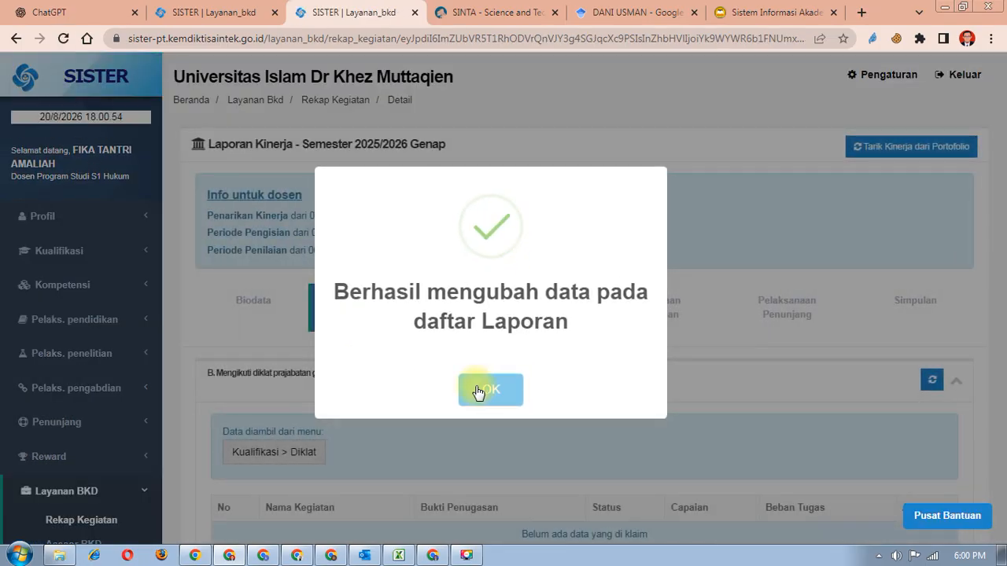
left_click(478, 387)
scroll(479, 385, "down", 10)
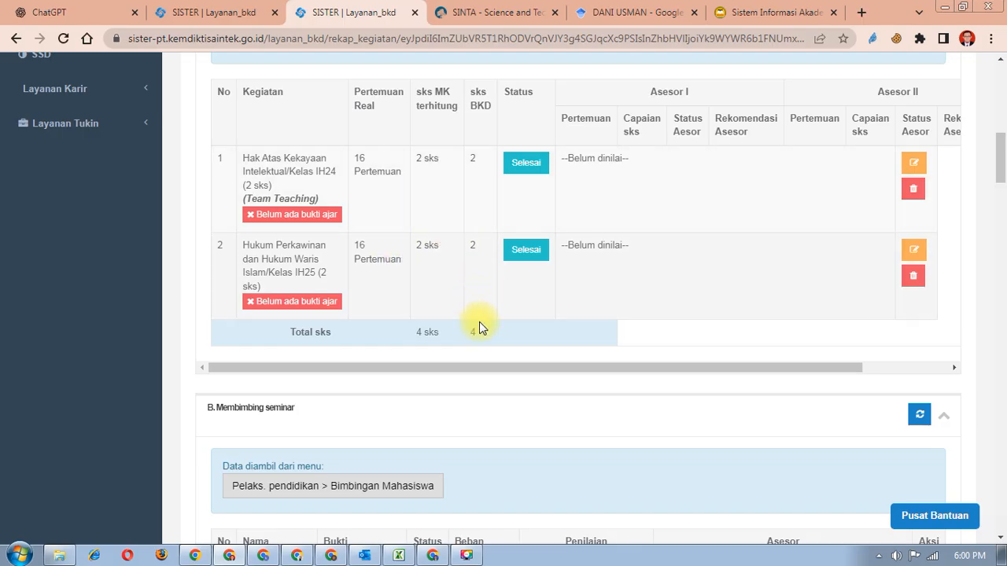
scroll(483, 338, "up", 1)
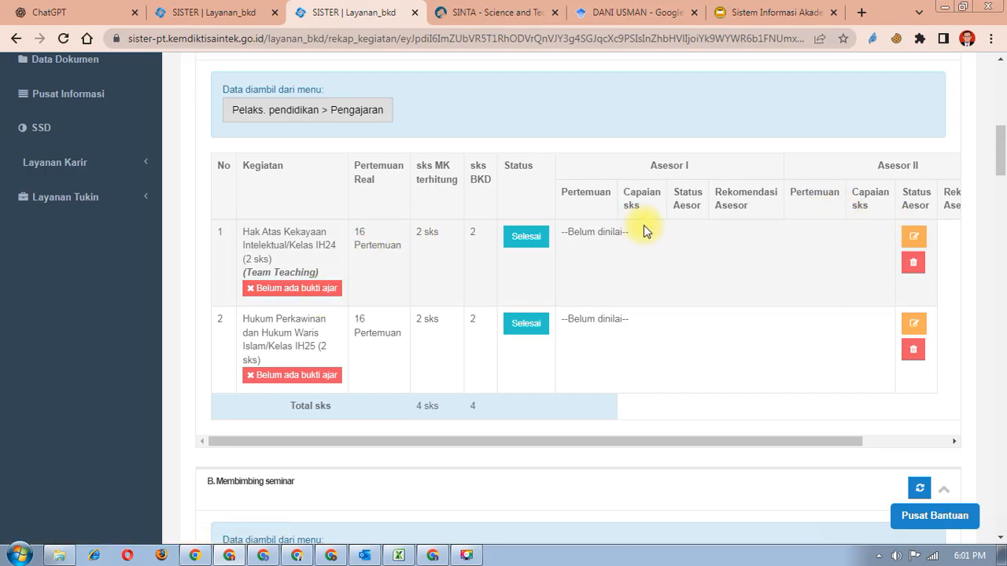
left_click(319, 289)
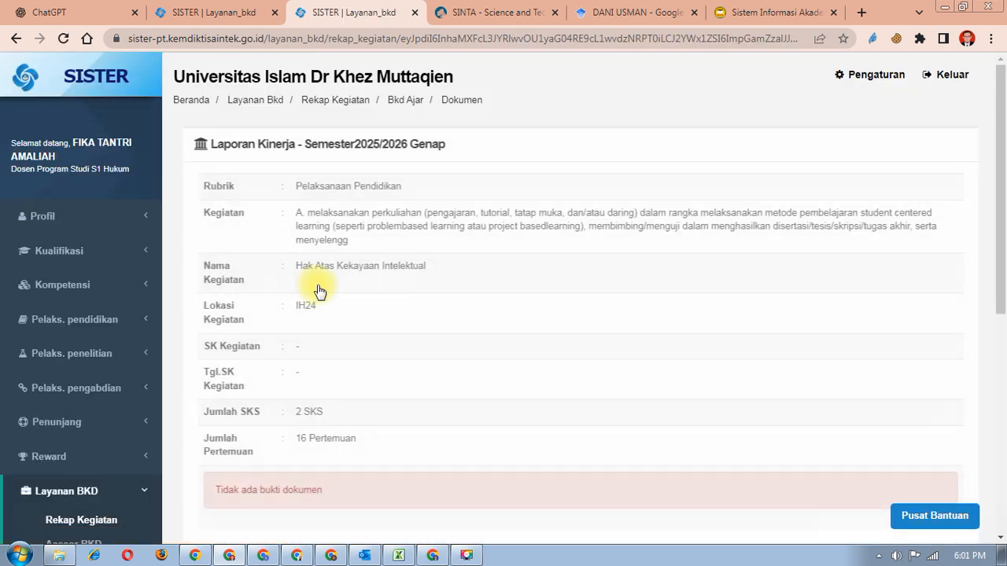
- Enter 'Surat Tugas' as the document name in SISTER's upload form
scroll(320, 291, "down", 1)
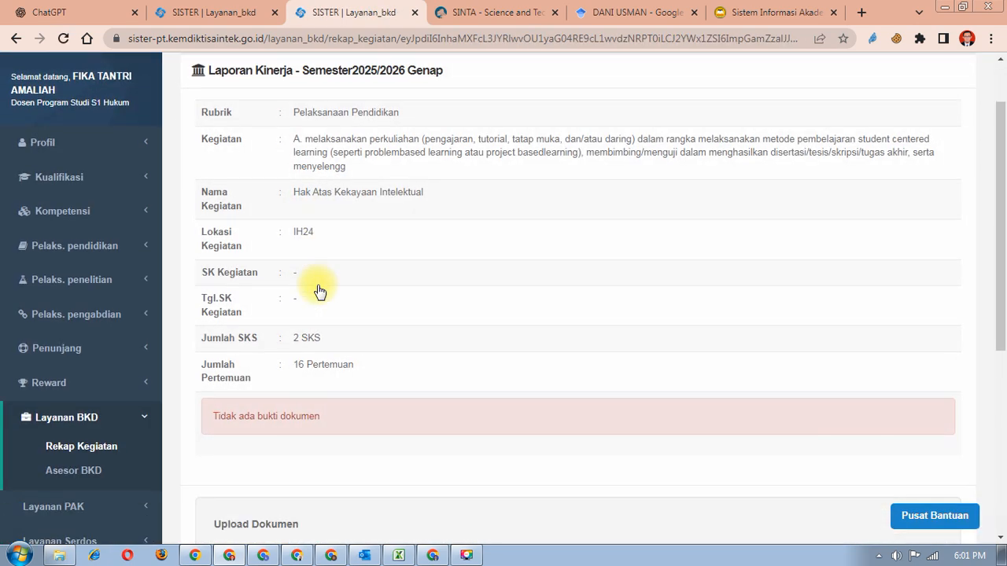
scroll(320, 291, "down", 2)
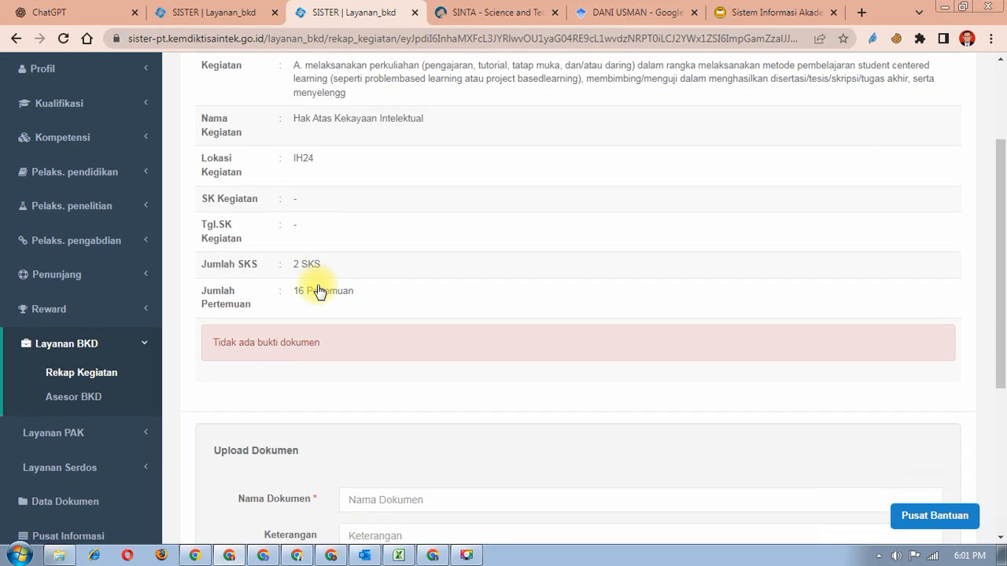
scroll(319, 291, "down", 3)
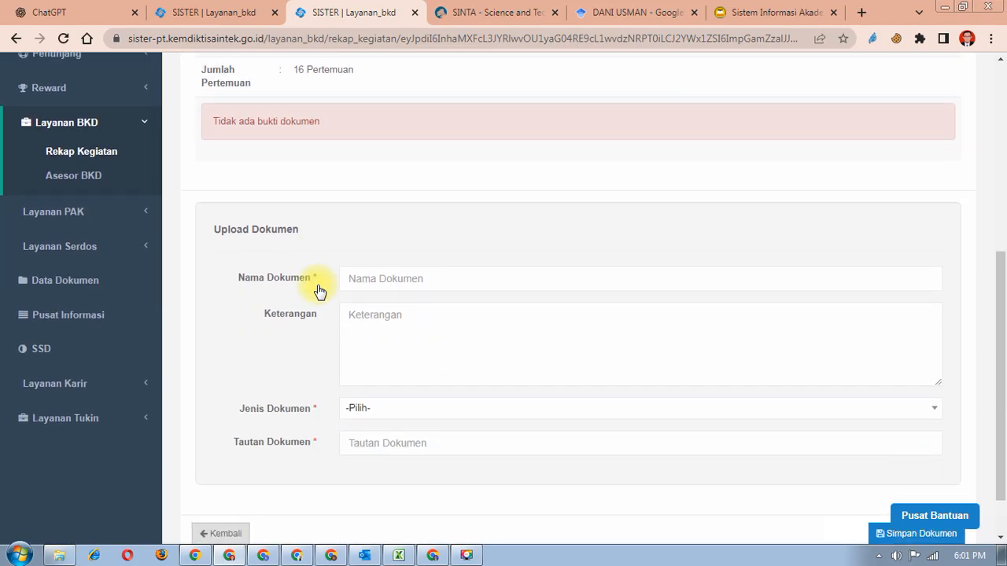
scroll(320, 291, "up", 6)
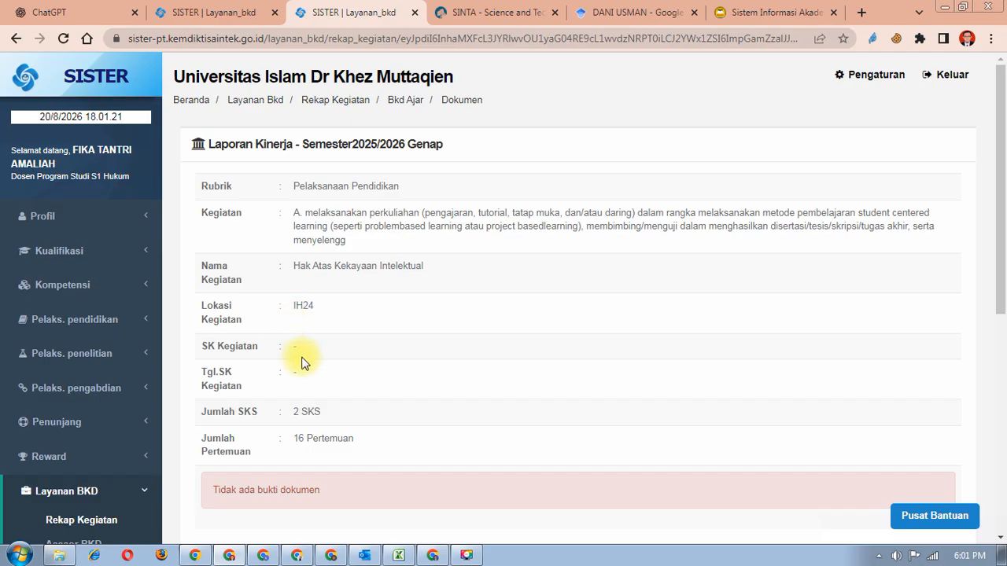
scroll(296, 402, "down", 2)
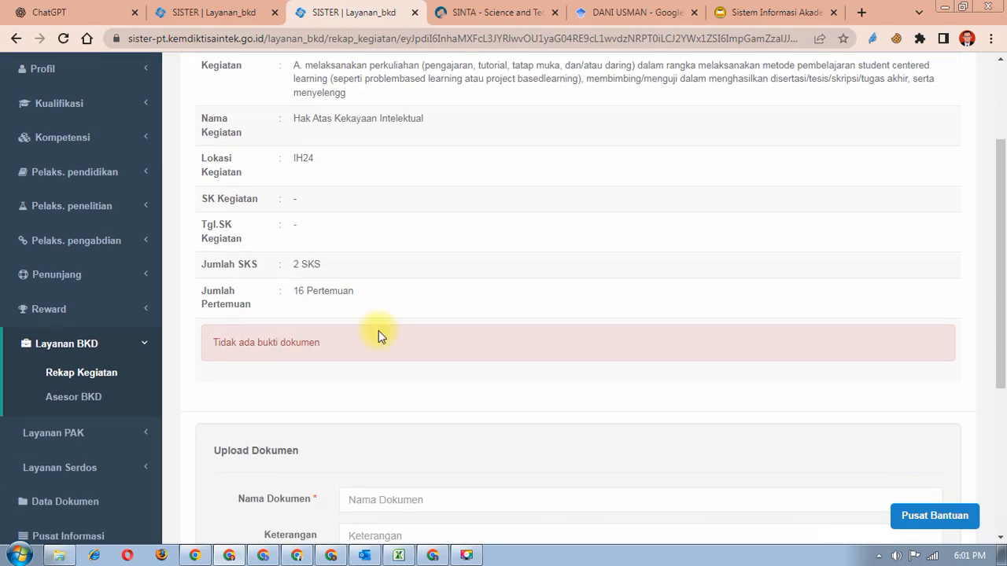
scroll(425, 214, "up", 2)
scroll(415, 216, "down", 5)
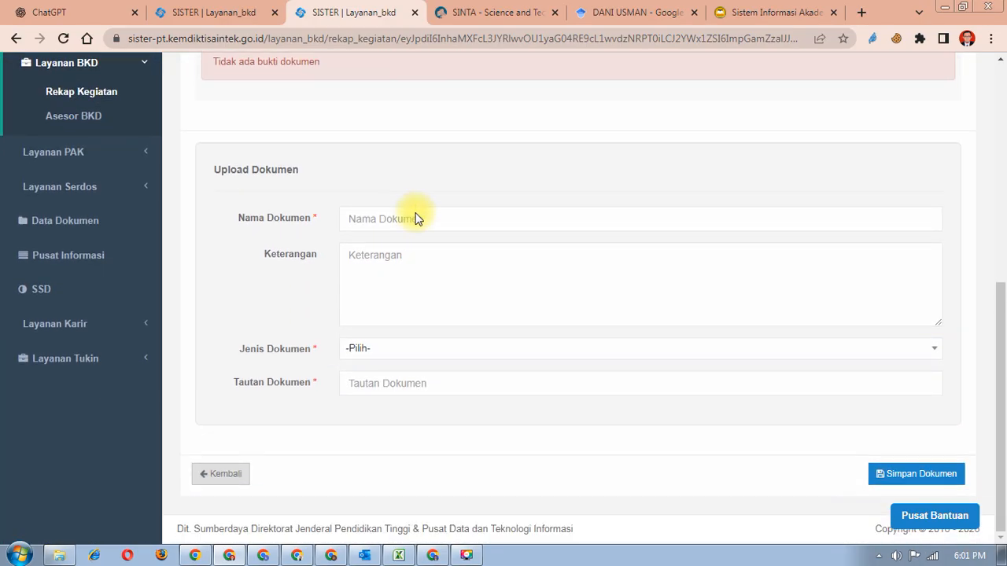
left_click(407, 218)
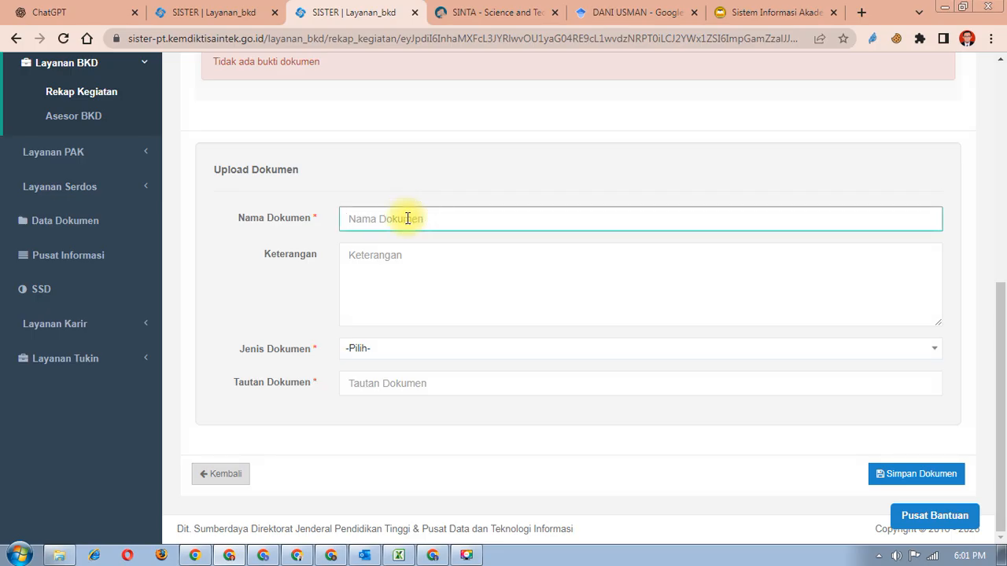
type("Surat Tugas")
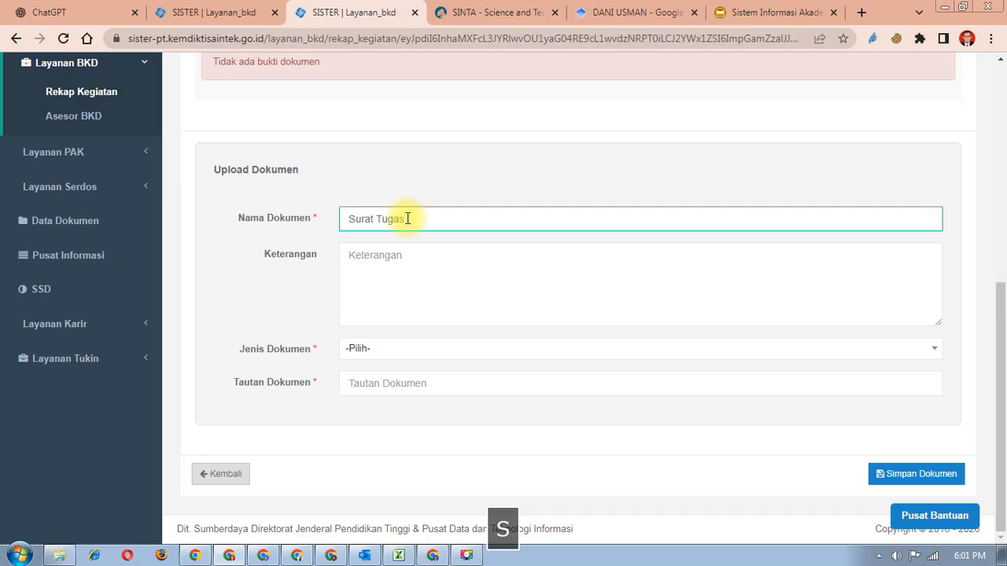
- Enter 'Surat Tugas Mengajar' as the document description
left_click(450, 270)
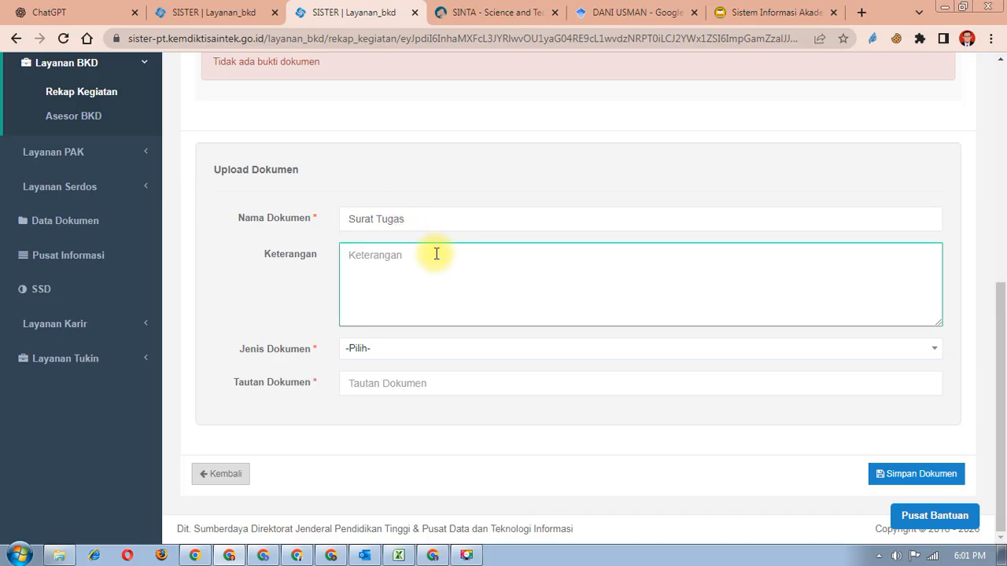
type("Suat")
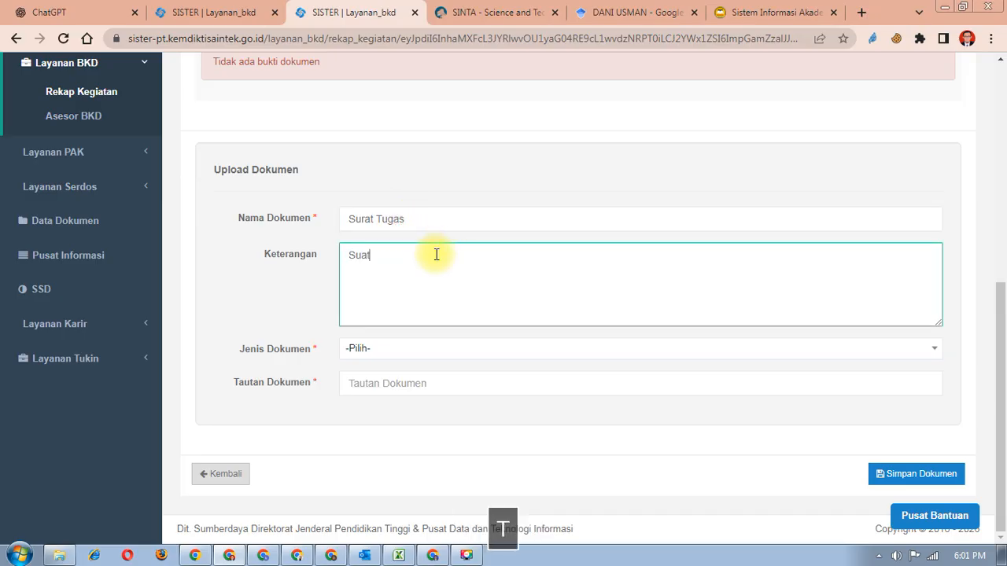
key("BackSpace")
type("rat Tug")
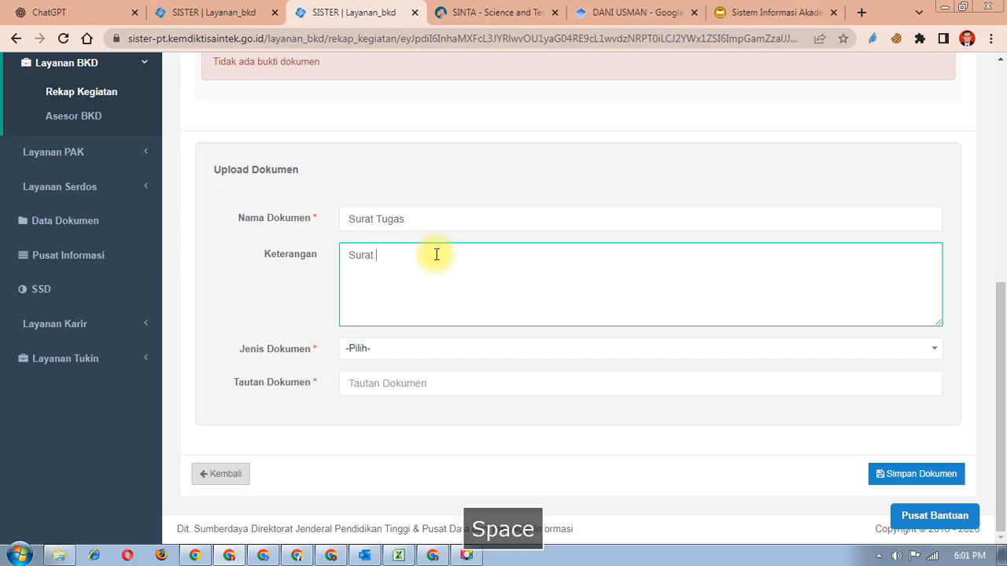
type("as Me")
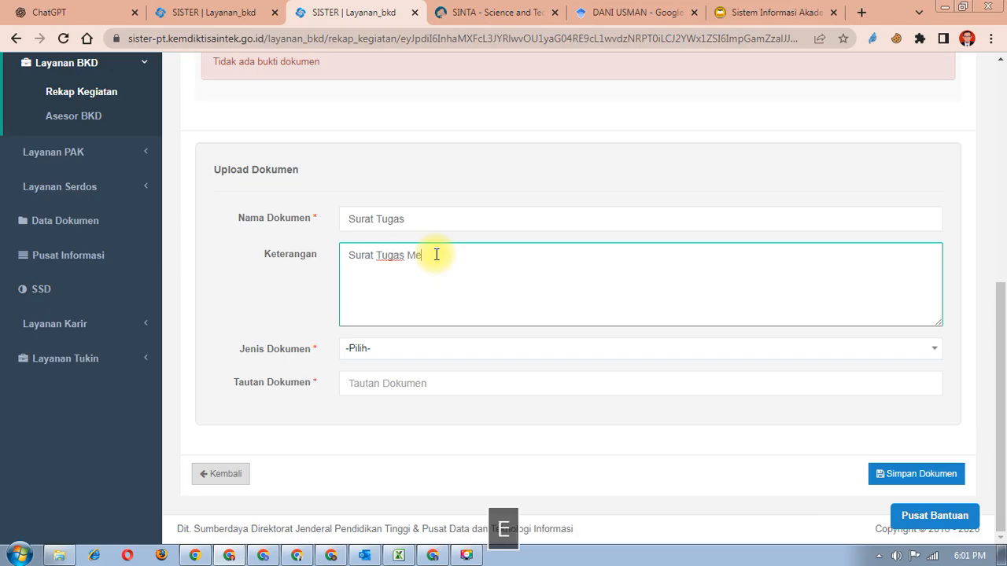
type("ngajar")
- Set the document type to Surat Tugas, then go to Google Drive for the document link
left_click(457, 364)
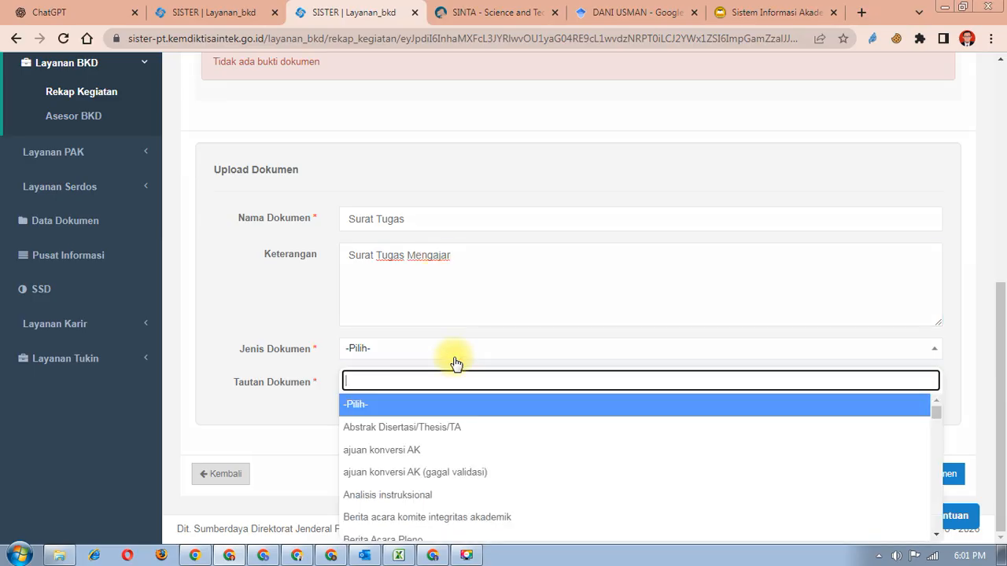
scroll(457, 452, "down", 1)
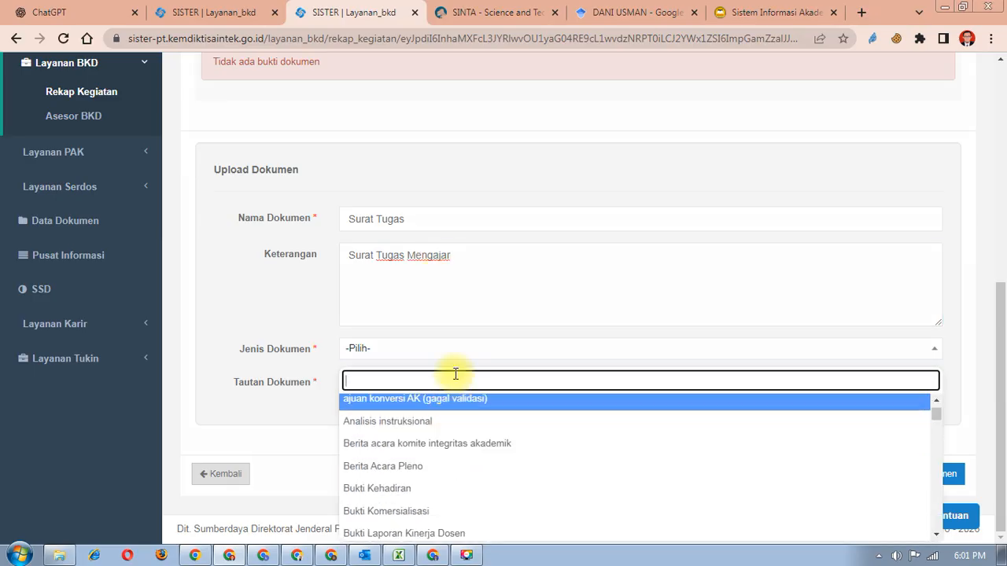
type("tugas")
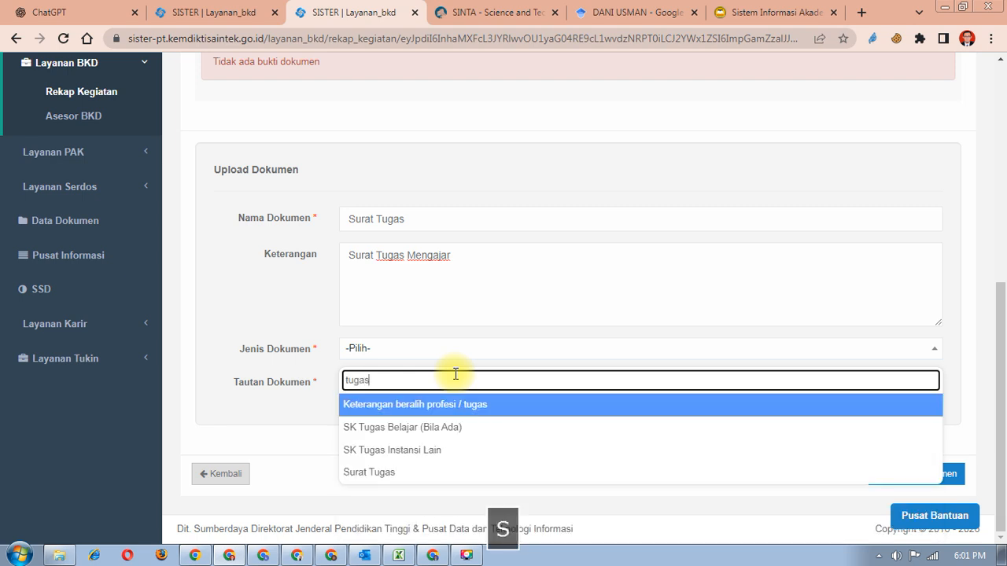
left_click(385, 474)
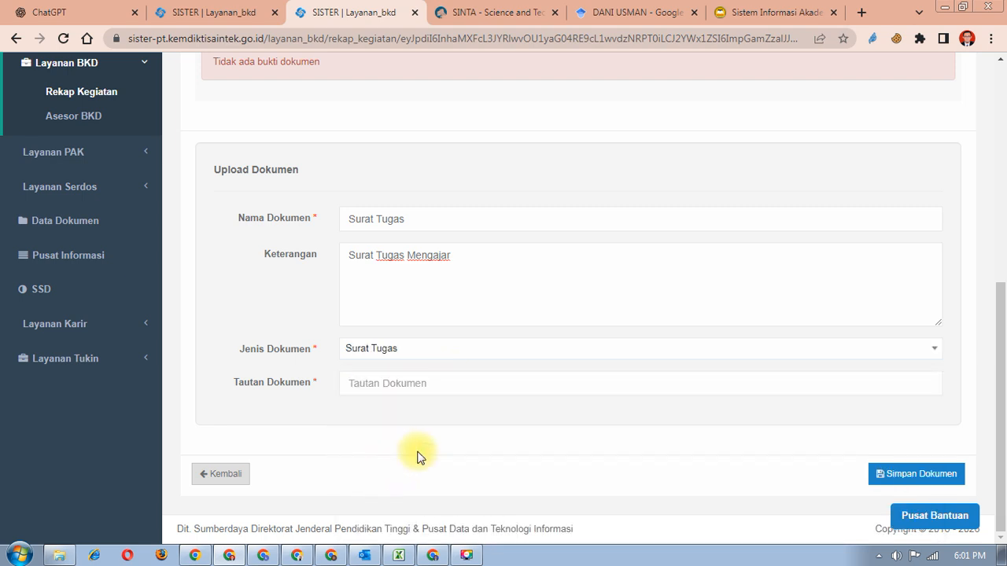
left_click(385, 382)
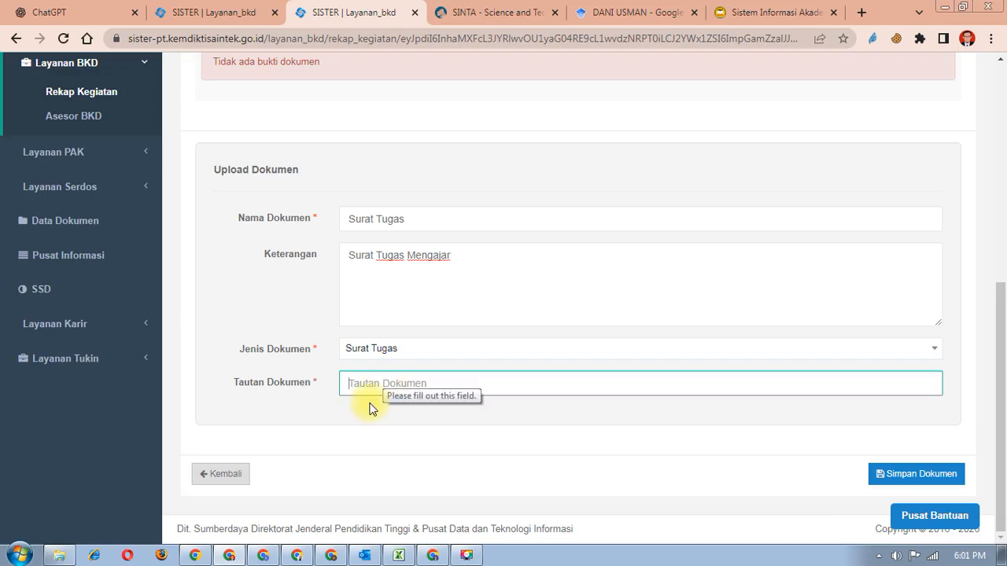
left_click(322, 556)
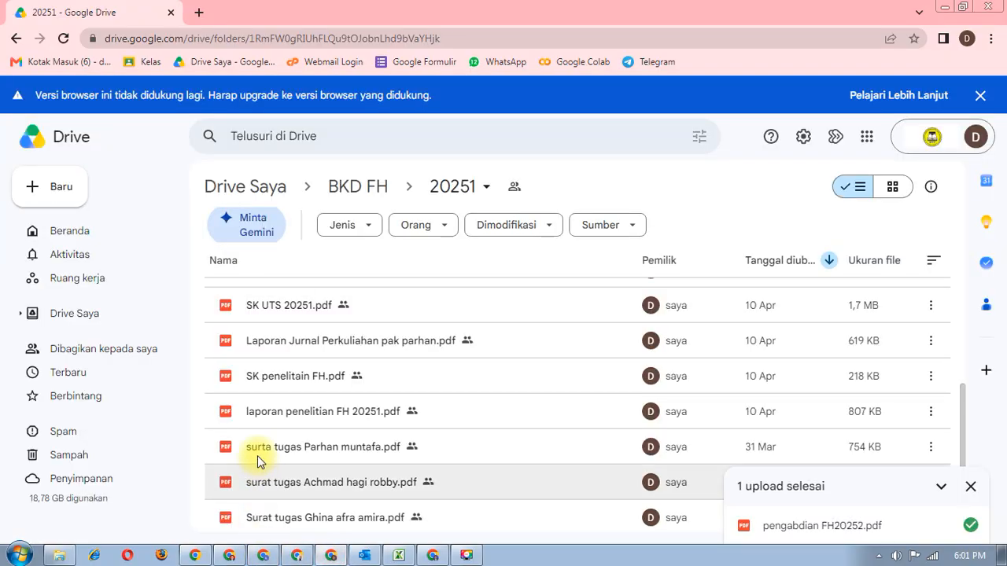
- Go up to BKD FH, open the 20252 folder and scroll through its Surat tugas PDFs
left_click(339, 188)
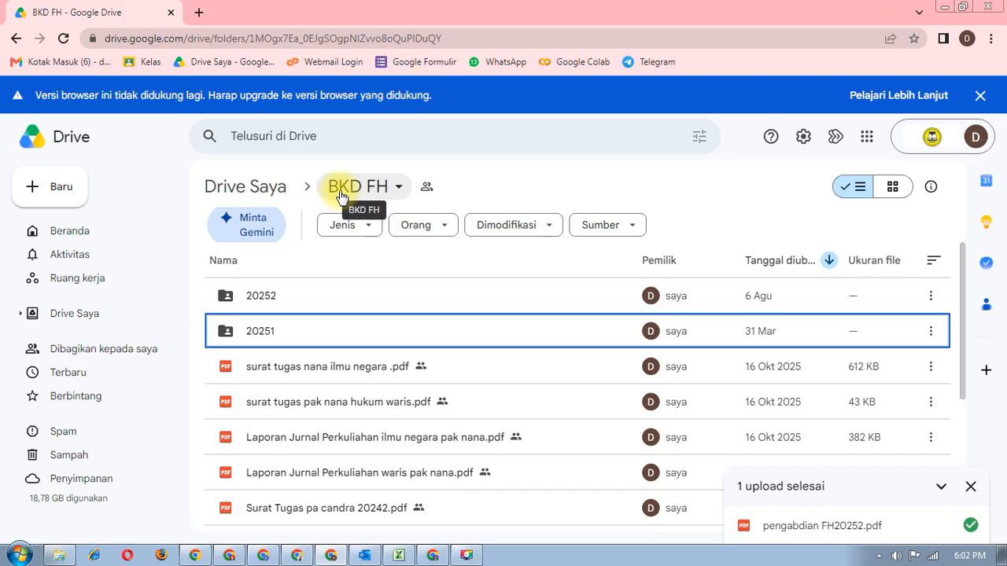
left_click(302, 300)
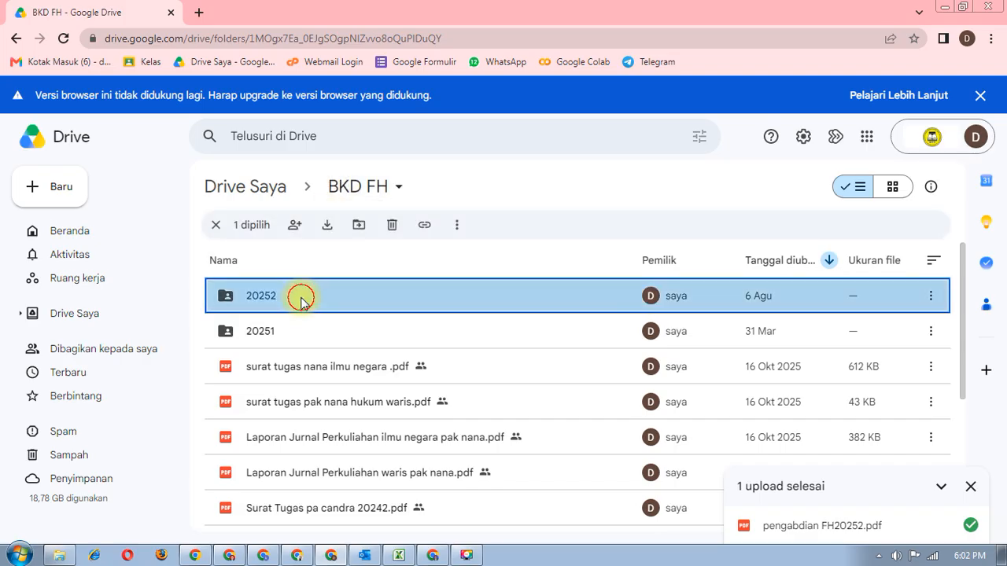
double_click(301, 298)
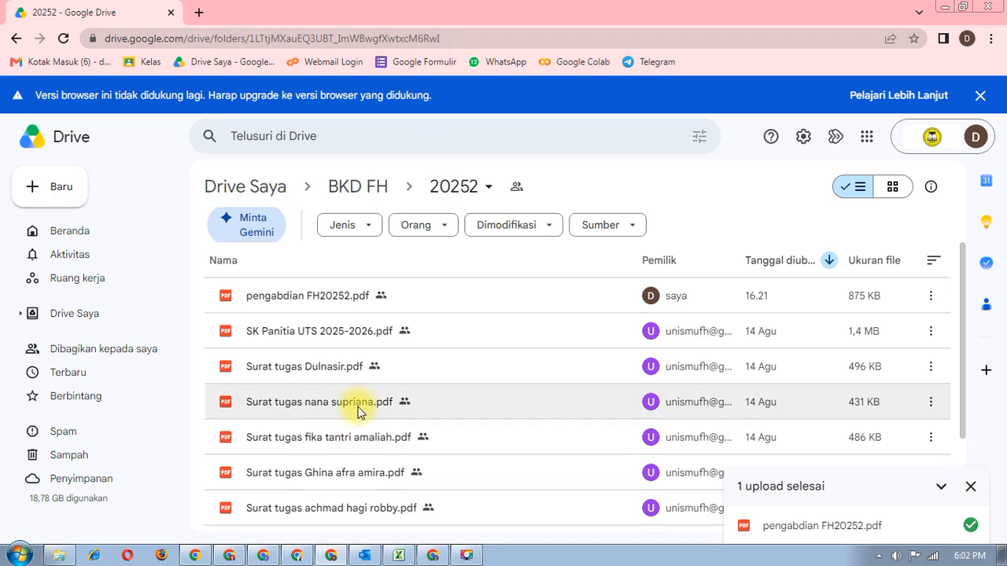
scroll(356, 402, "down", 2)
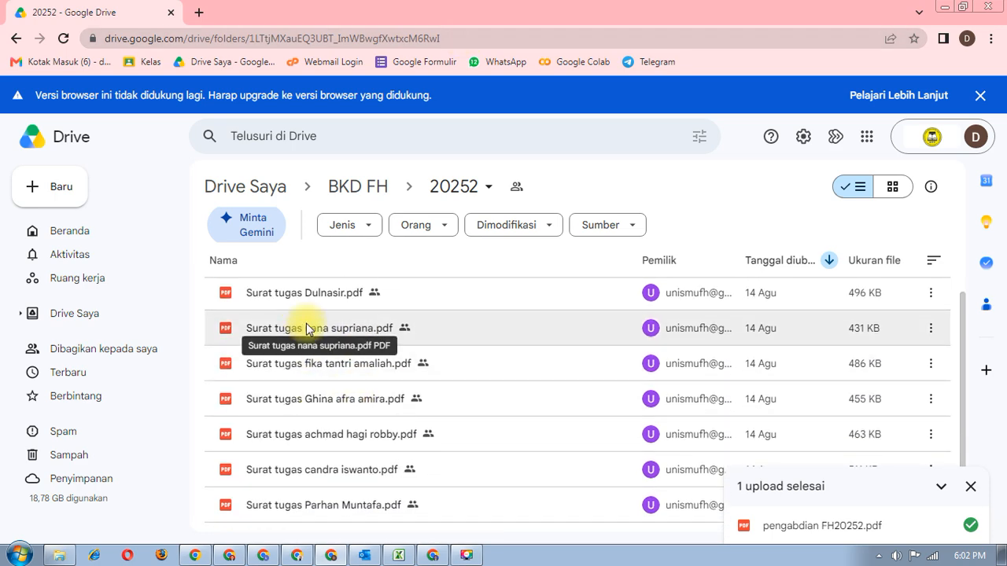
scroll(306, 324, "down", 2)
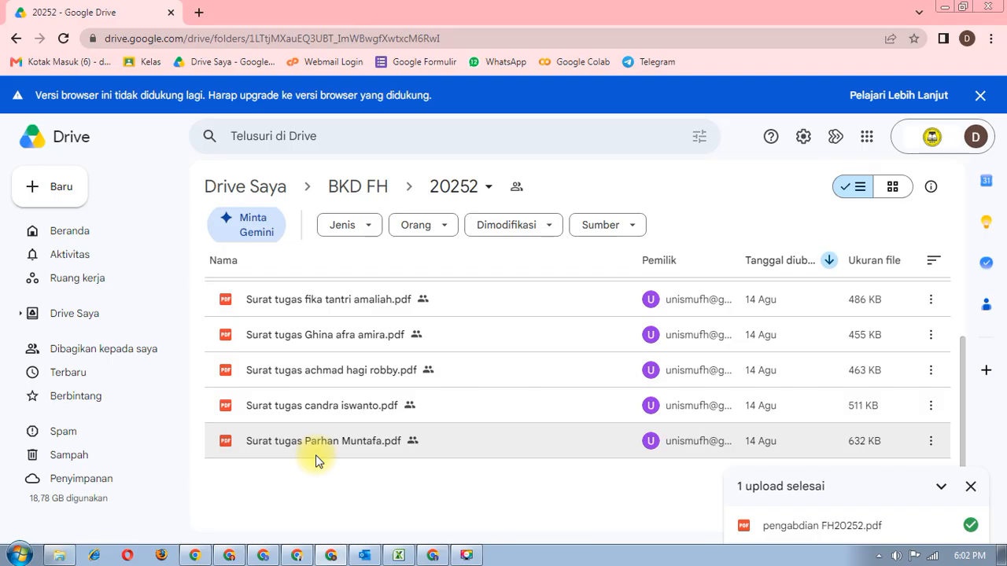
scroll(316, 460, "up", 2)
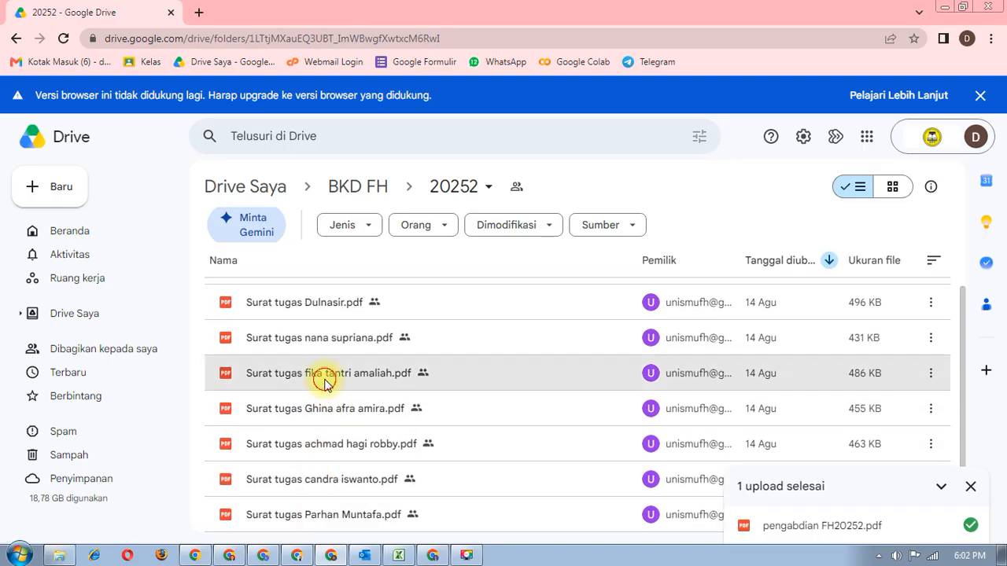
- Preview a lecturer's Surat Tugas PDF and scroll to the course table listing Hak Atas Kekayaan Intelektual
double_click(324, 382)
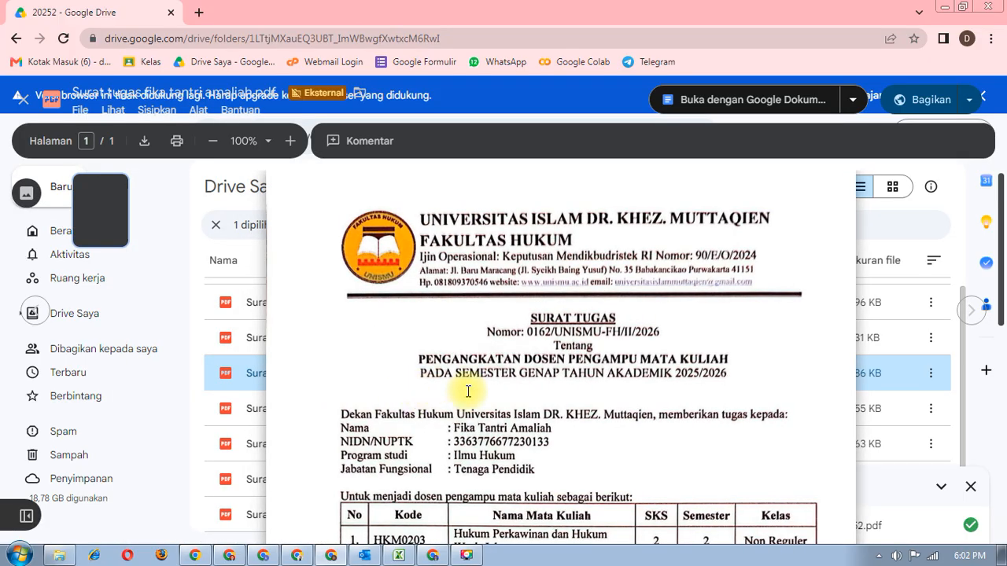
scroll(441, 391, "down", 3)
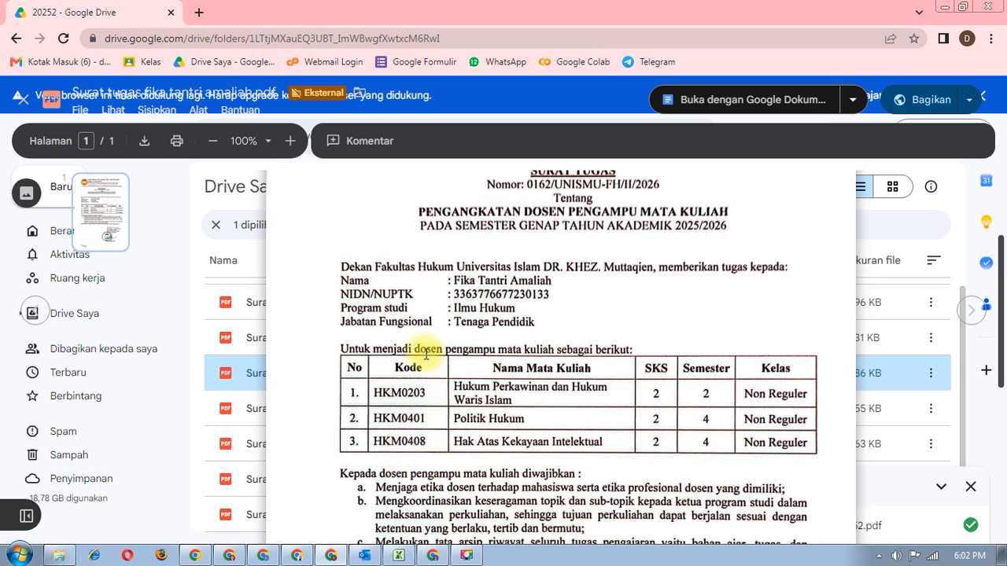
scroll(425, 355, "up", 1)
scroll(425, 355, "down", 1)
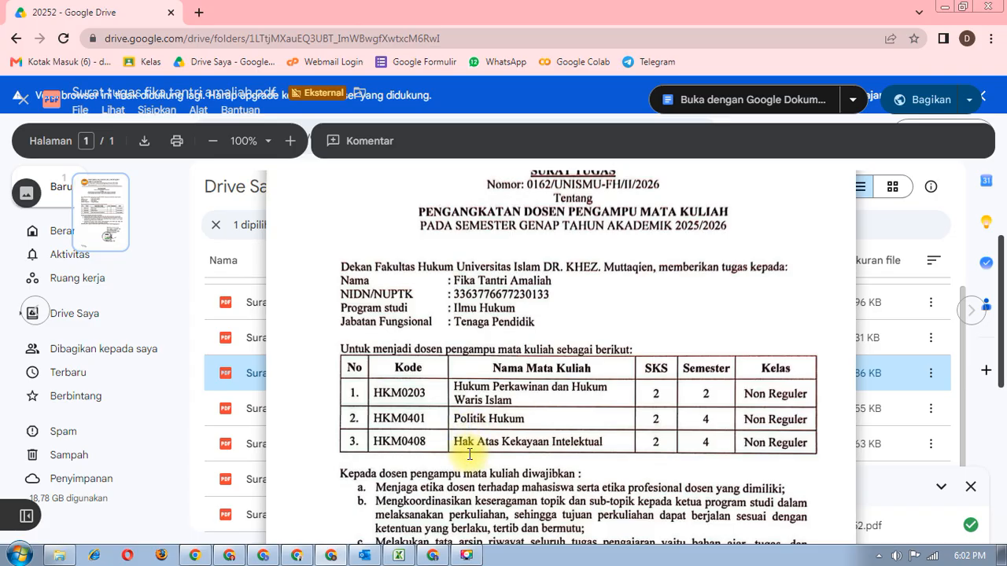
scroll(469, 454, "down", 1)
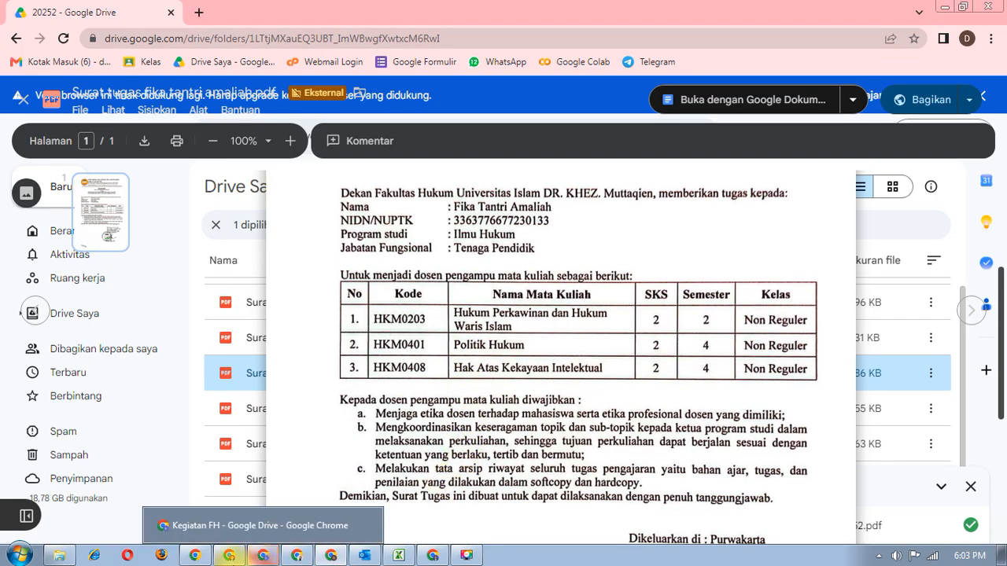
- Review the Hak Atas Kekayaan Intelektual activity details and the empty document-link field in SISTER
left_click(229, 558)
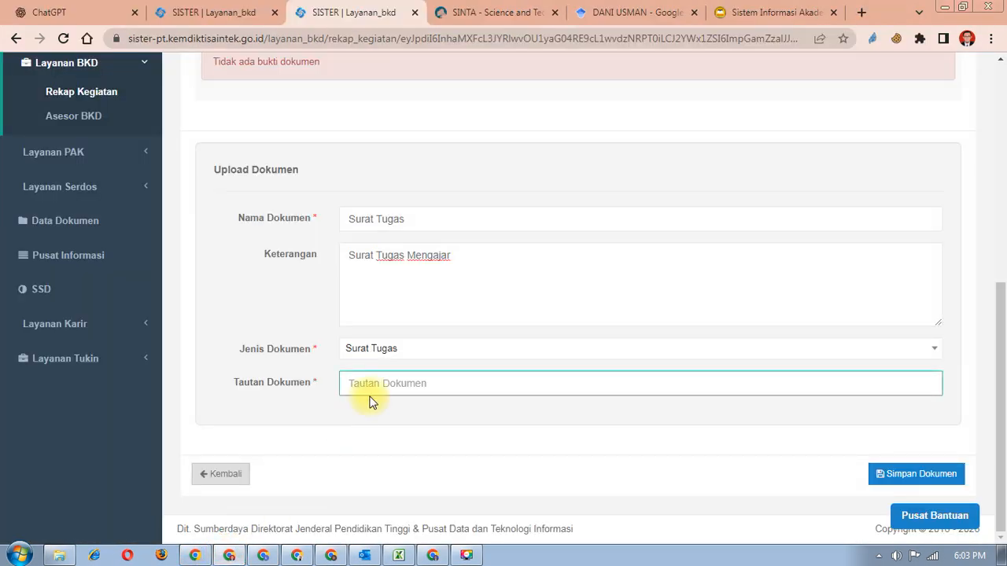
scroll(362, 393, "up", 3)
scroll(371, 402, "up", 2)
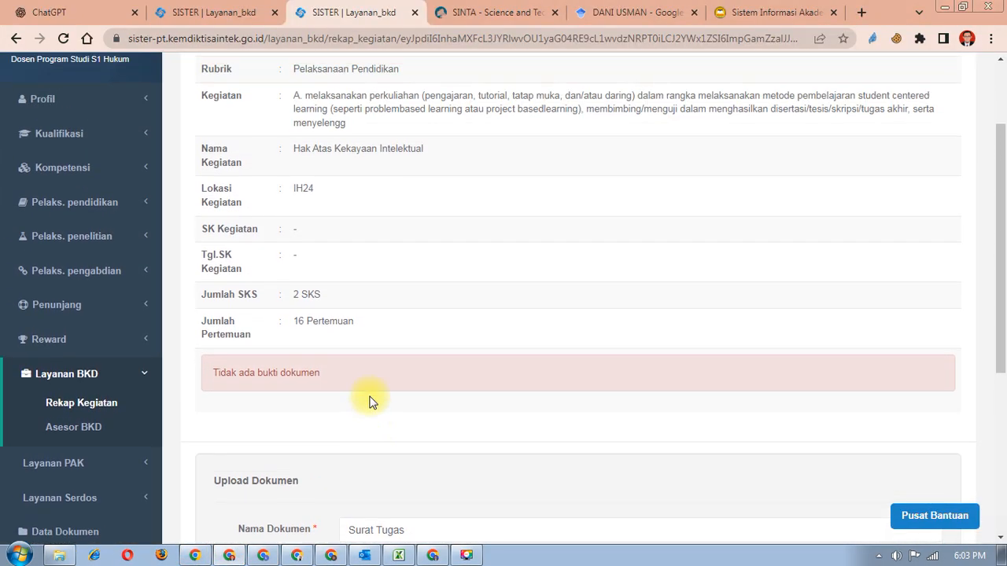
scroll(372, 401, "down", 4)
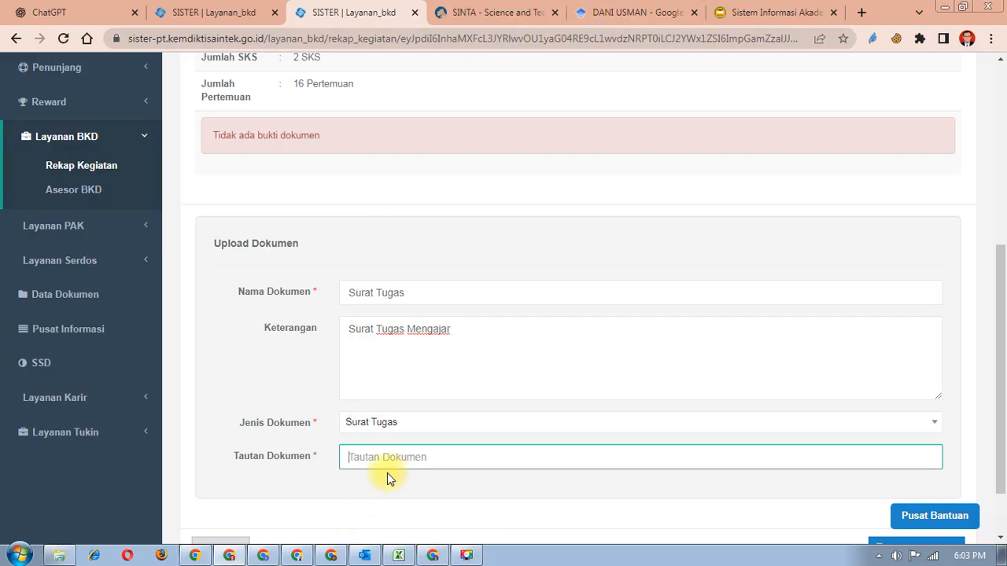
scroll(375, 439, "down", 1)
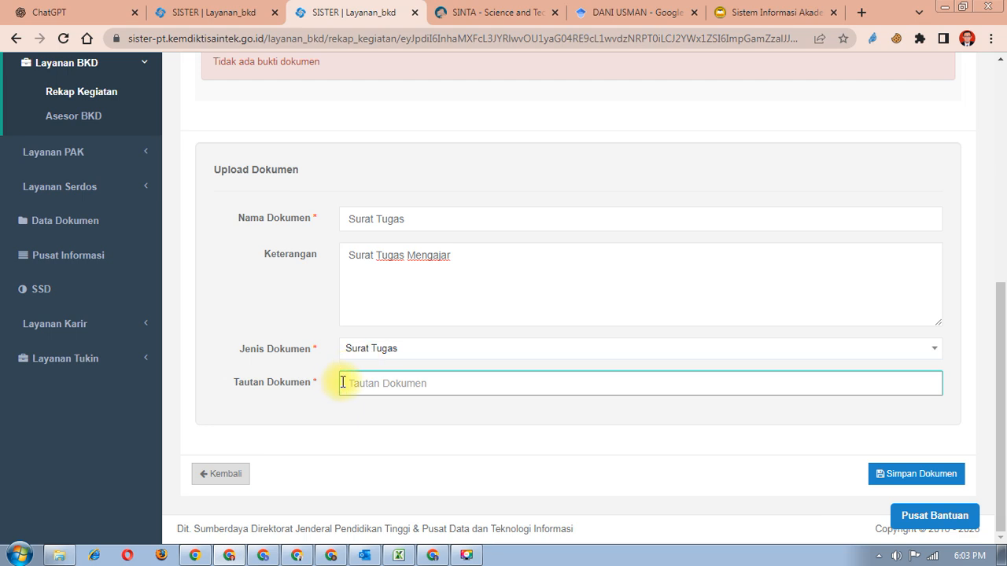
scroll(344, 380, "up", 1)
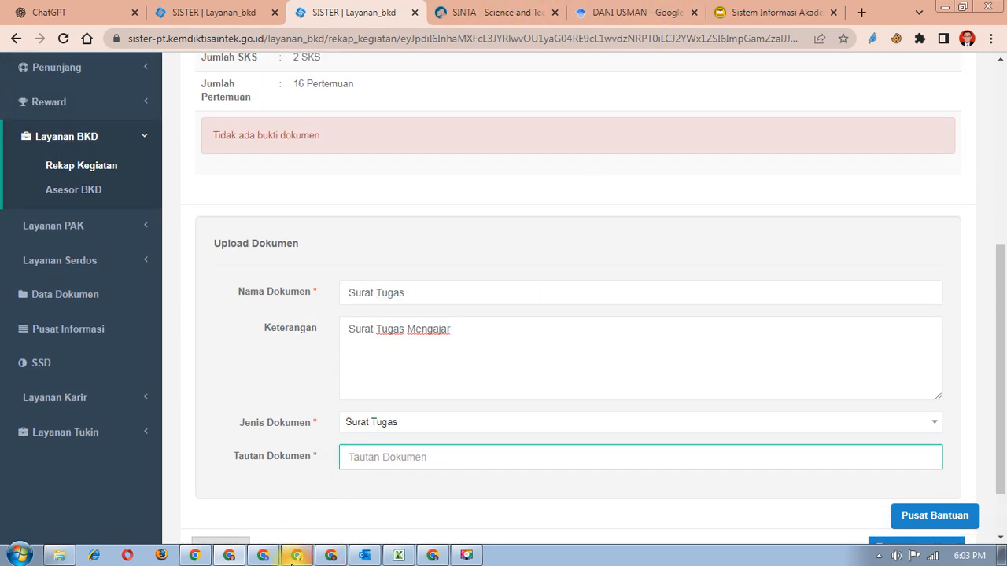
left_click(264, 556)
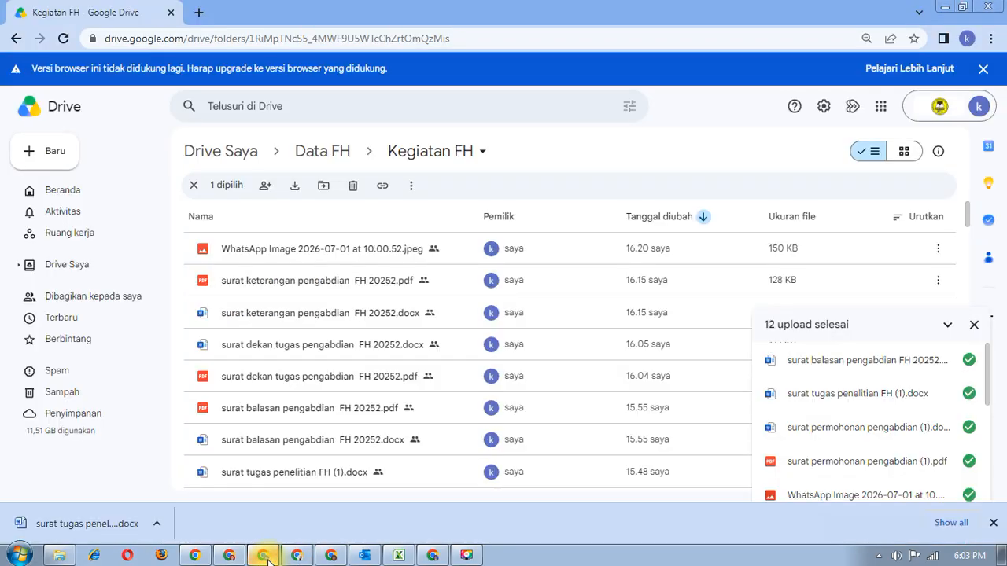
- Close the preview and copy the share link of the lecturer's Surat tugas PDF in 20252
left_click(330, 556)
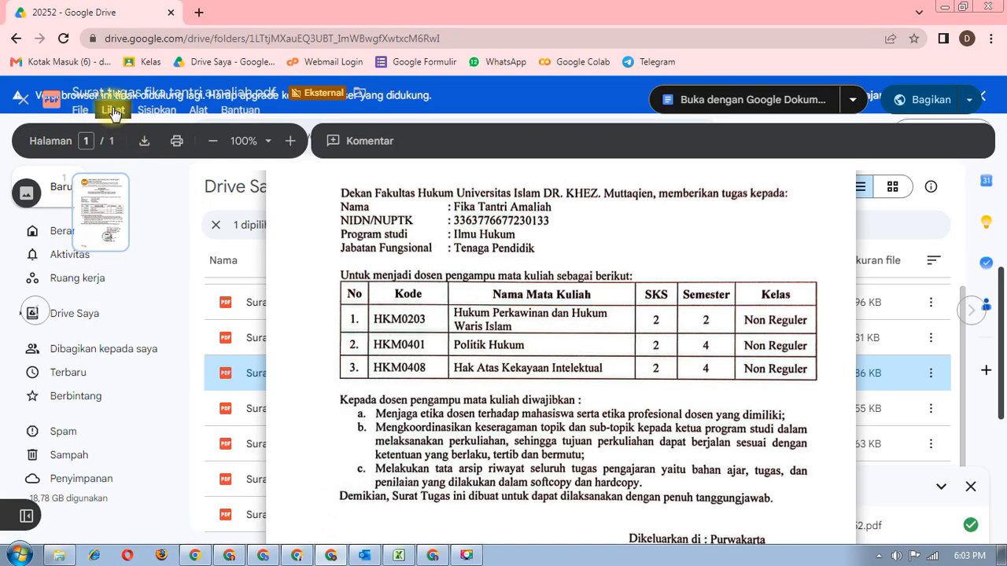
left_click(19, 96)
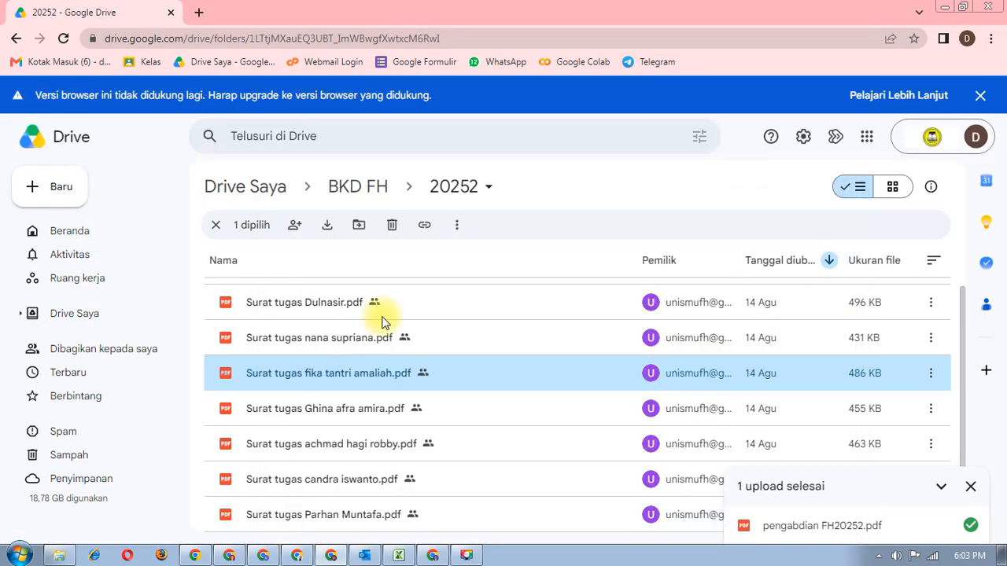
right_click(498, 376)
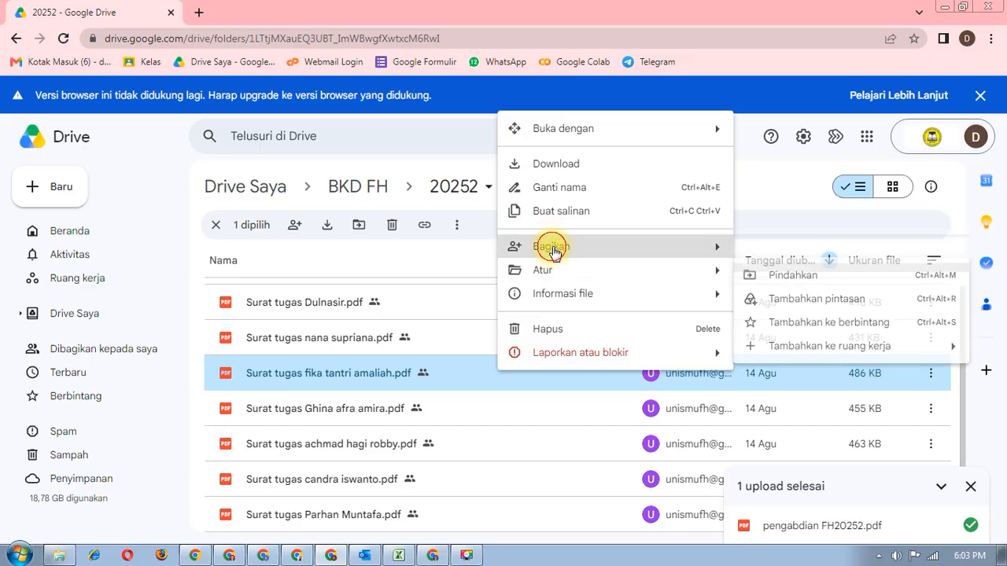
mouse_move(551, 247)
left_click(784, 277)
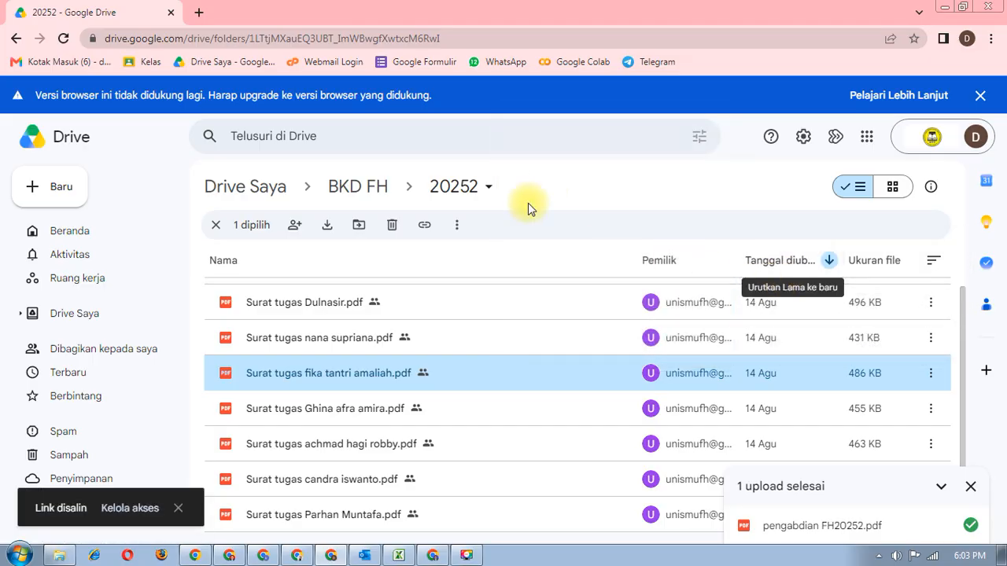
- Paste the copied Drive link into Tautan Dokumen and save the Surat Tugas document
left_click(229, 556)
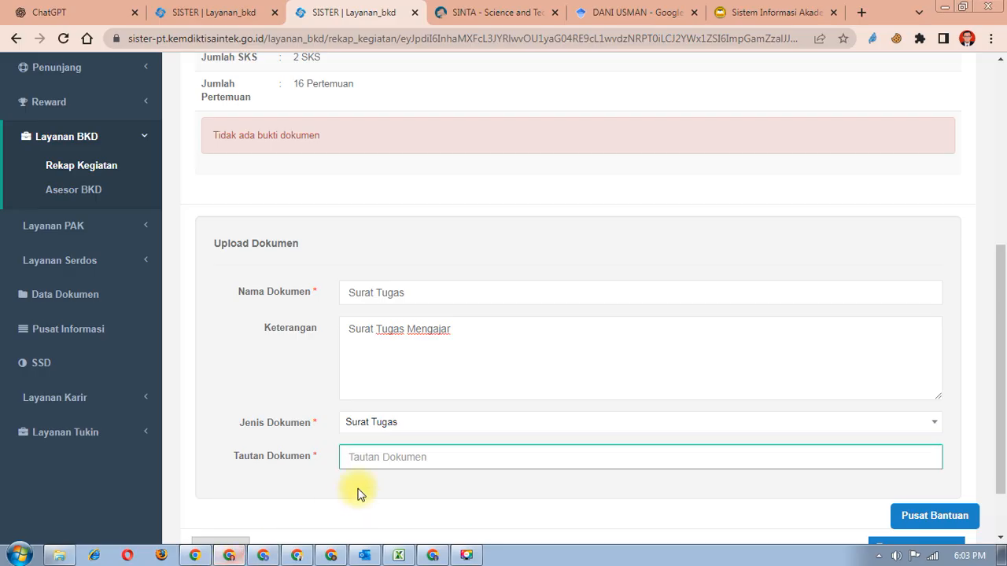
right_click(380, 456)
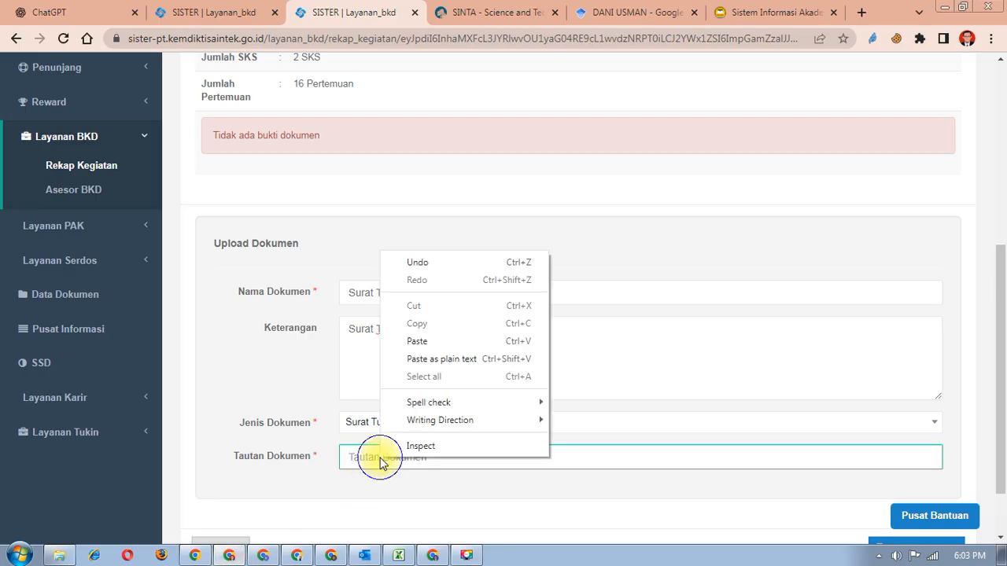
left_click(417, 343)
scroll(619, 429, "down", 2)
left_click(913, 474)
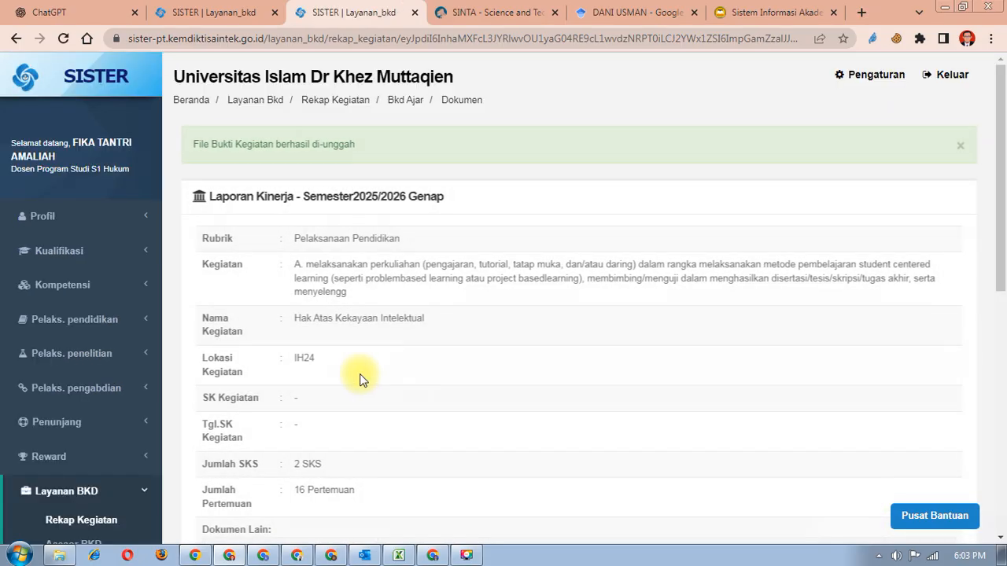
- Open the uploaded Surat Tugas under Dokumen Lain to verify it, then close its tab
scroll(360, 377, "down", 4)
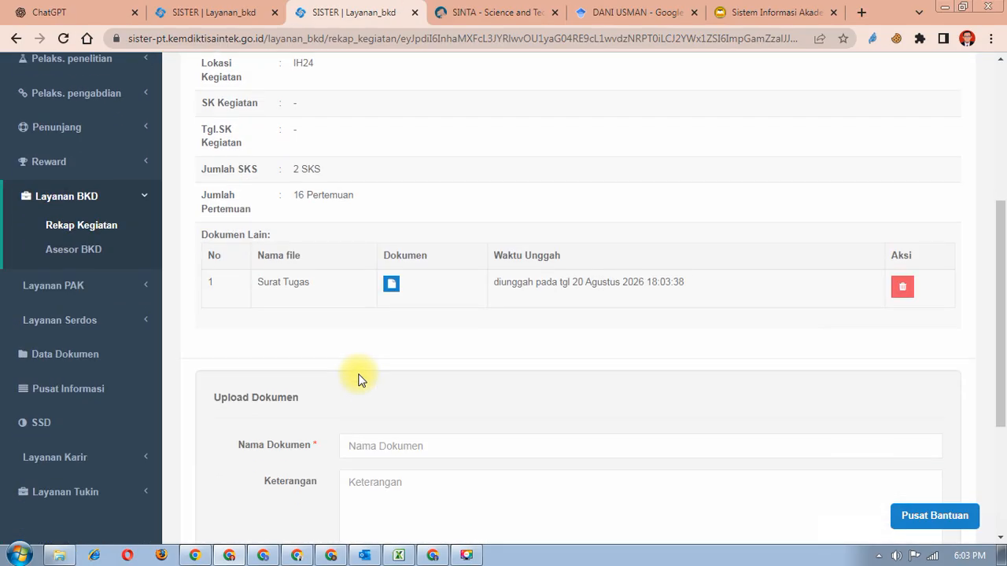
left_click(392, 284)
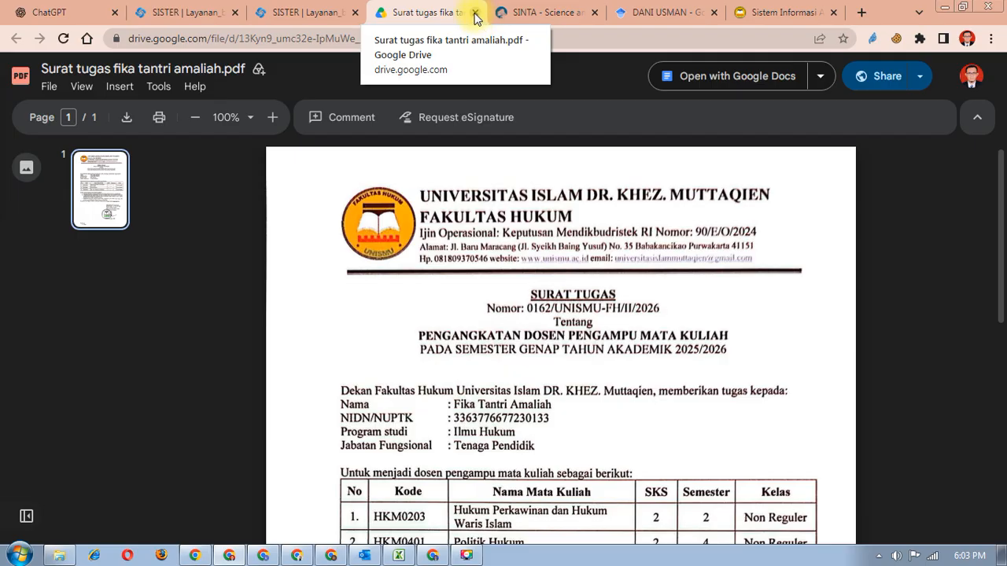
left_click(475, 13)
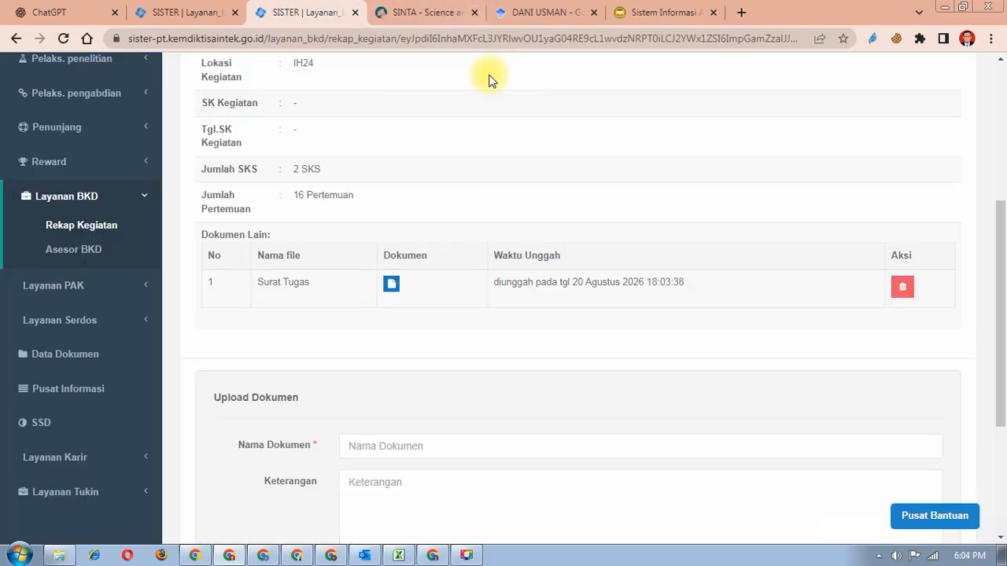
scroll(476, 409, "up", 3)
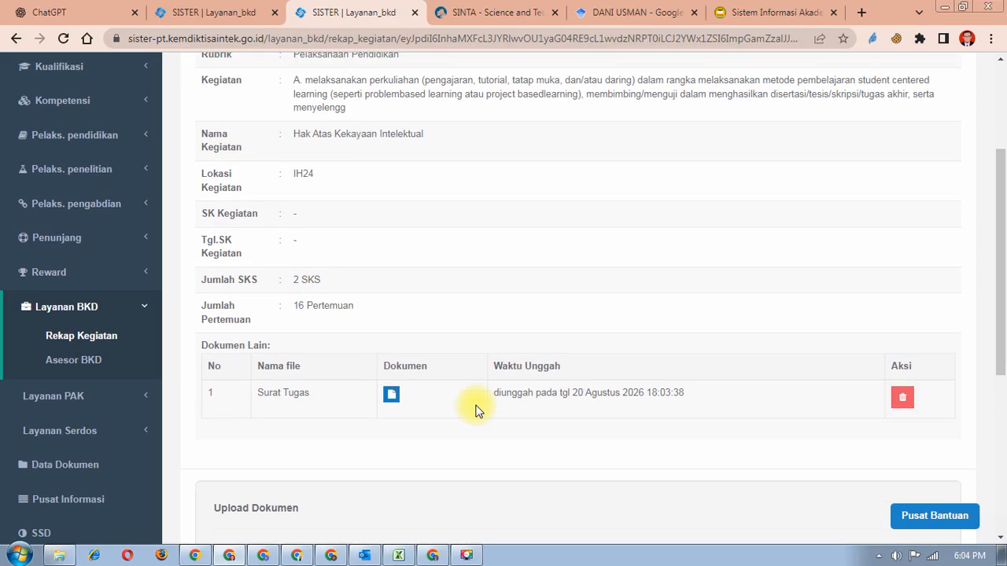
scroll(475, 410, "down", 2)
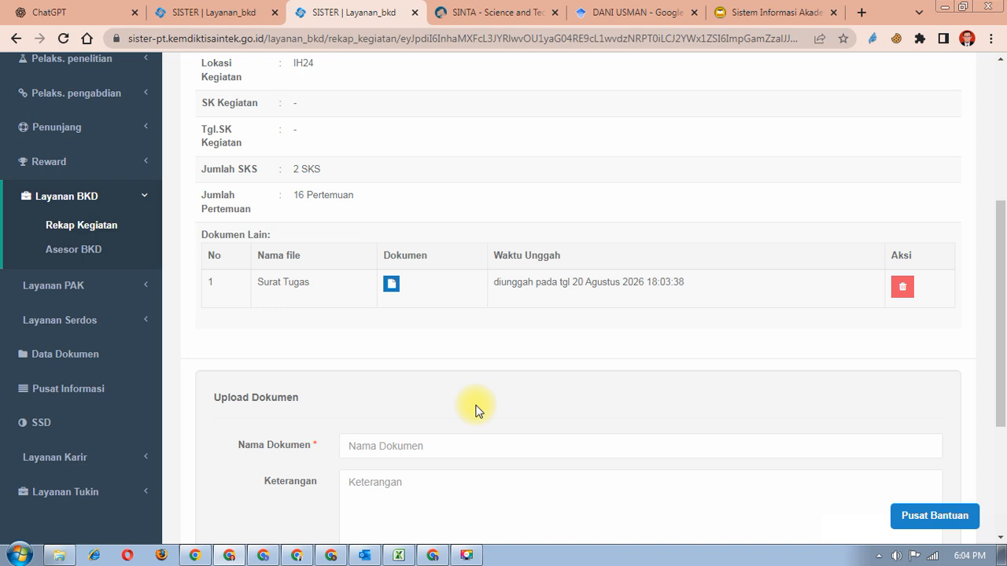
left_click(788, 10)
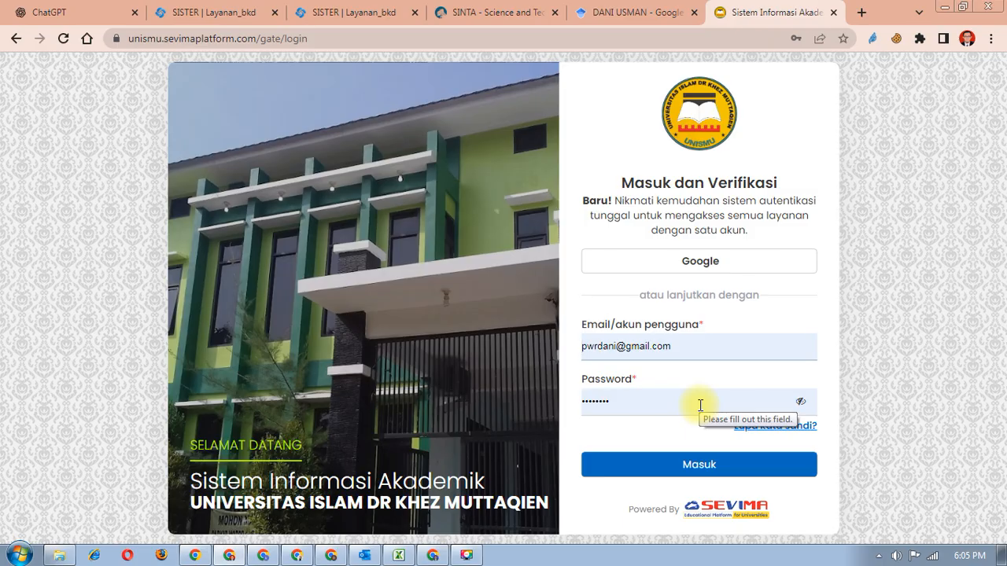
- Sign in with the saved lecturer account, skip email verification, and enter SIM Akademik as Dosen
left_click(704, 356)
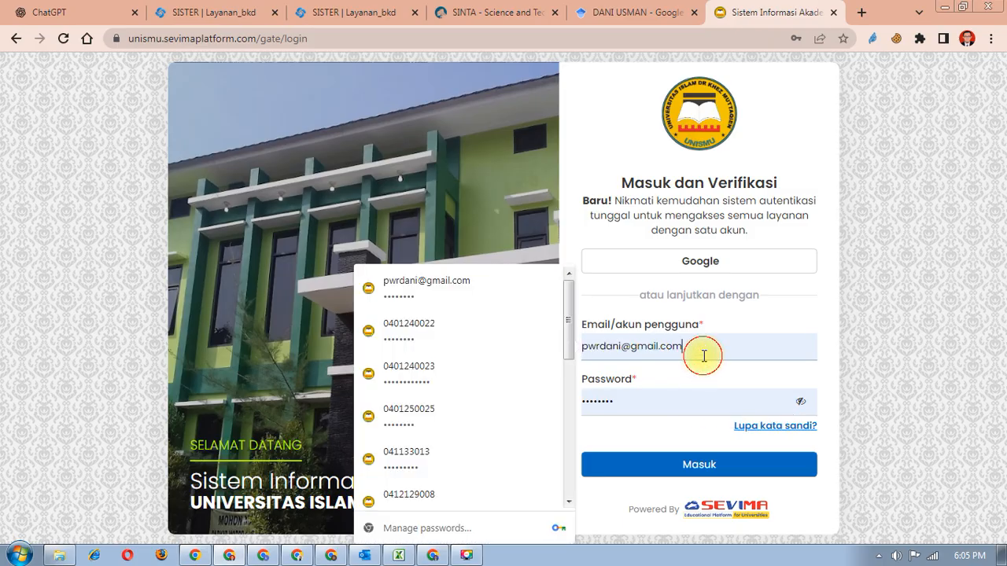
scroll(413, 402, "down", 5)
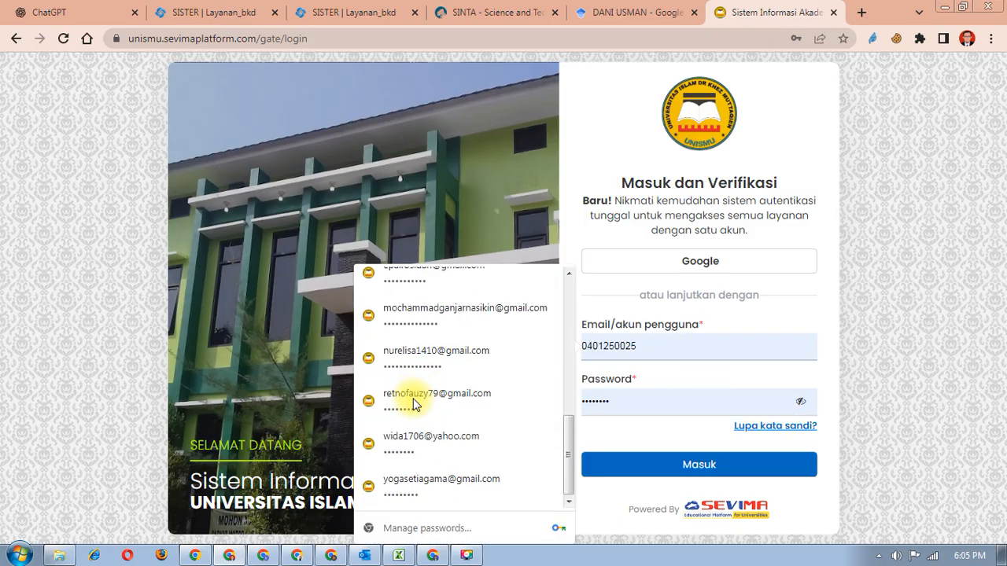
scroll(413, 404, "up", 1)
scroll(413, 404, "up", 1)
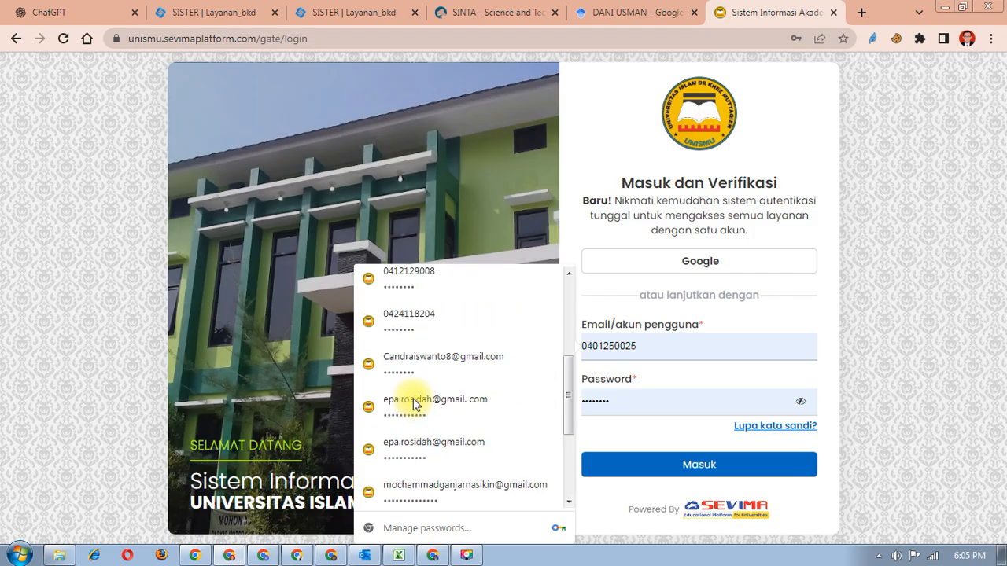
left_click(486, 358)
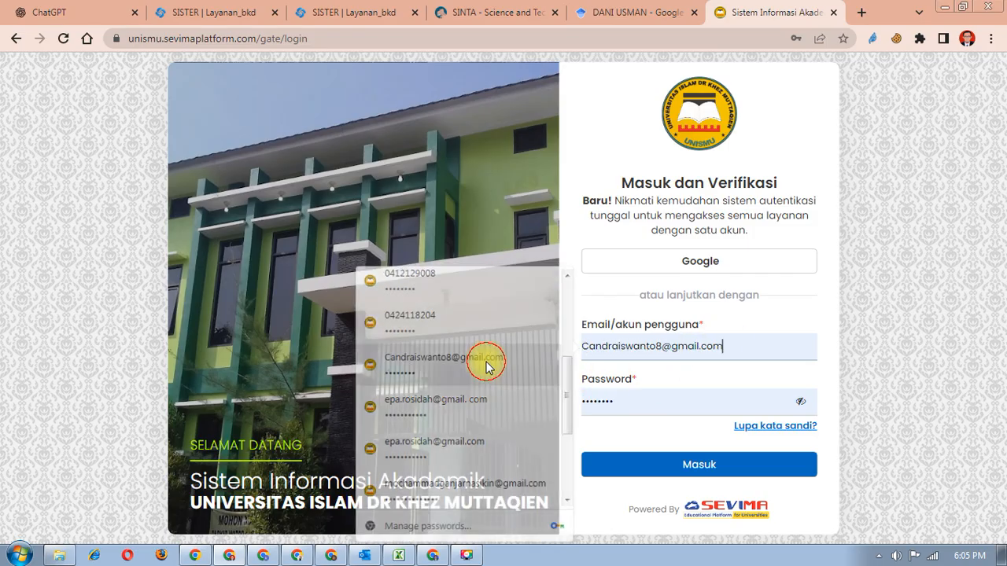
left_click(666, 473)
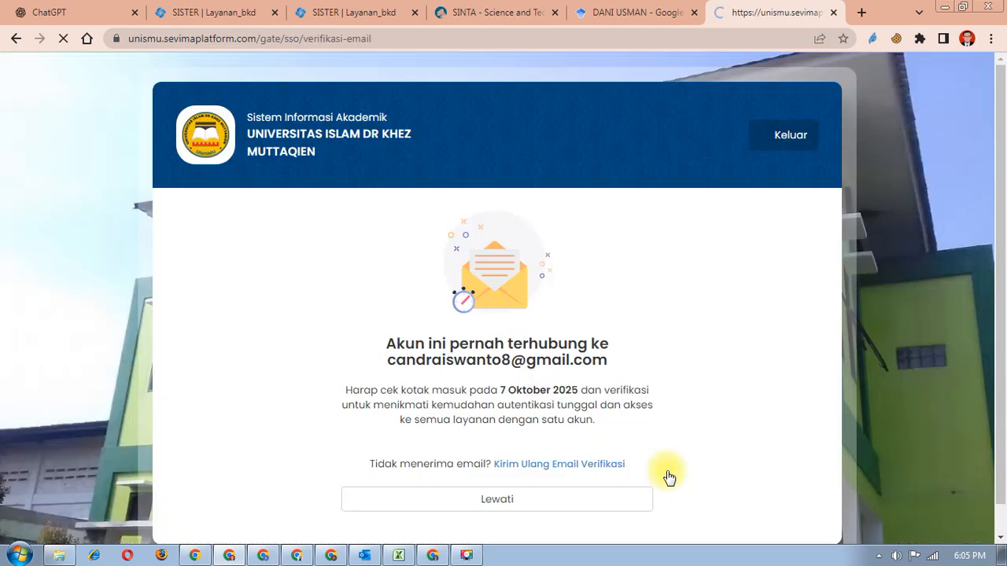
left_click(582, 499)
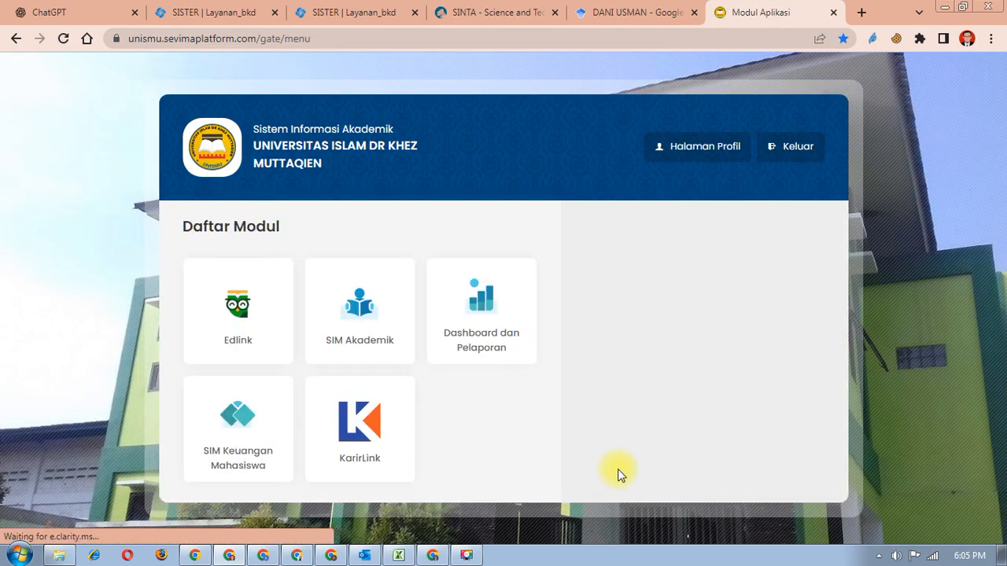
left_click(394, 346)
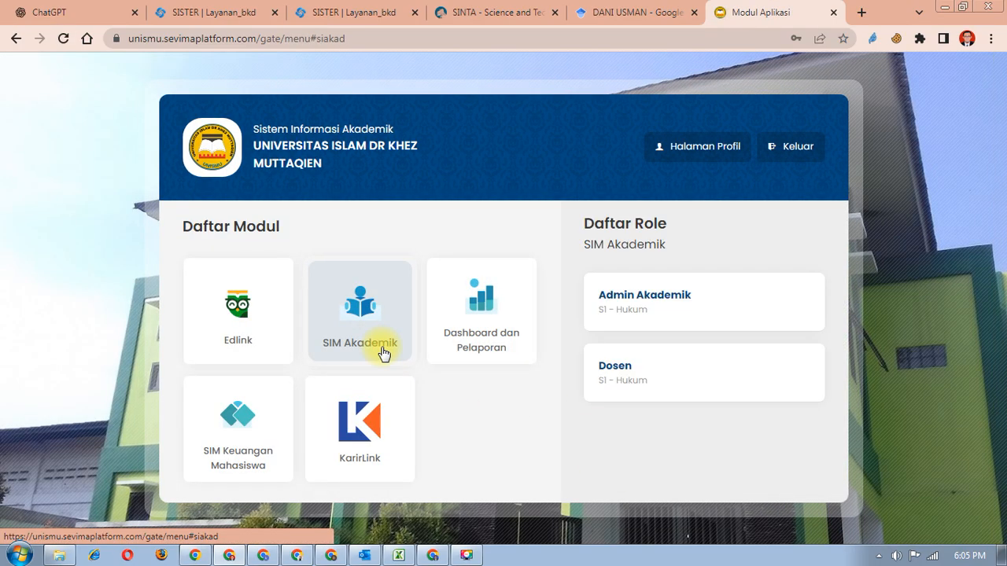
left_click(640, 385)
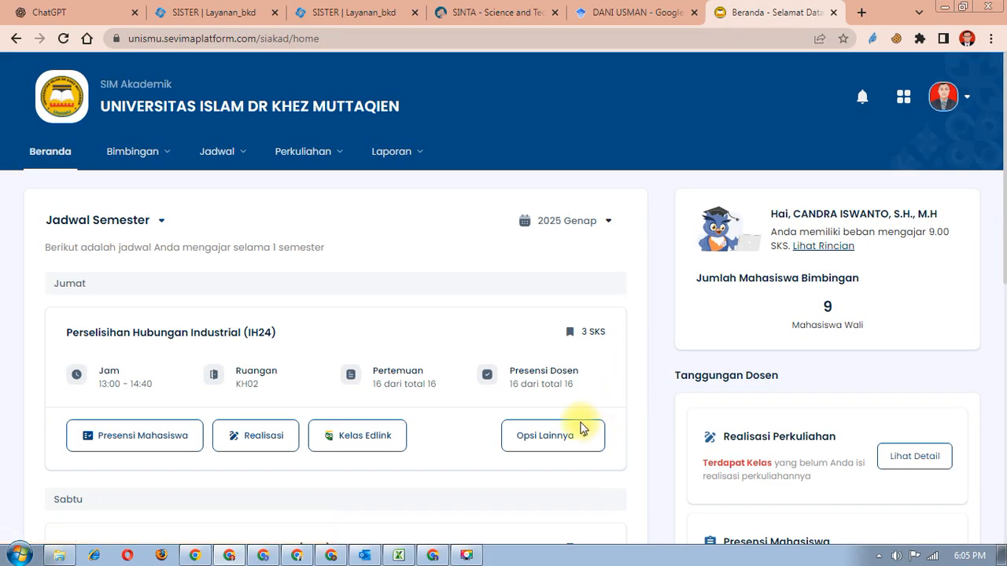
- Browse the lecturer home page and try the Laporan menu's Perkuliahan activity recap report
scroll(385, 265, "down", 1)
scroll(385, 265, "down", 2)
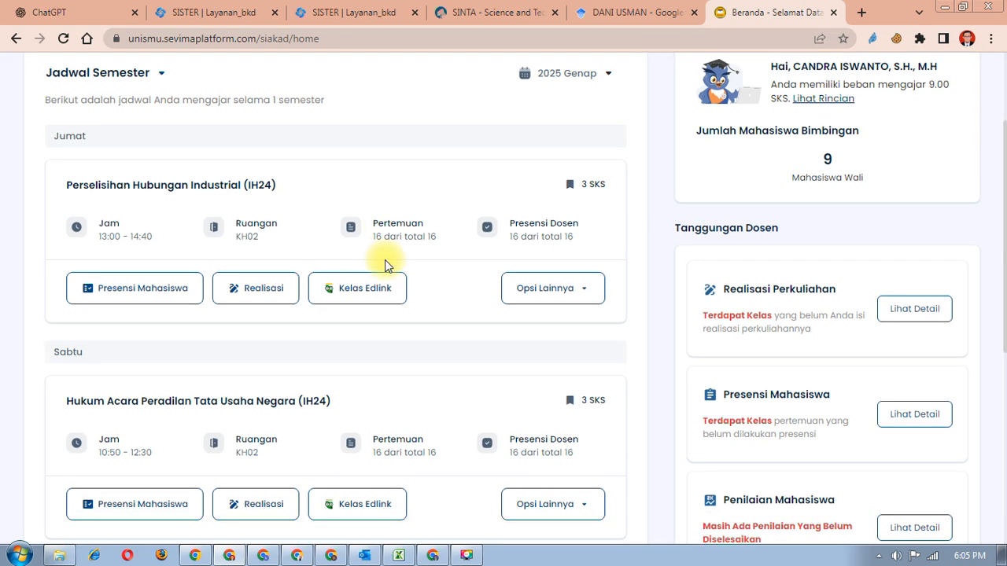
scroll(385, 265, "up", 3)
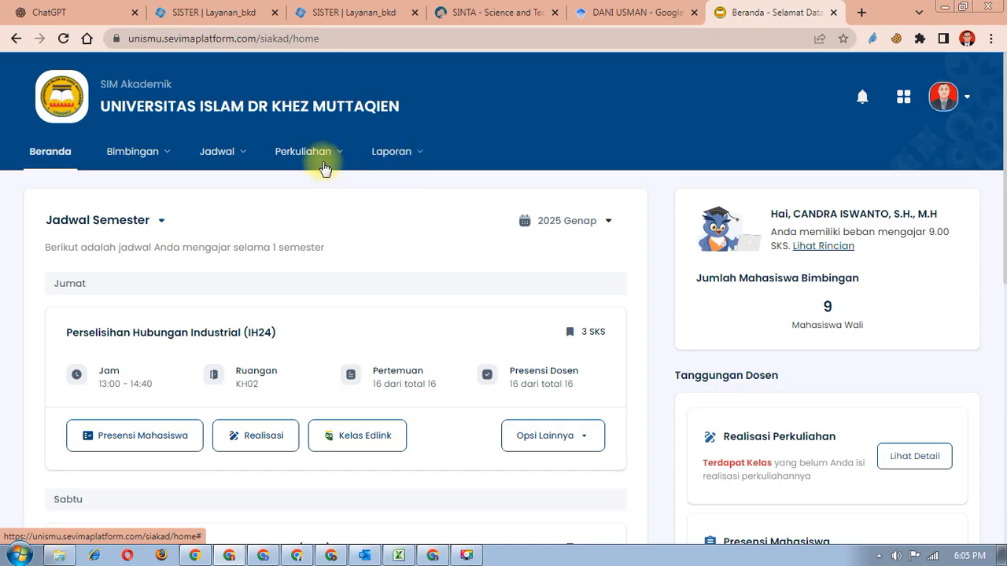
left_click(366, 151)
left_click(429, 227)
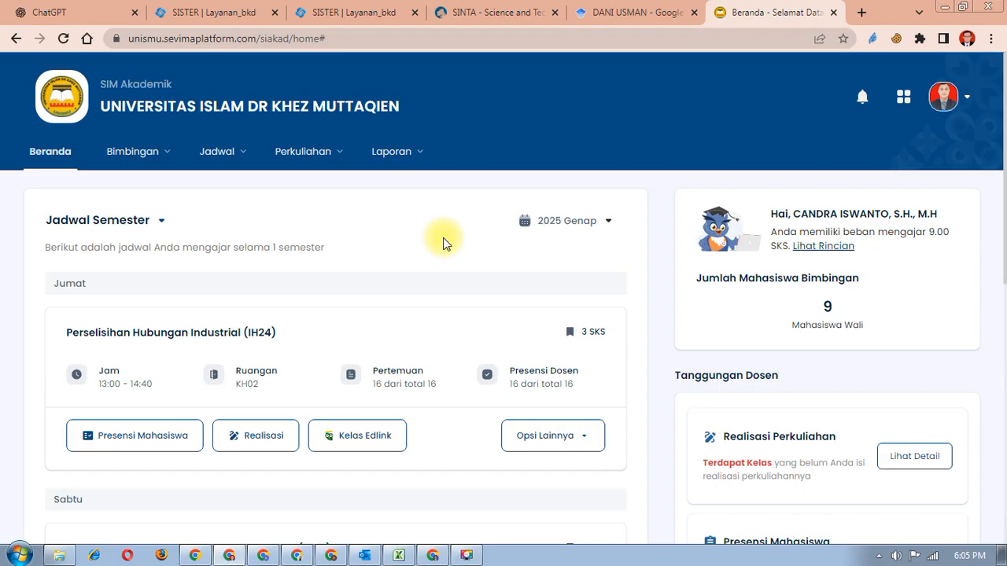
scroll(443, 244, "down", 2)
scroll(443, 244, "up", 2)
scroll(443, 244, "down", 2)
scroll(443, 244, "up", 2)
scroll(737, 355, "down", 4)
scroll(732, 360, "up", 4)
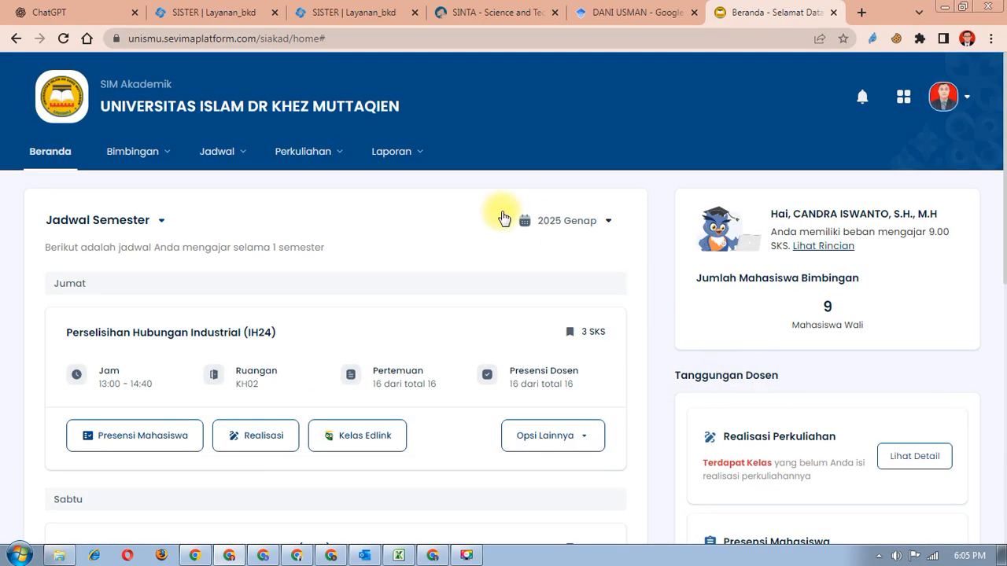
- Show the Perkuliahan menu with E-learning, Mata Kuliah, Kelas Kuliah and Berhenti Studi
left_click(329, 162)
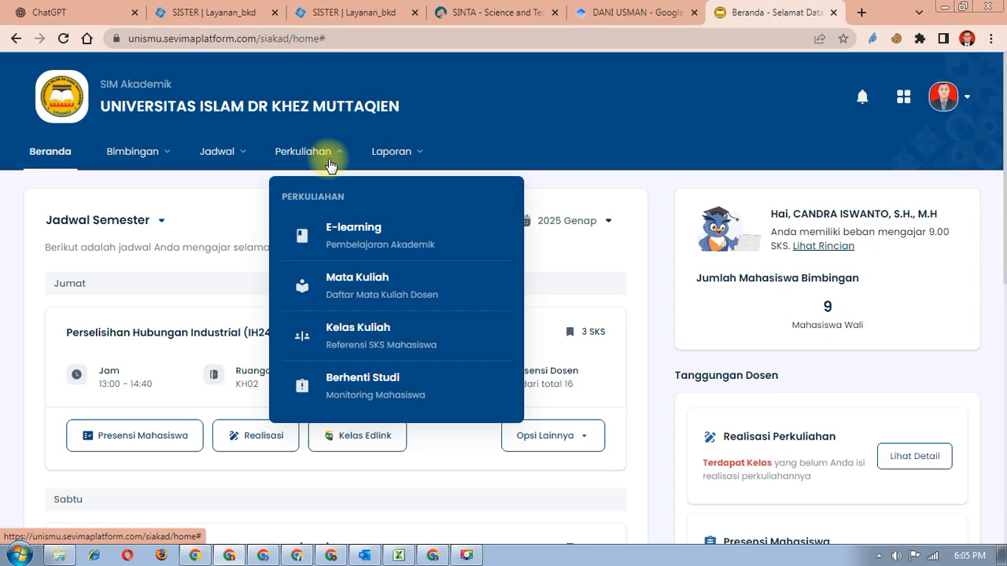
left_click(397, 153)
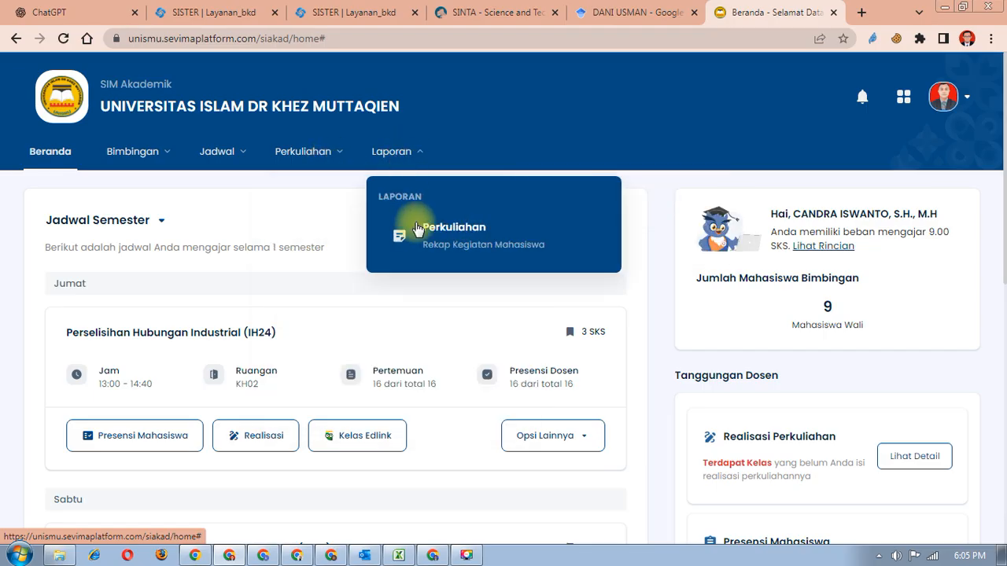
mouse_move(421, 244)
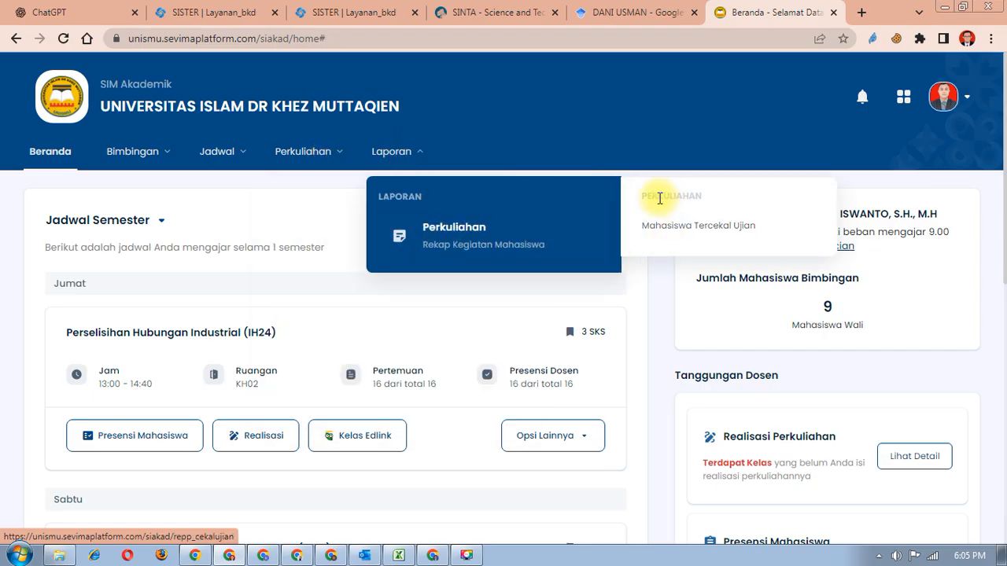
left_click(323, 161)
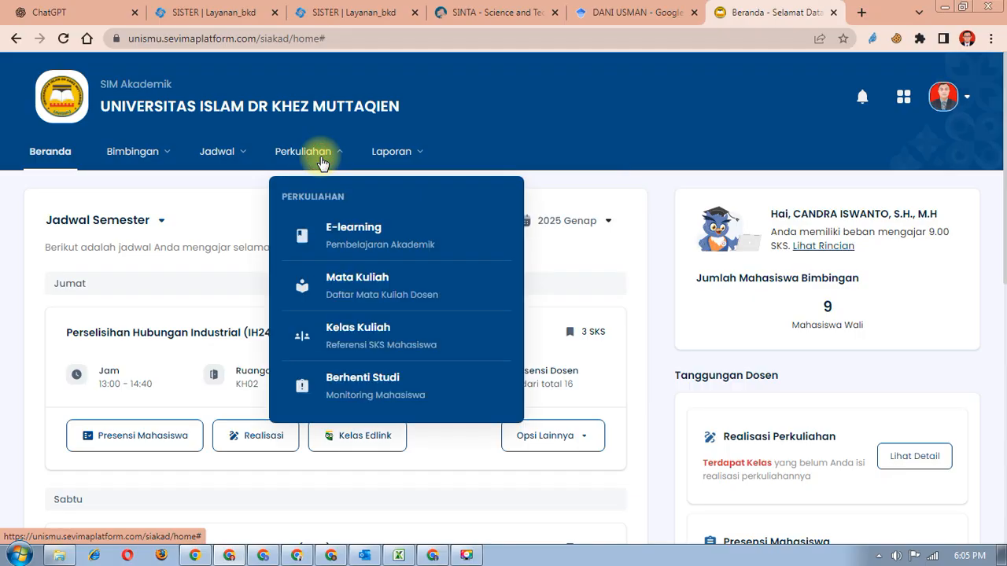
- Open the Mata Kuliah course list and search it for 'hak kekayaan'
left_click(351, 288)
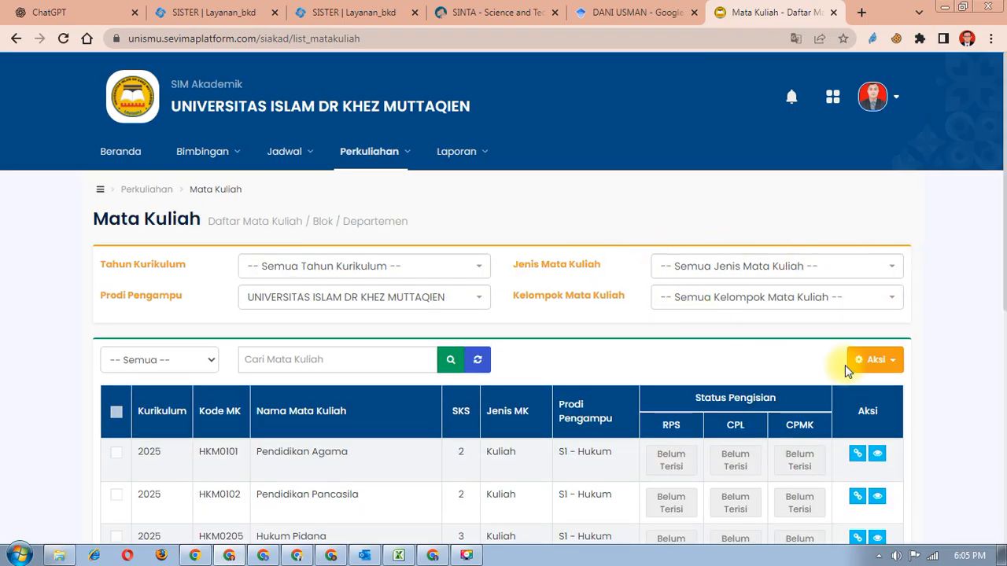
left_click(295, 356)
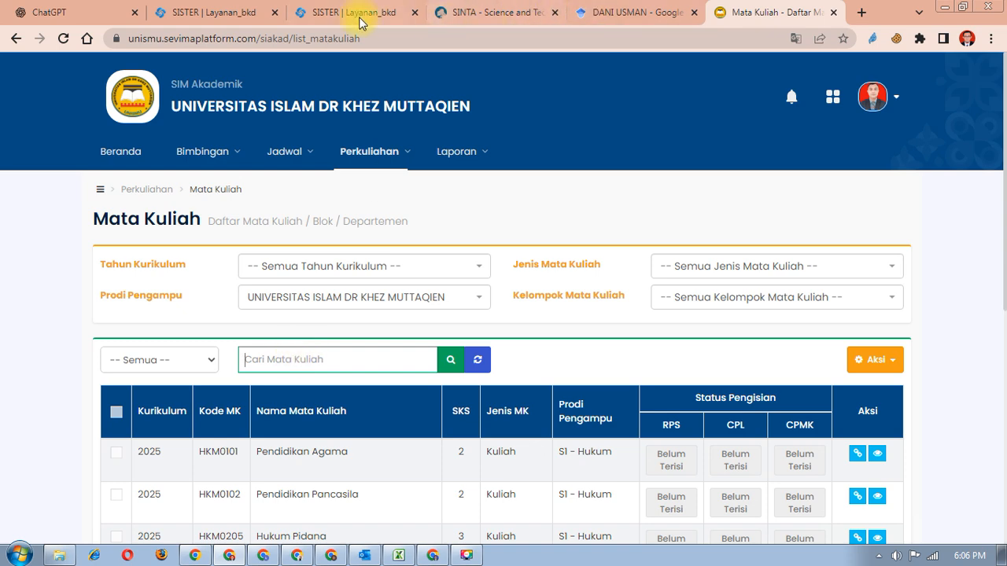
left_click(343, 16)
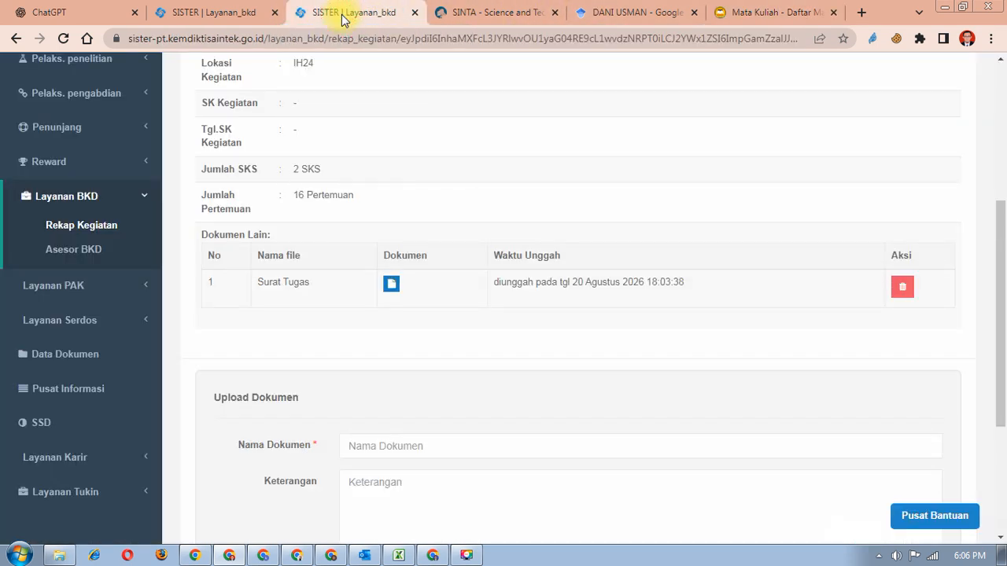
scroll(429, 203, "up", 2)
scroll(429, 203, "down", 2)
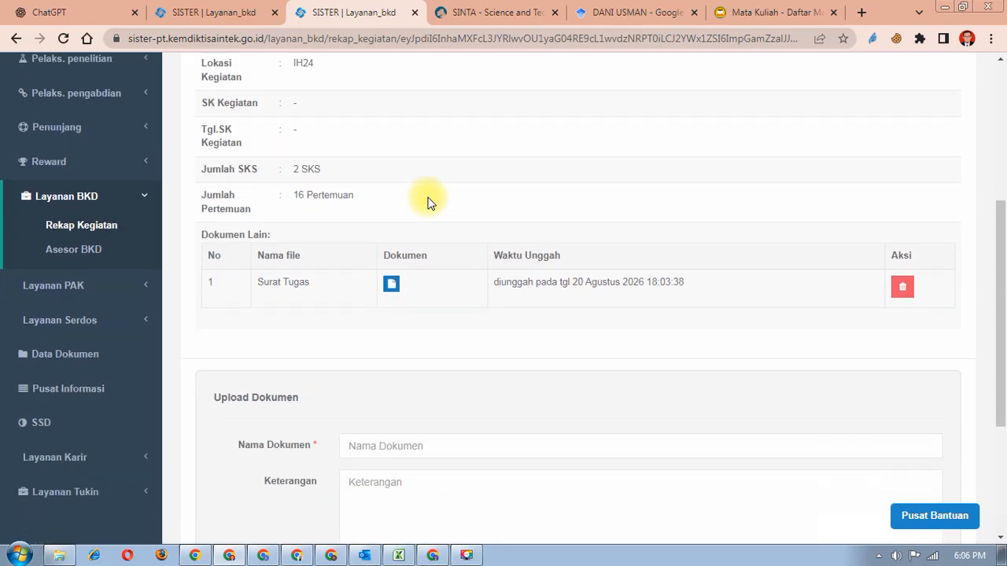
scroll(429, 203, "up", 3)
left_click(765, 12)
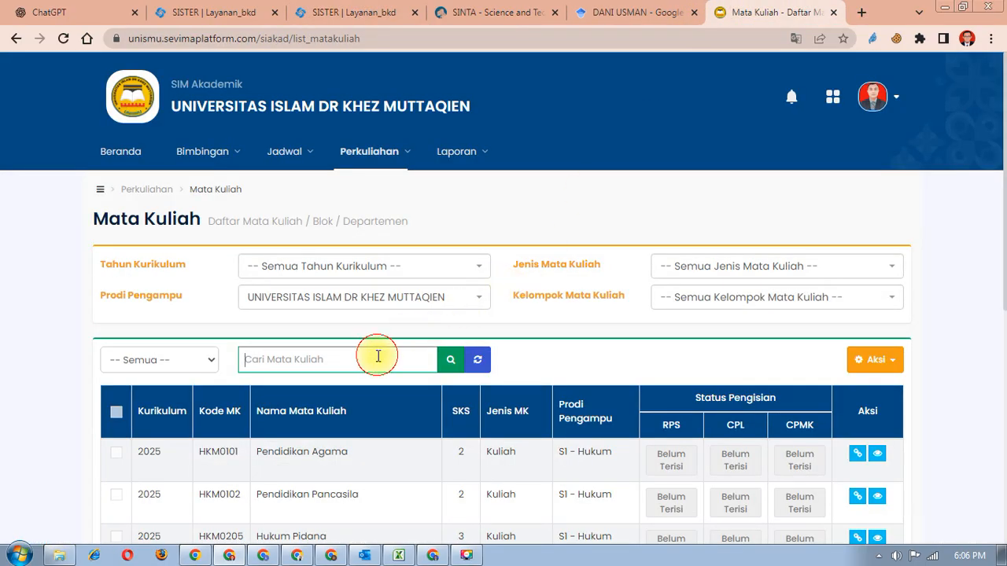
type("hak ")
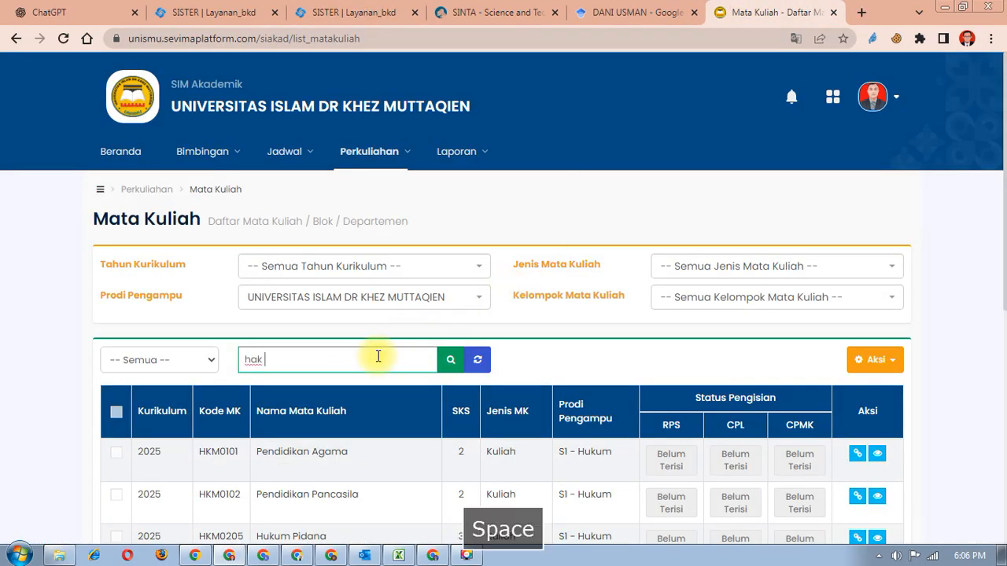
type("kekayaan")
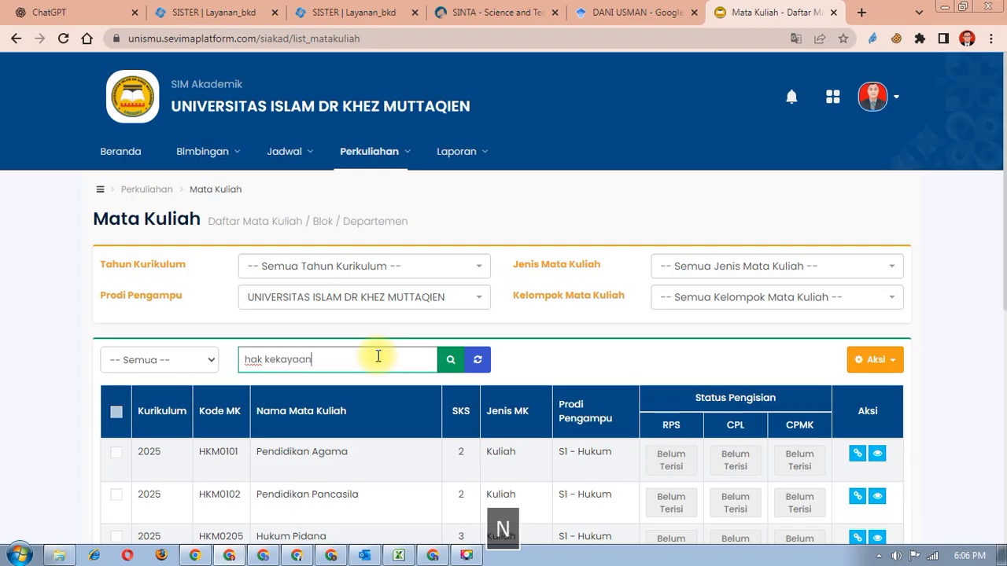
key("Return")
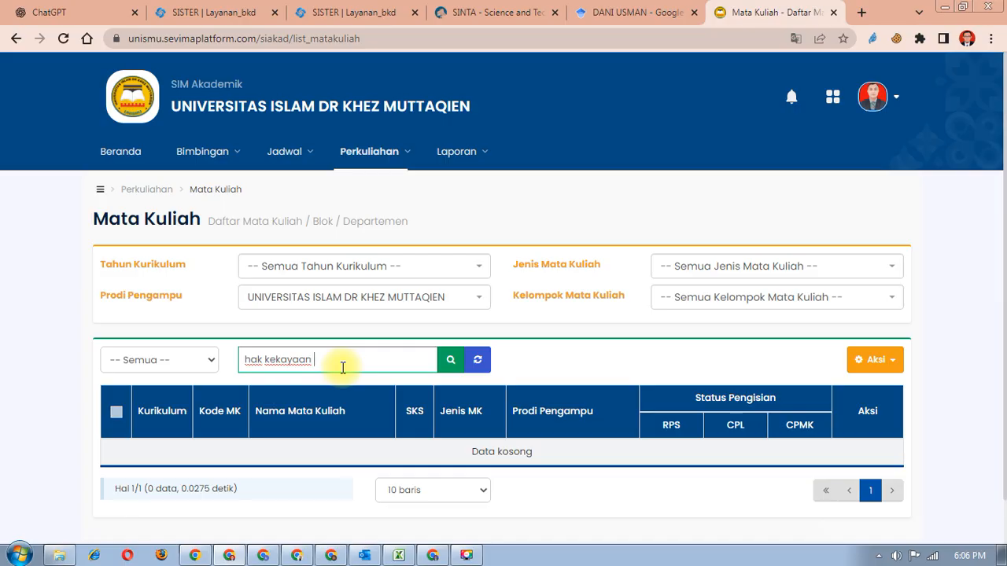
- Filter courses to Prodi Pengampu S1 - Hukum and curriculum 2024, searching 'kekayaan'
left_click(432, 297)
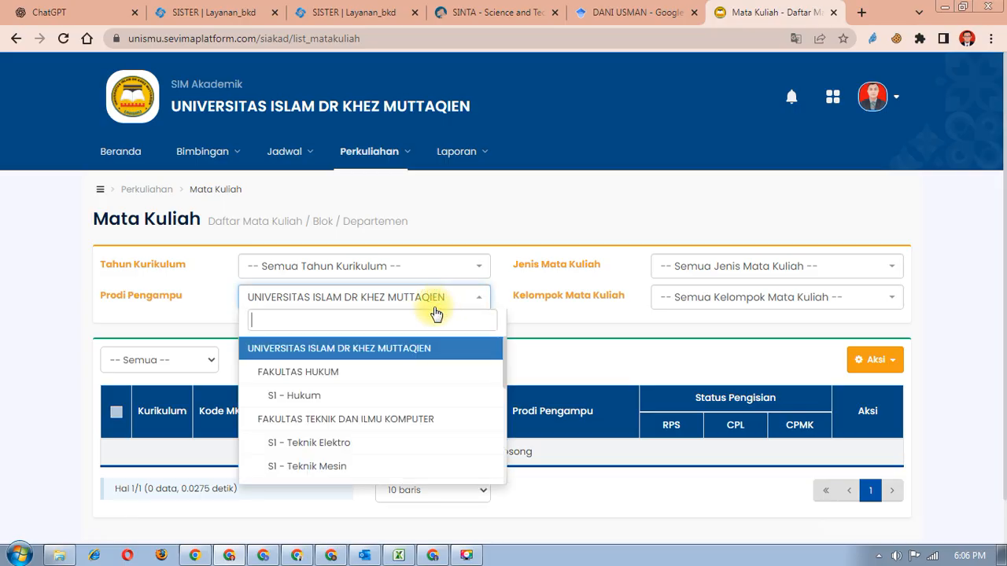
left_click(346, 395)
left_click_drag(326, 363, 217, 361)
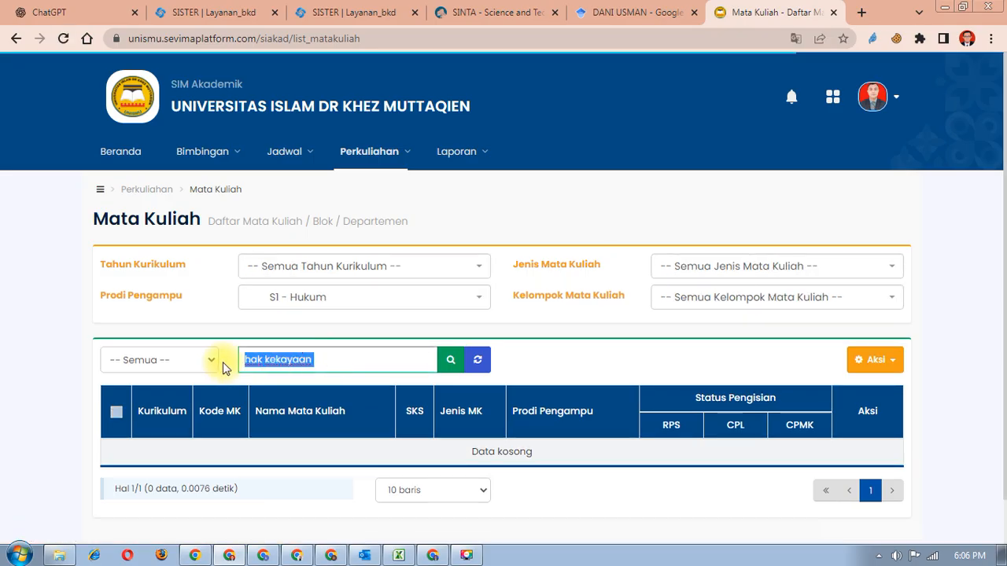
type("kekayaan")
key("Return")
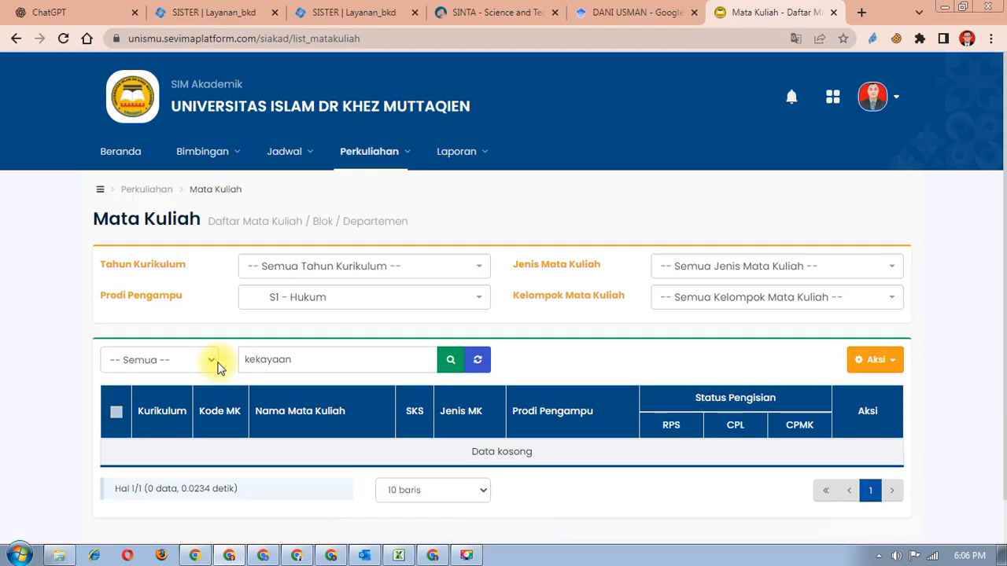
left_click(427, 272)
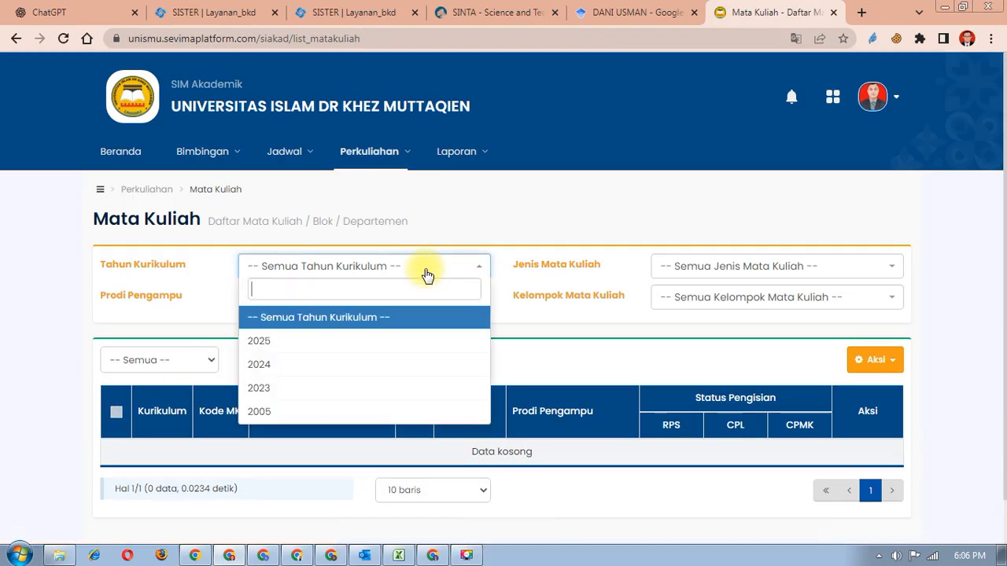
left_click(344, 365)
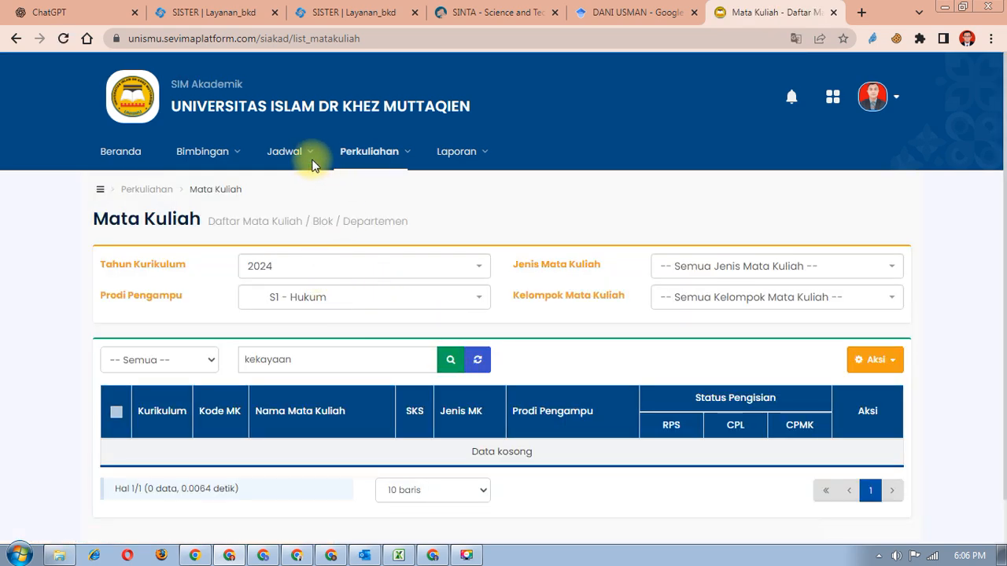
- Go to Kelas Kuliah, listing classes HKM0406 and HKM0409 for 2025 Genap
left_click(350, 153)
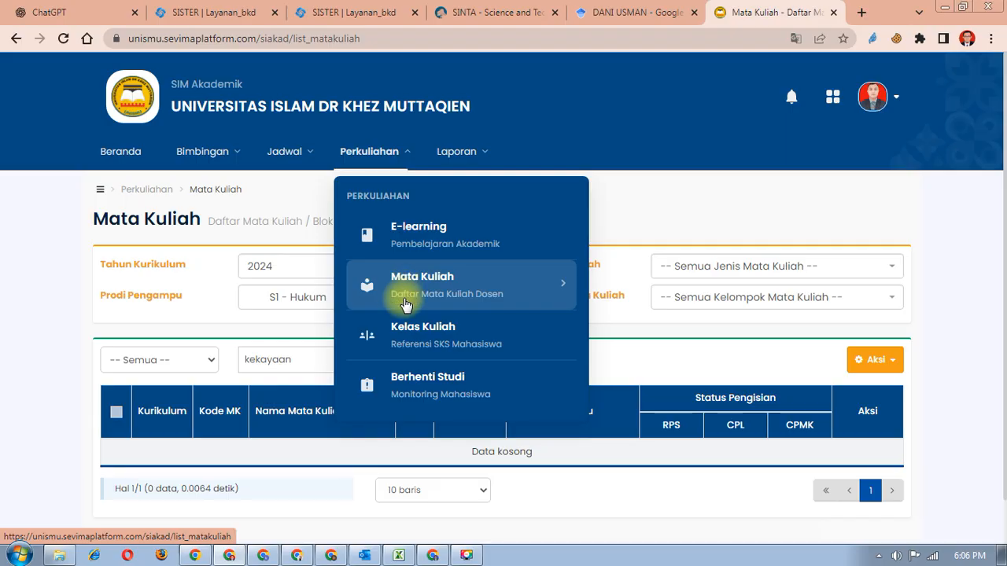
left_click(411, 328)
scroll(411, 328, "down", 1)
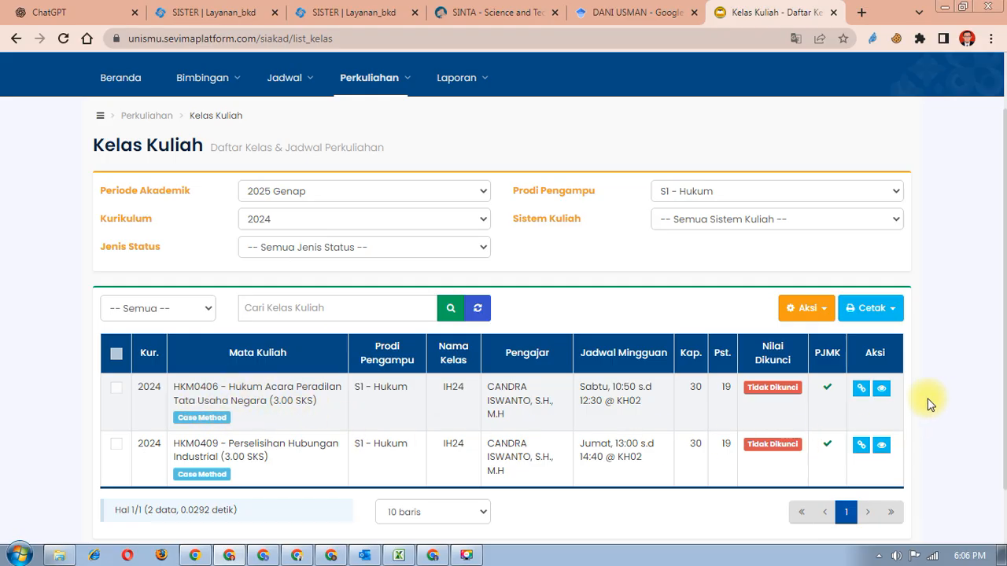
left_click(882, 389)
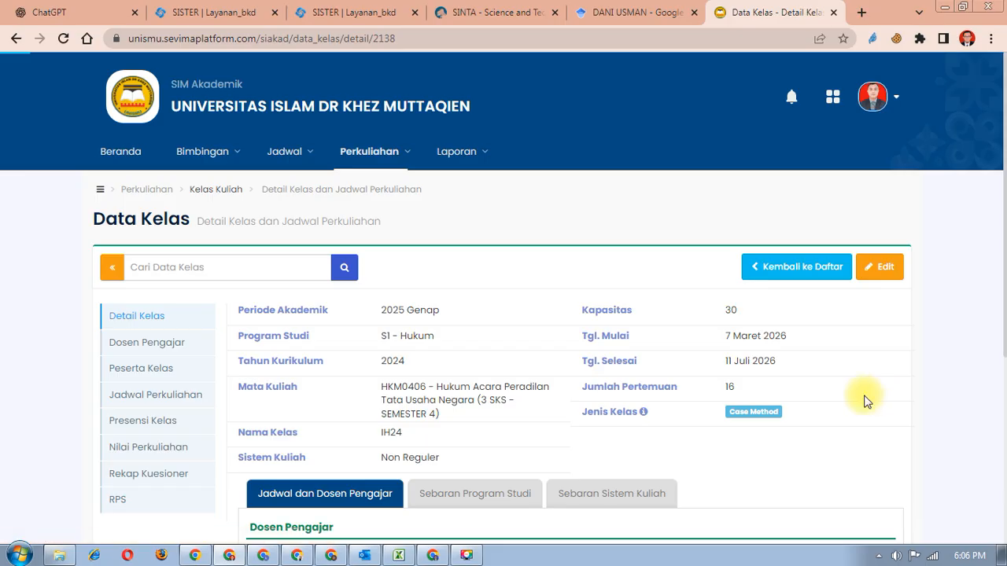
scroll(865, 397, "down", 2)
left_click(165, 254)
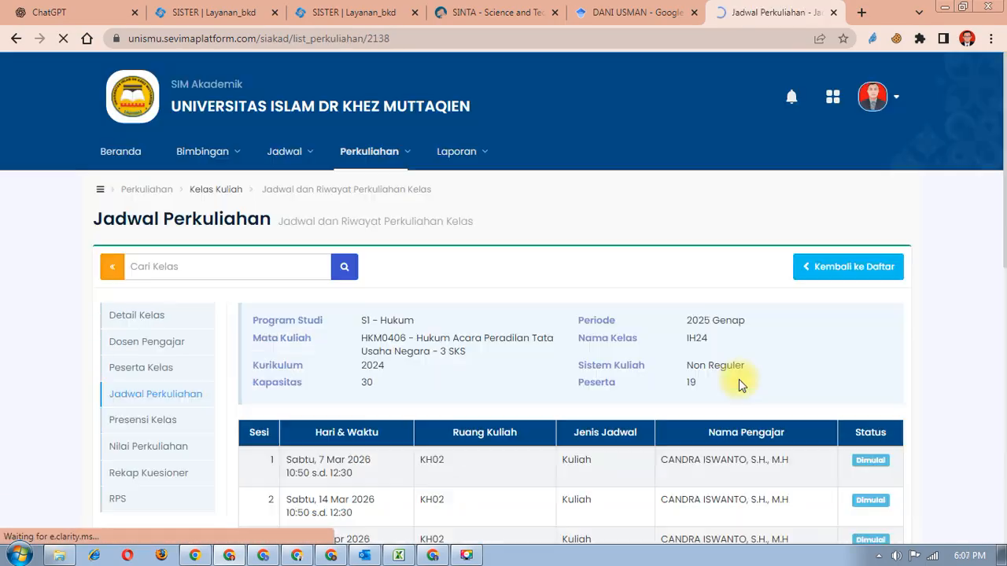
scroll(748, 377, "down", 2)
scroll(747, 377, "up", 2)
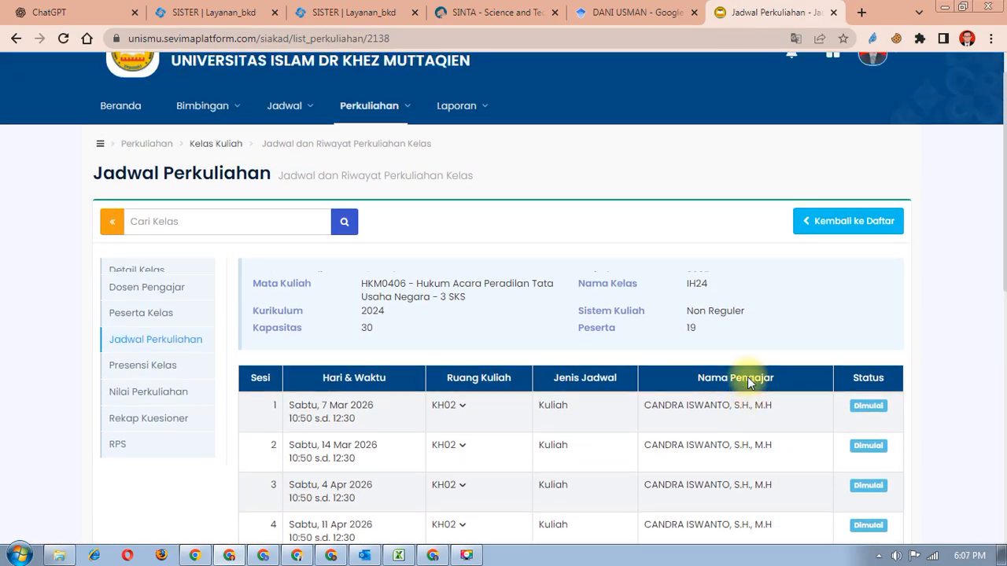
scroll(747, 377, "down", 1)
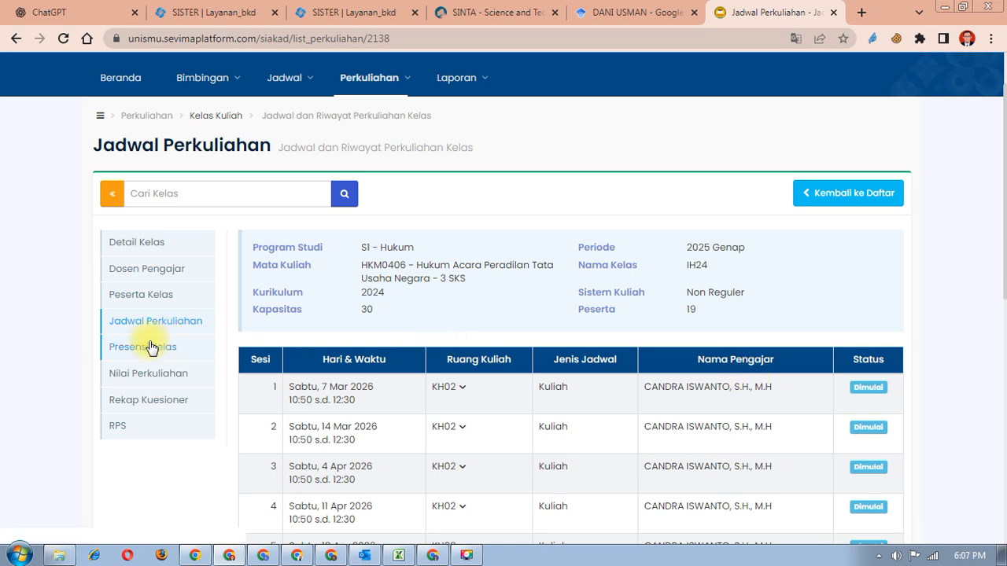
left_click(135, 387)
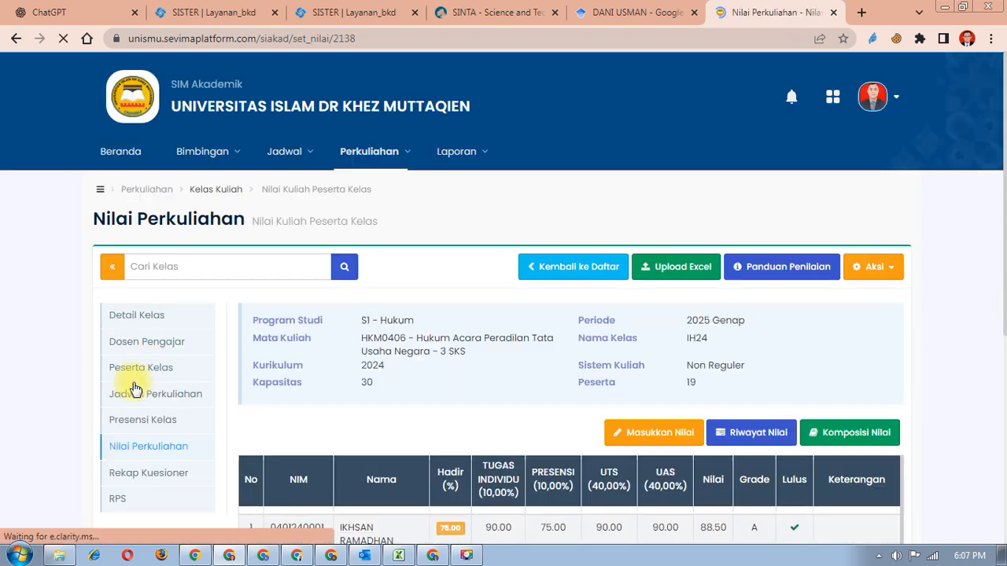
scroll(916, 324, "down", 2)
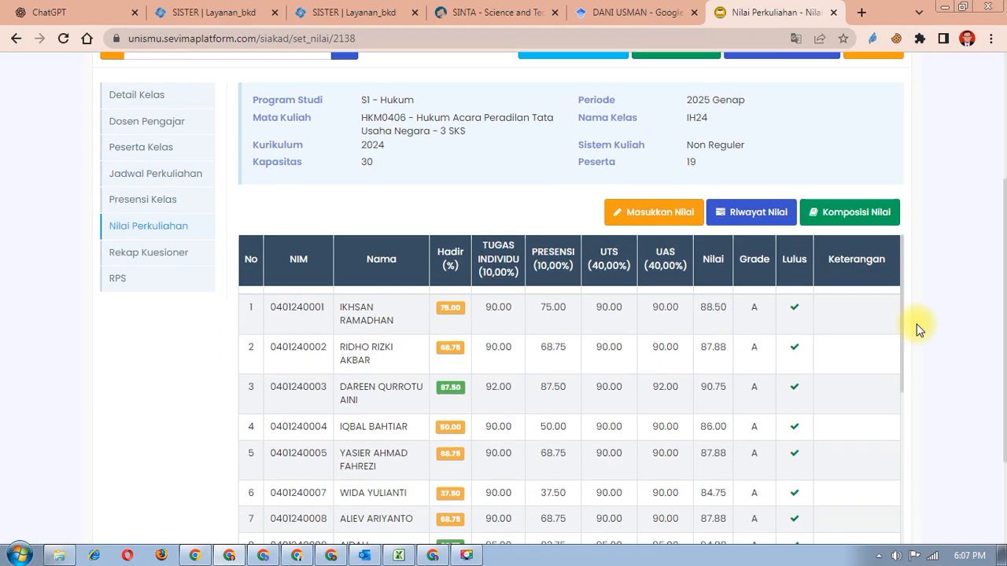
scroll(915, 325, "down", 3)
scroll(912, 325, "up", 5)
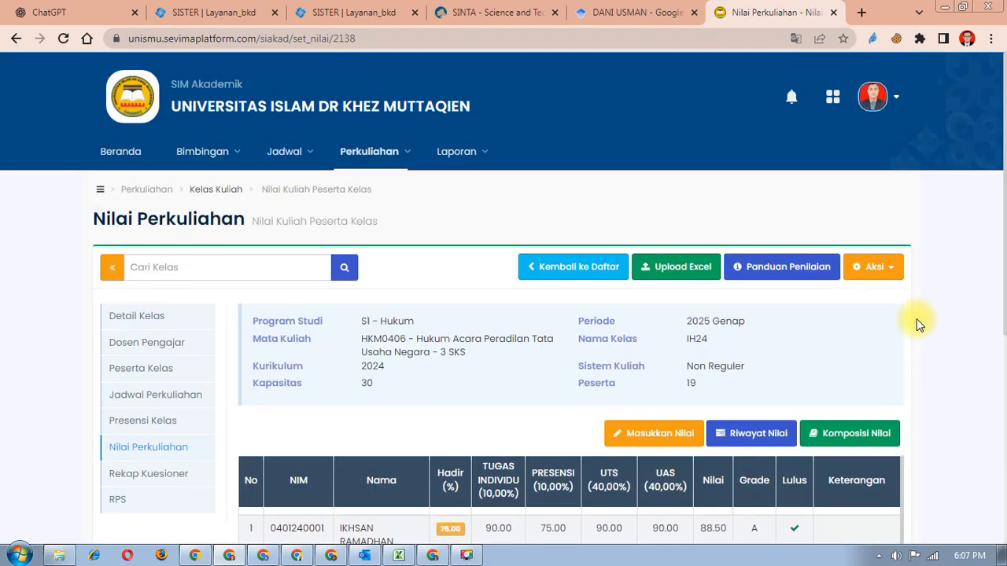
left_click(897, 271)
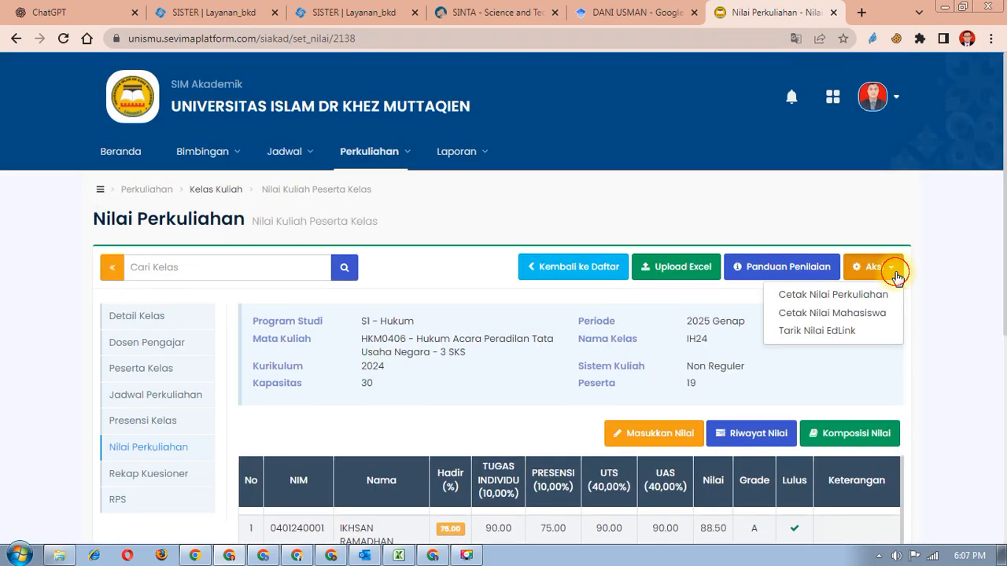
left_click(948, 386)
left_click(472, 152)
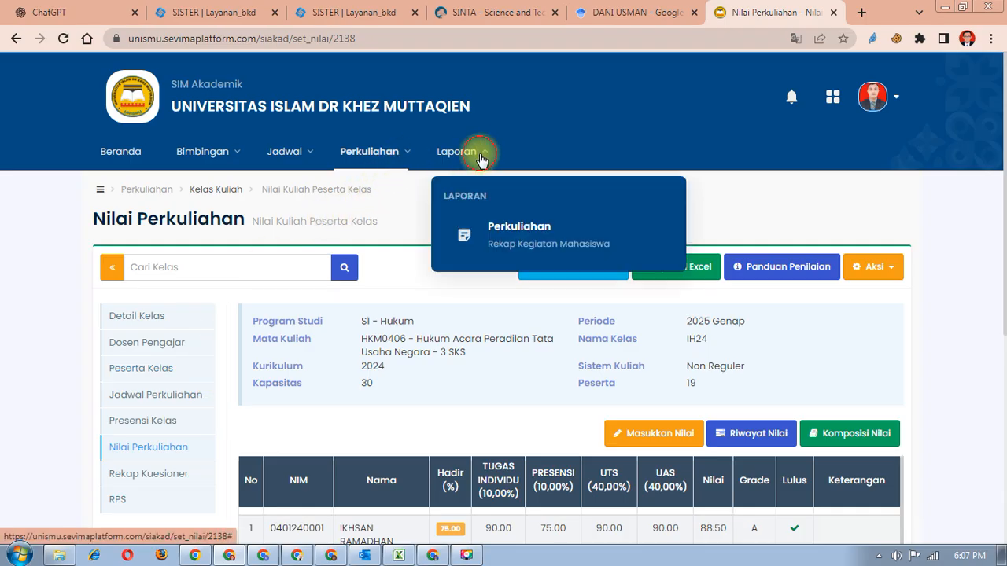
mouse_move(523, 227)
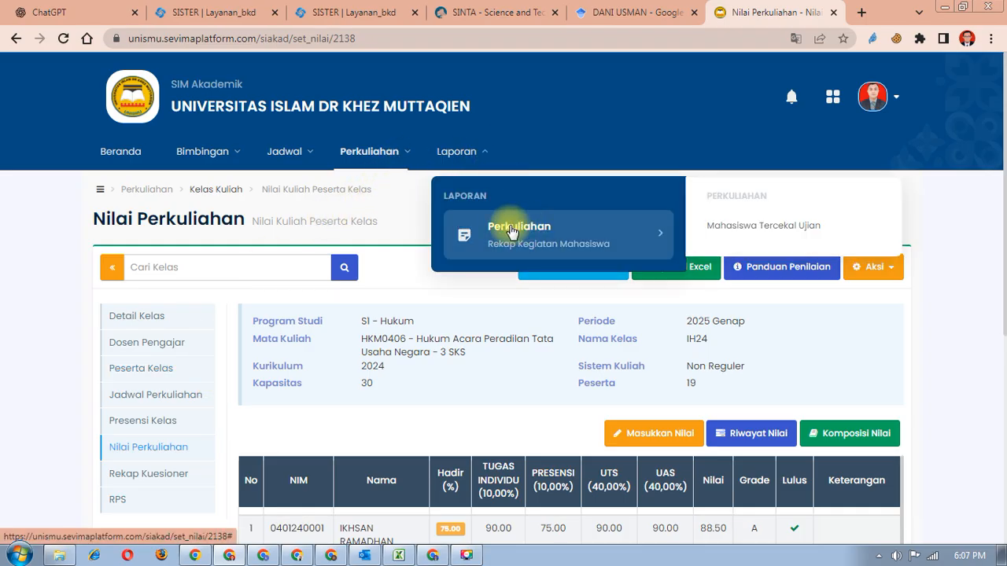
left_click(284, 152)
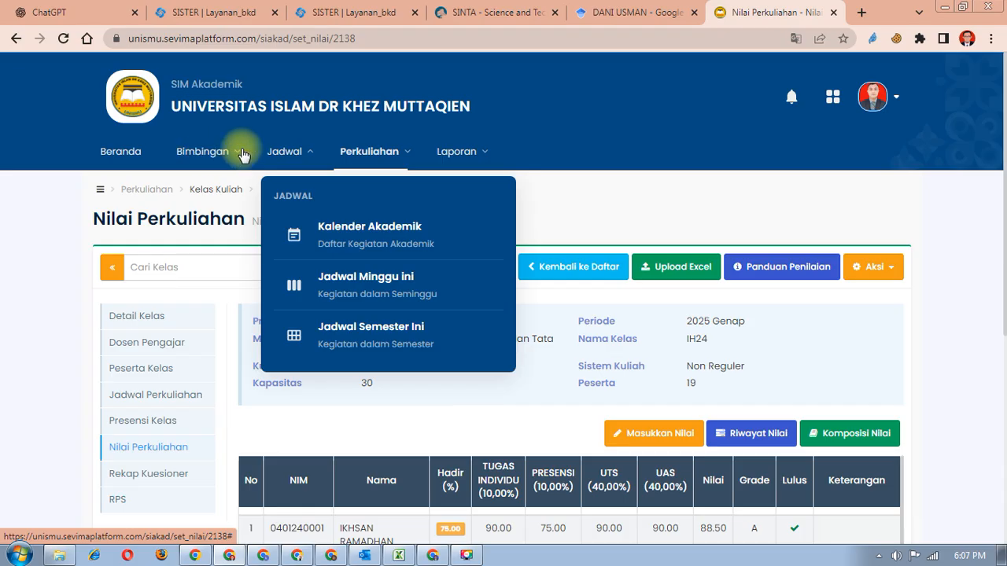
left_click(360, 155)
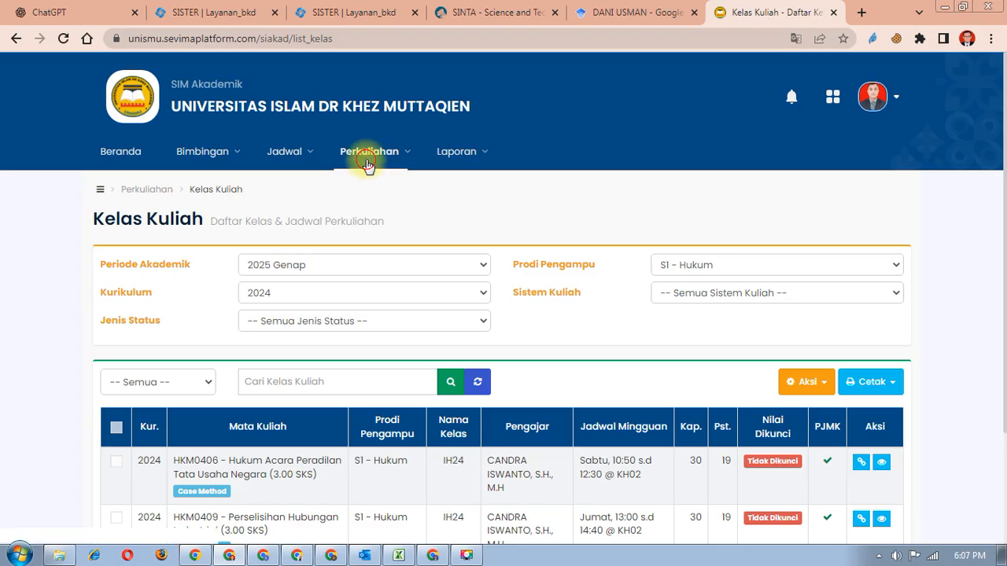
- Navigate via Mata Kuliah back to the Kelas Kuliah list and briefly check its print options
left_click(367, 151)
left_click(417, 291)
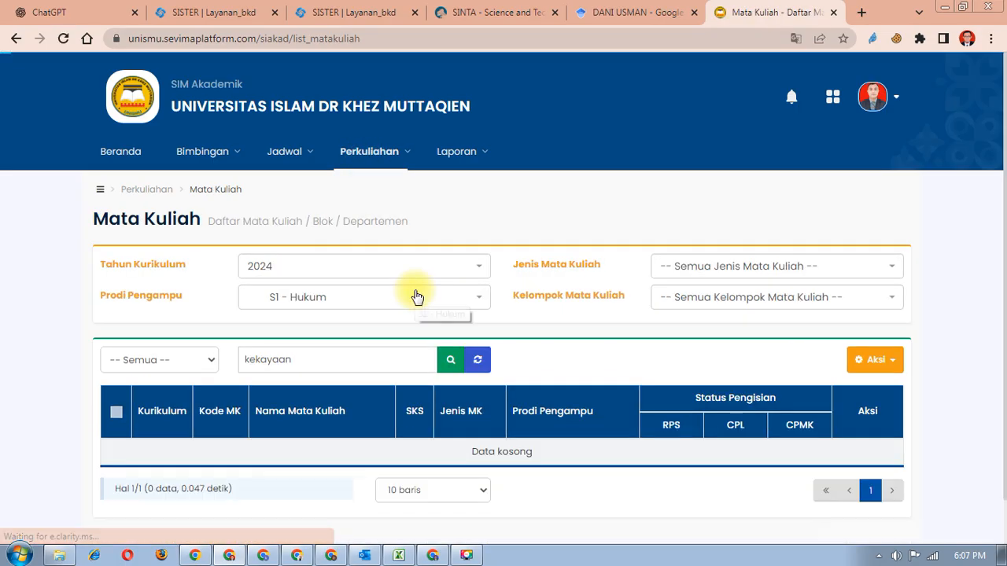
left_click(411, 152)
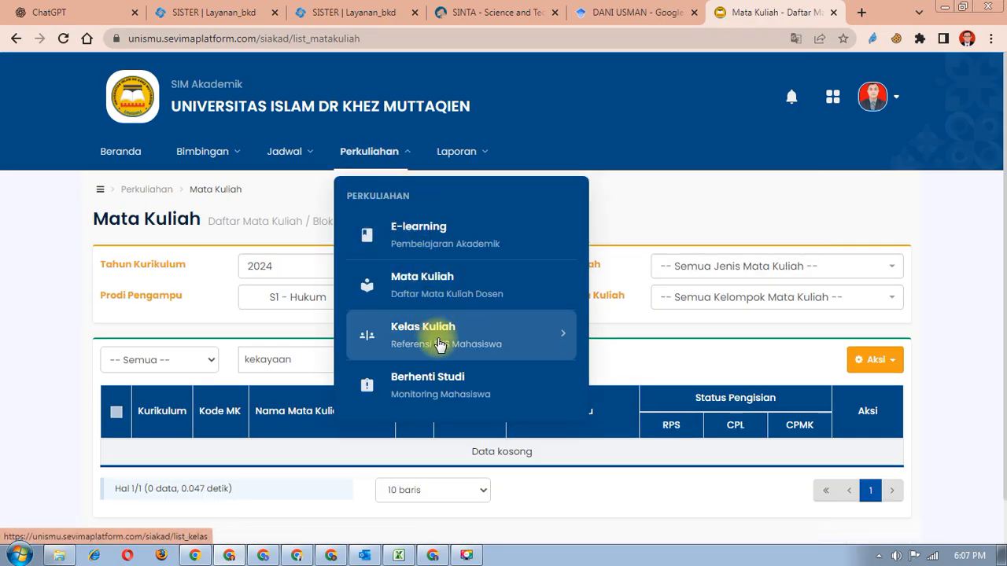
left_click(427, 331)
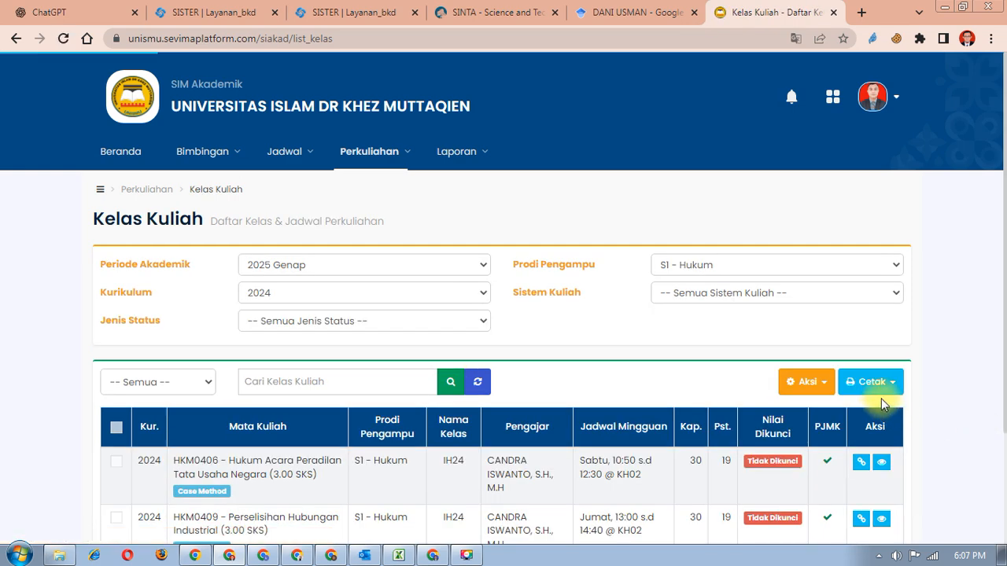
scroll(881, 394, "down", 1)
left_click(888, 311)
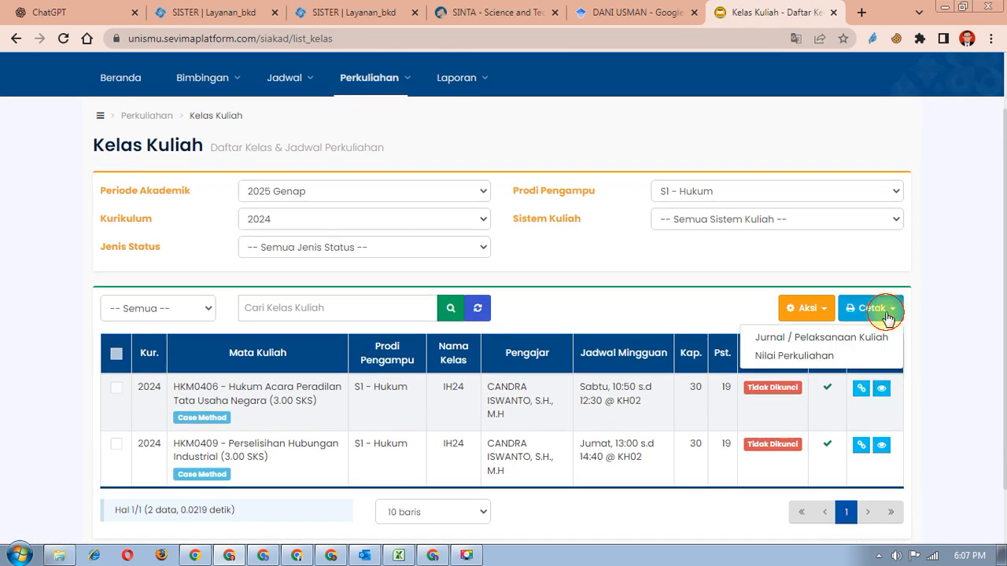
left_click(931, 350)
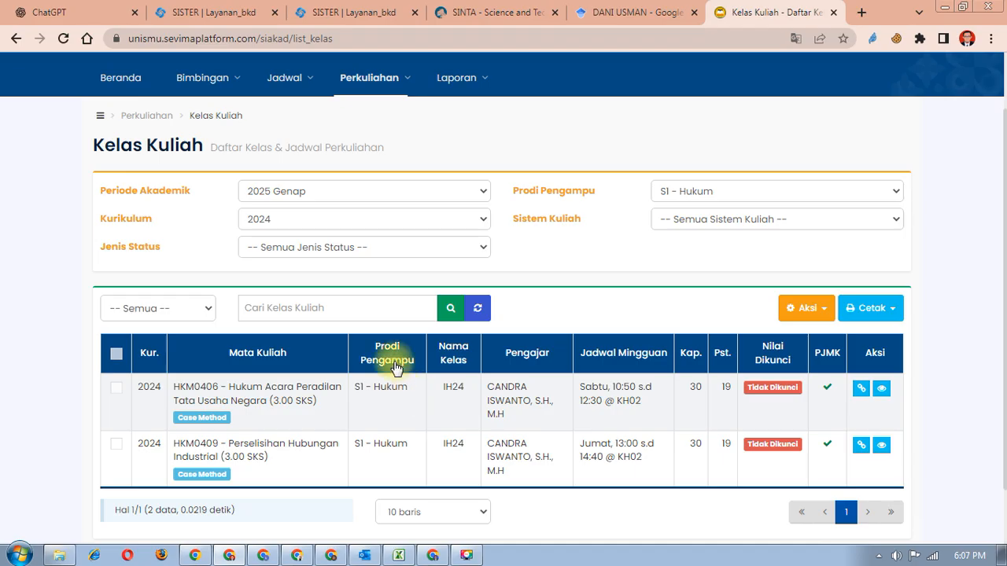
- Reload Kelas Kuliah and show all curricula, adding HKM0205 Hukum Pidana as a third class
left_click(365, 78)
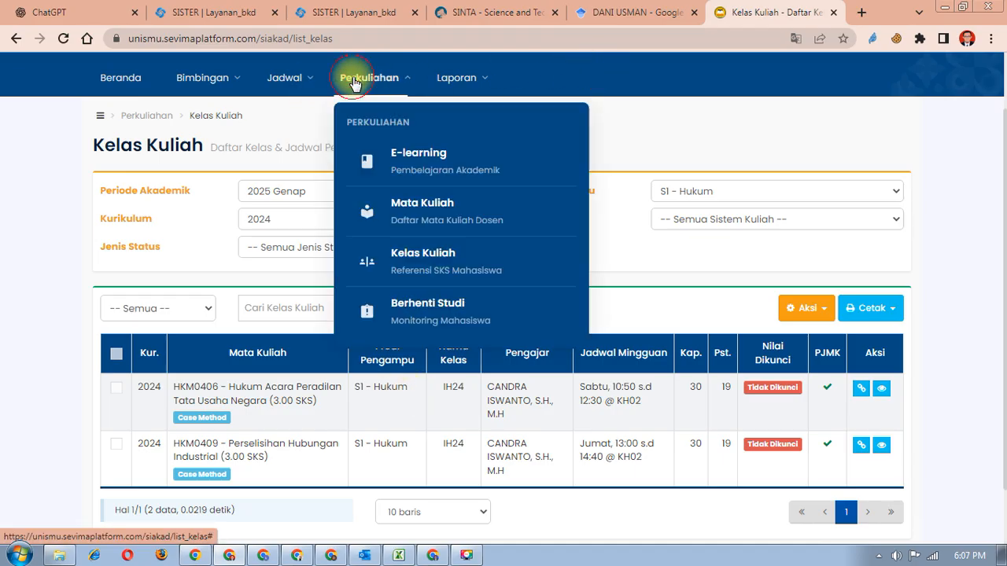
left_click(441, 266)
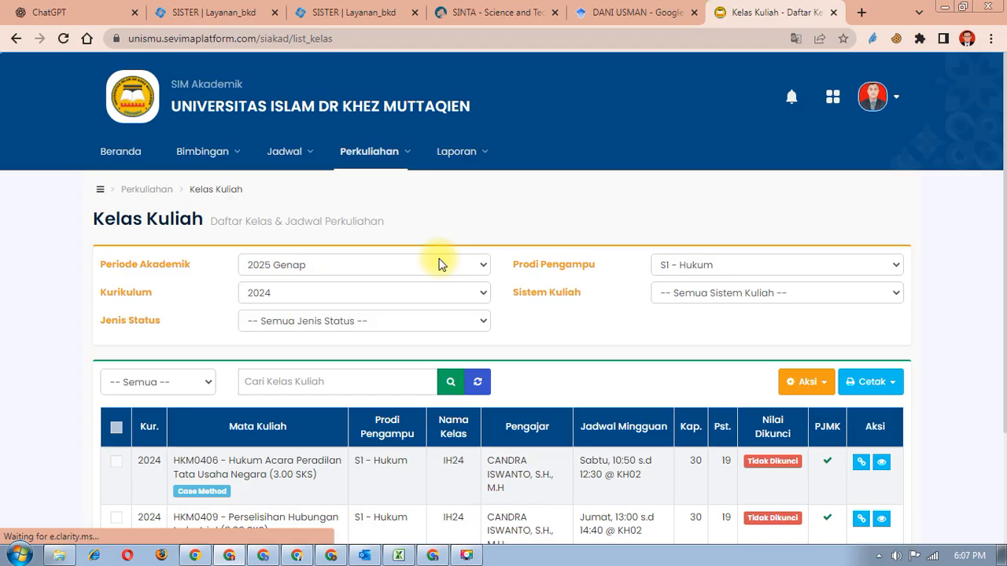
scroll(283, 504, "down", 1)
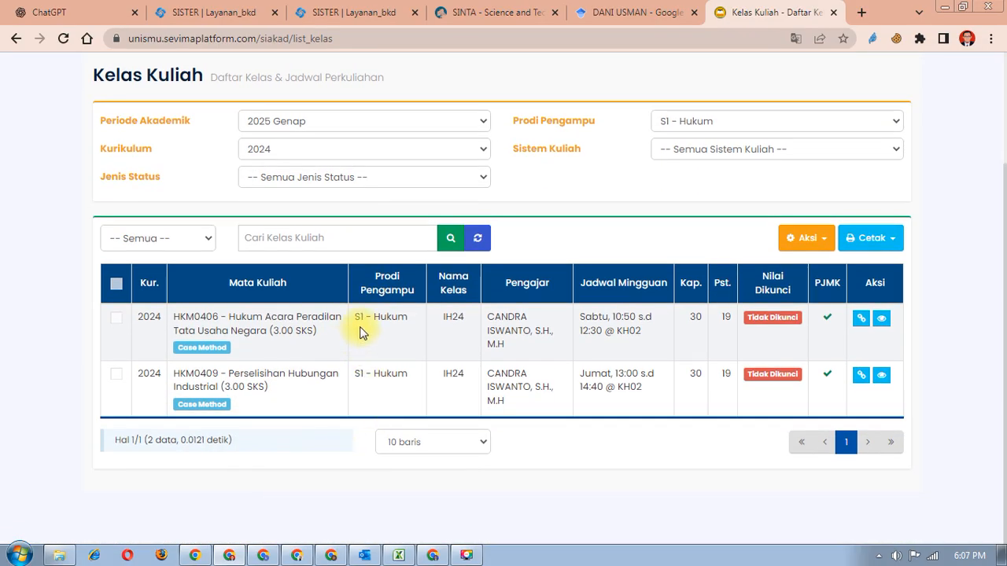
left_click(318, 150)
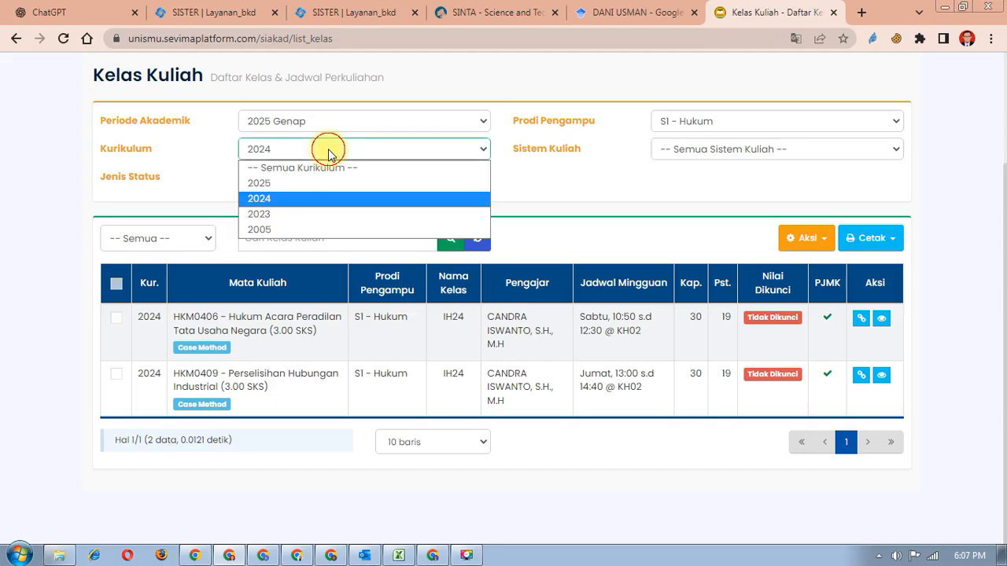
left_click(326, 170)
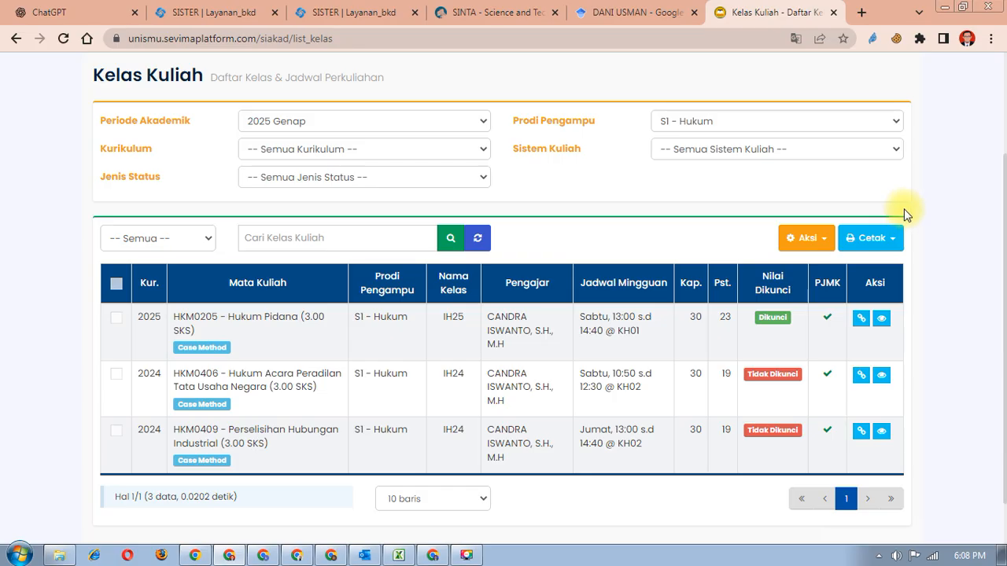
left_click(894, 236)
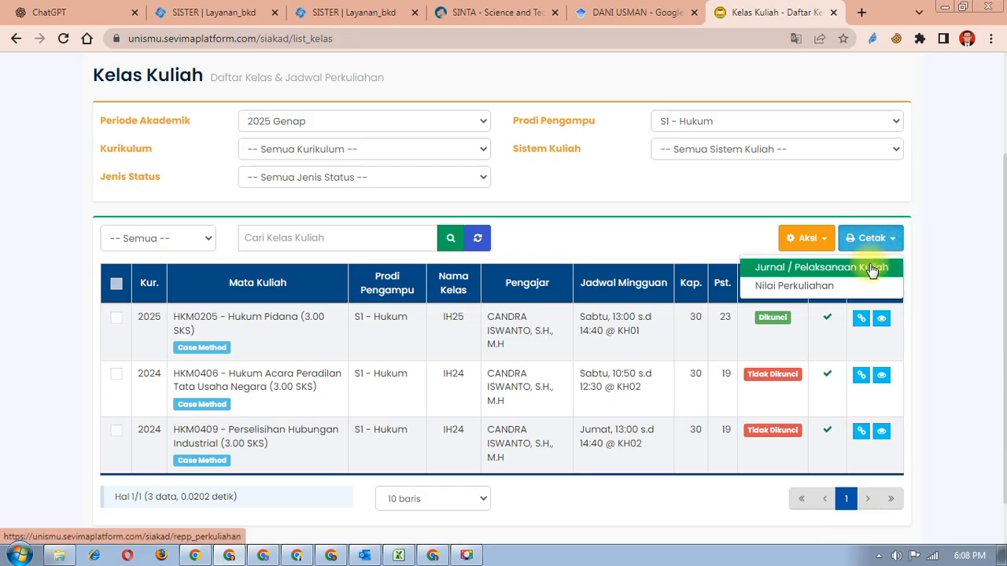
- Open the Jurnal / Pelaksanaan Kuliah print form and set its Periode to 2025 Genap
left_click(948, 235)
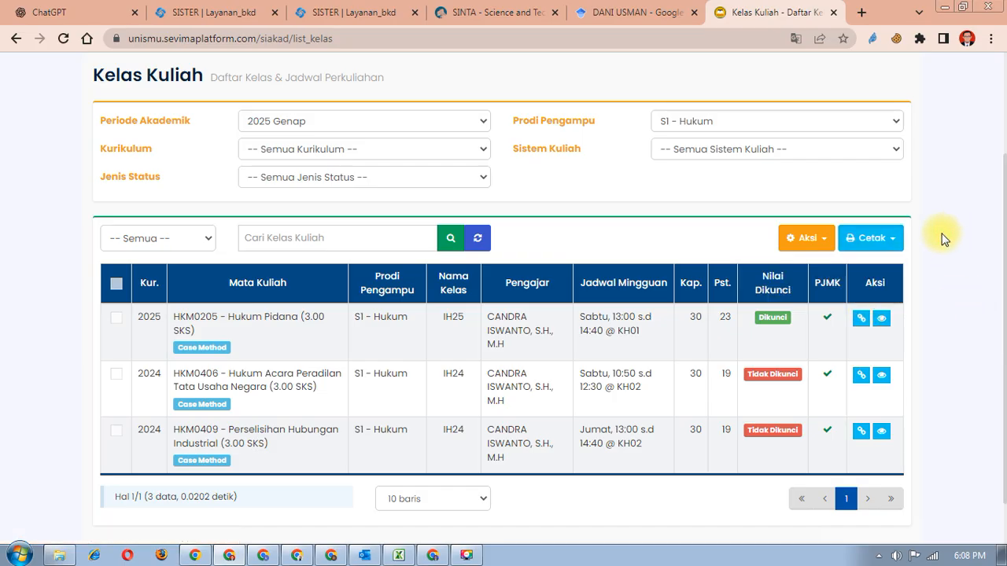
left_click(889, 240)
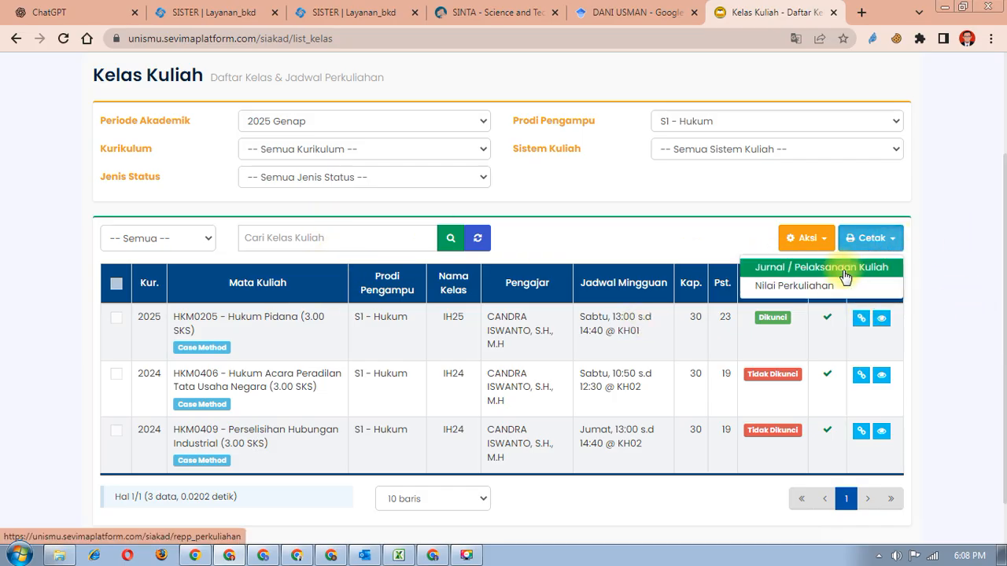
left_click(845, 276)
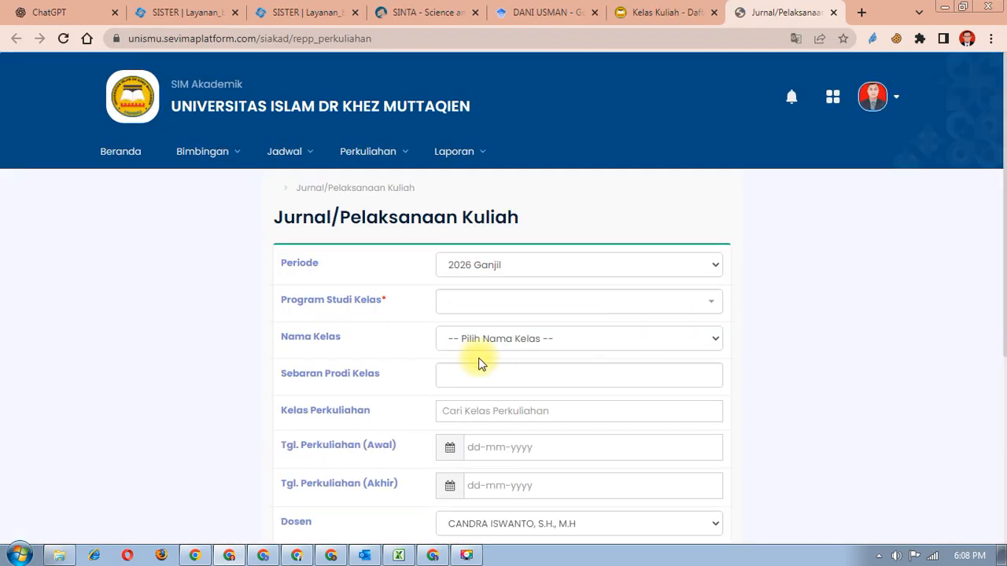
left_click(494, 269)
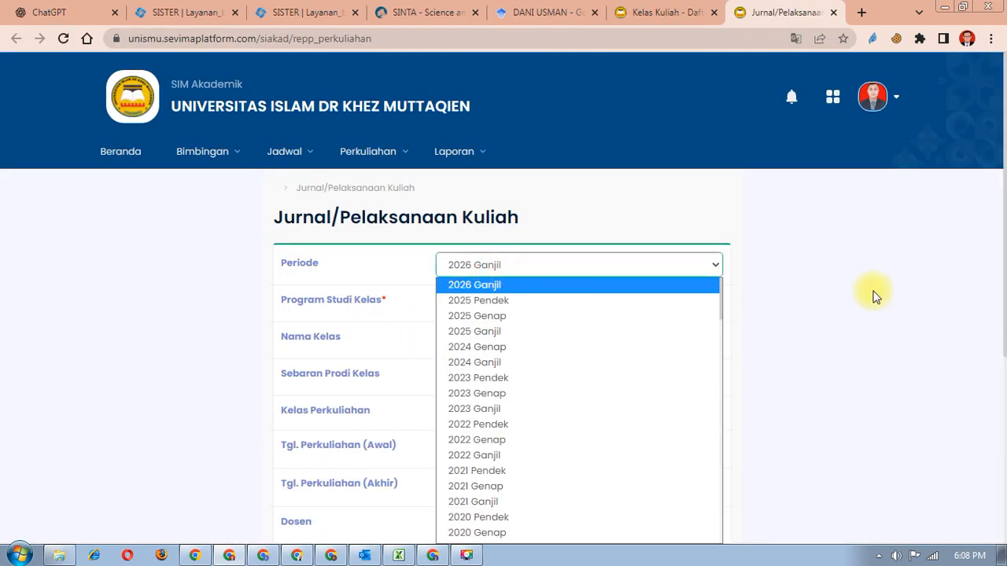
left_click(873, 292)
left_click(532, 270)
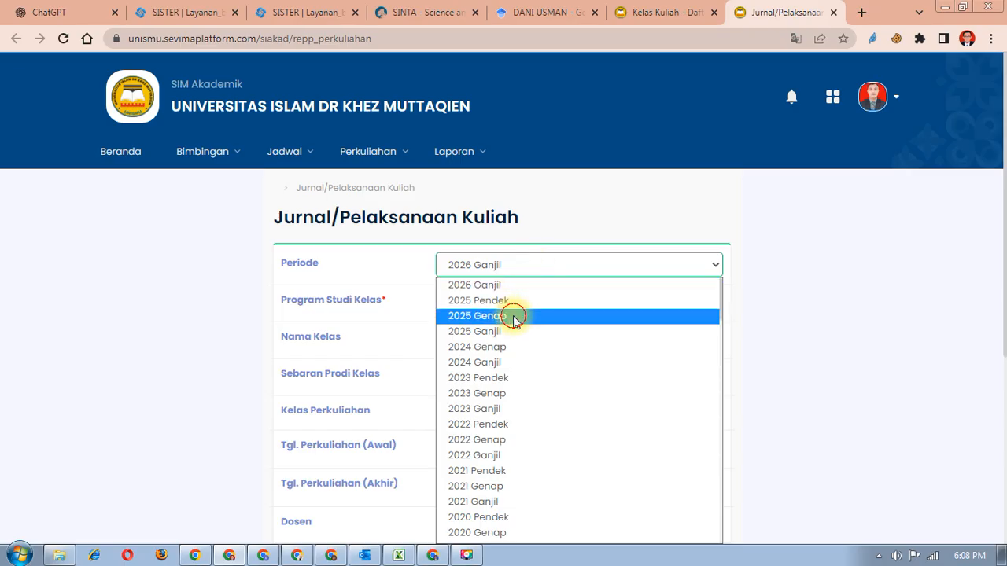
left_click(513, 316)
left_click(521, 265)
left_click(477, 318)
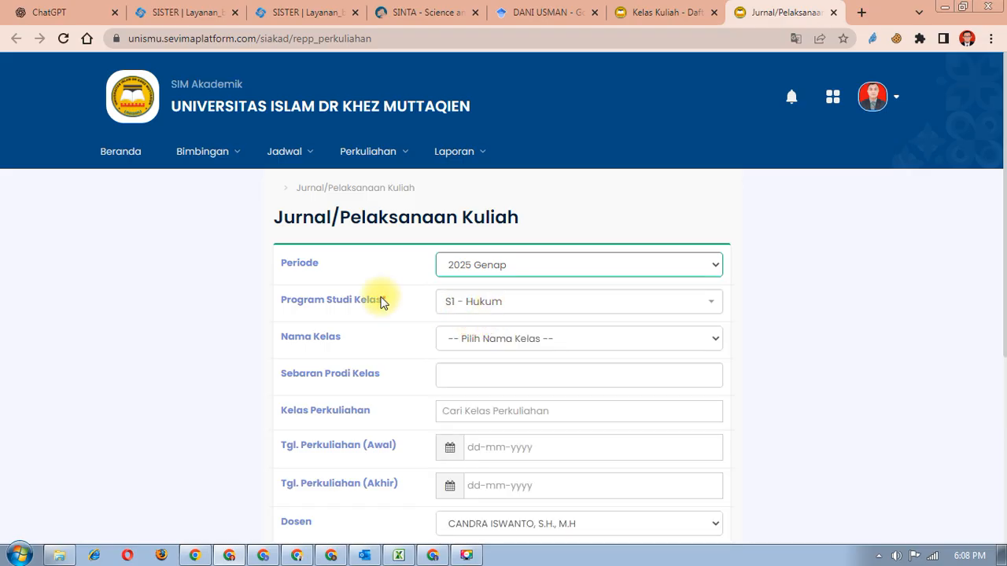
- Leave the class name and lecturer choices unchanged, then generate the journal report in a new tab
left_click(518, 338)
left_click(518, 337)
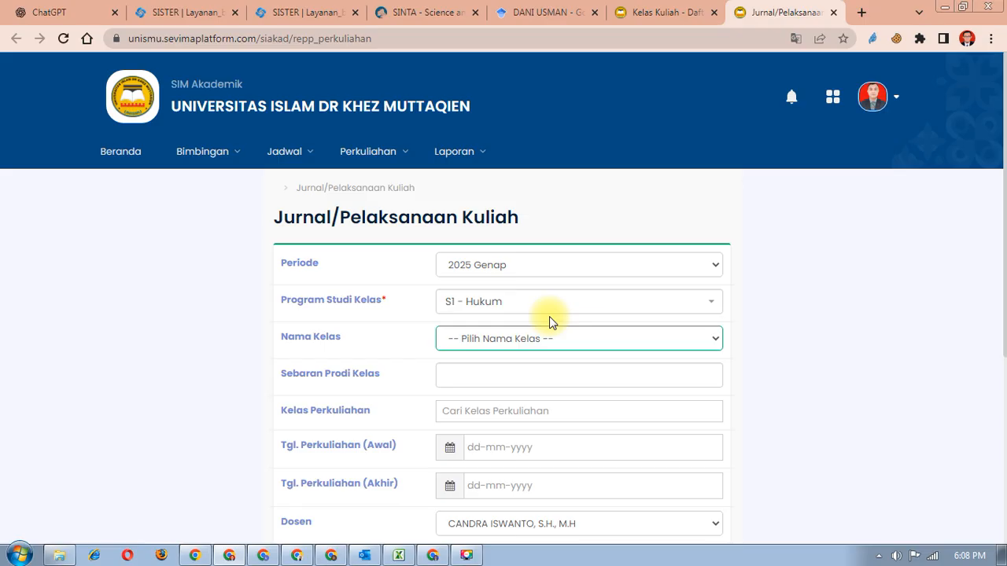
scroll(513, 365, "down", 1)
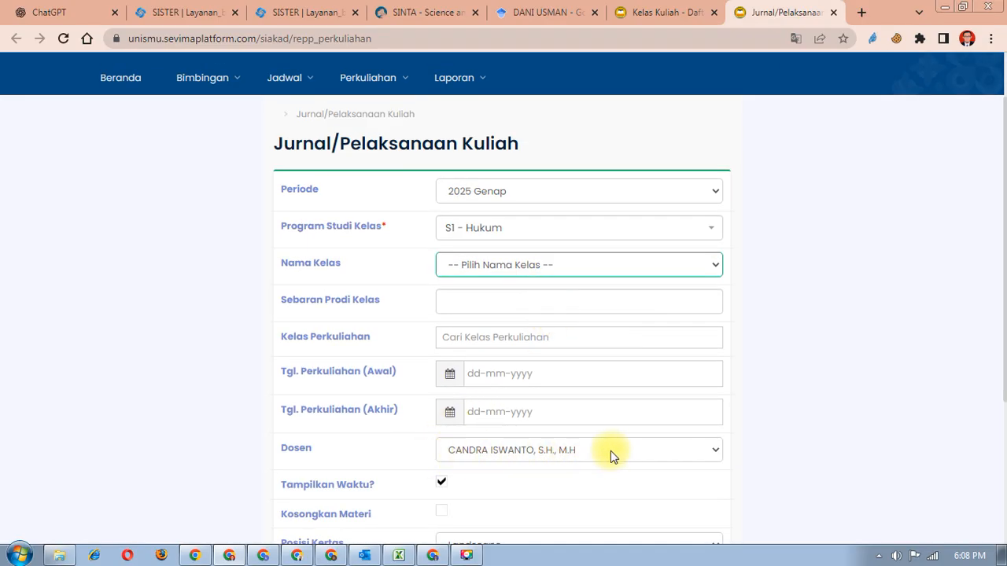
scroll(637, 451, "down", 3)
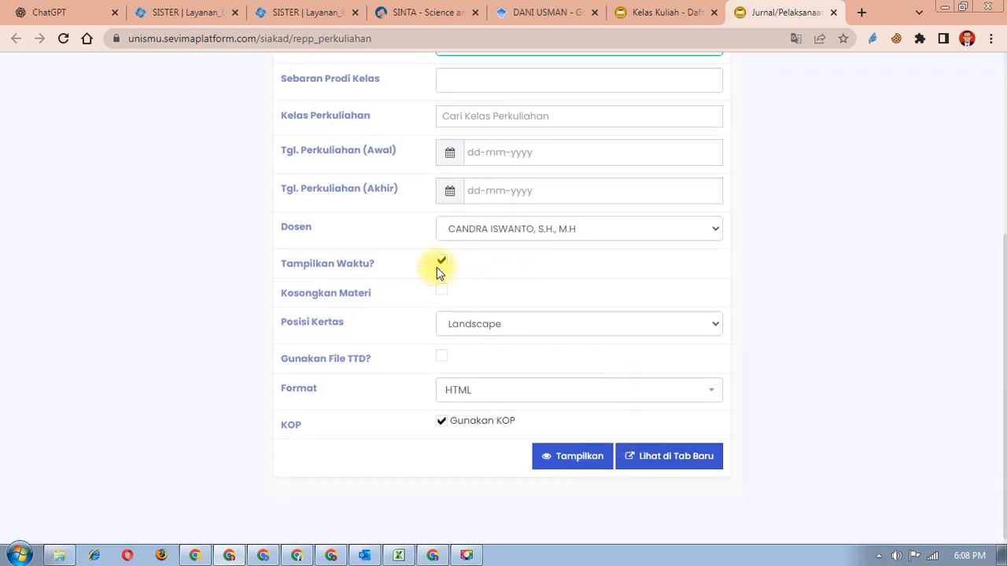
left_click(625, 239)
left_click(625, 237)
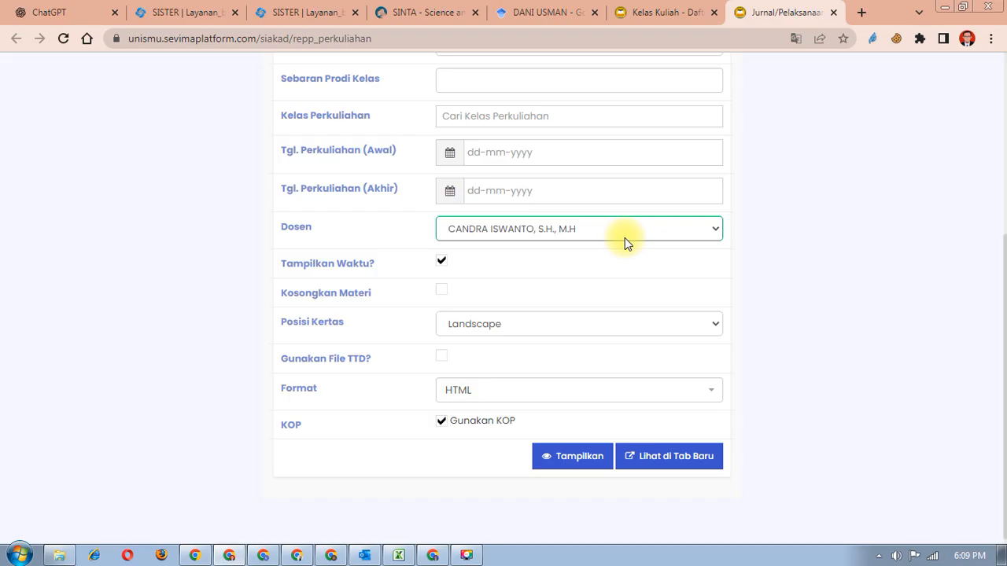
left_click(625, 238)
left_click(625, 237)
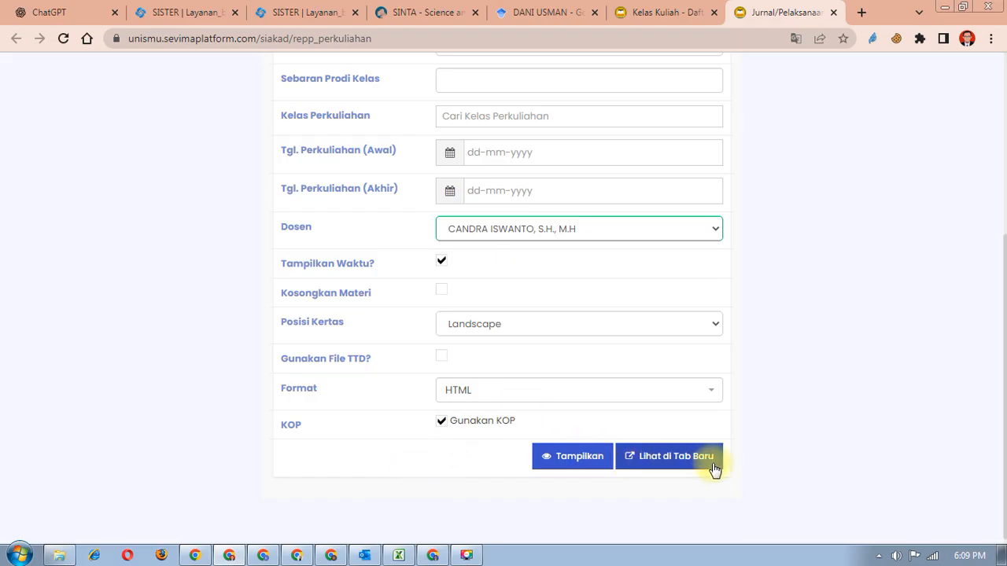
left_click(645, 453)
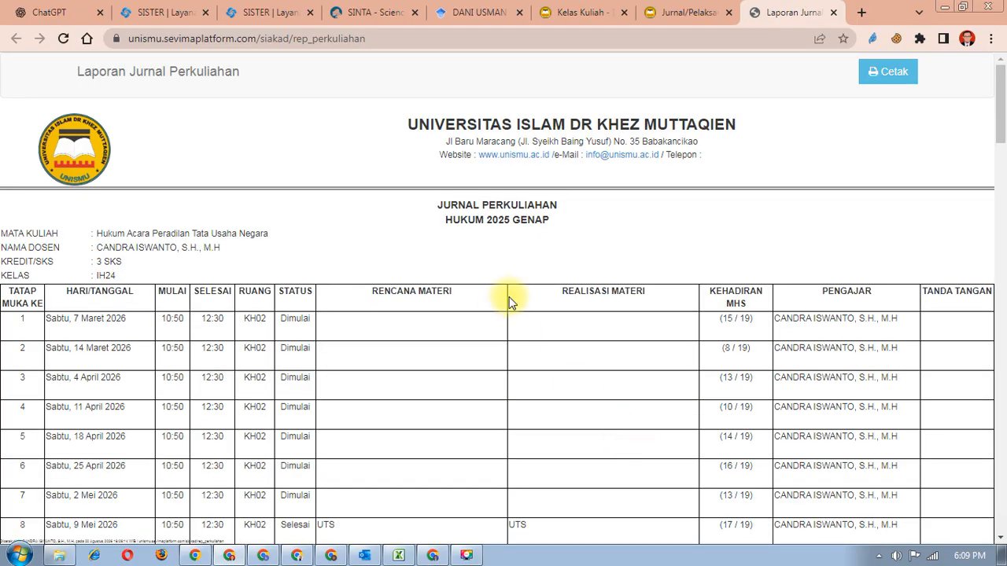
- Review the journal report, including Hukum Pidana and Perselisihan Hubungan Industrial, then return to the Kelas Kuliah tab
scroll(535, 251, "down", 8)
scroll(544, 221, "down", 10)
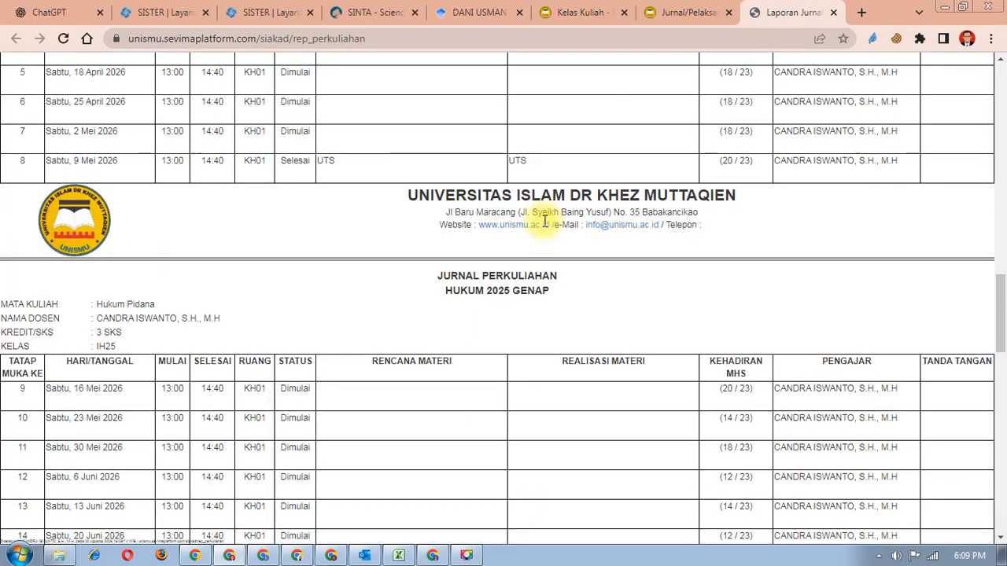
scroll(545, 221, "down", 15)
scroll(545, 227, "up", 15)
scroll(544, 227, "up", 20)
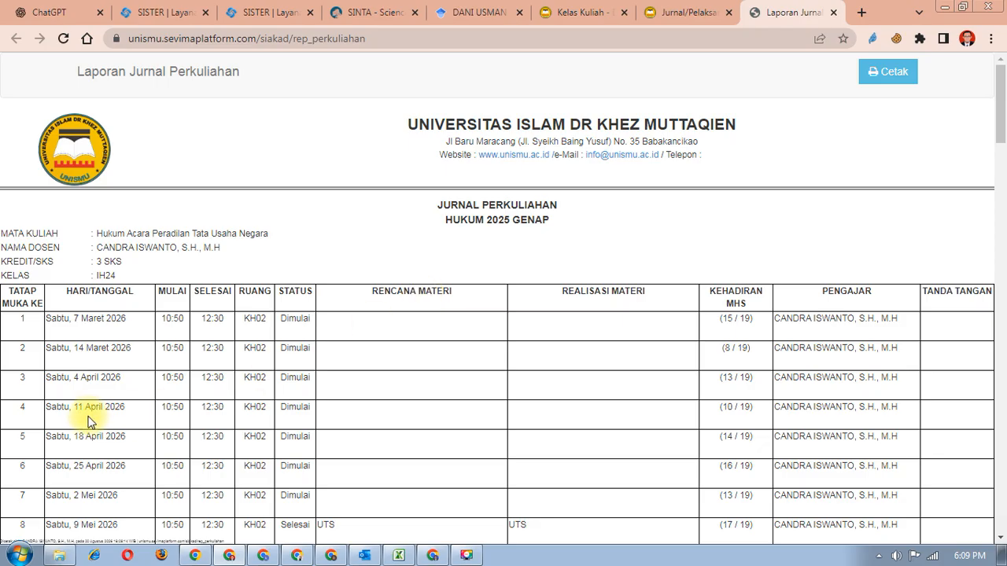
scroll(290, 322, "down", 11)
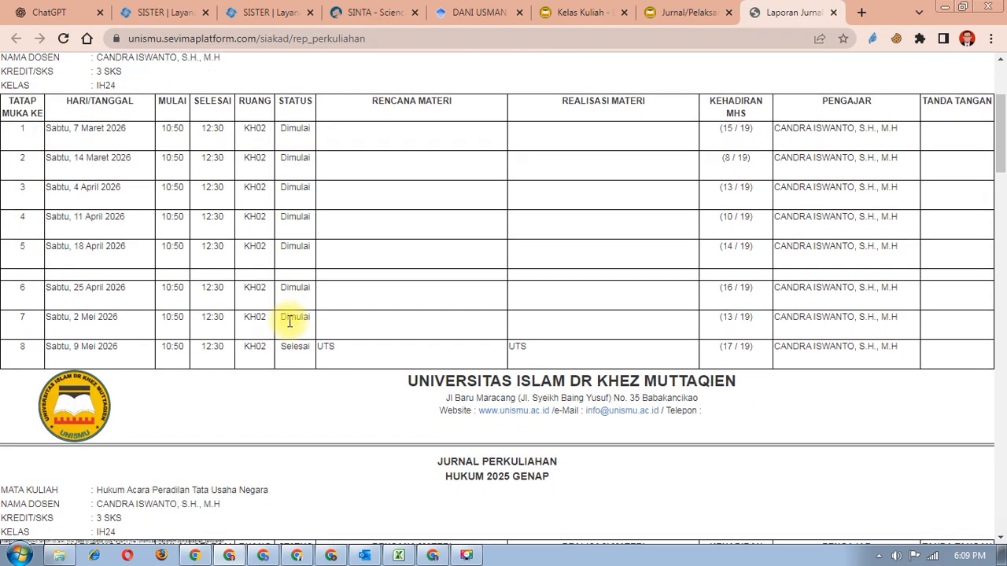
scroll(290, 322, "down", 4)
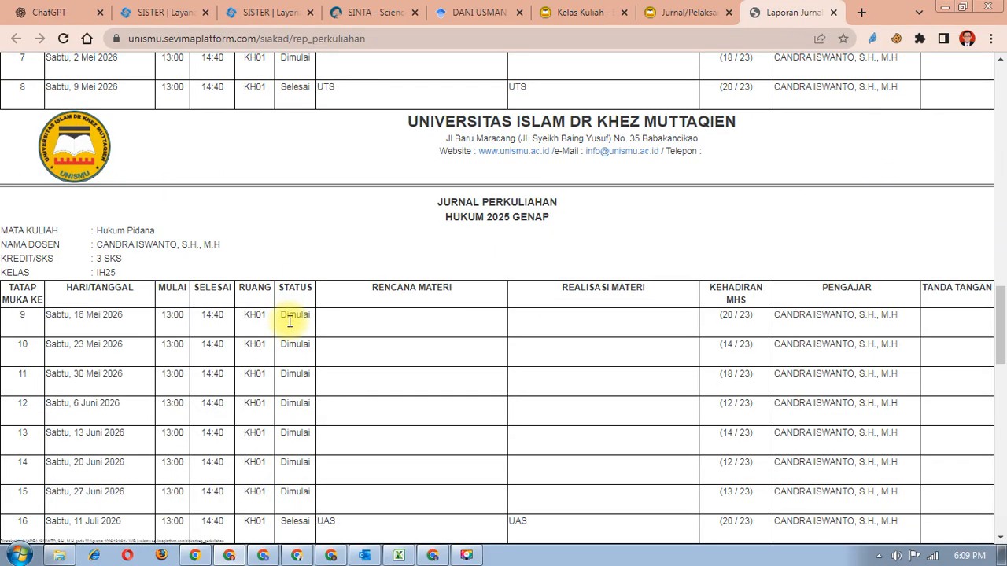
scroll(288, 317, "up", 2)
scroll(294, 162, "down", 4)
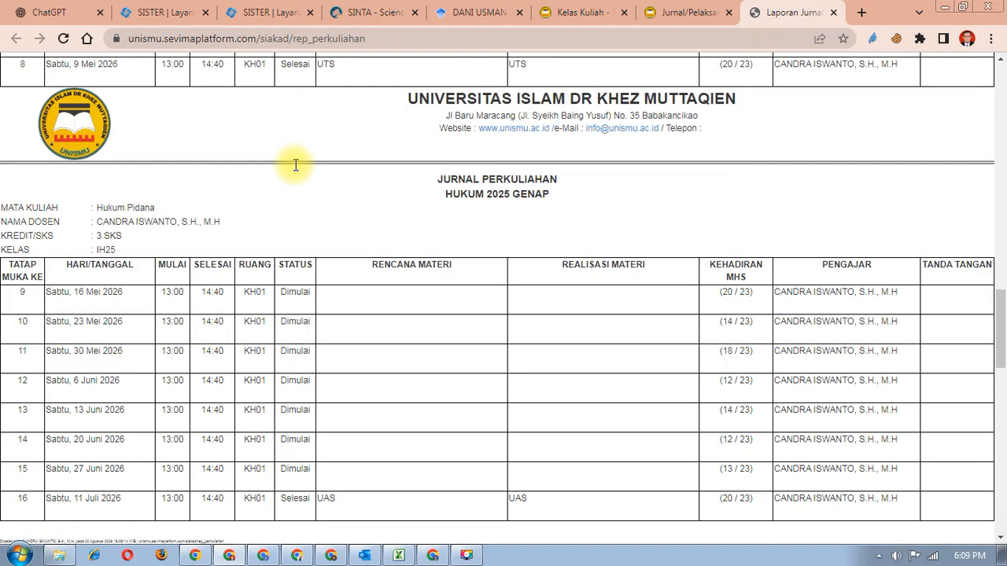
scroll(293, 346, "down", 5)
scroll(293, 350, "down", 4)
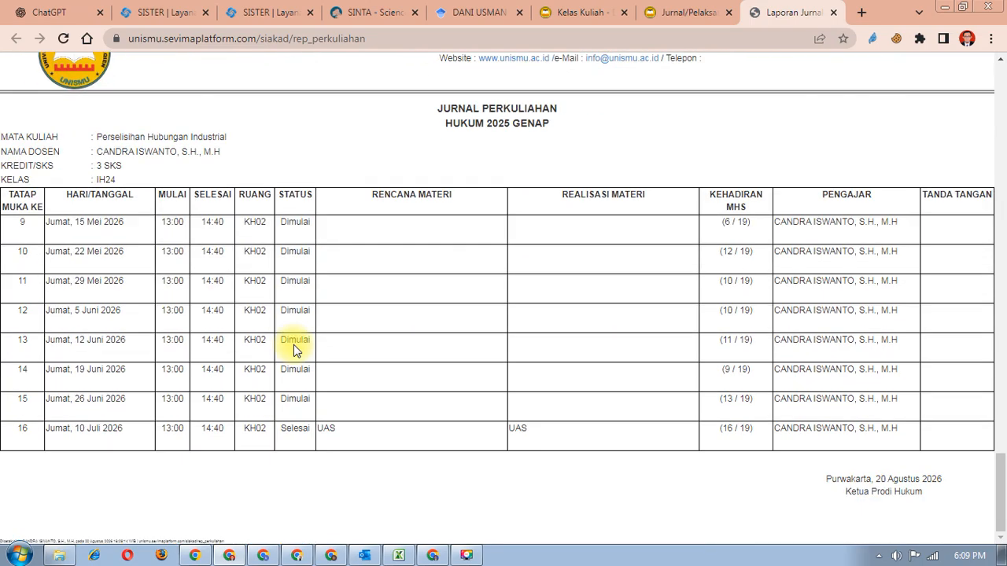
scroll(294, 349, "up", 12)
scroll(294, 349, "up", 20)
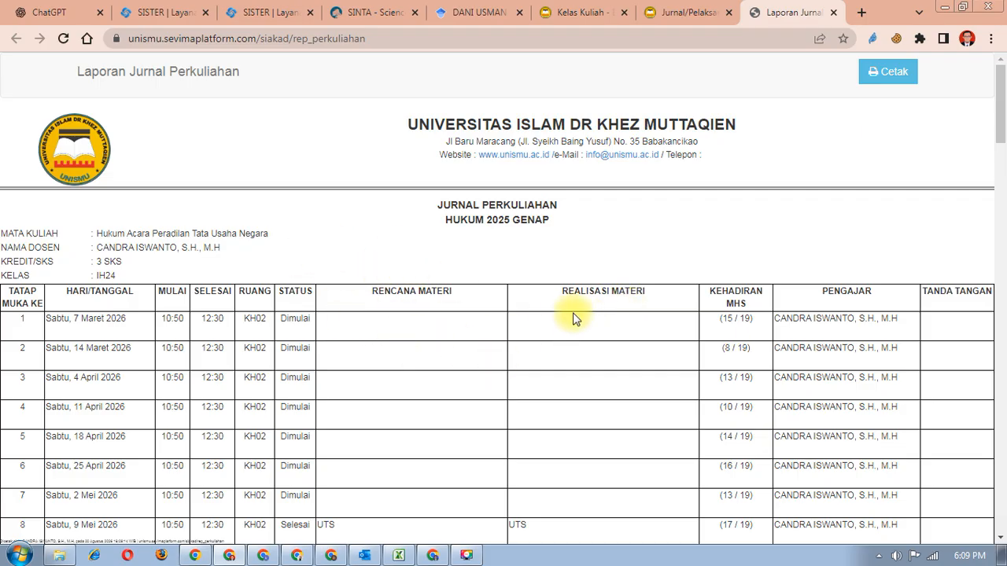
scroll(575, 318, "down", 12)
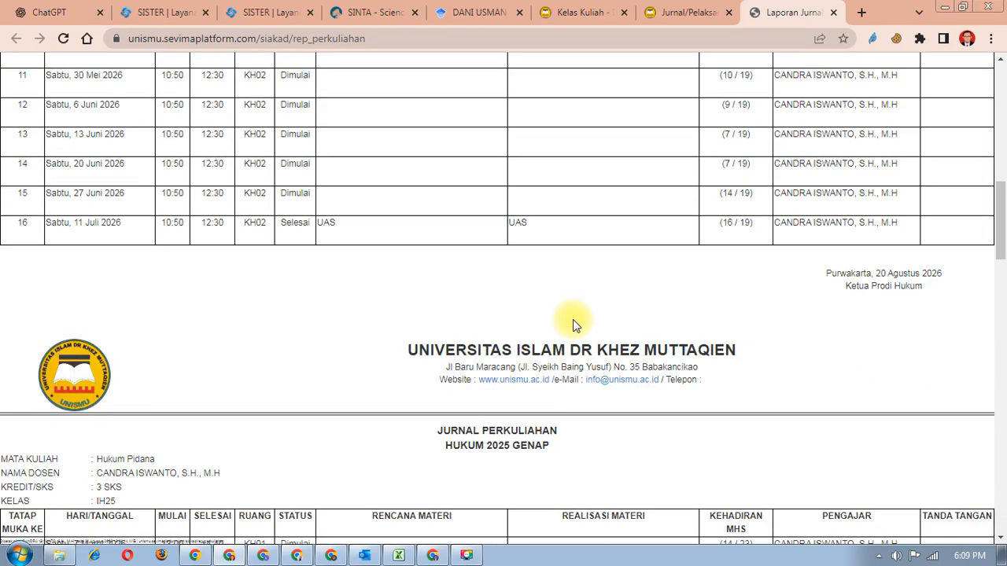
scroll(575, 324, "down", 15)
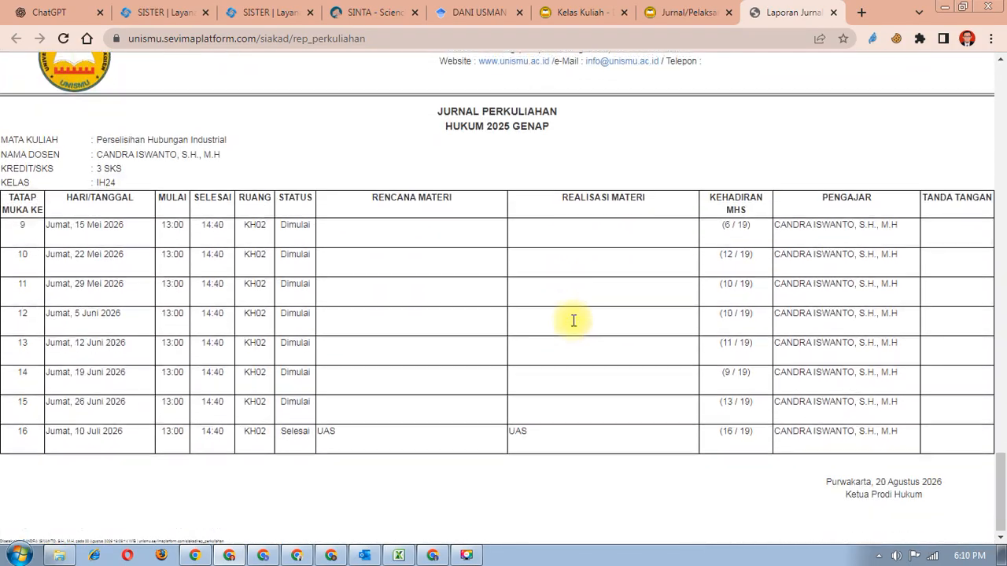
scroll(717, 429, "down", 15)
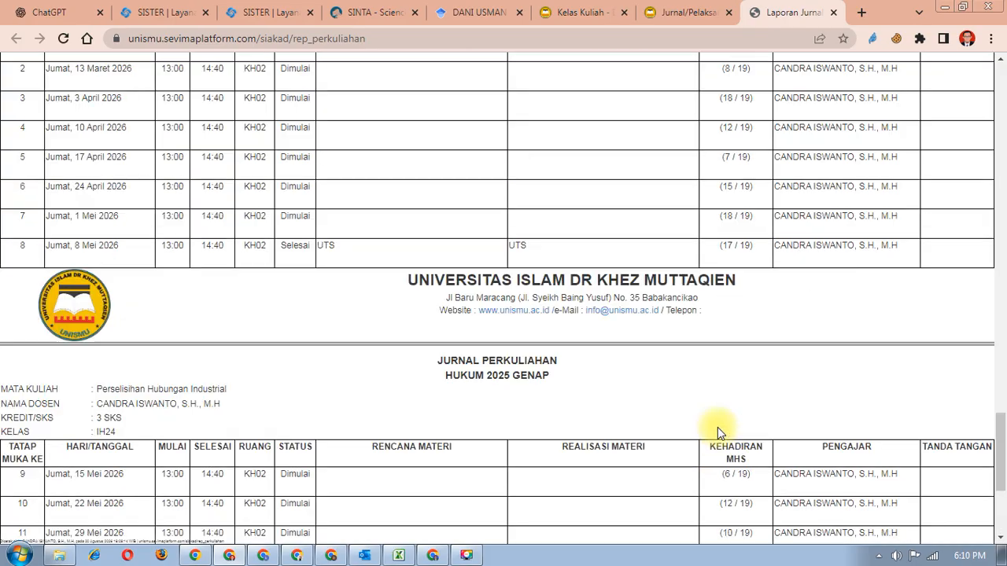
scroll(716, 428, "up", 20)
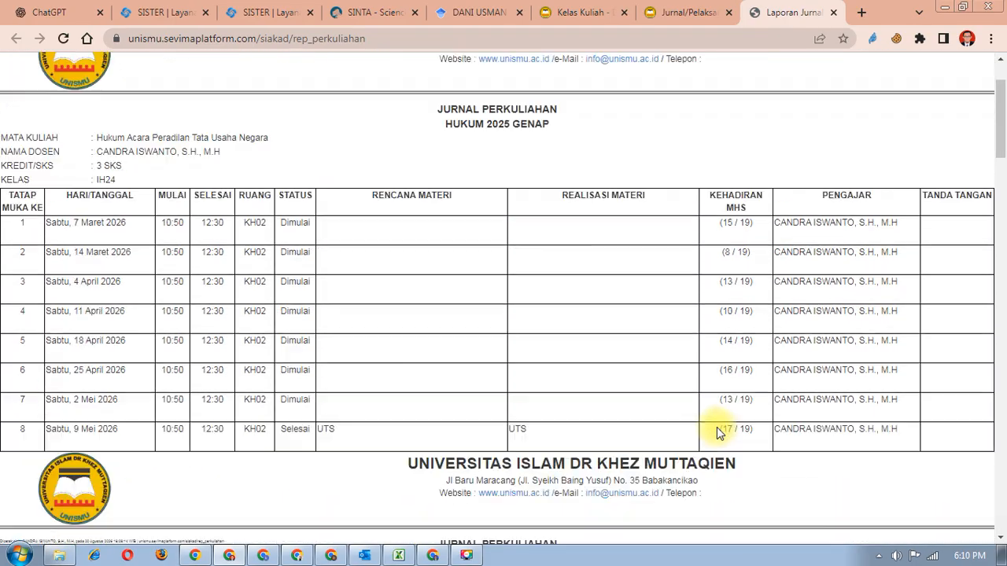
left_click(560, 12)
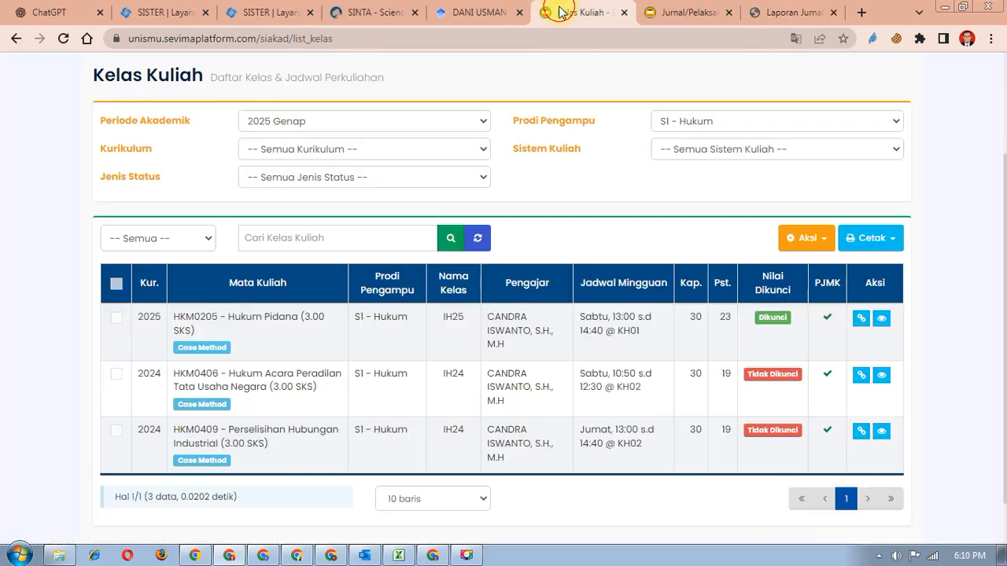
- From Beranda's Tanggungan Dosen, open Realisasi Perkuliahan for Hukum Acara Peradilan Tata Usaha Negara IH24
scroll(327, 227, "up", 2)
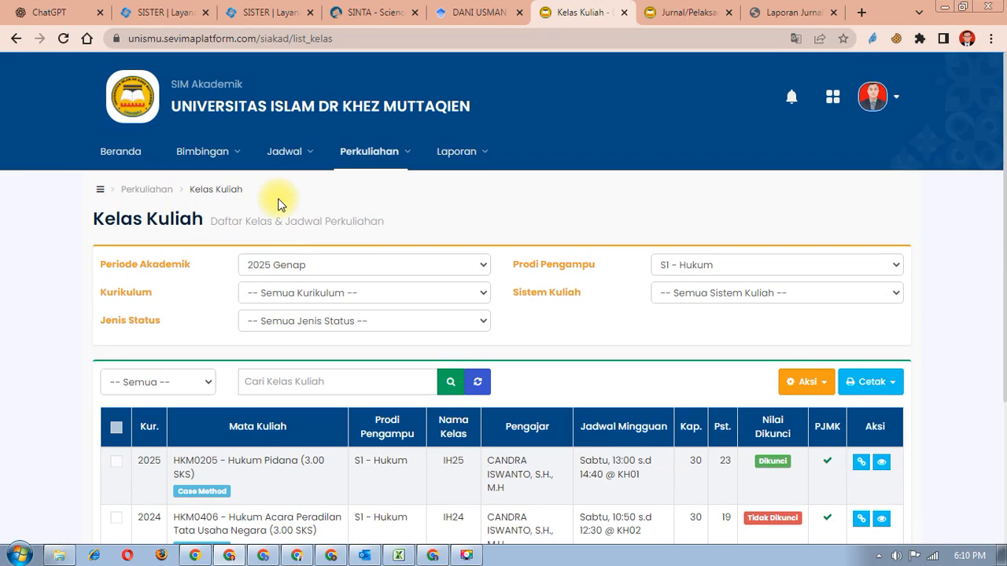
left_click(109, 156)
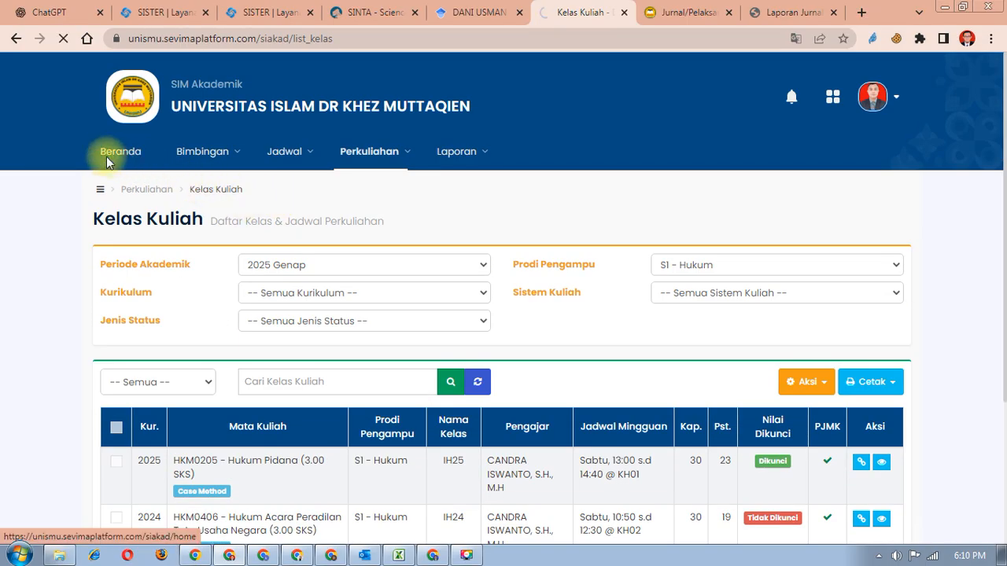
scroll(118, 165, "down", 2)
scroll(118, 165, "down", 1)
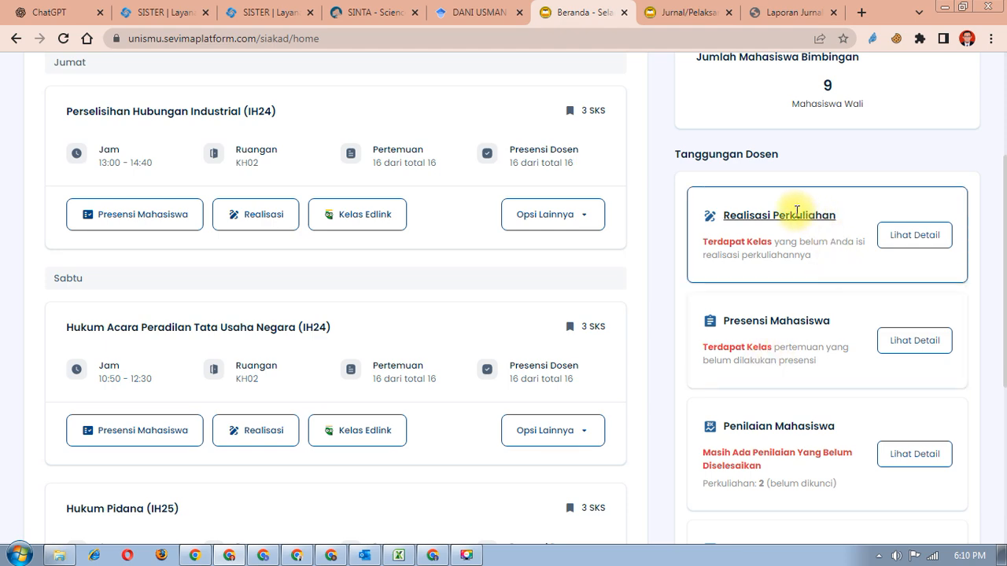
left_click(915, 235)
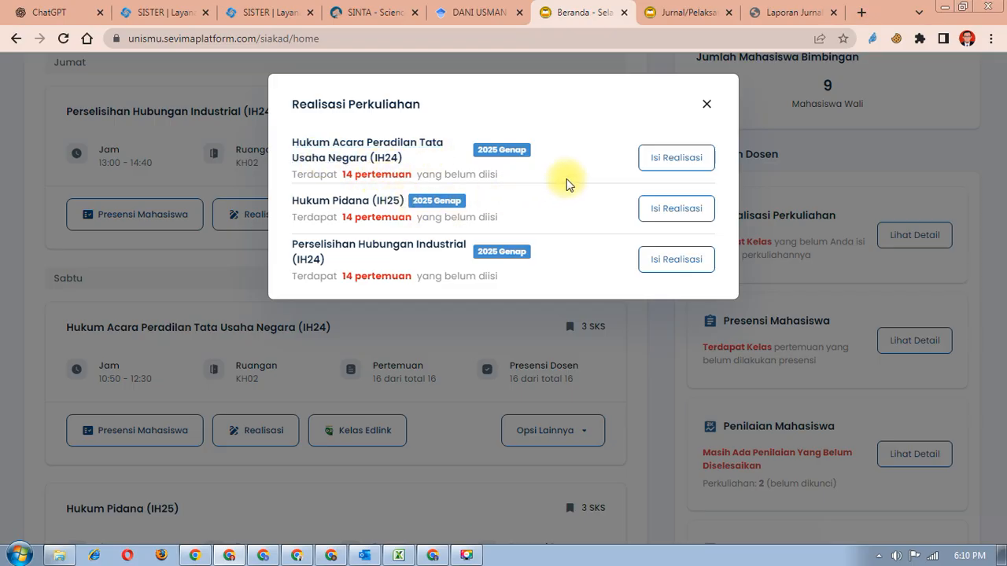
left_click(675, 157)
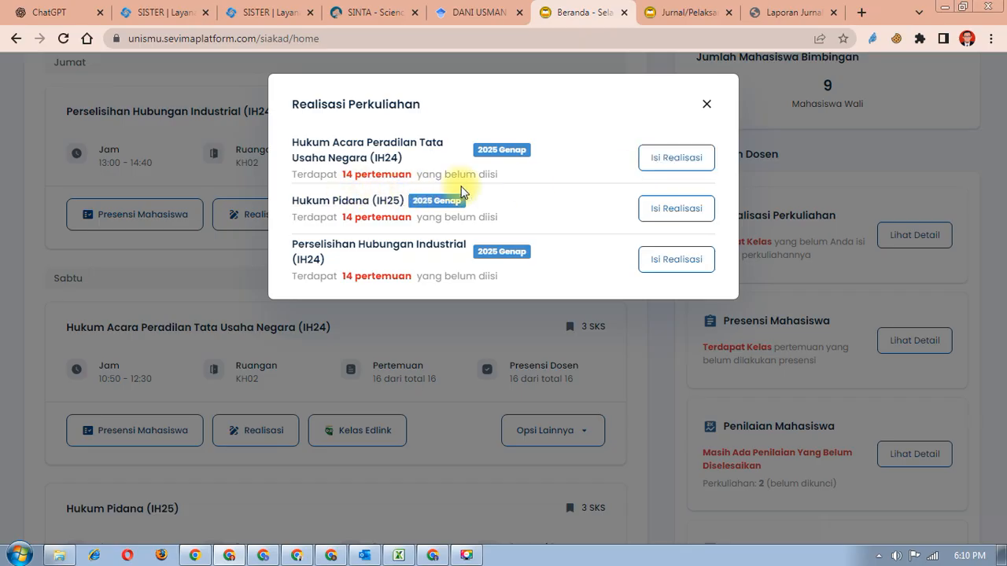
left_click(665, 159)
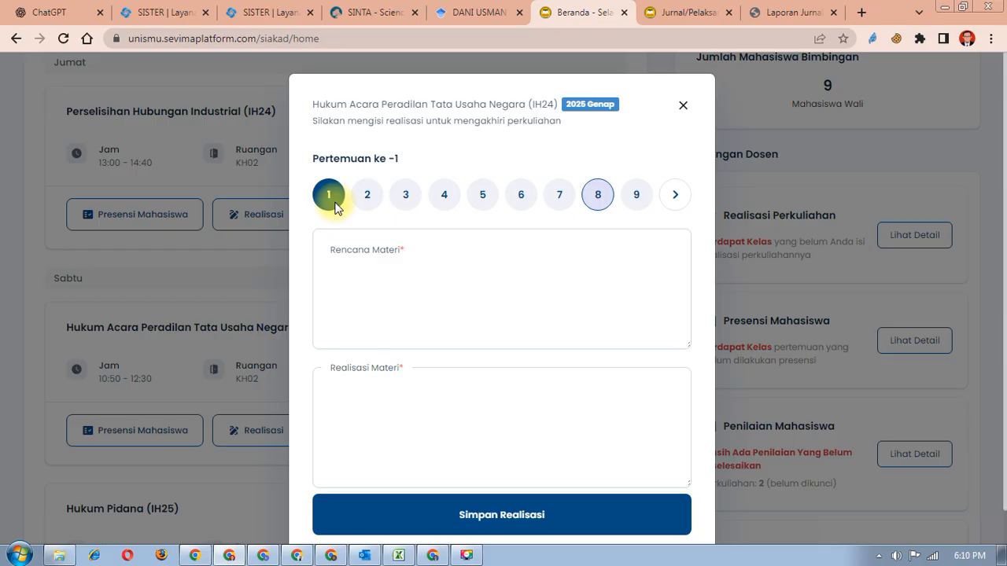
- Select Pertemuan 1 and enter 'Kontrak mata kuliah' as the Rencana Materi
left_click(353, 266)
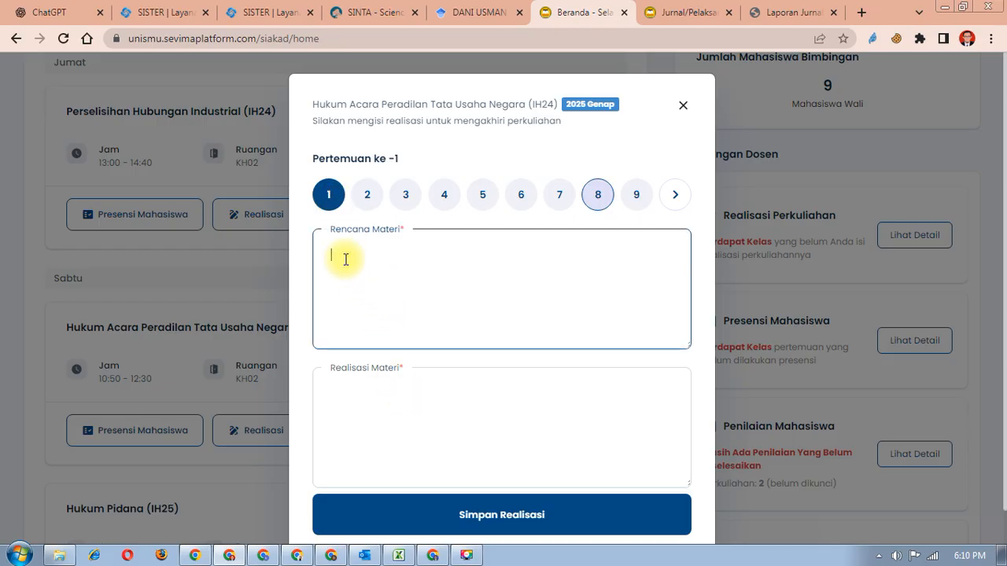
left_click(383, 414)
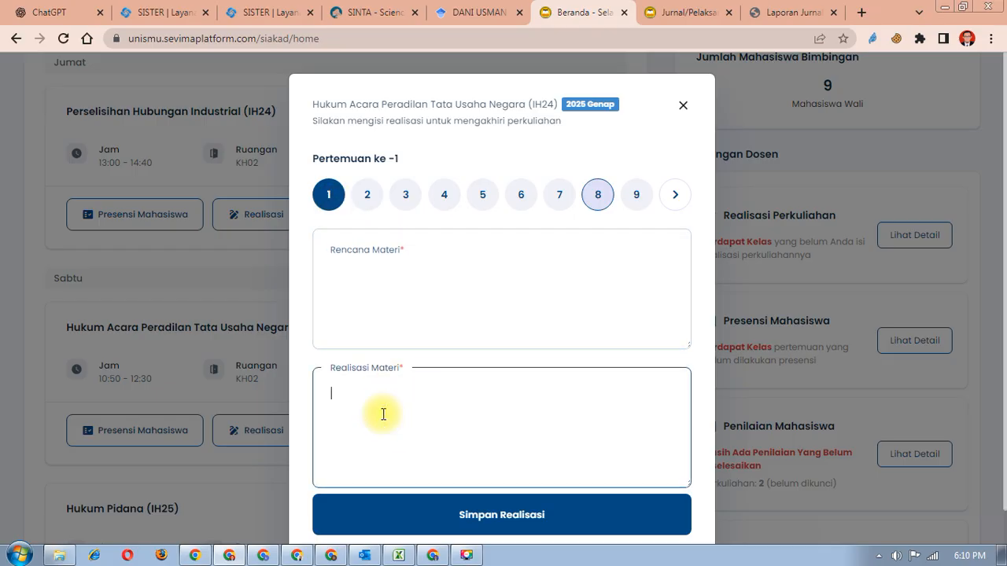
scroll(383, 414, "down", 1)
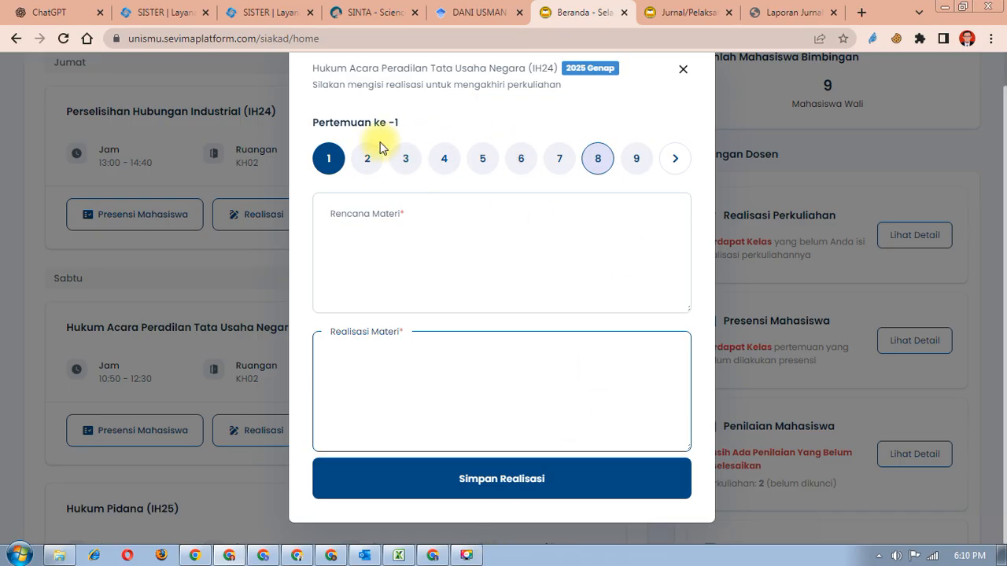
left_click(396, 221)
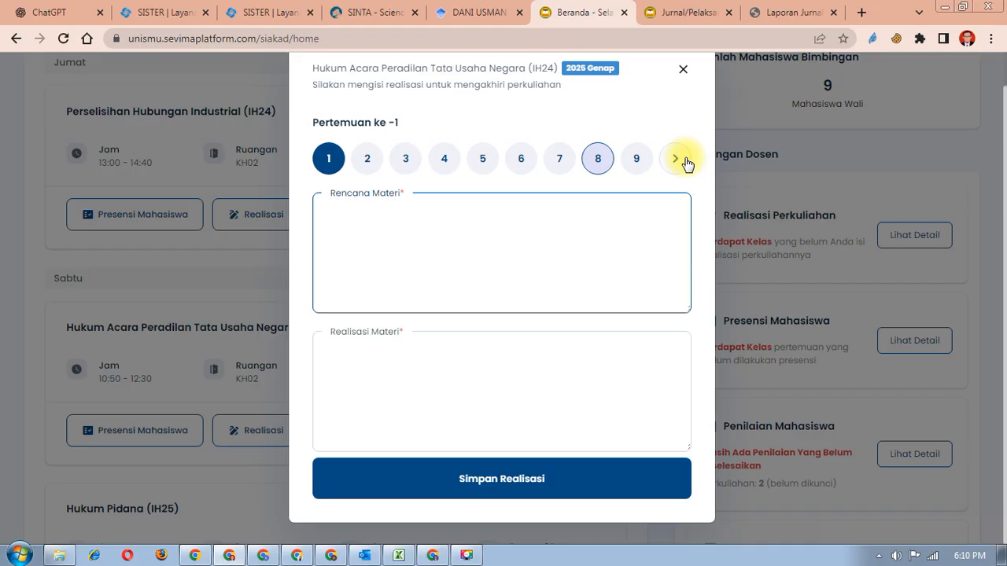
type("P")
key("BackSpace")
type("on")
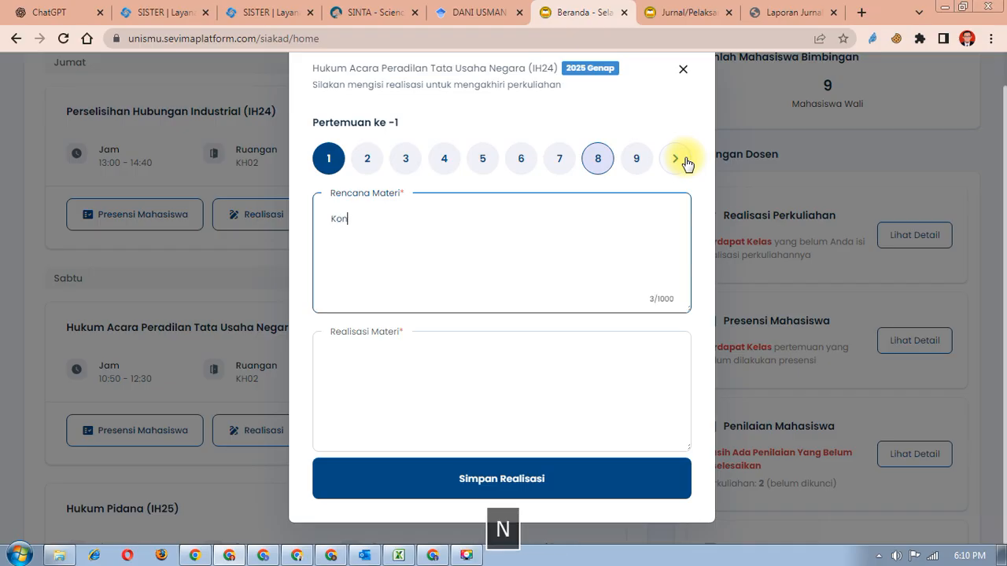
type("ter")
key("BackSpace")
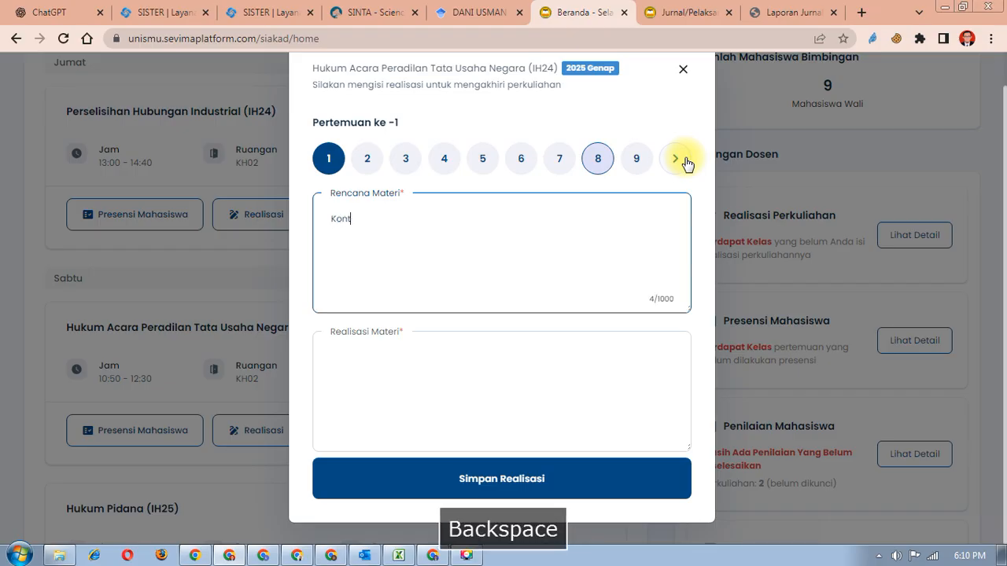
type("rak mata kulai")
key("BackSpace")
type("iah")
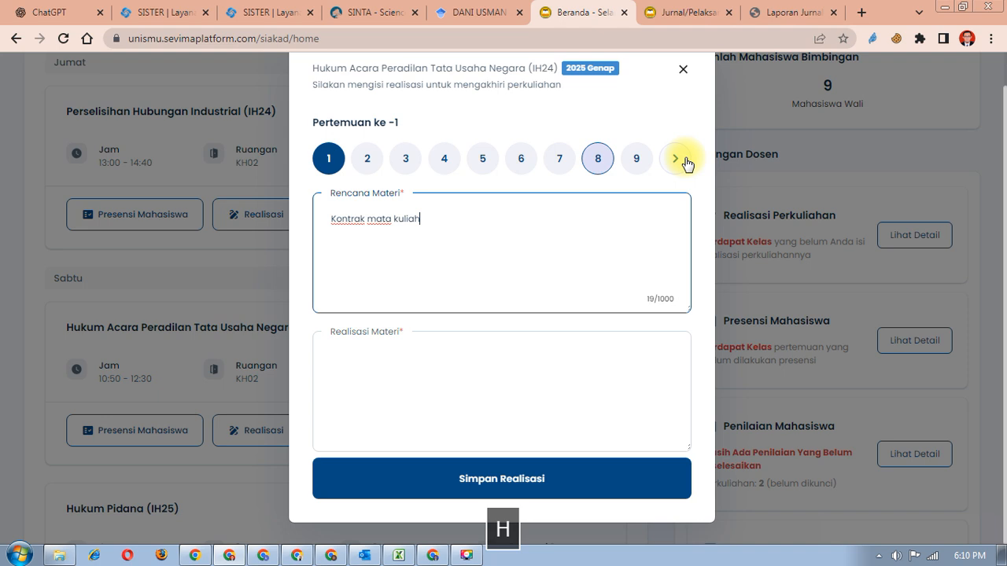
- Enter Realisasi Materi 'mahasiswa mampu memahami kewajiban yang harus dilaukkan selama mengikuti matakuliah' and save
left_click(525, 364)
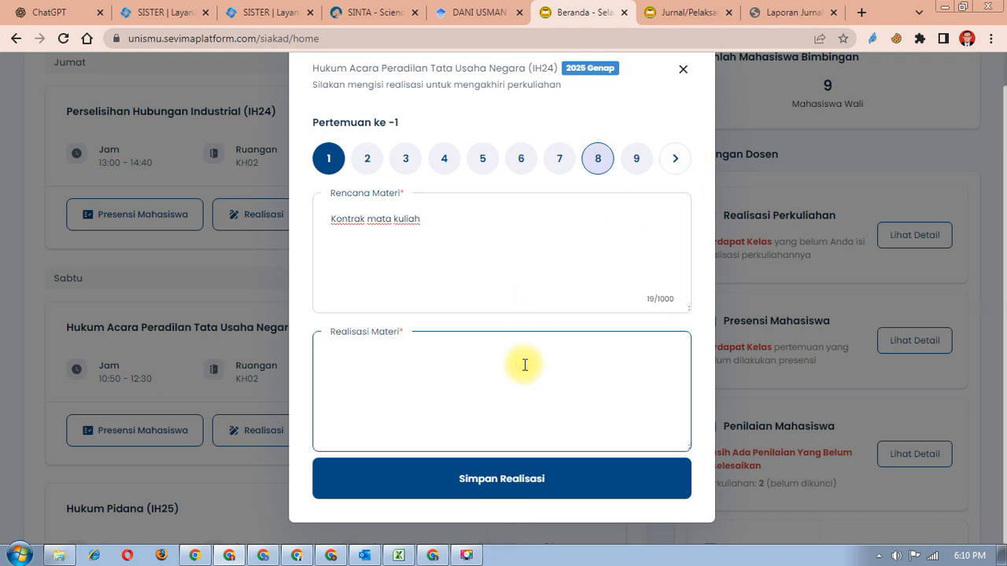
type("mahasiswa mampu ")
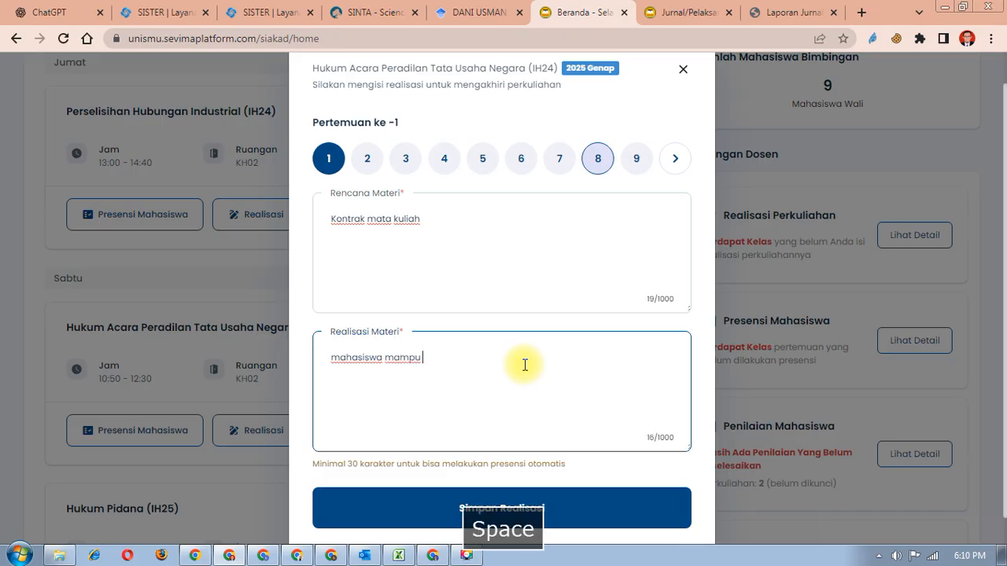
type("memahami ")
type("k")
type("ewa")
key("BackSpace")
type("wajiban yang harus")
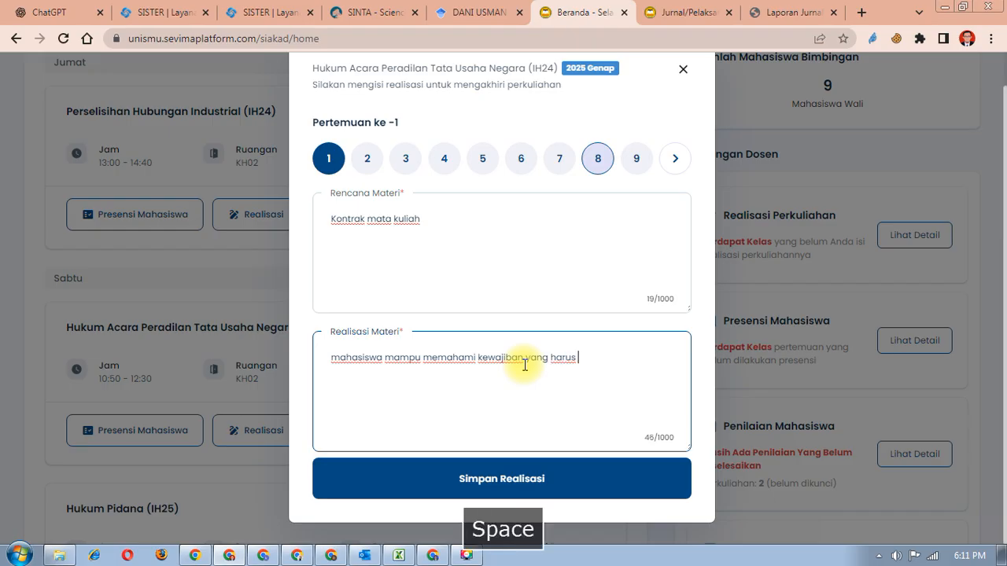
type(" dila")
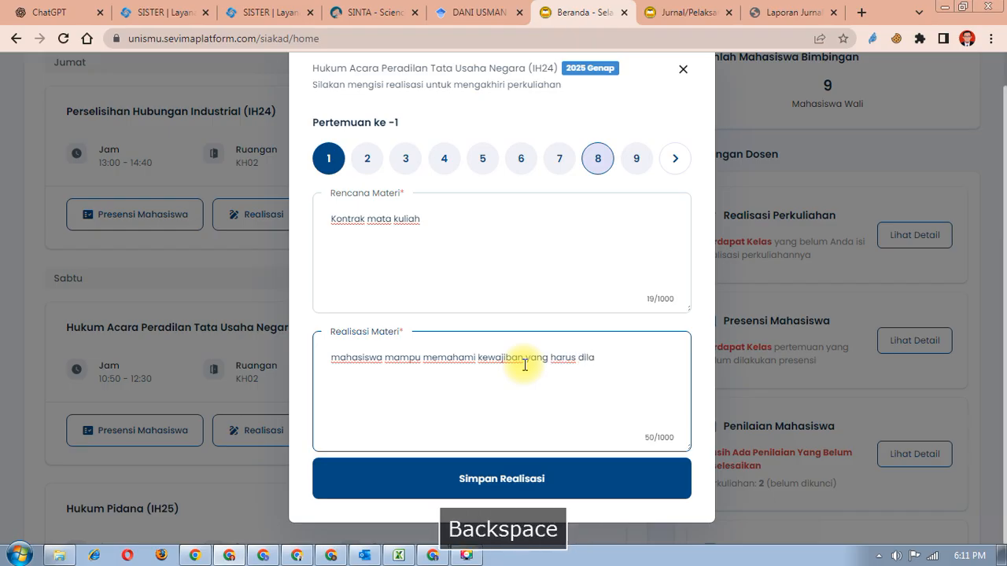
type("ukukan ")
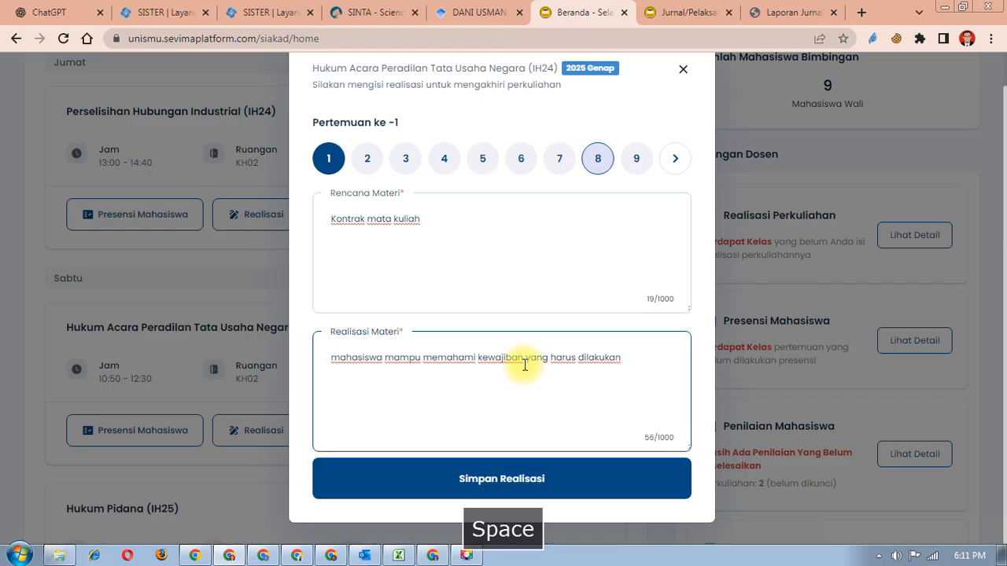
type("selama me")
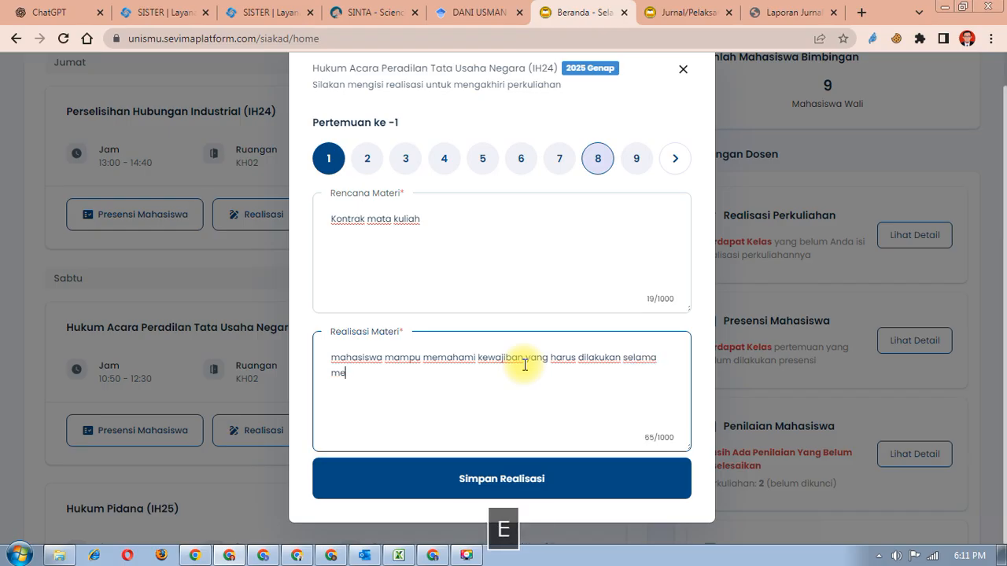
type("ngikut")
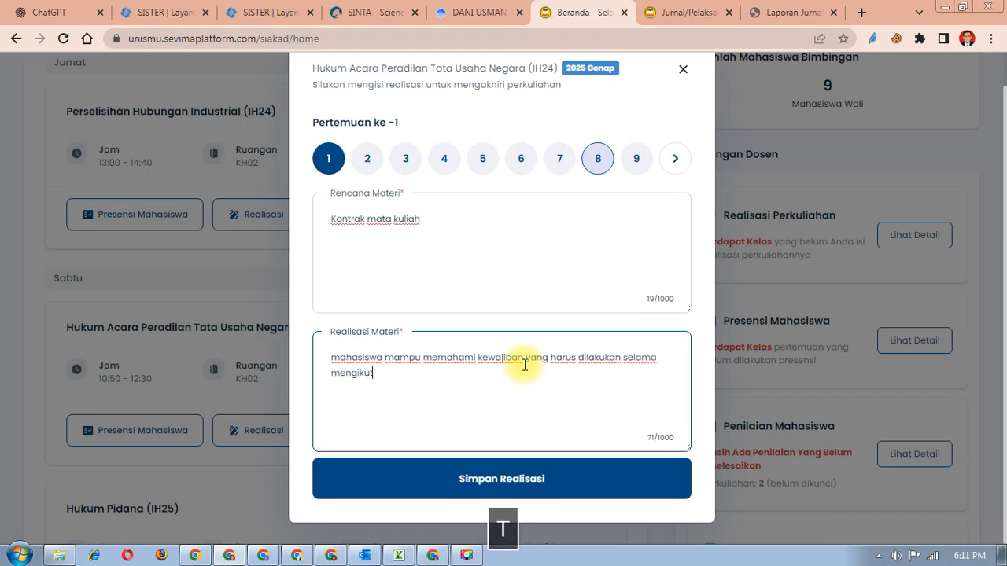
type("i matakulai")
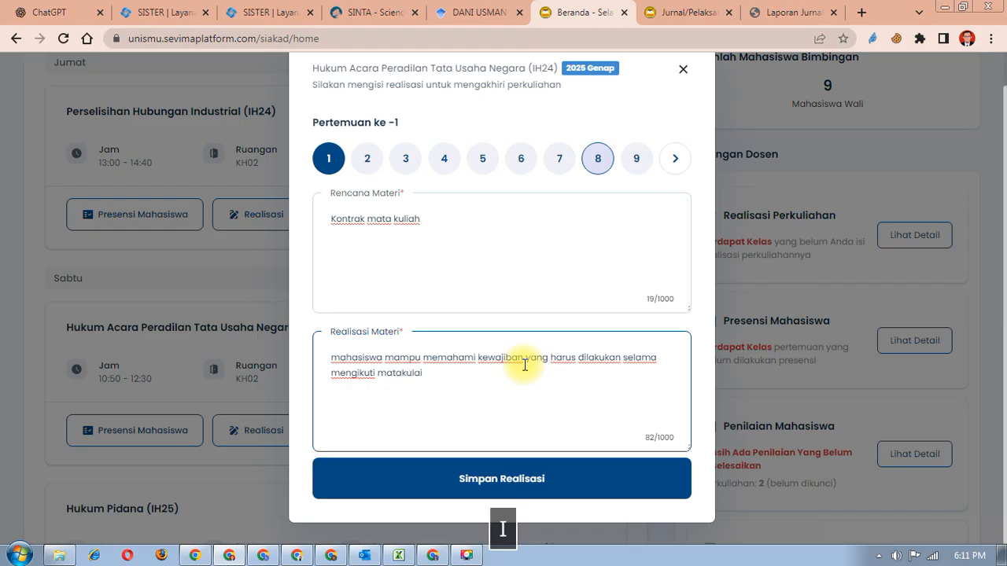
key("BackSpace")
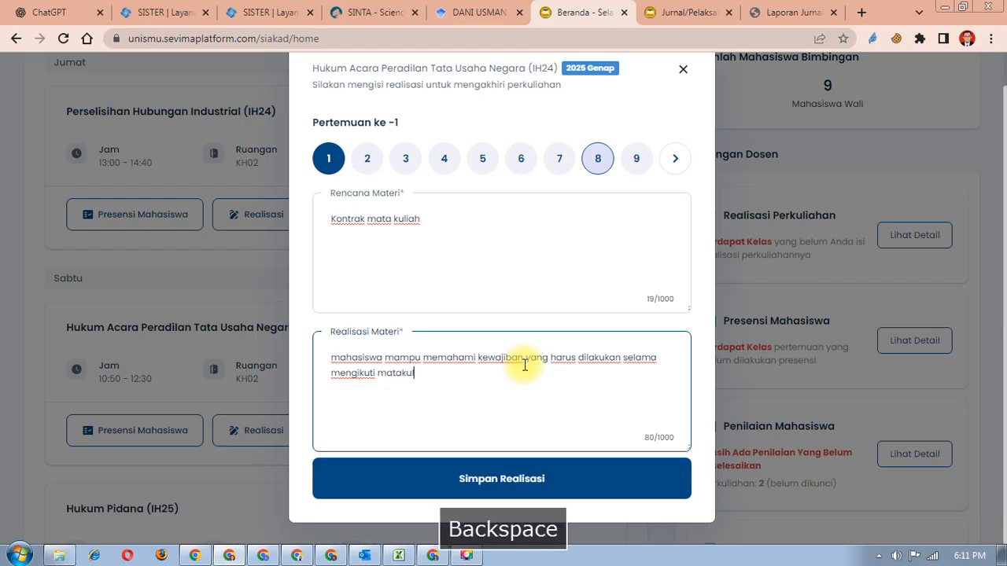
type("iah")
left_click(572, 478)
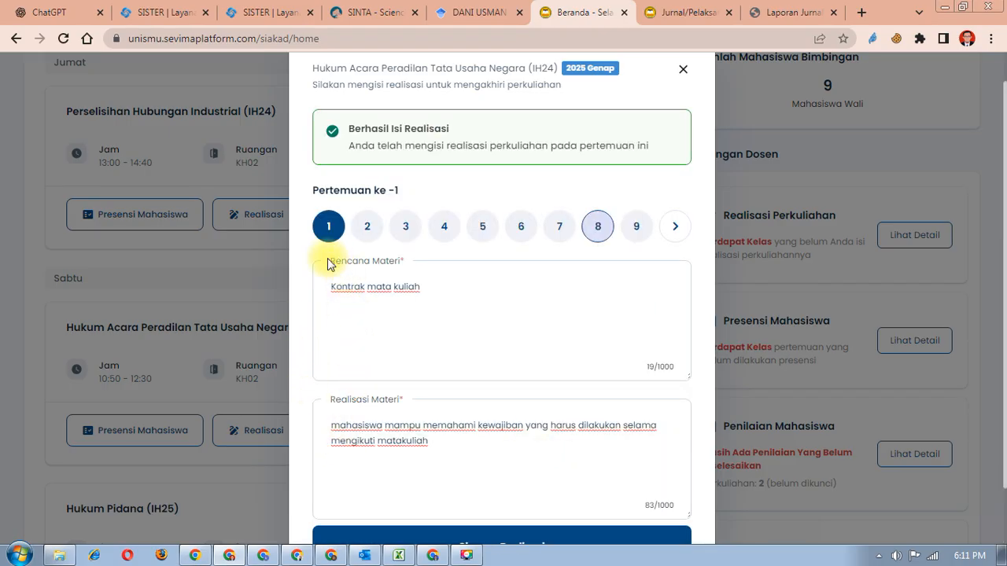
scroll(337, 248, "down", 1)
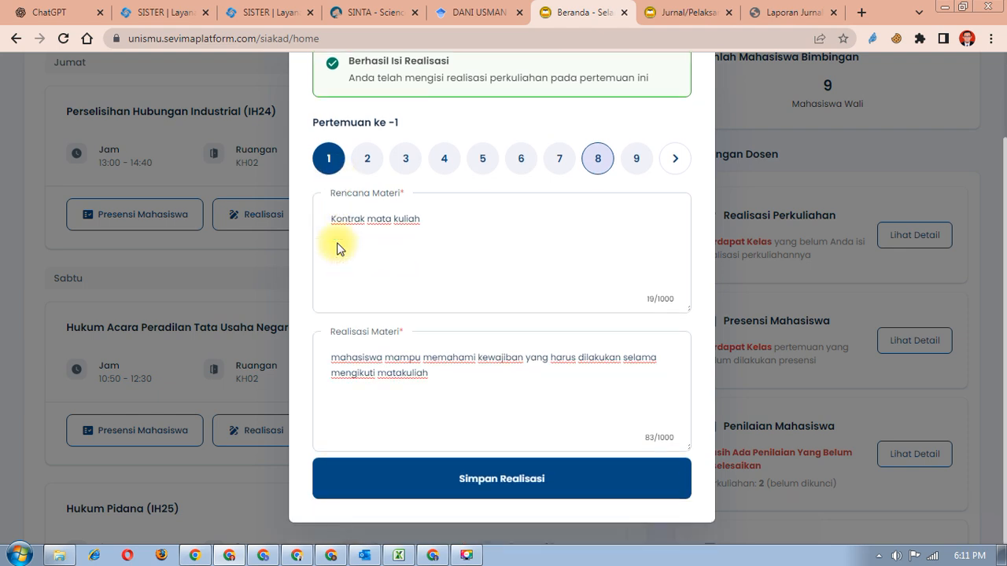
scroll(337, 248, "up", 2)
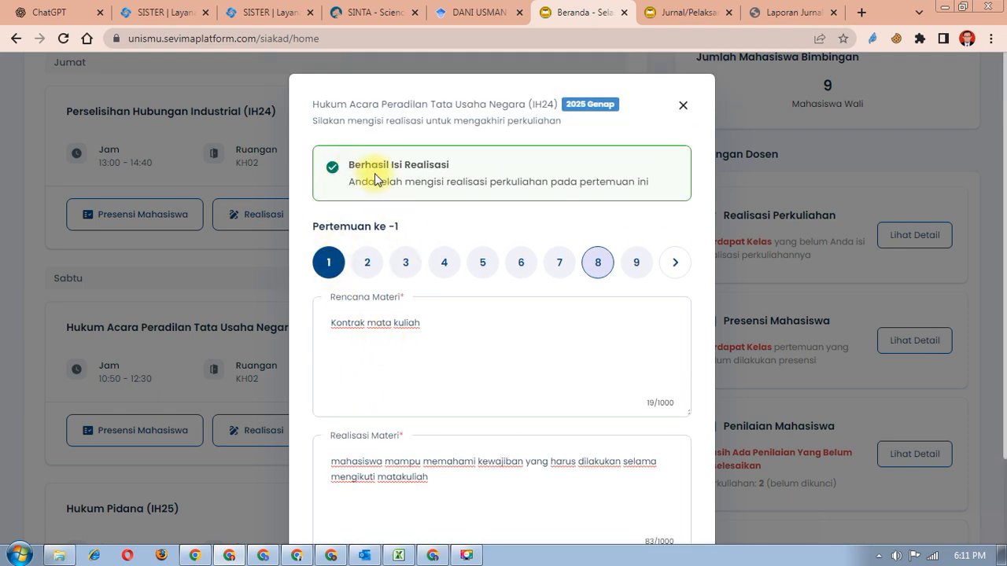
- Close the realisation form, return to the Jurnal/Pelaksanaan Kuliah form, and close the outdated report tab
left_click(683, 104)
left_click(685, 21)
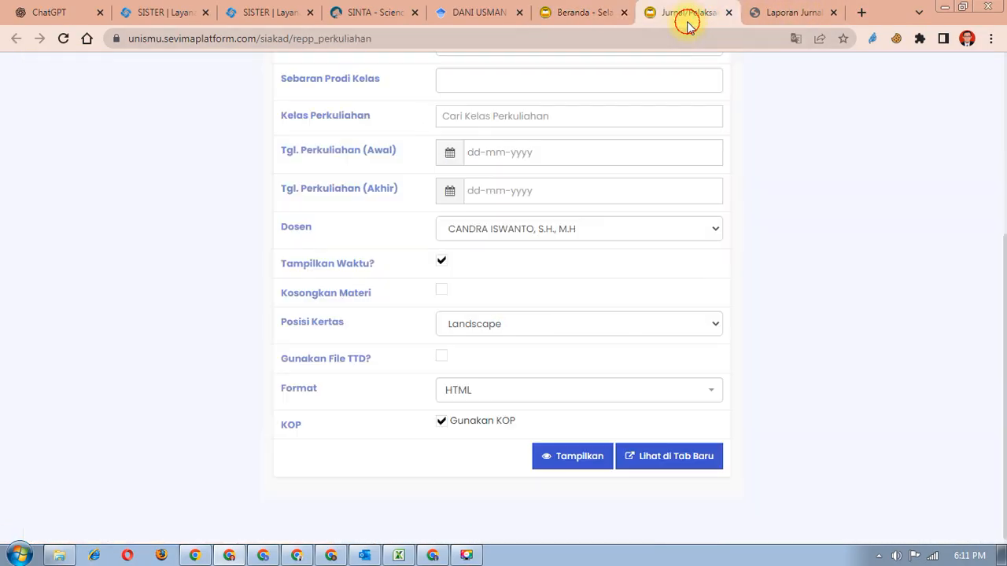
scroll(577, 197, "up", 4)
left_click(792, 13)
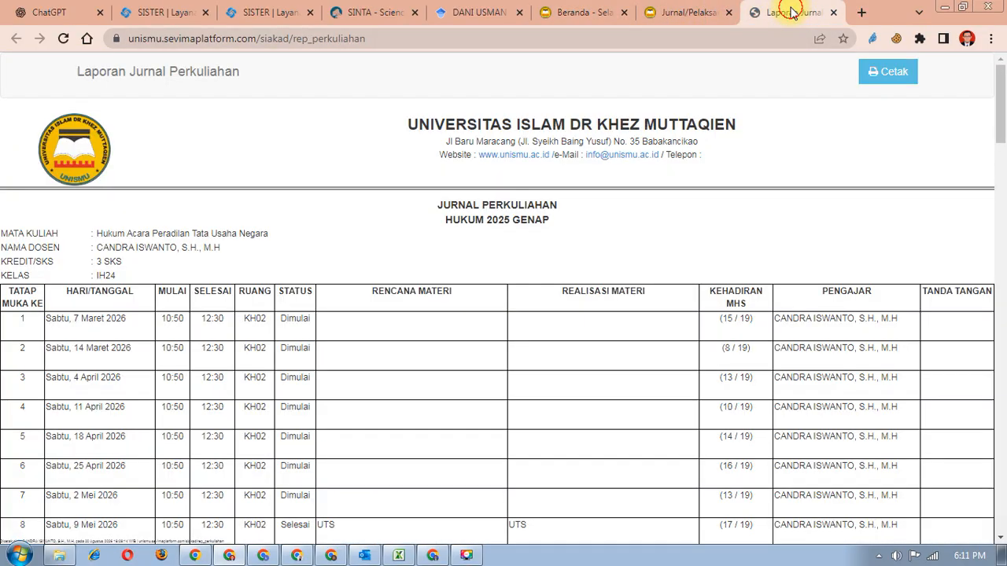
left_click(833, 13)
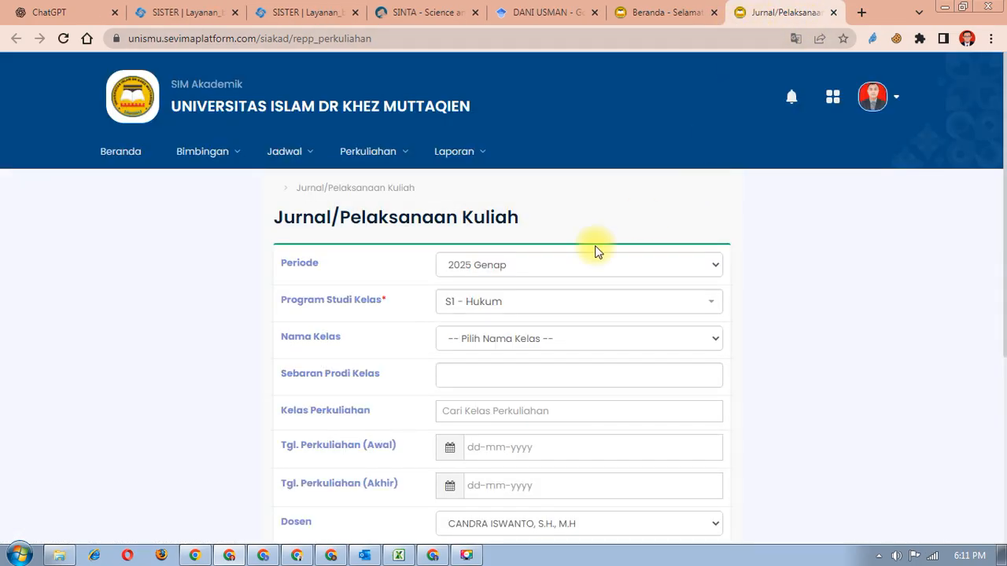
- Generate a fresh lecture journal report for 2025 Genap in a new tab
scroll(477, 349, "down", 4)
scroll(595, 422, "up", 4)
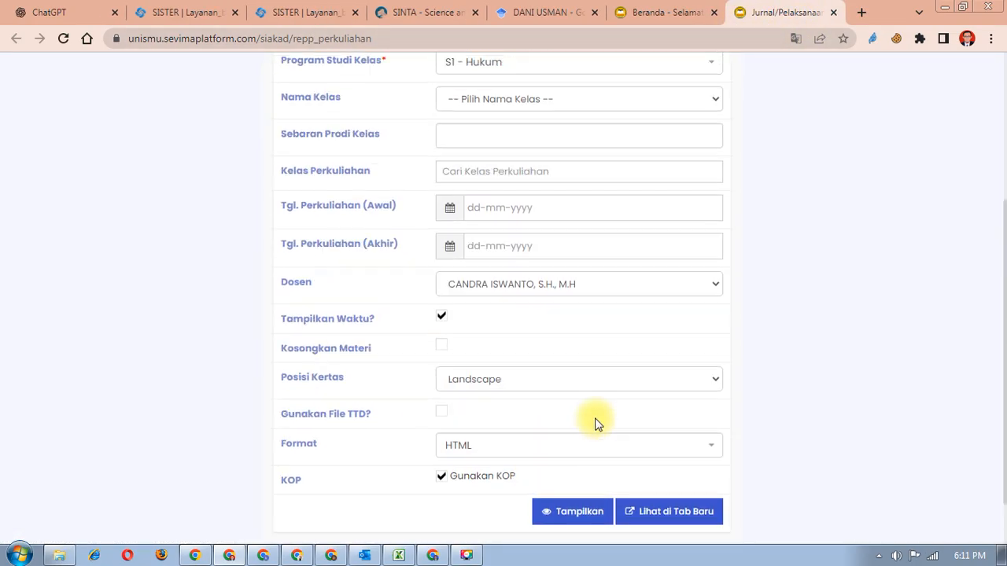
scroll(599, 425, "down", 4)
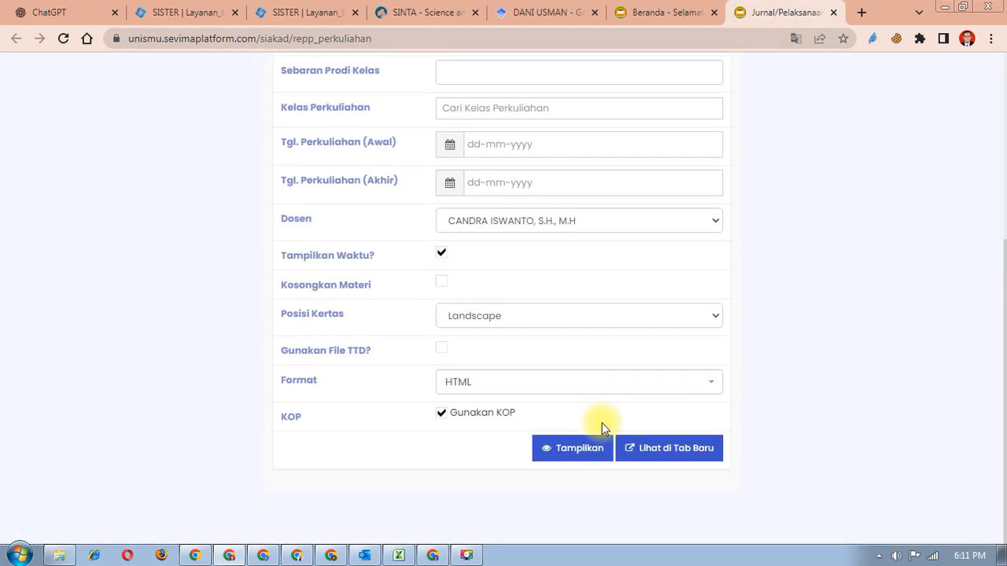
left_click(644, 453)
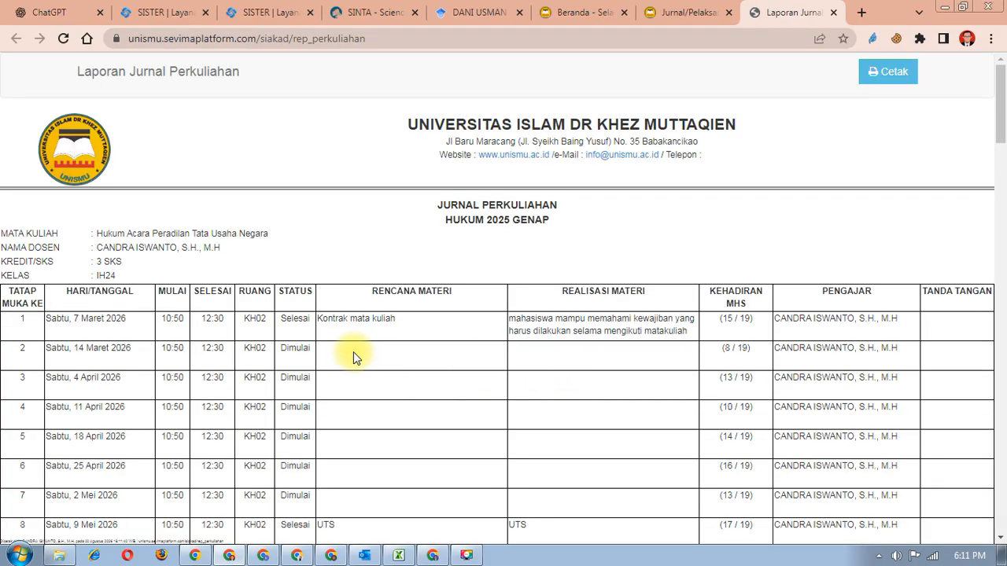
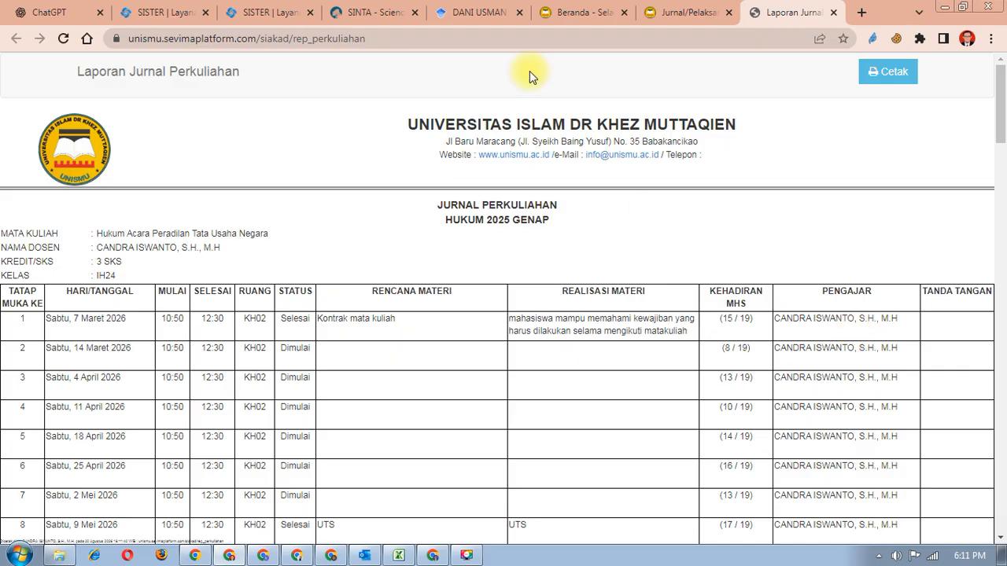
- Review the Laporan Jurnal Perkuliahan report and open its print preview with Save as PDF as destination
scroll(299, 394, "down", 5)
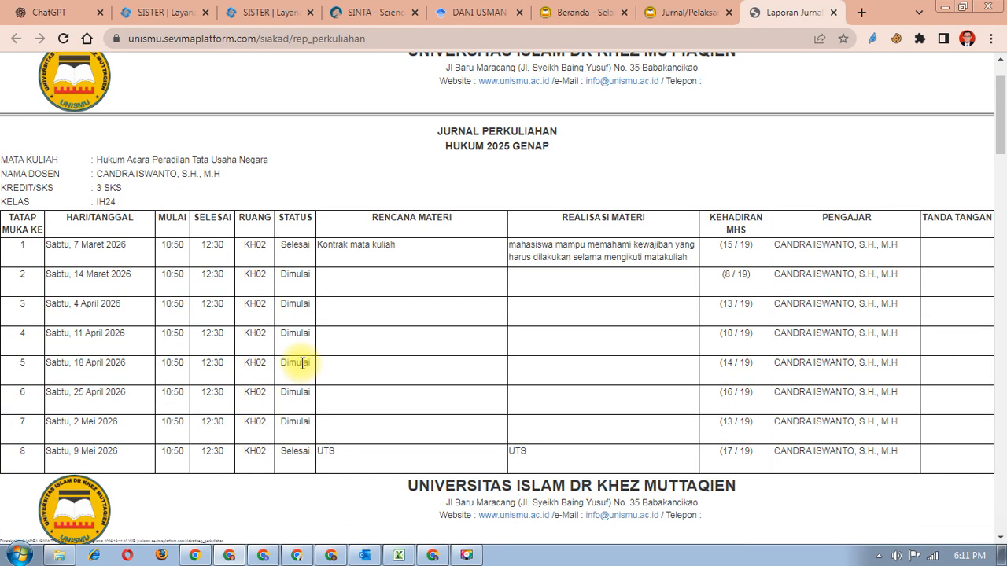
scroll(300, 362, "up", 5)
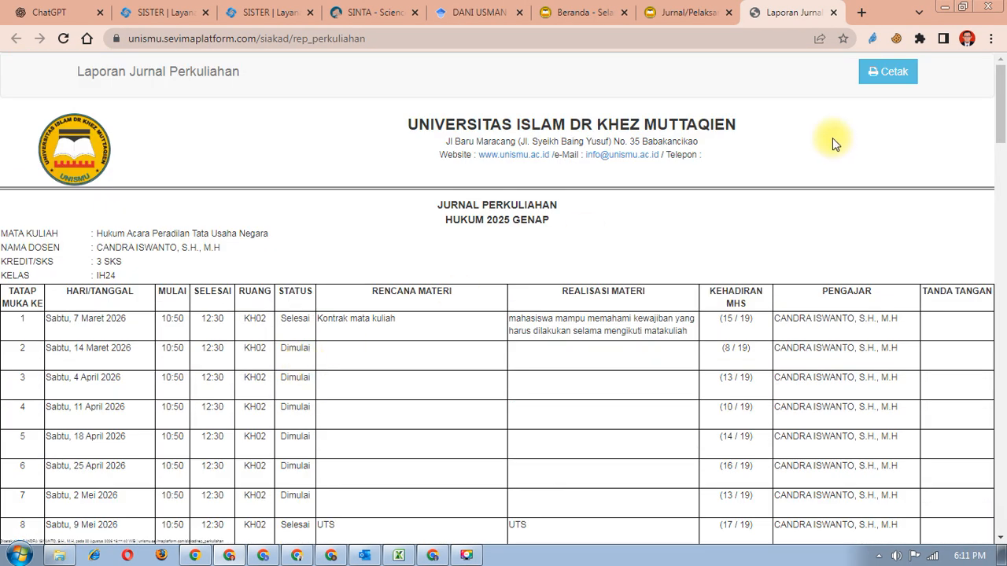
left_click(907, 76)
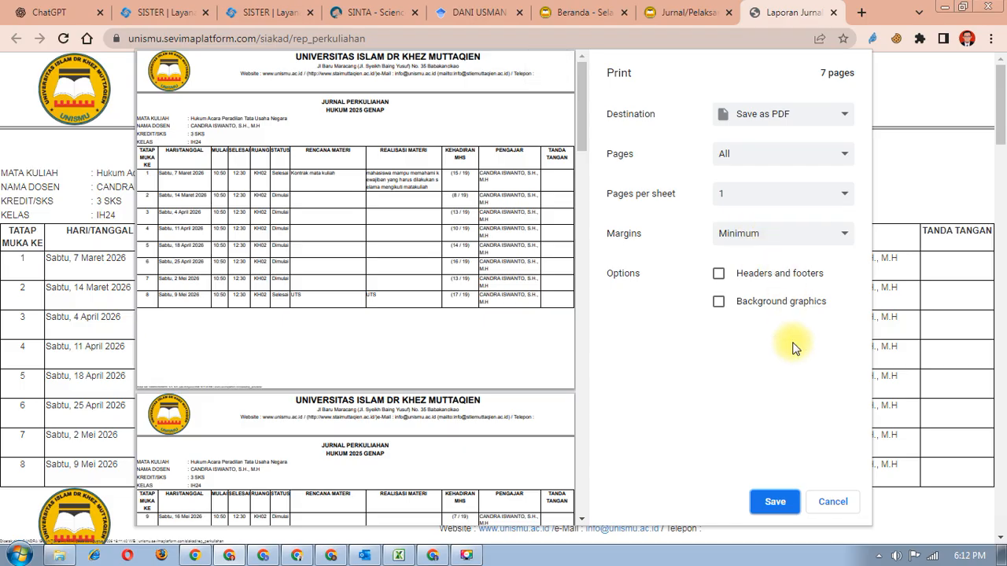
left_click(790, 506)
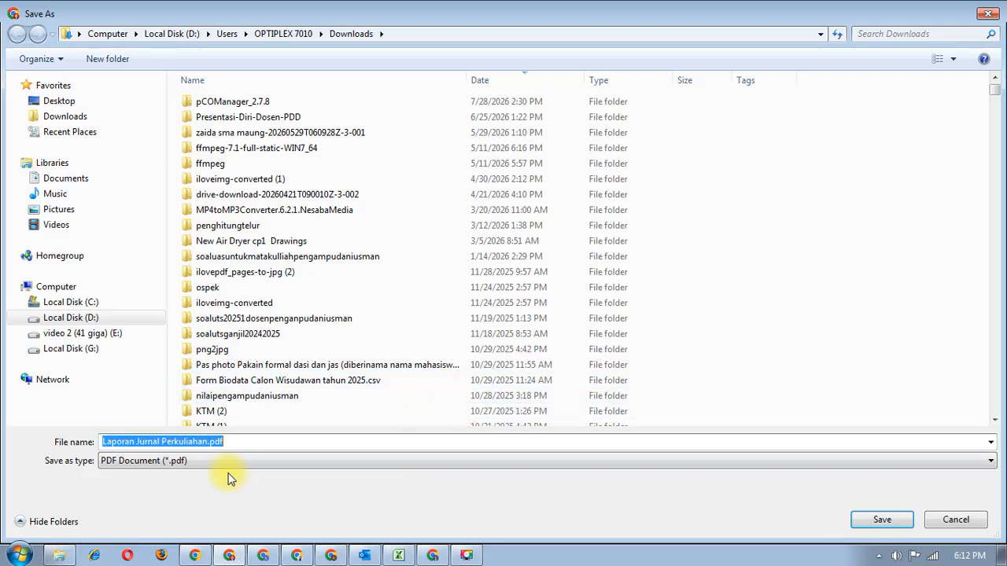
- Save 'Laporan Jurnal Perkuliahan.pdf' to Downloads with the lecturer's name added before .pdf
left_click(208, 443)
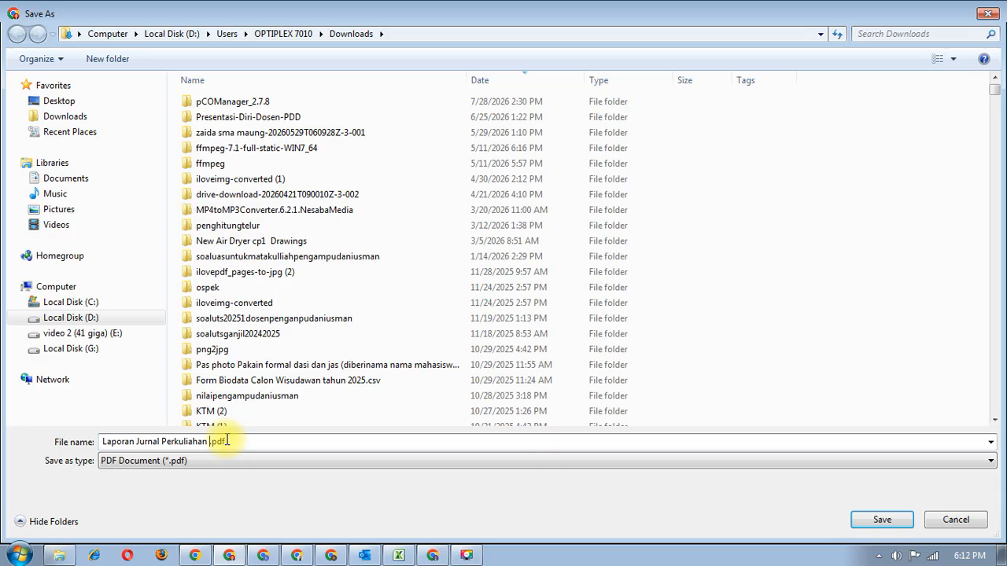
type("bu ")
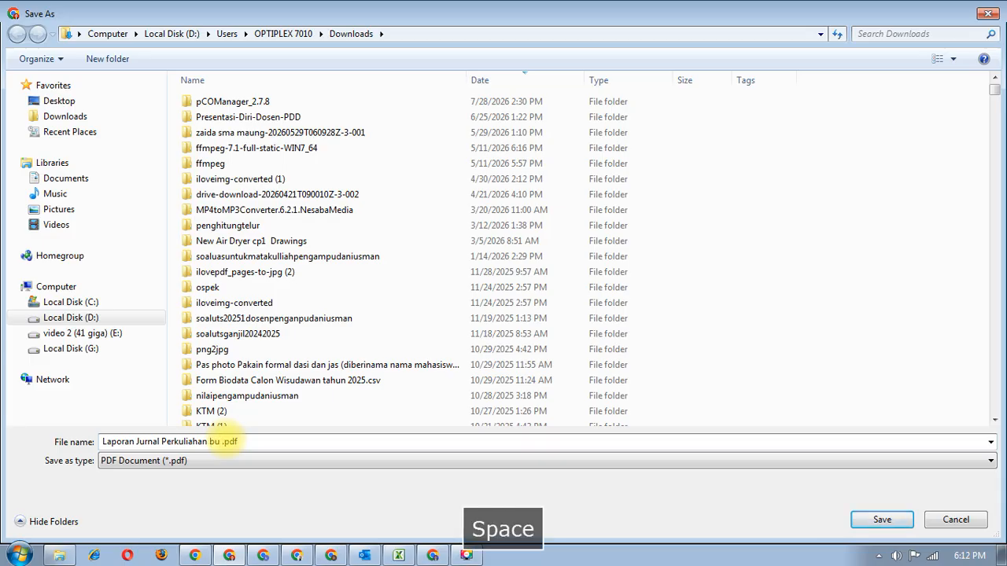
type("fika")
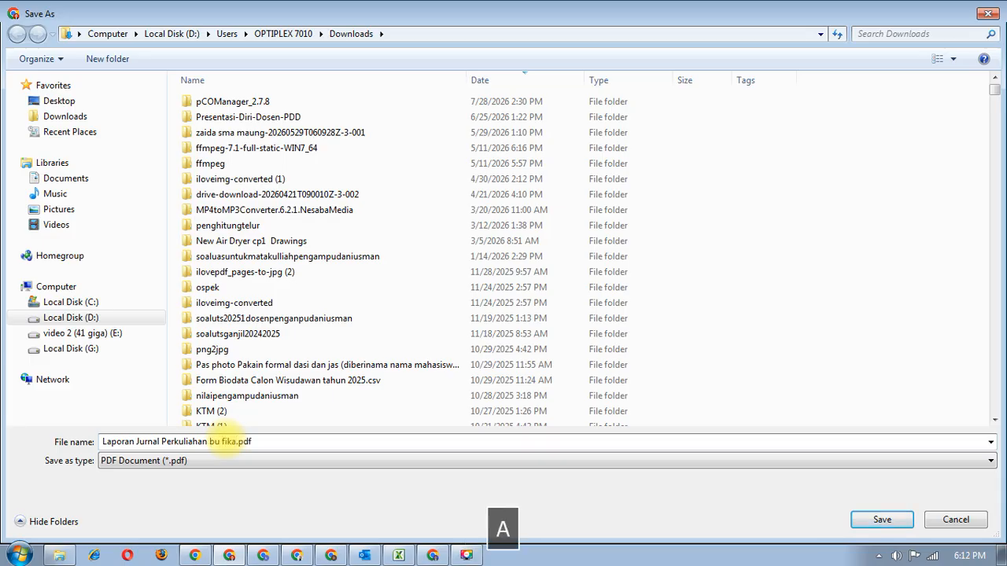
key("shift+Return")
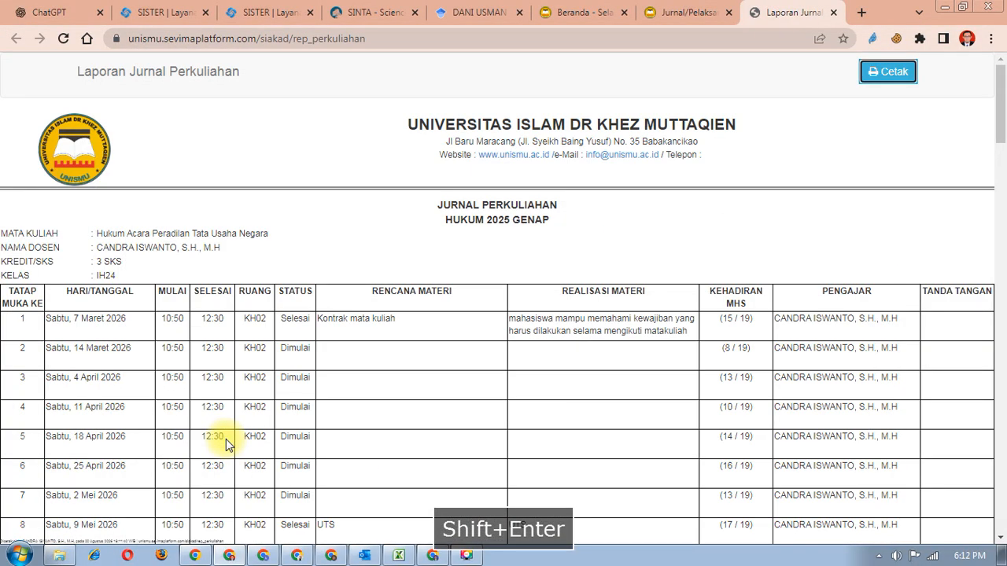
- In the lecturer's SISTER report, enter 'Bukti Ajar' as the document name
left_click(267, 11)
scroll(377, 393, "down", 5)
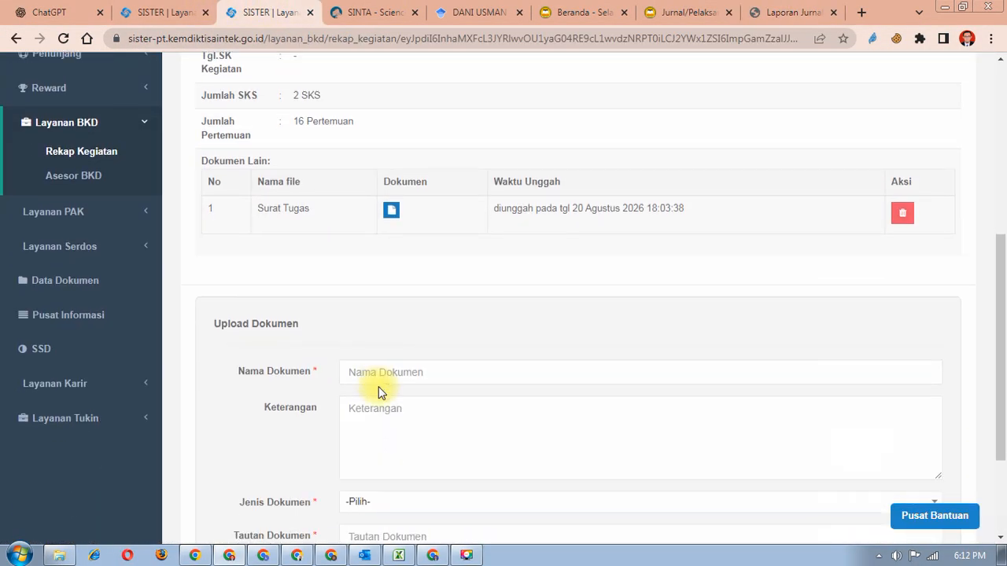
left_click(417, 296)
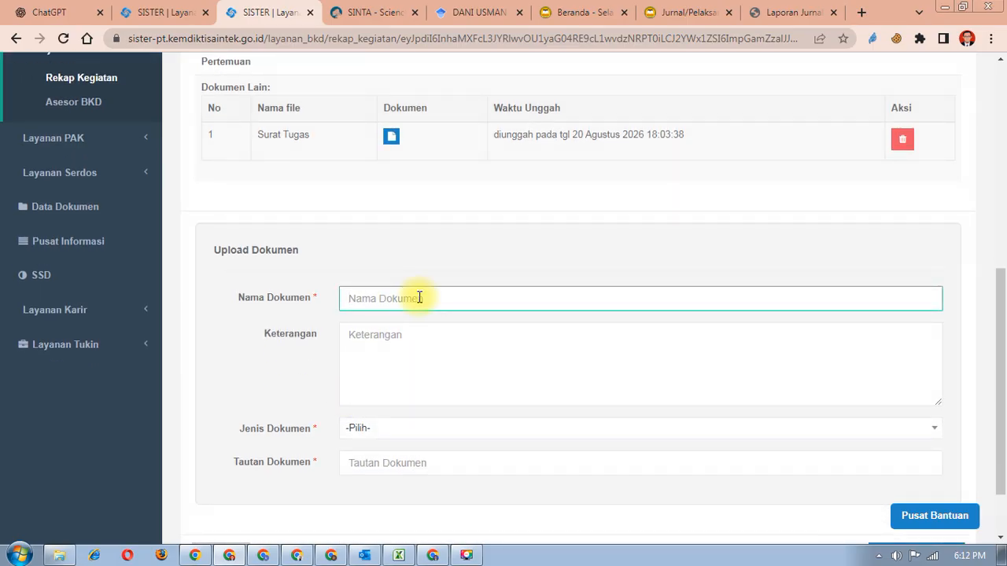
type("B")
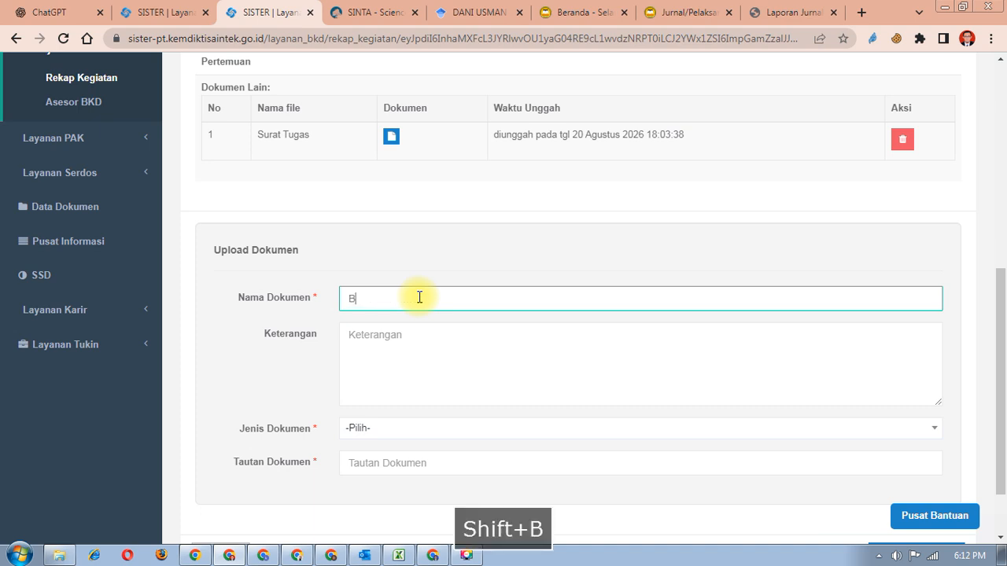
type("ukti ")
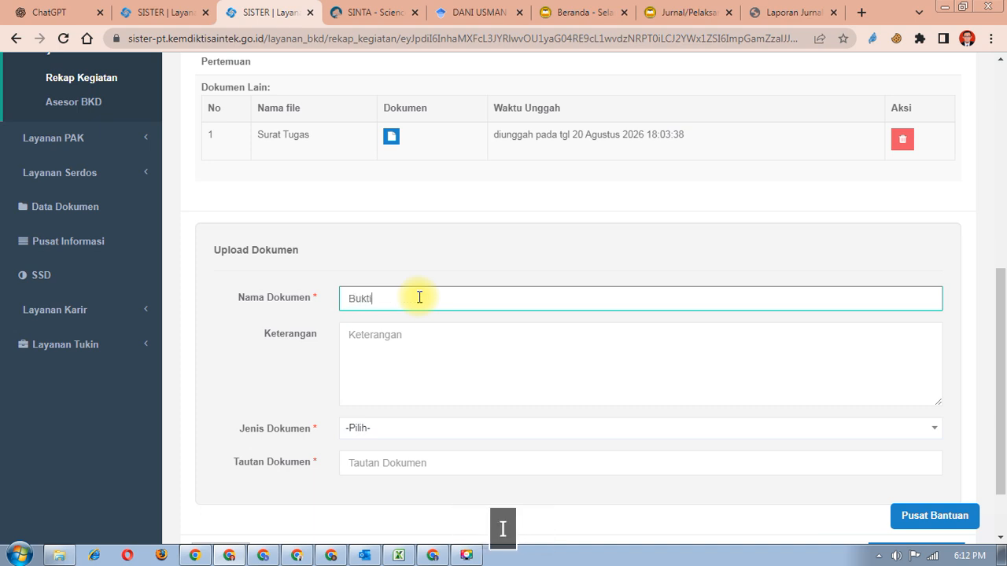
type("Aj")
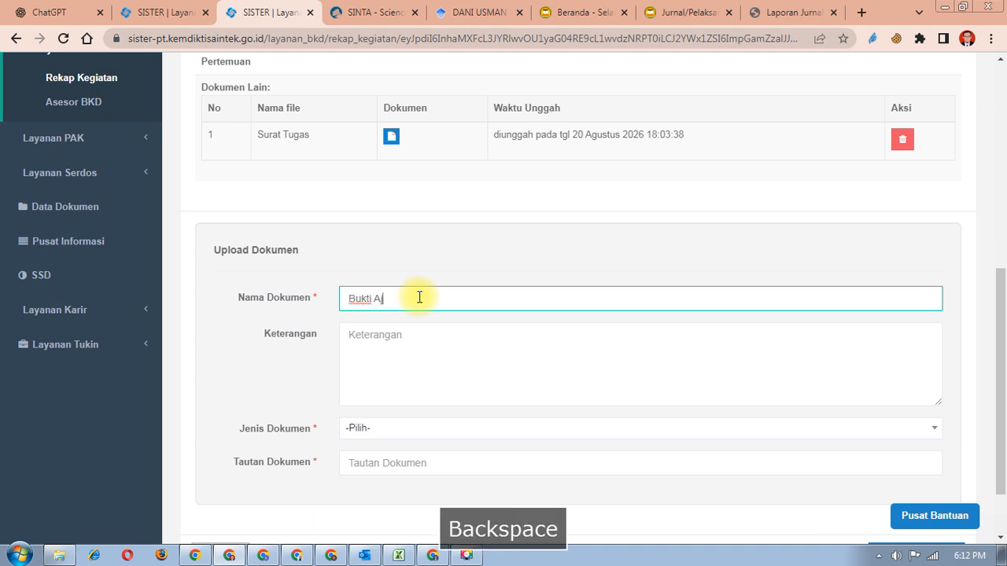
type("Ajar")
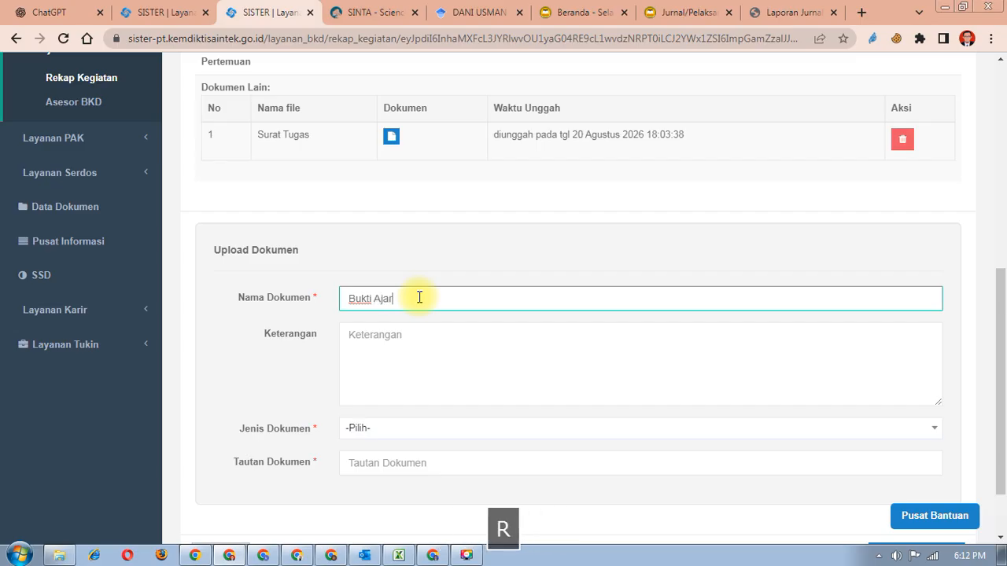
- Search the Jenis Dokumen list and set the document type to Evaluasi hasil
left_click(413, 426)
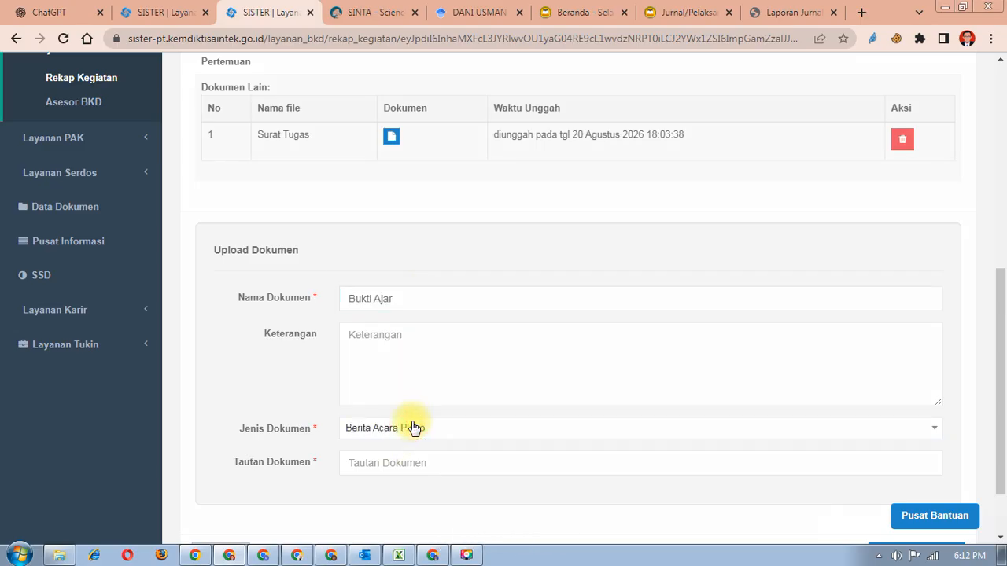
left_click(410, 438)
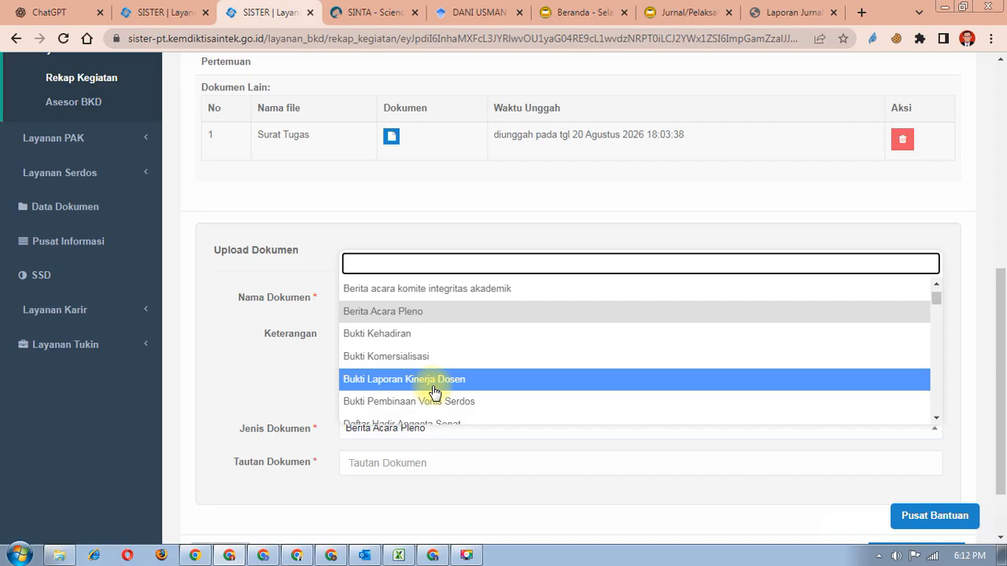
type("b")
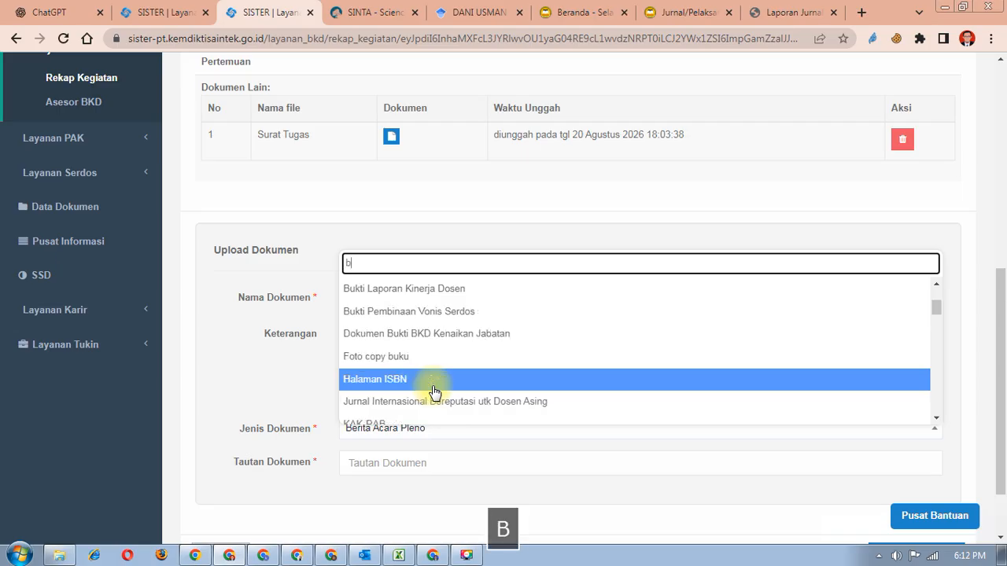
type("ukti")
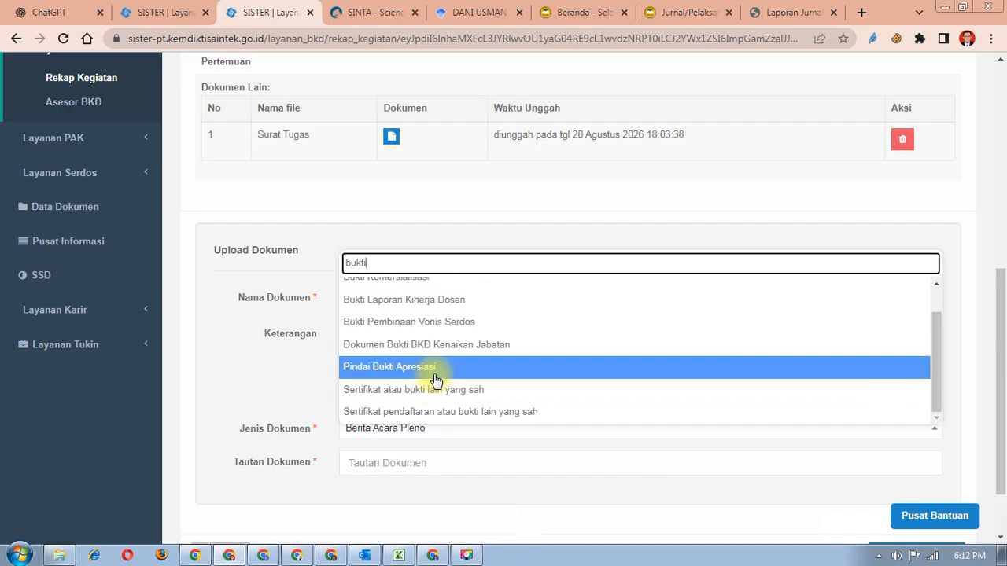
left_click_drag(395, 263, 290, 239)
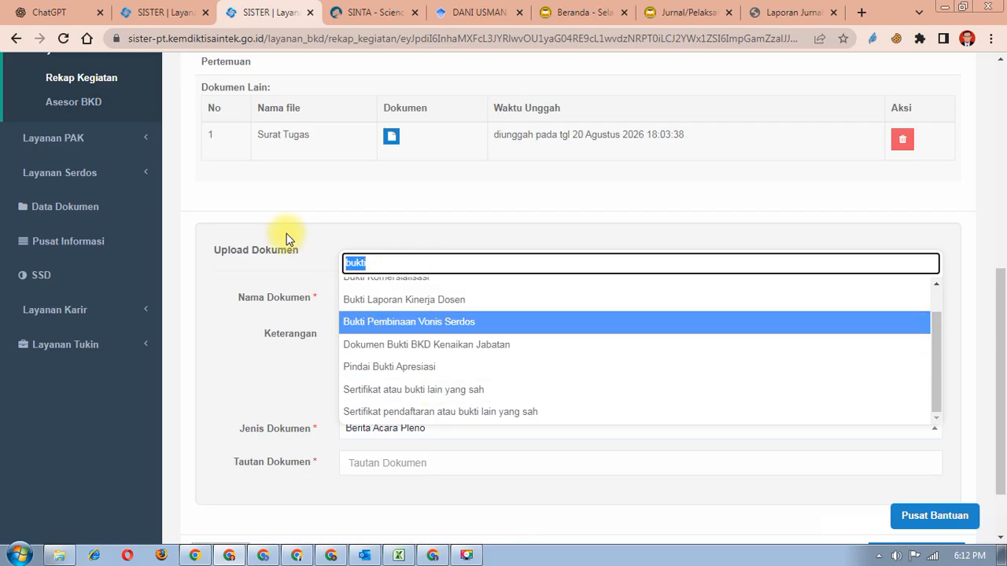
type("hasil")
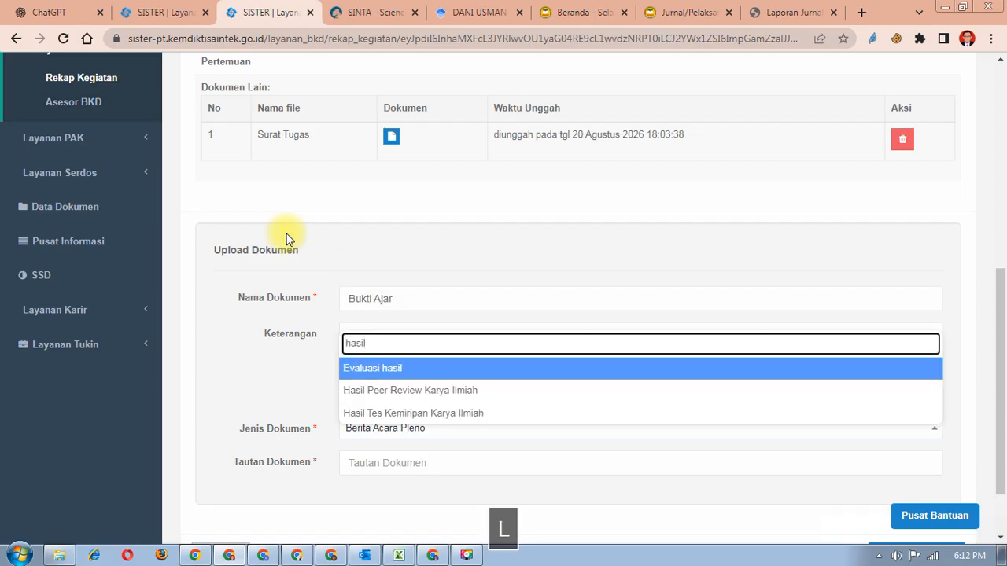
key("BackSpace")
key("BackSpace")
key("BackSpace")
key("BackSpace")
key("BackSpace")
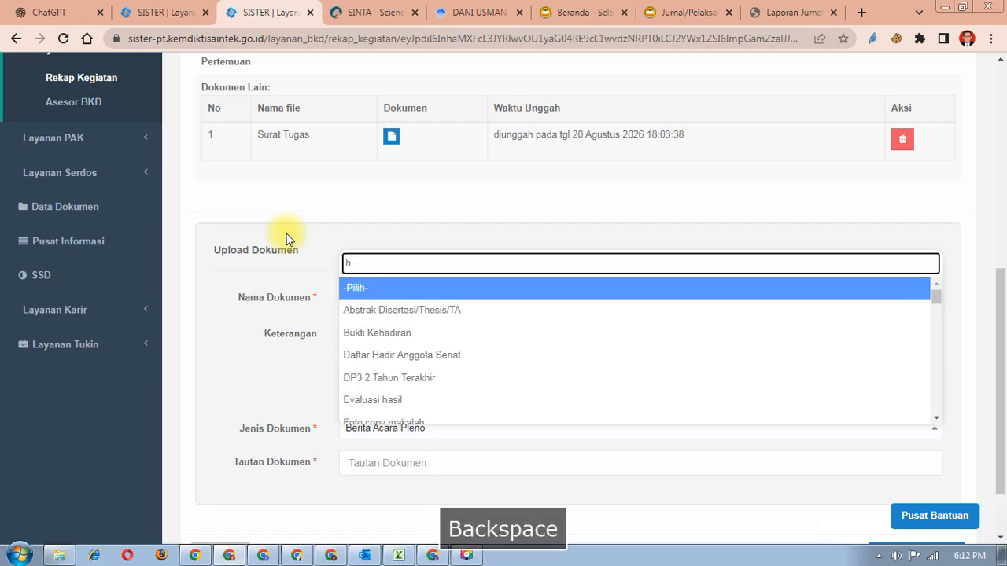
type("ea")
key("BackSpace")
key("BackSpace")
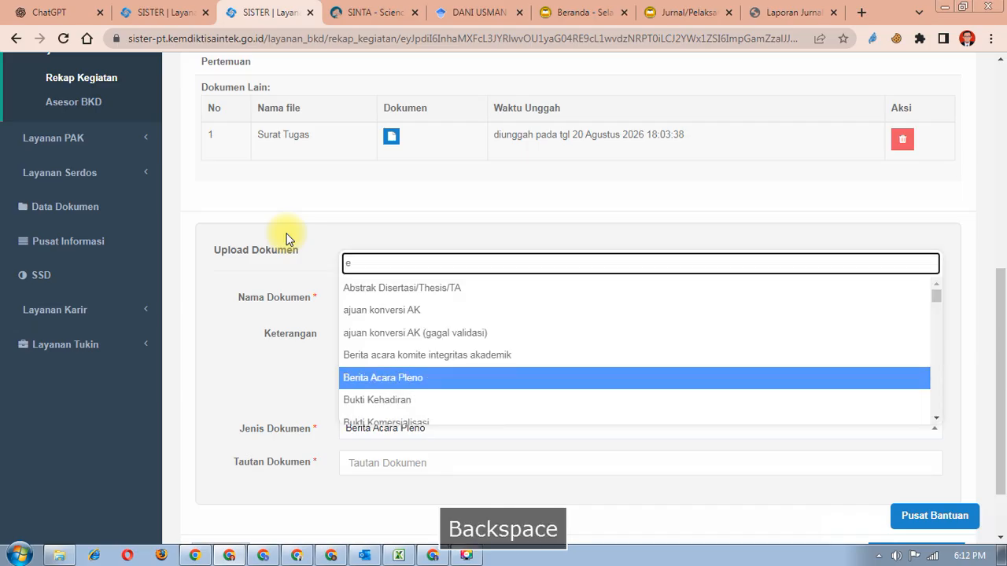
type("eva")
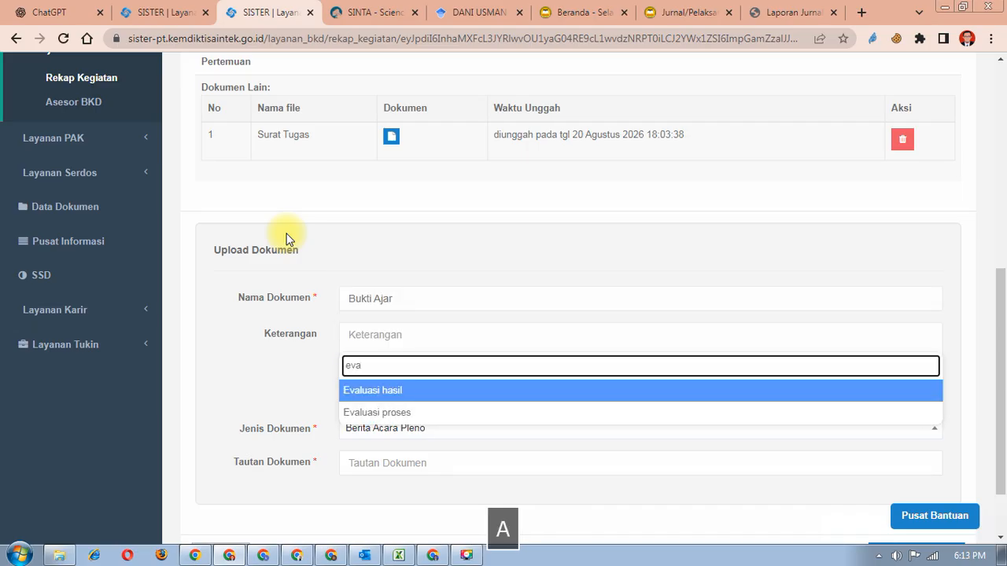
key("BackSpace")
key("BackSpace")
key("BackSpace")
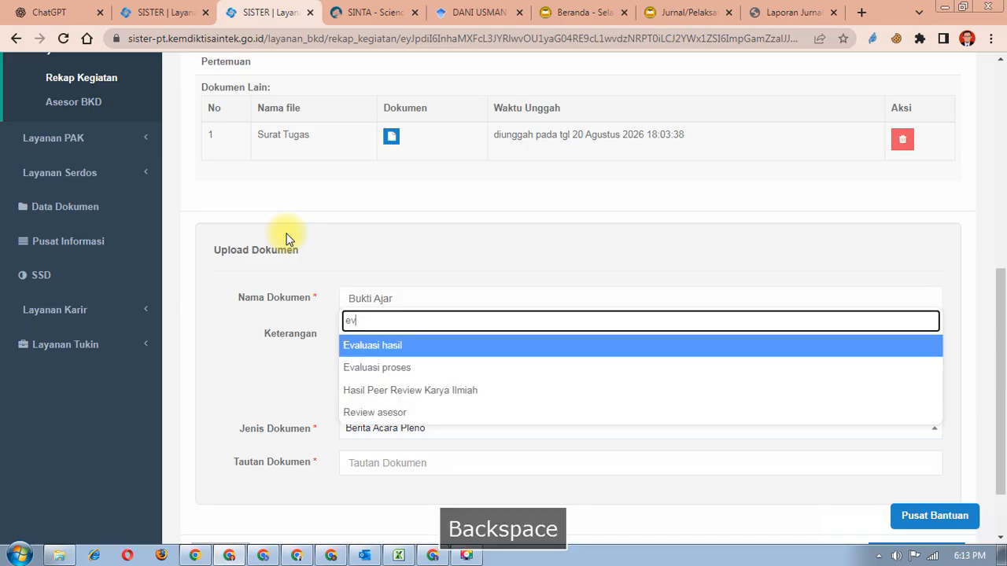
type("hasil")
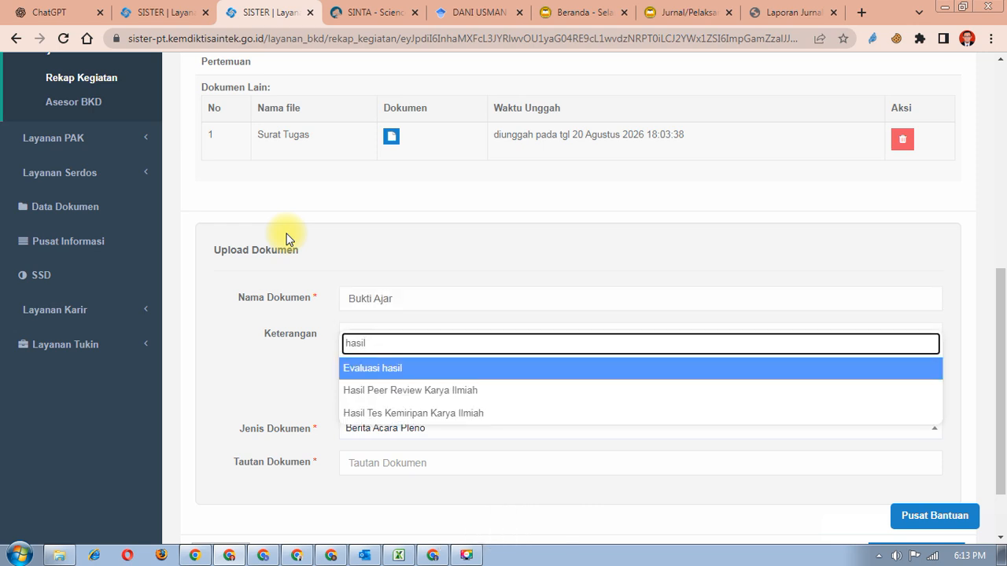
key("BackSpace")
key("BackSpace")
key("BackSpace")
key("BackSpace")
key("BackSpace")
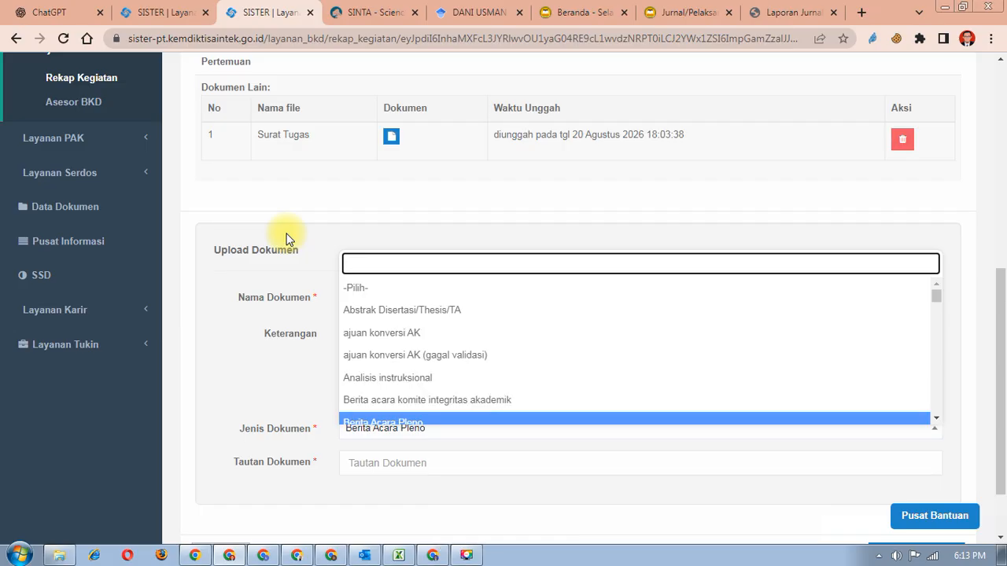
type("hasil")
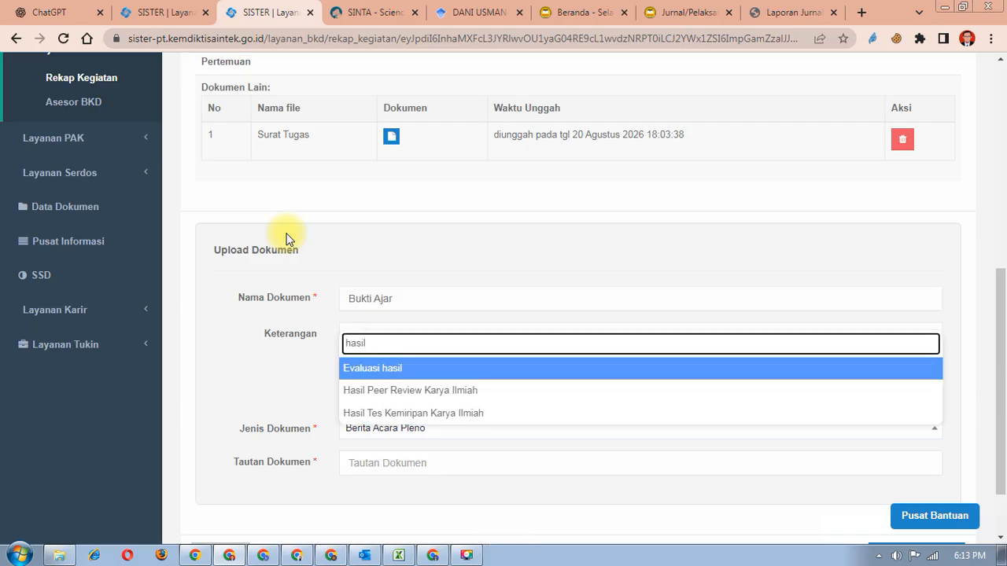
scroll(287, 239, "up", 1)
left_click(391, 439)
- Focus the Tautan Dokumen field and bring up the Drive BKD FH › 20252 folder
scroll(391, 438, "down", 1)
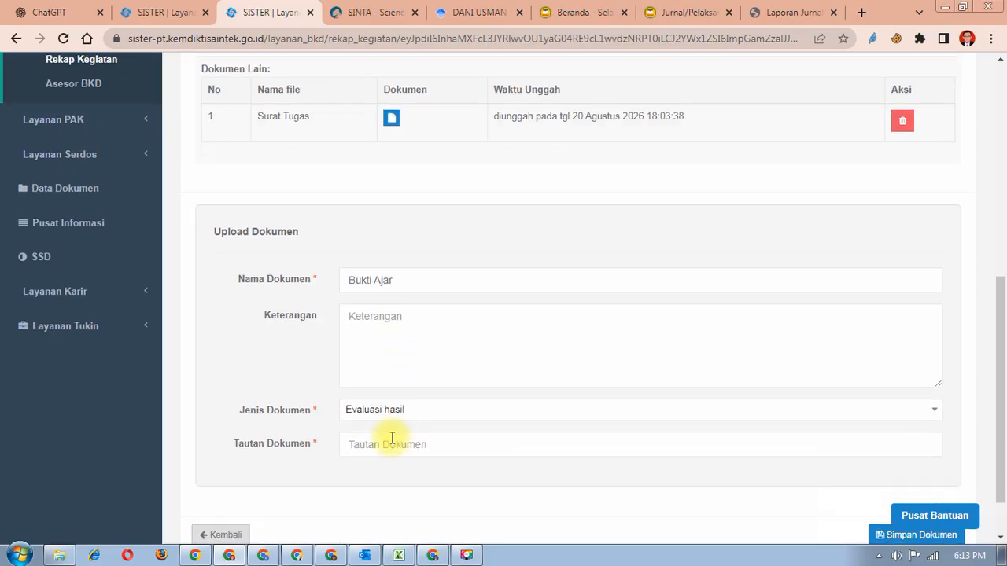
scroll(392, 438, "down", 1)
left_click(405, 385)
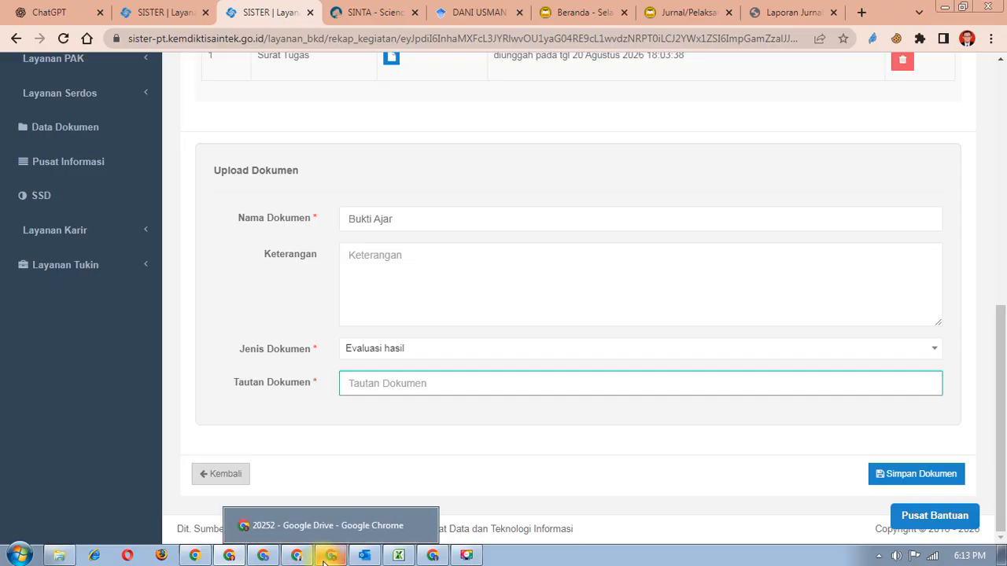
left_click(328, 559)
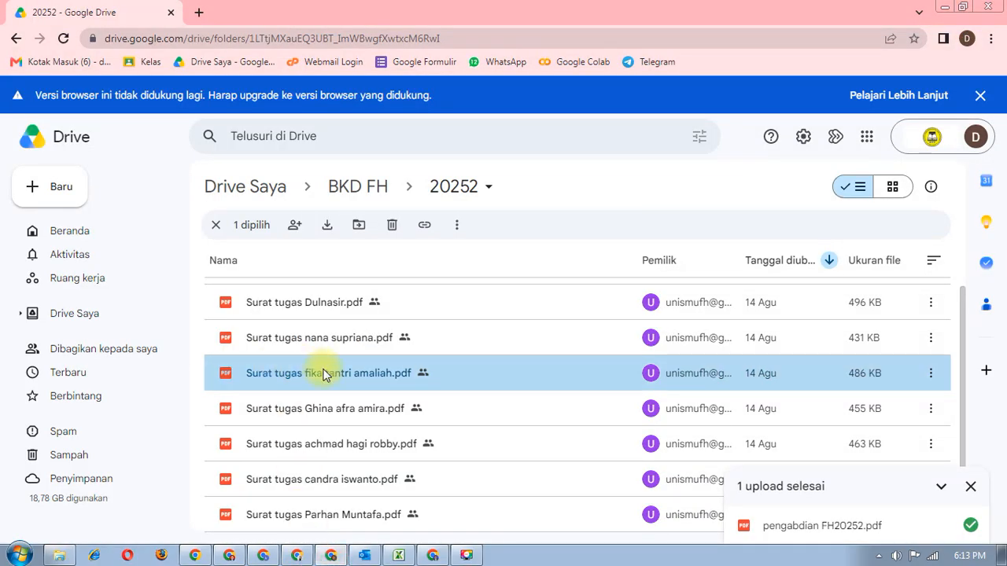
- Upload the lecture-journal report PDF from Downloads into the Drive 20252 folder
left_click(57, 559)
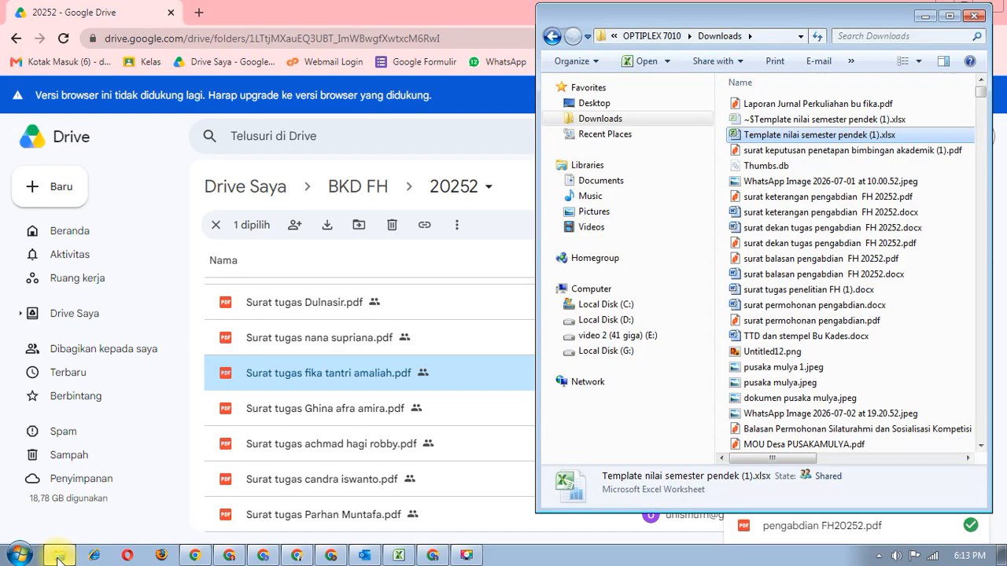
left_click(840, 105)
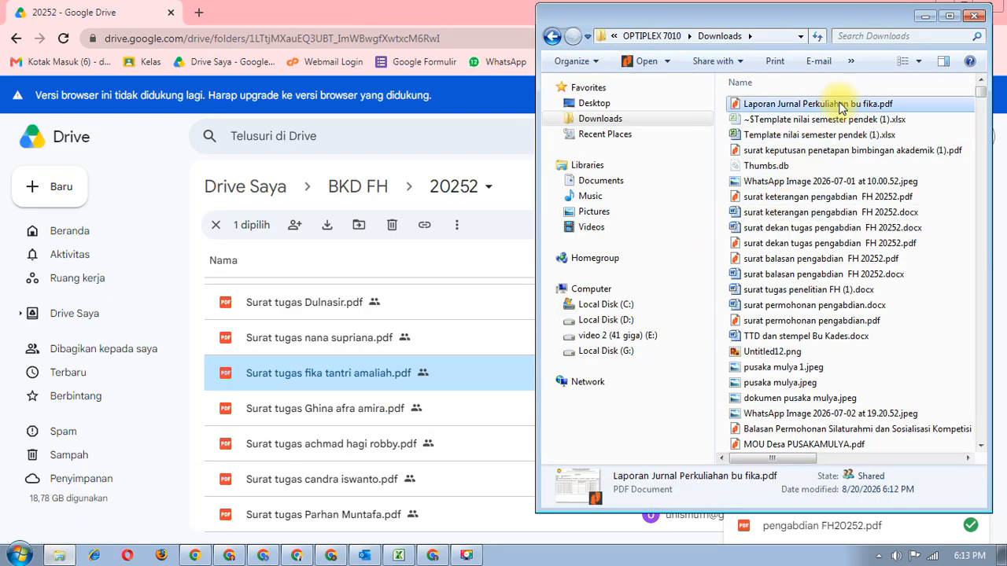
left_click_drag(842, 107, 396, 415)
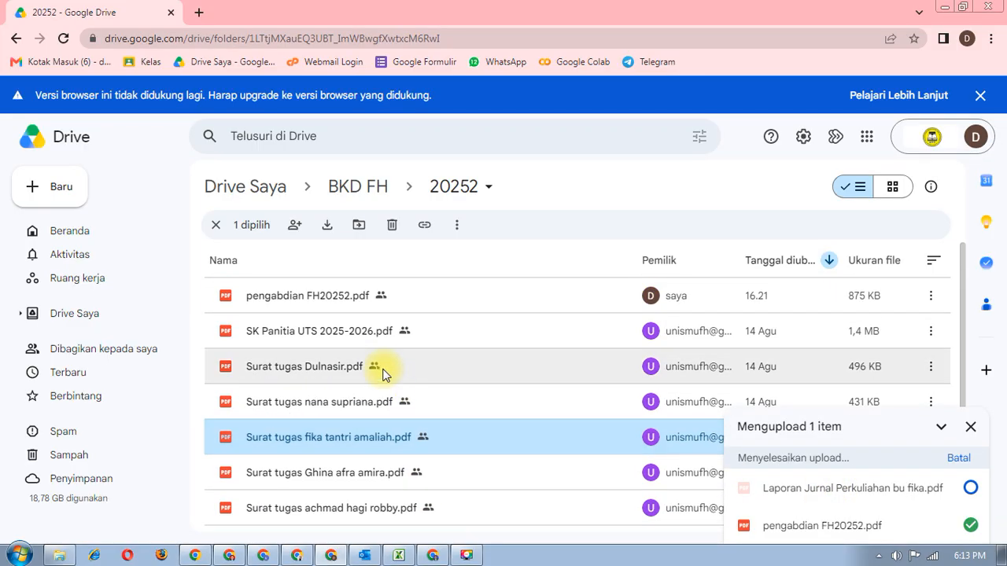
- Copy the uploaded report's share link via Bagikan > Salin link and return to SISTER
left_click(368, 296)
right_click(370, 297)
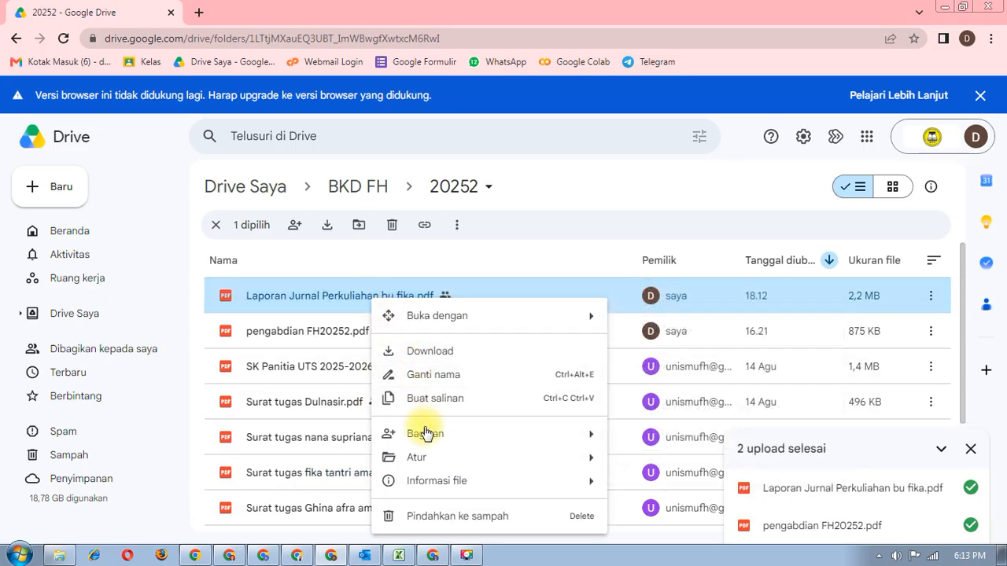
mouse_move(425, 434)
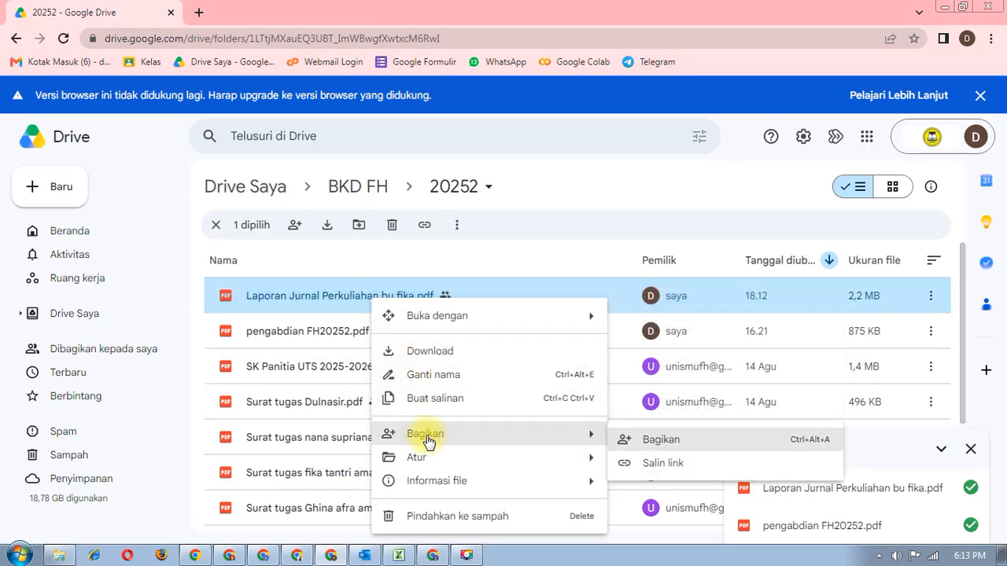
left_click(649, 463)
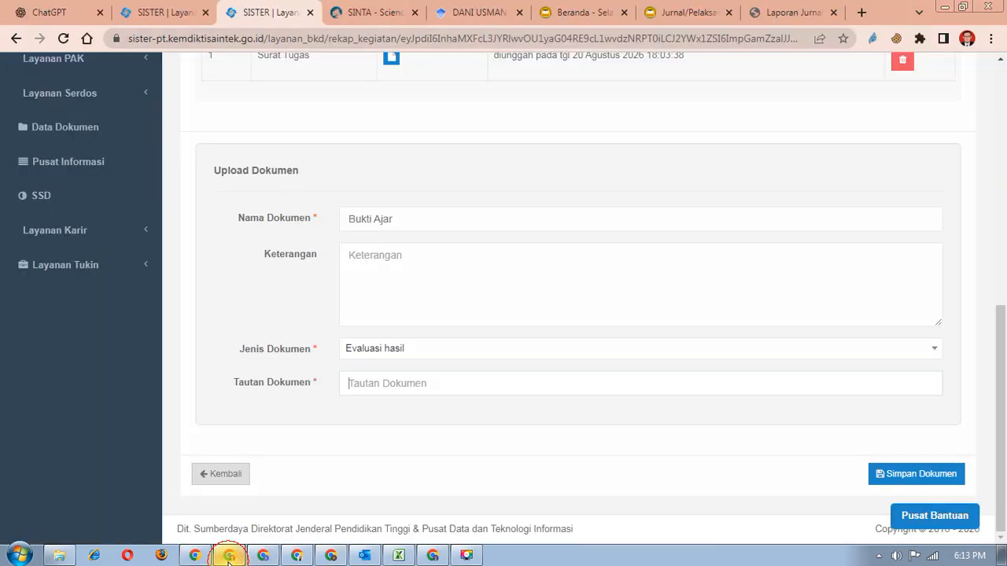
left_click(229, 556)
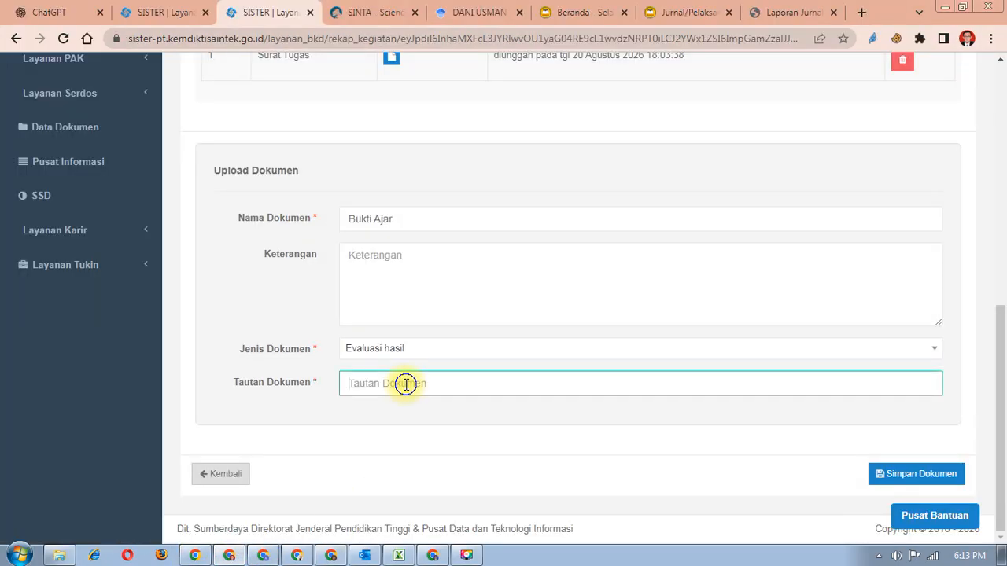
- Paste the Drive link into Tautan Dokumen and save the Bukti Ajar document
right_click(405, 382)
left_click(440, 270)
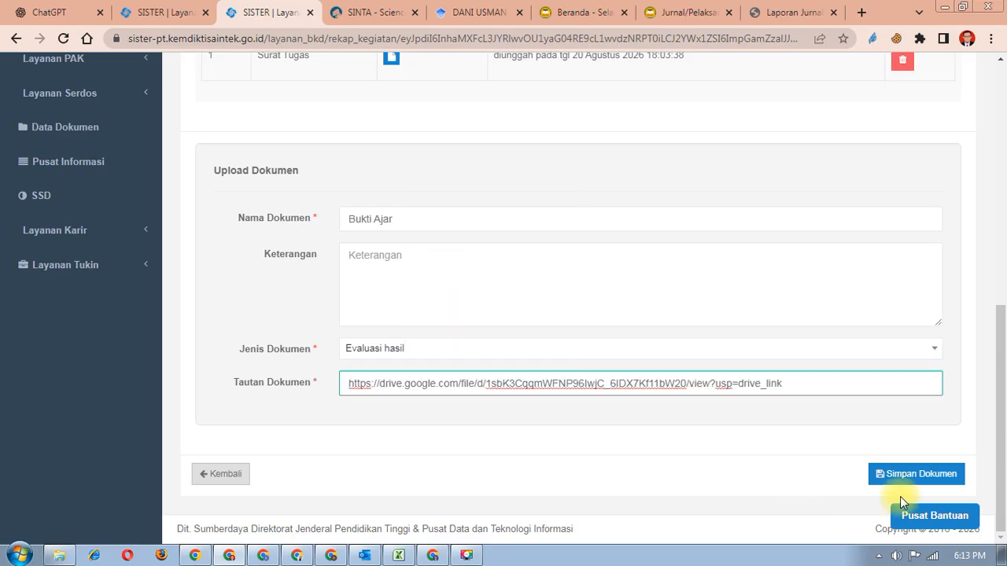
left_click(905, 475)
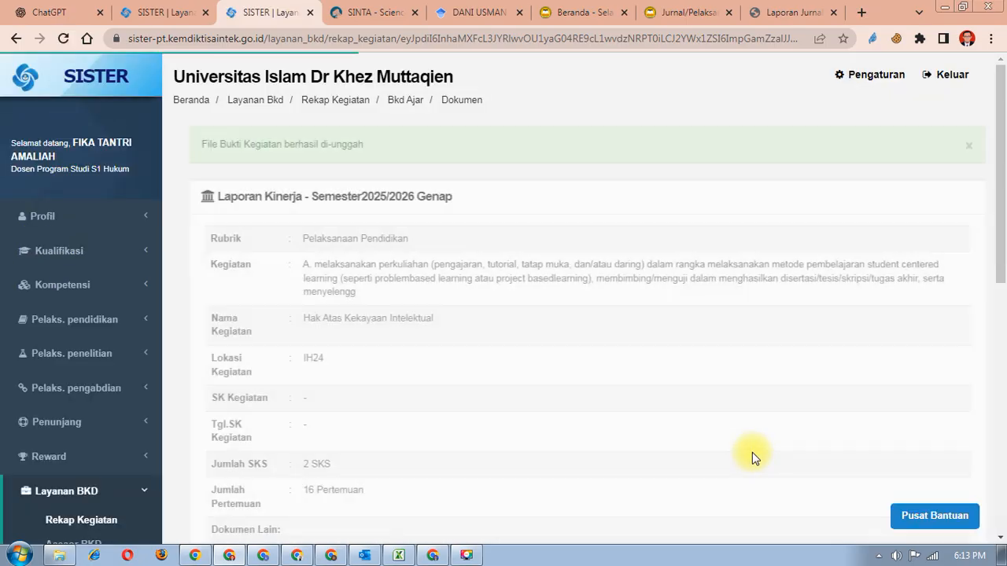
scroll(586, 398, "down", 4)
scroll(576, 392, "down", 1)
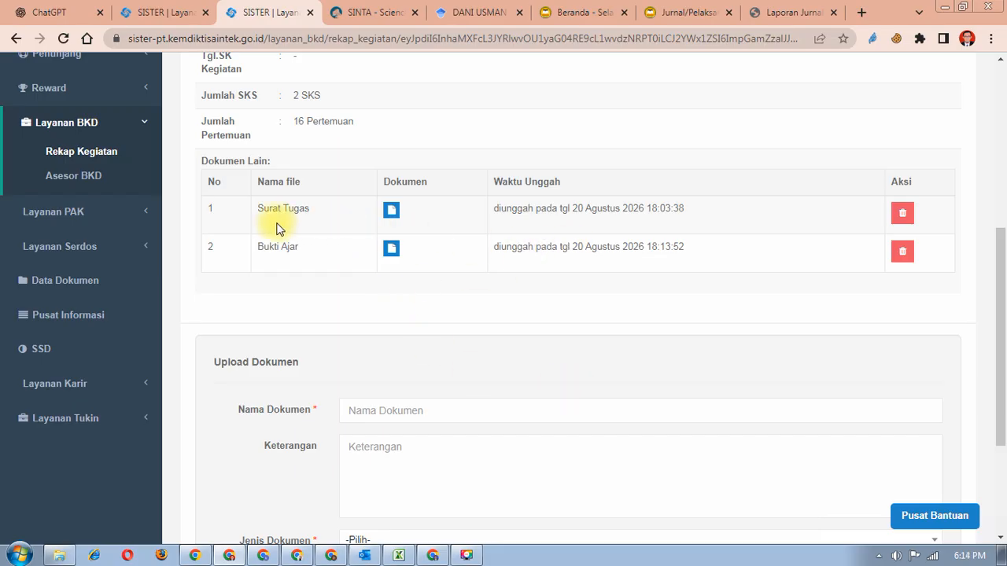
- Open and check the Surat Tugas and Bukti Ajar documents, closing each preview
left_click(391, 211)
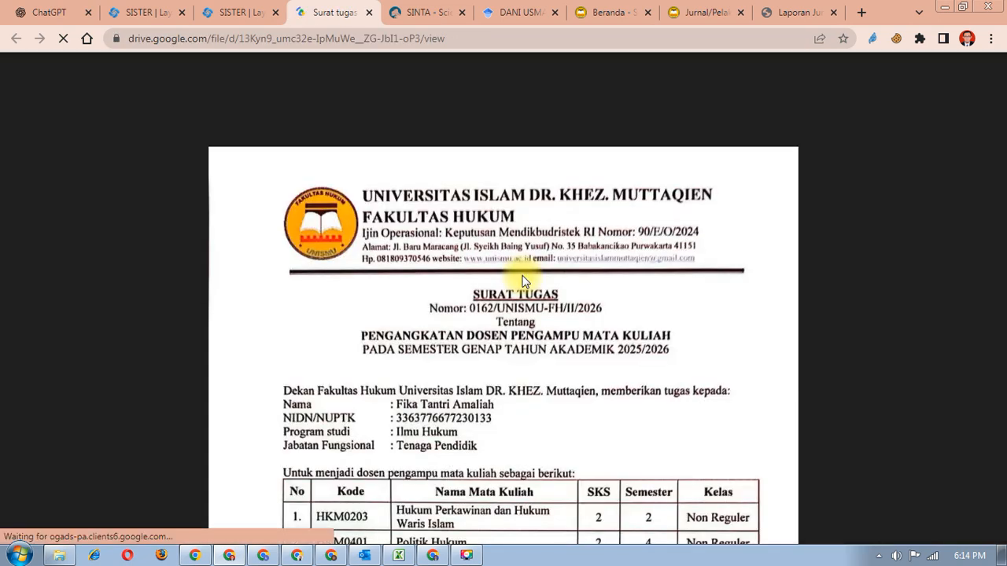
scroll(565, 377, "down", 3)
scroll(561, 358, "down", 3)
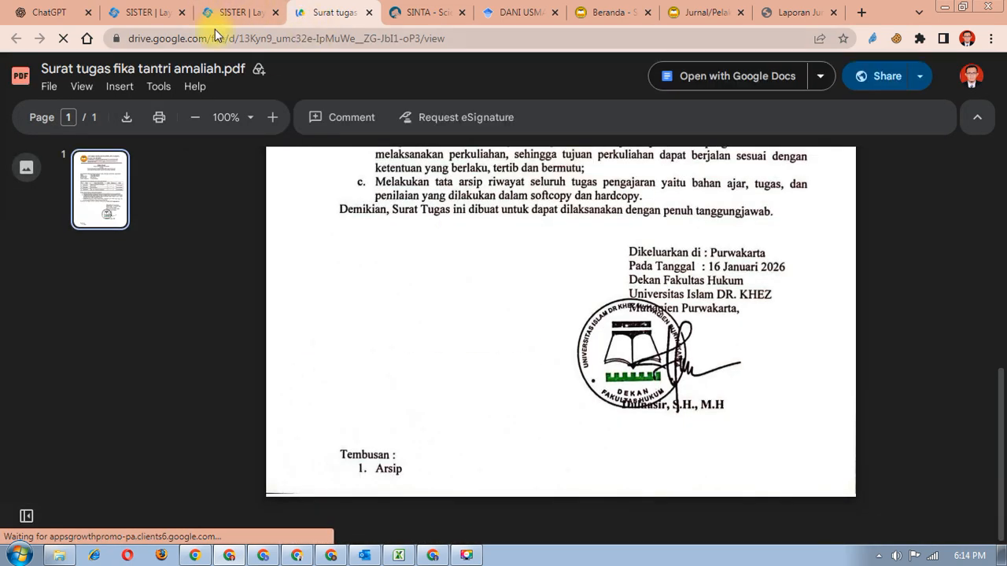
left_click(369, 13)
left_click(389, 252)
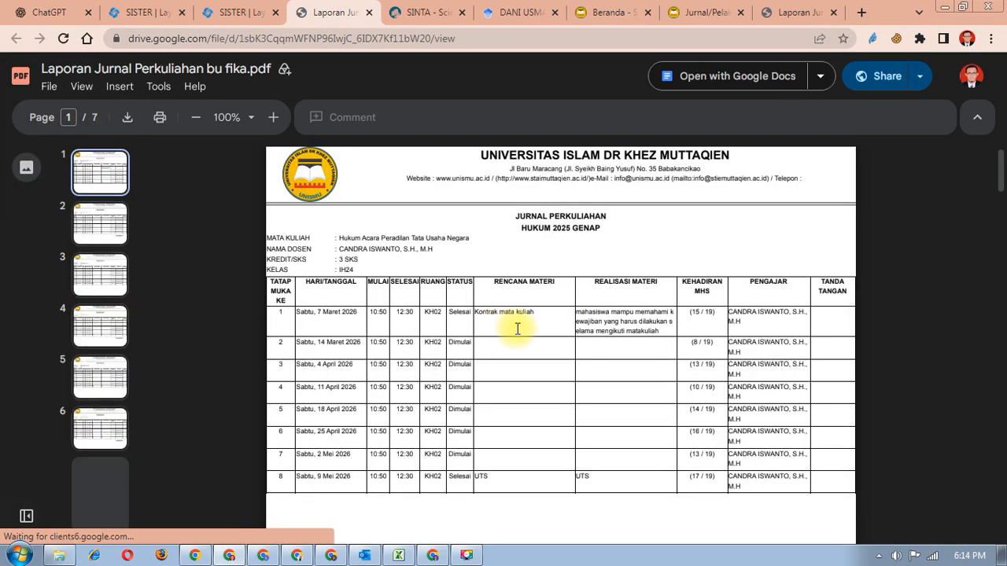
scroll(529, 334, "down", 15)
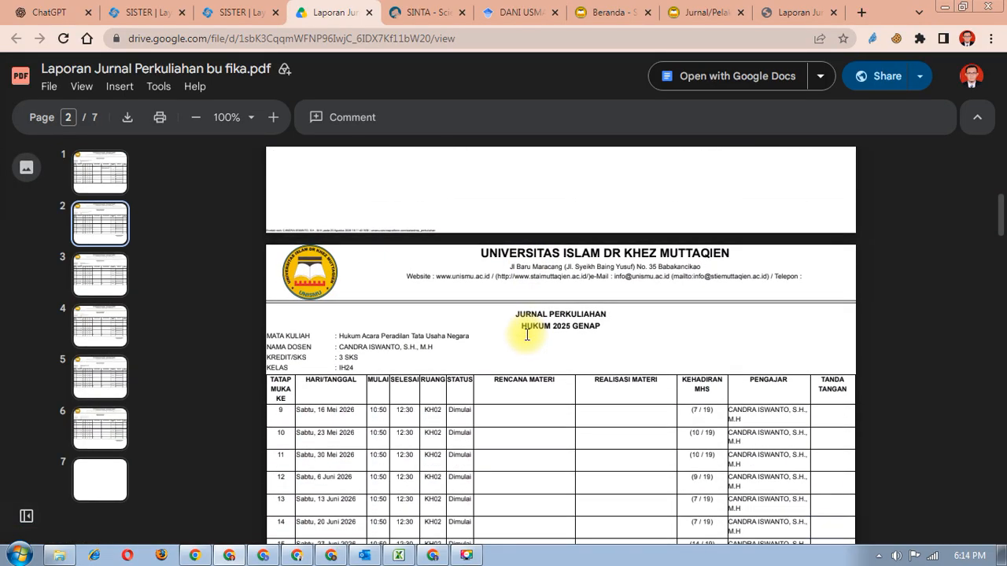
scroll(527, 335, "down", 10)
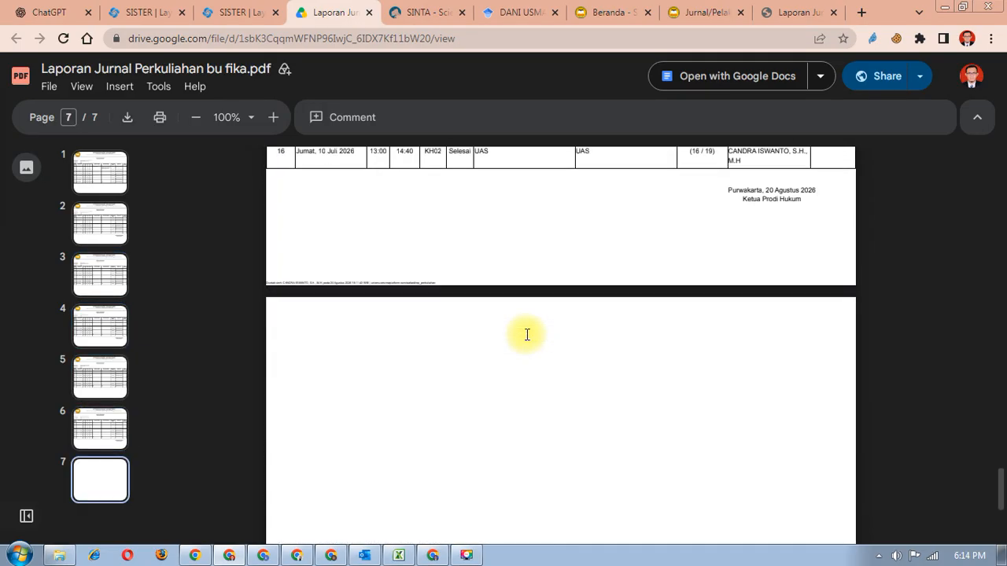
scroll(527, 332, "up", 10)
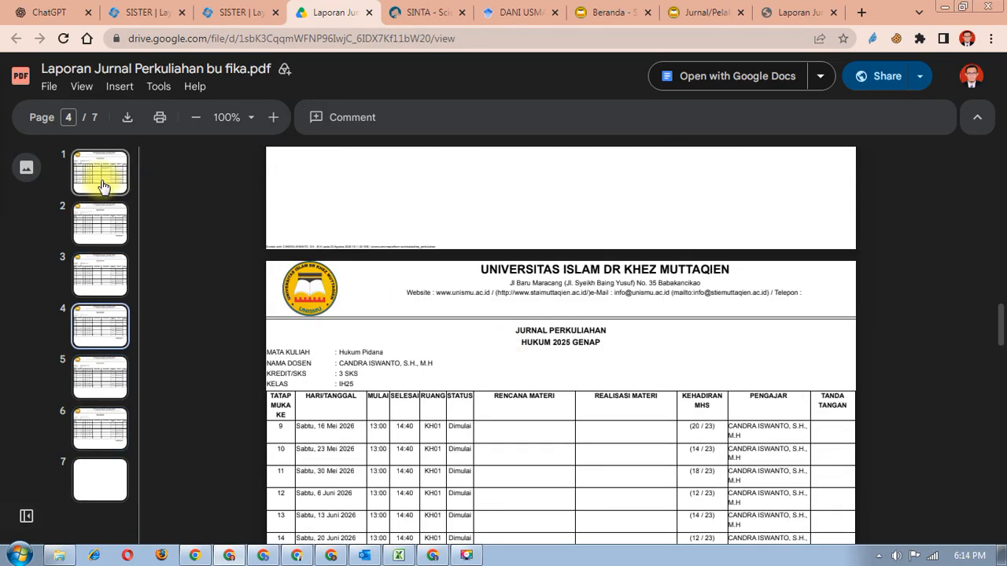
left_click(371, 15)
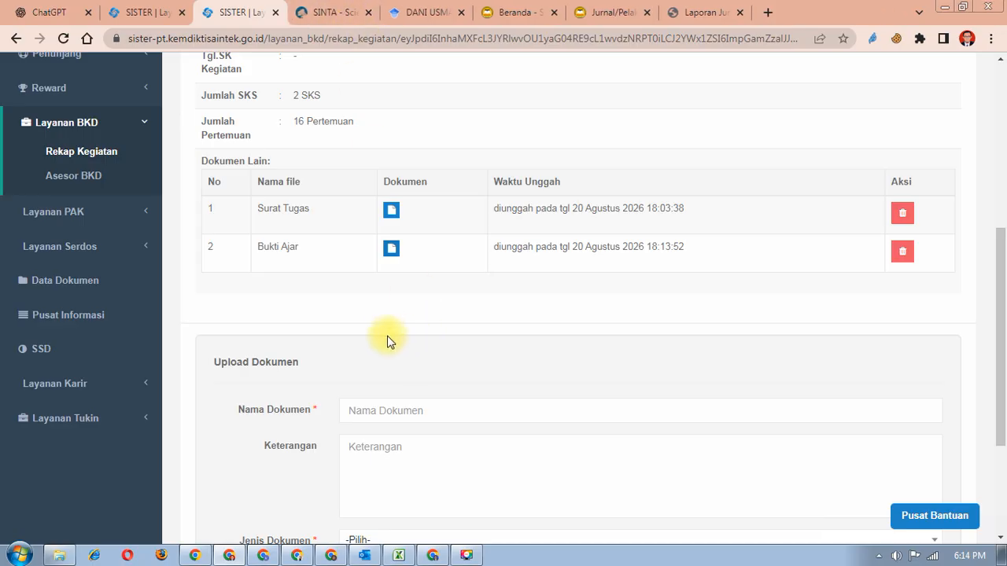
- Delete the Bukti Ajar row, keeping Surat Tugas, and go back to Rekap Kegiatan
scroll(333, 337, "up", 3)
scroll(330, 340, "down", 1)
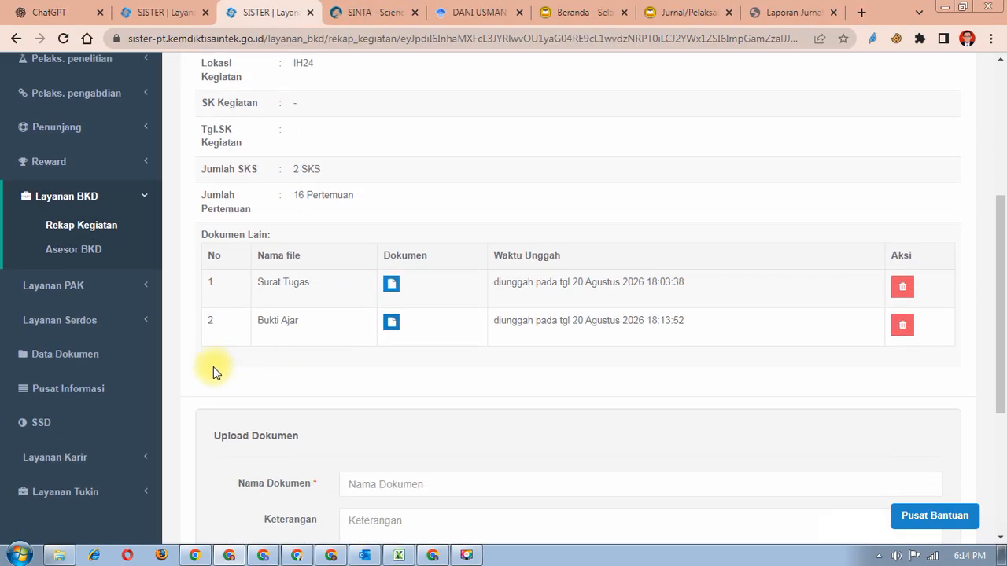
left_click(903, 329)
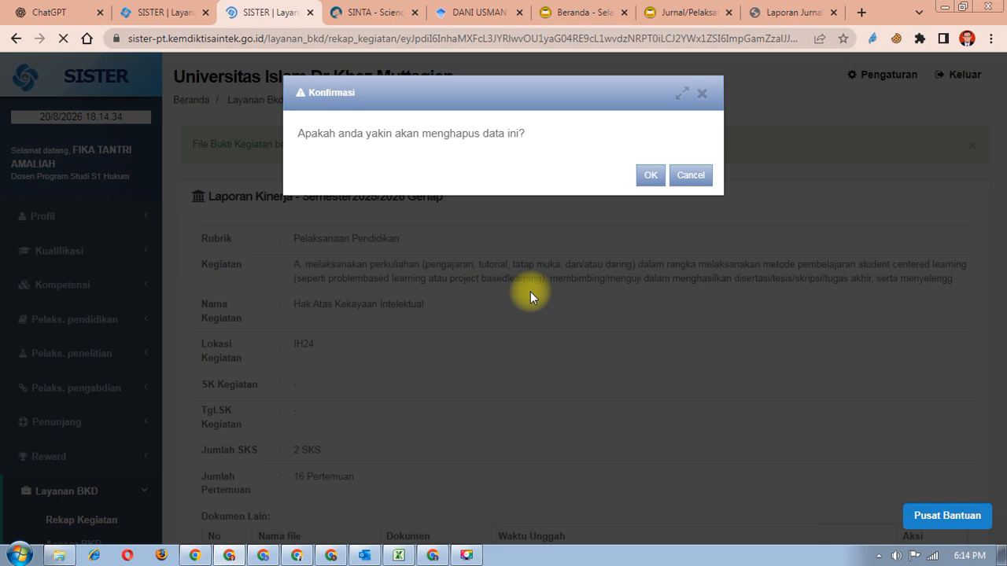
scroll(533, 373, "down", 5)
scroll(533, 364, "up", 2)
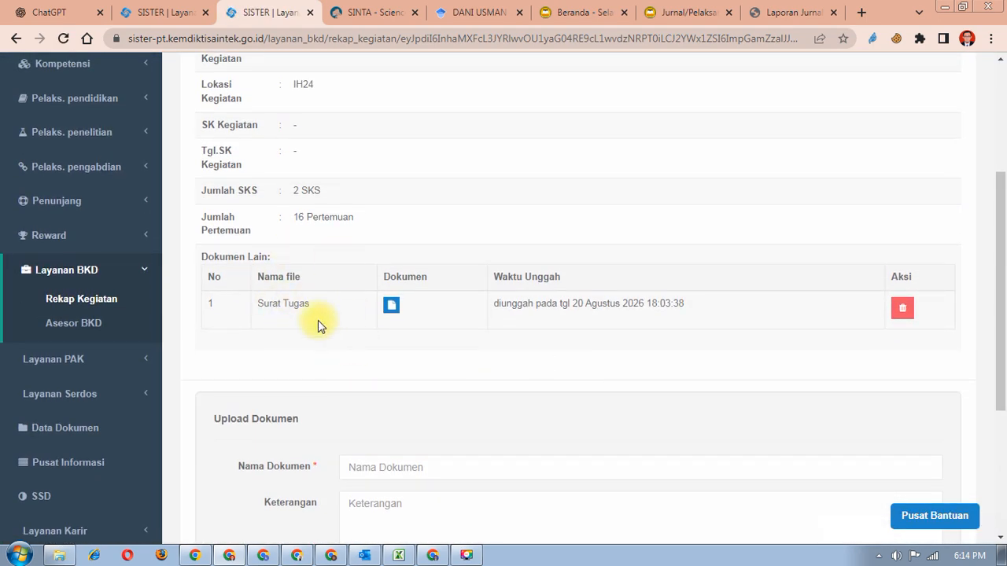
scroll(338, 315, "up", 3)
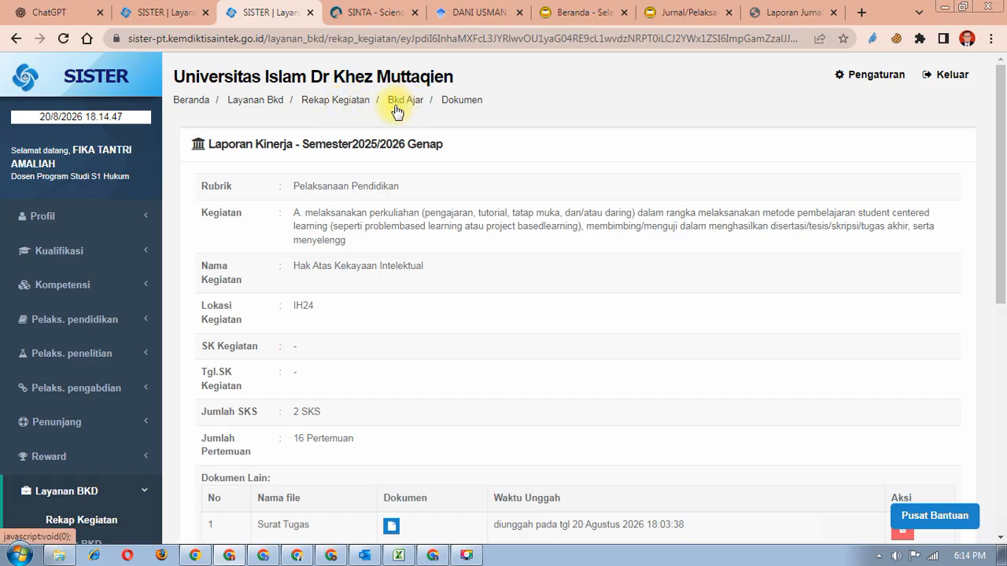
left_click(335, 111)
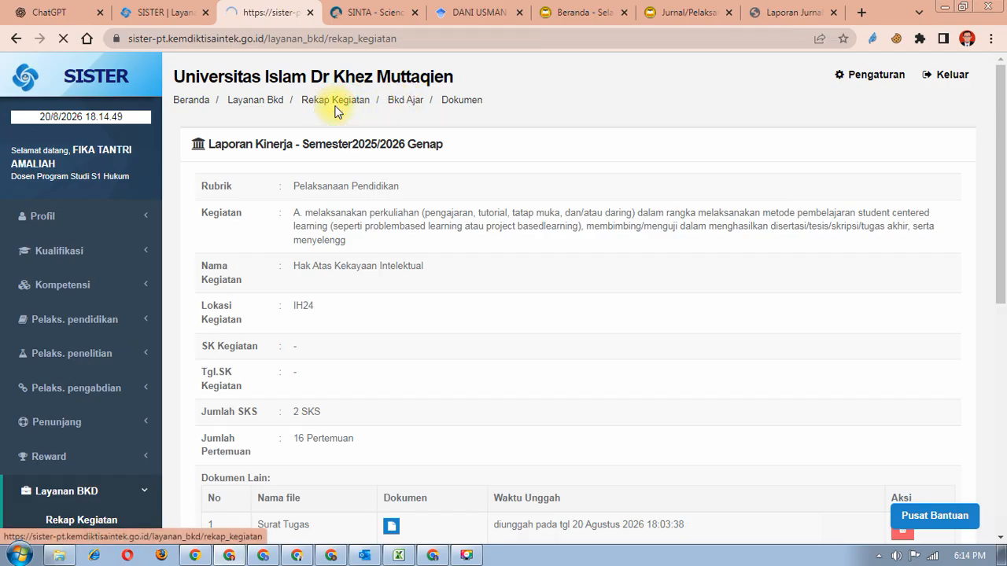
- Open the performance report and scroll Pelaksanaan Pendidikan to Hukum Perkawinan dan Hukum Waris Islam
scroll(414, 239, "down", 3)
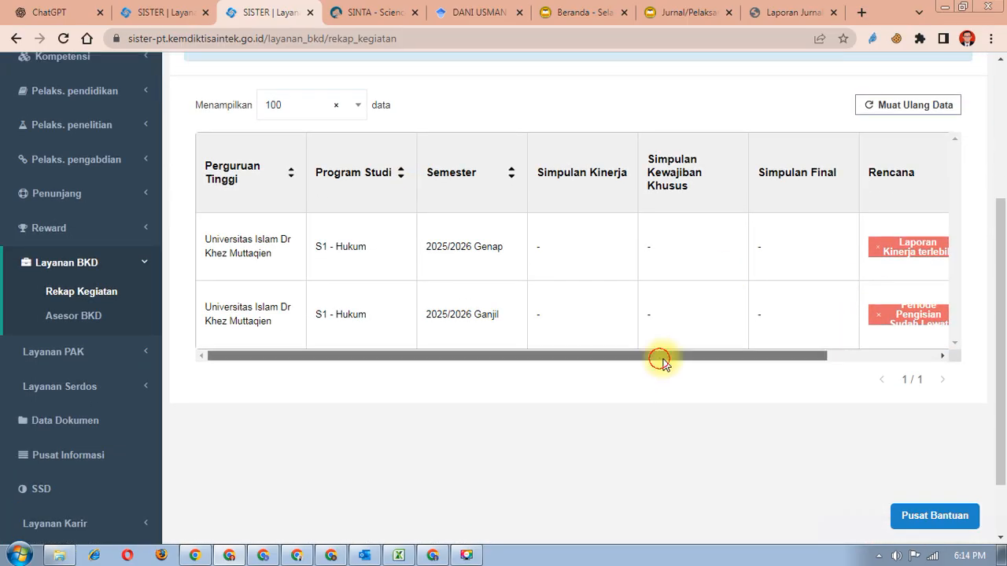
left_click_drag(659, 360, 879, 370)
left_click(898, 260)
scroll(377, 374, "down", 1)
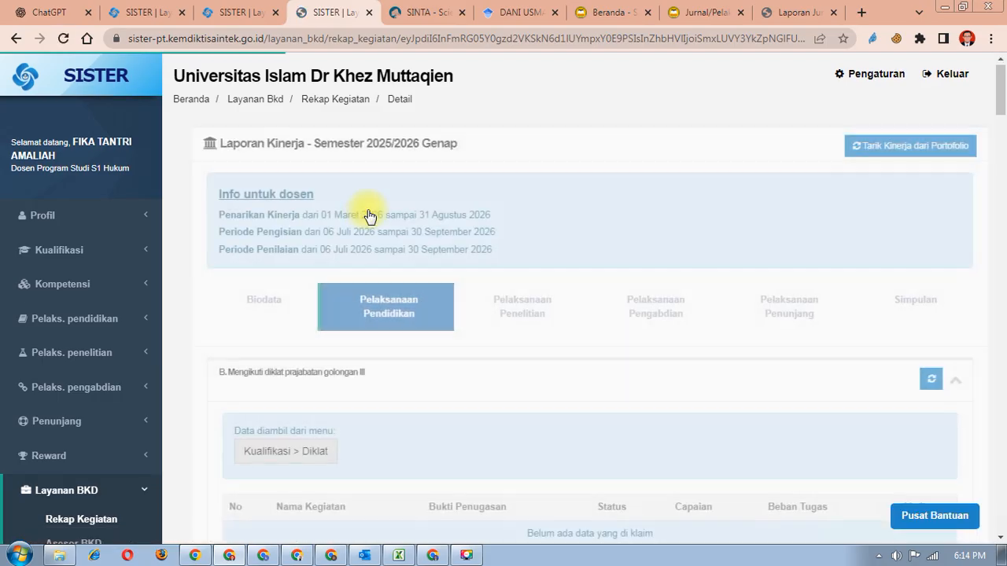
scroll(363, 267, "down", 6)
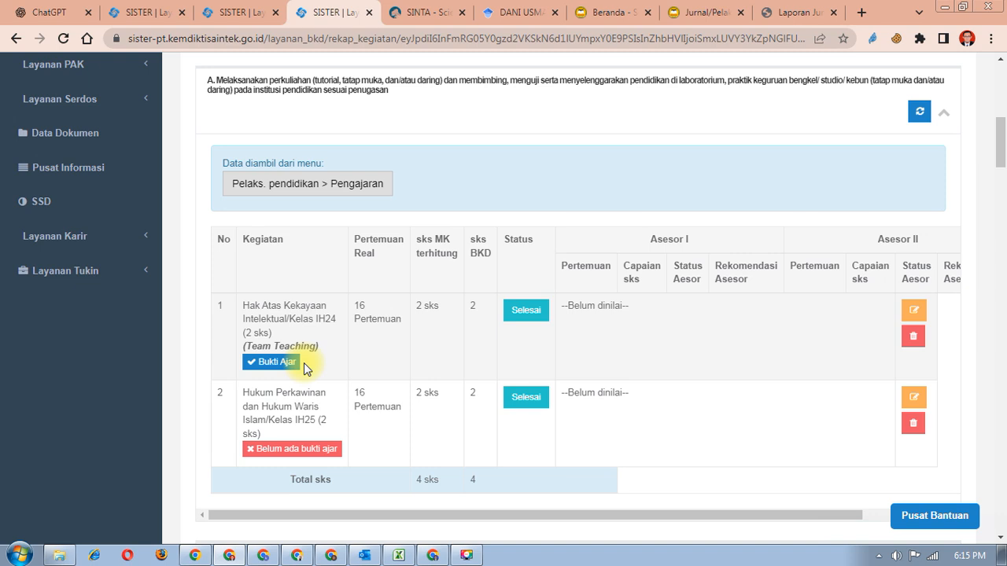
scroll(303, 363, "down", 1)
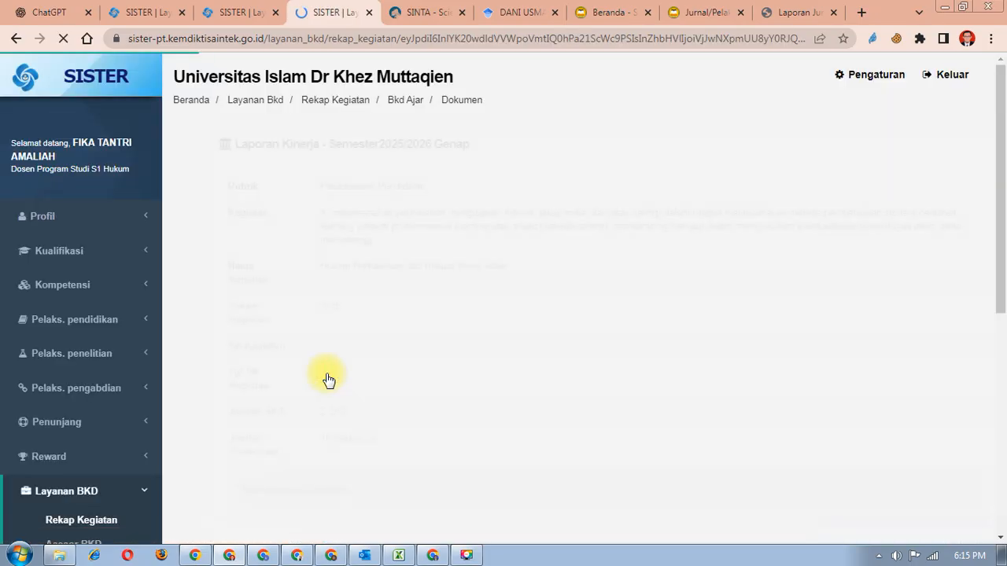
scroll(328, 379, "down", 4)
- Enter document name 'surat tugas' and choose Surat Tugas as the document type
scroll(329, 378, "up", 2)
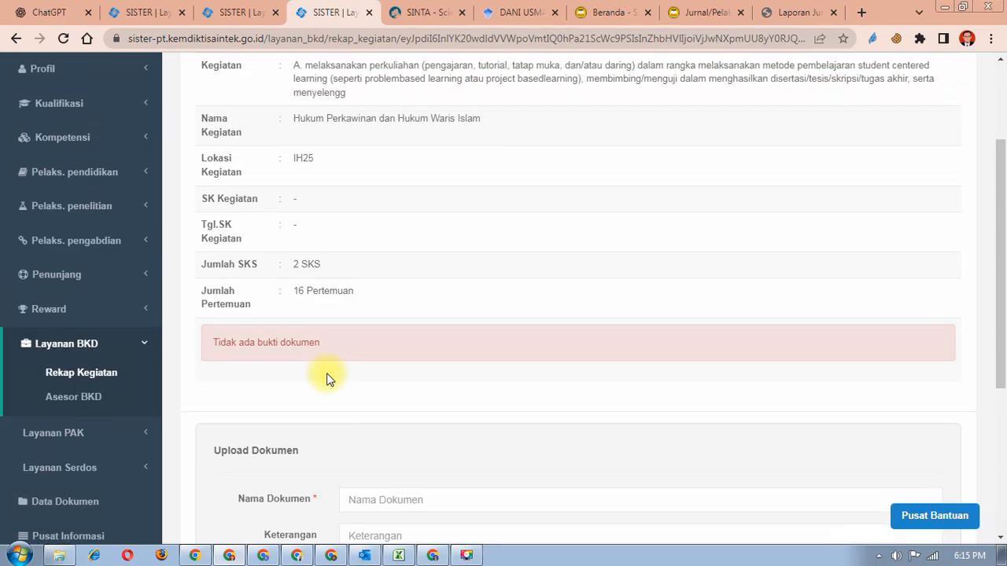
scroll(325, 346, "down", 2)
left_click(382, 354)
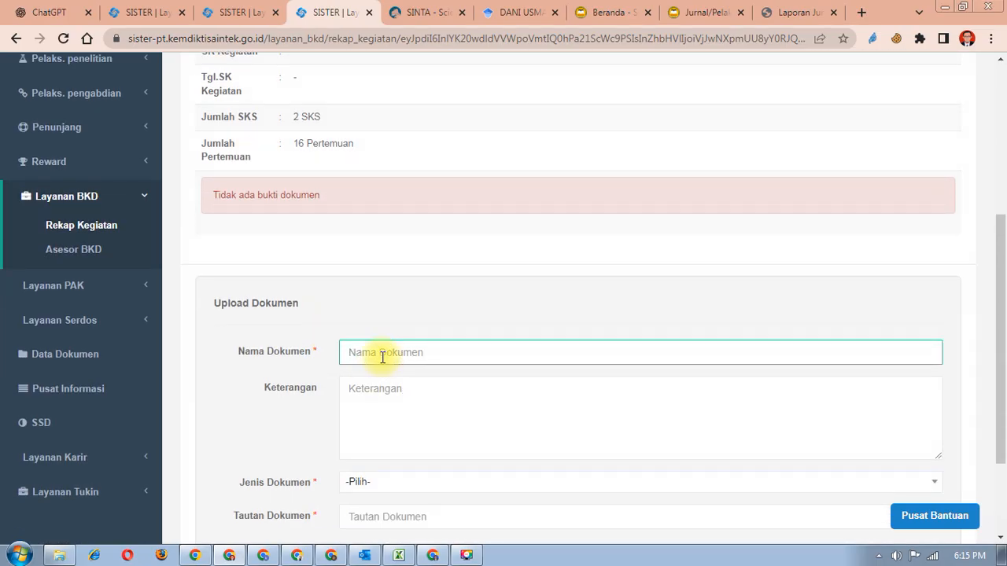
type("surat ")
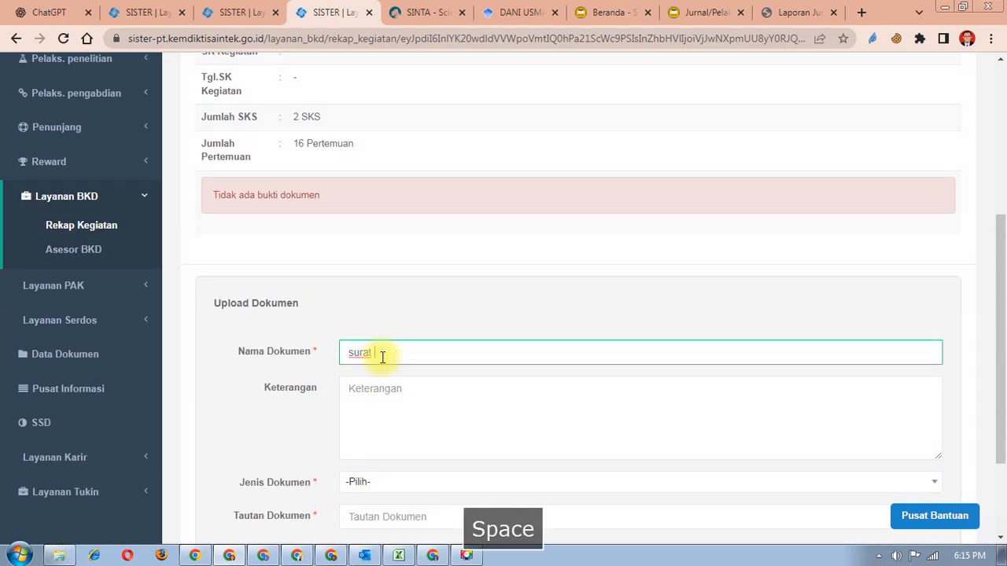
type("tuga")
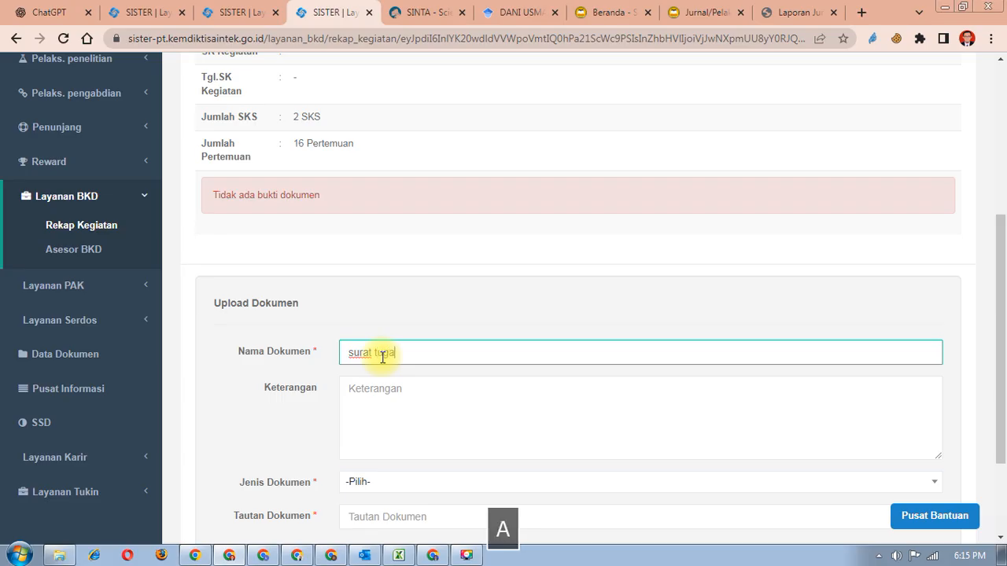
type("s")
scroll(382, 357, "down", 1)
left_click(391, 413)
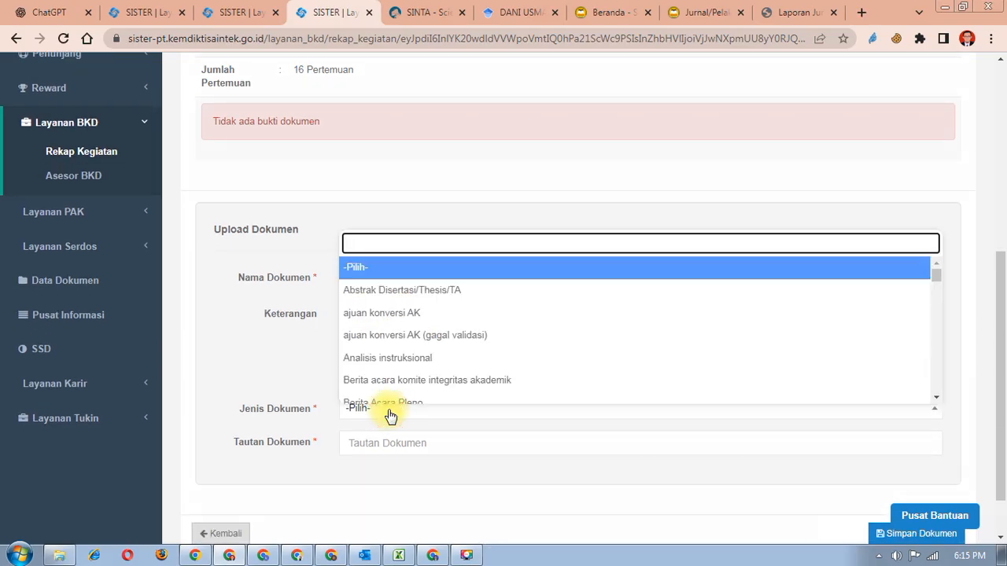
type("tugas")
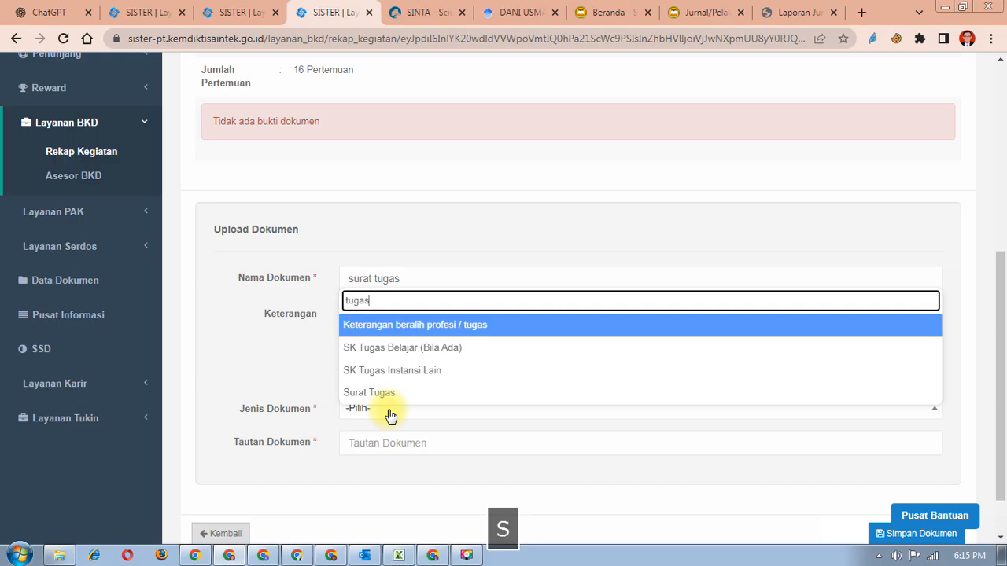
left_click(392, 395)
- Focus the Tautan Dokumen field and switch to the Google Drive window
left_click(411, 453)
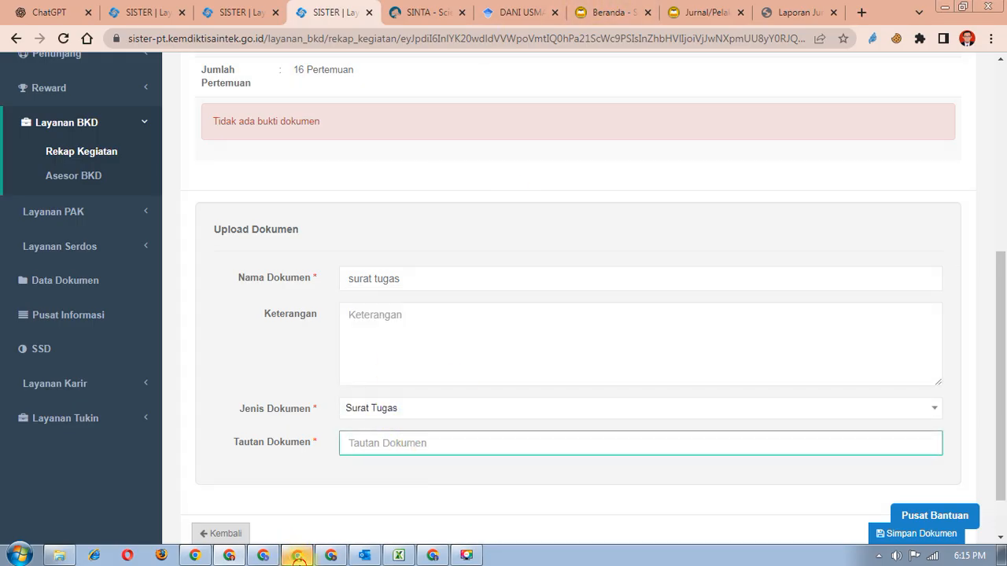
left_click(298, 555)
left_click(265, 556)
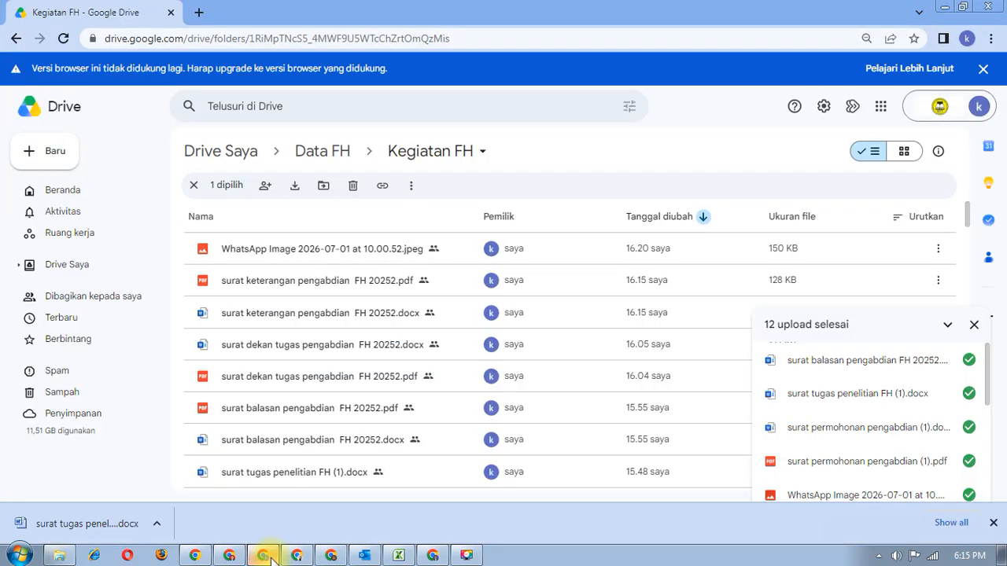
- Copy the share link of the lecturer's Surat tugas PDF in the 20252 folder, then return to SISTER
left_click(332, 556)
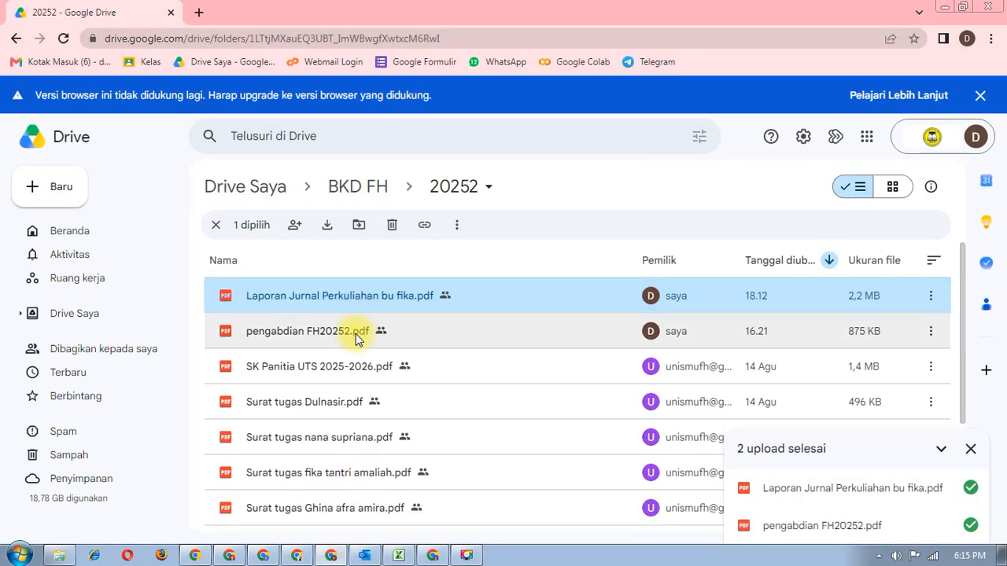
scroll(350, 348, "down", 3)
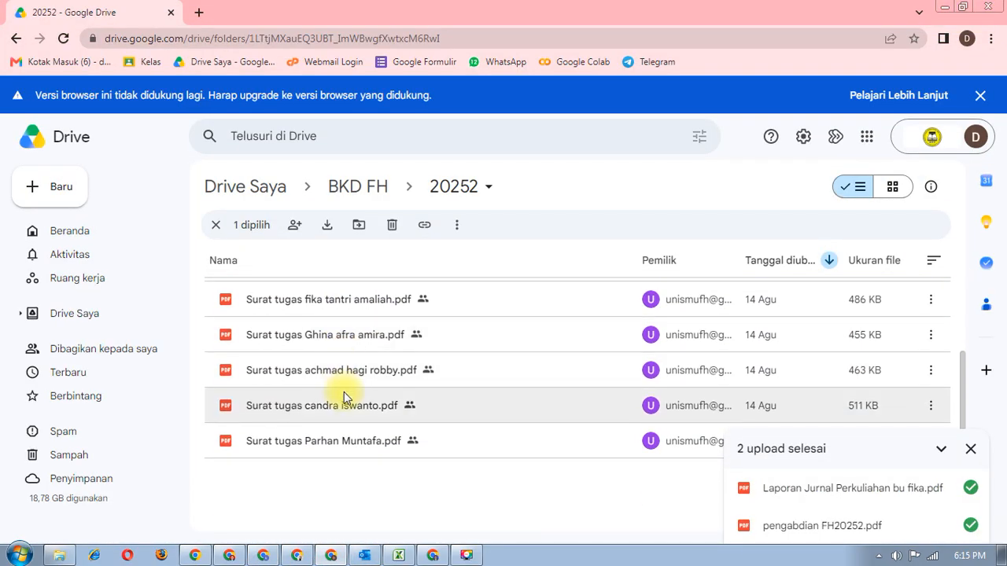
right_click(358, 386)
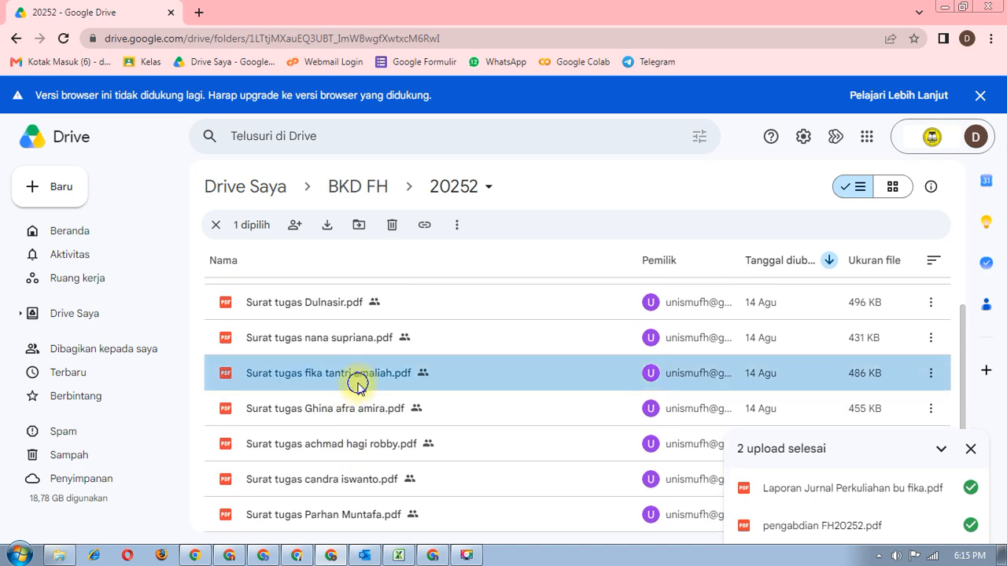
mouse_move(460, 277)
left_click(645, 290)
left_click(230, 556)
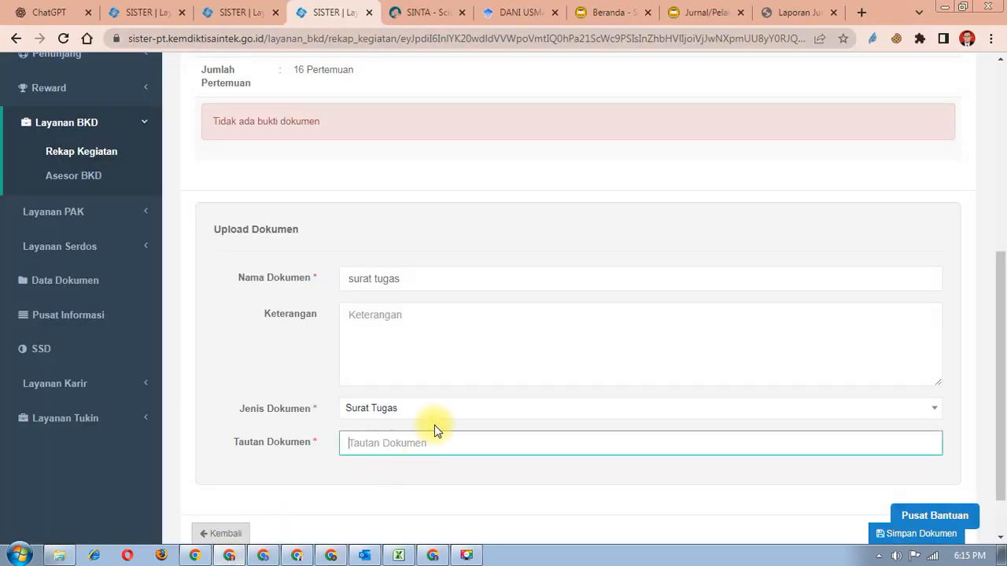
- Paste the Drive link into Tautan Dokumen and save the surat tugas document
scroll(627, 407, "down", 3)
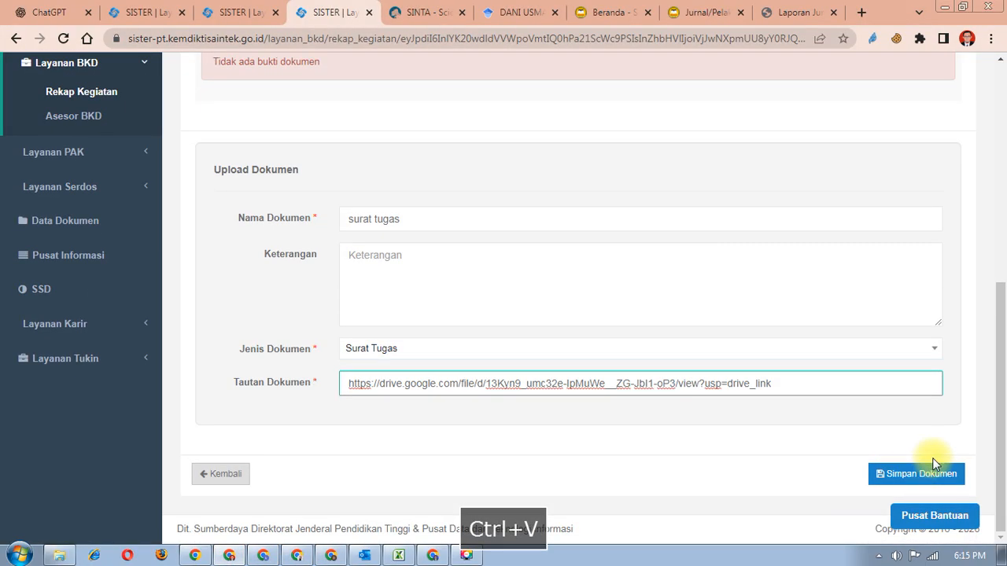
left_click(934, 472)
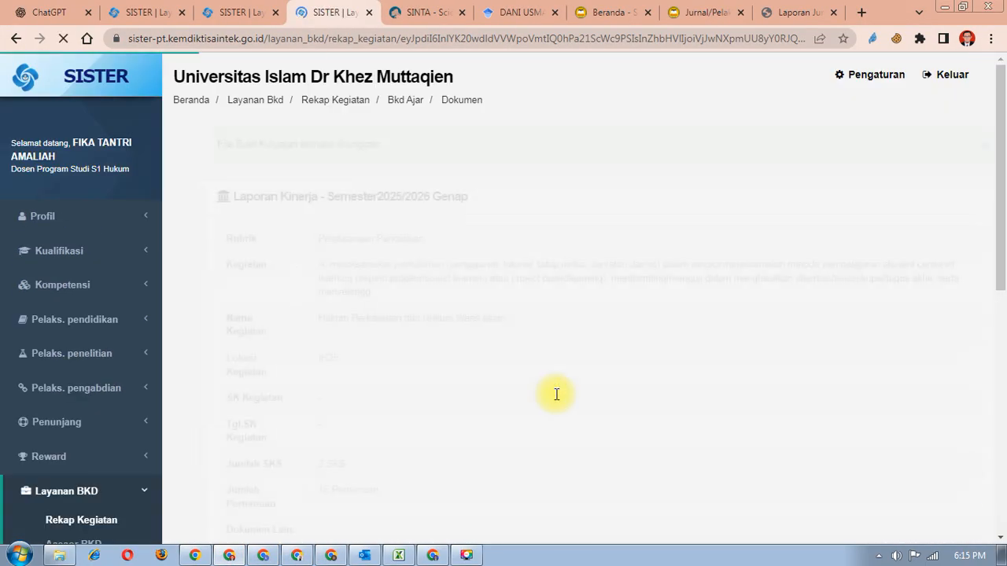
- Check the saved surat tugas document opens, then return to the Rekap Kegiatan tab
scroll(556, 393, "down", 4)
scroll(514, 385, "down", 1)
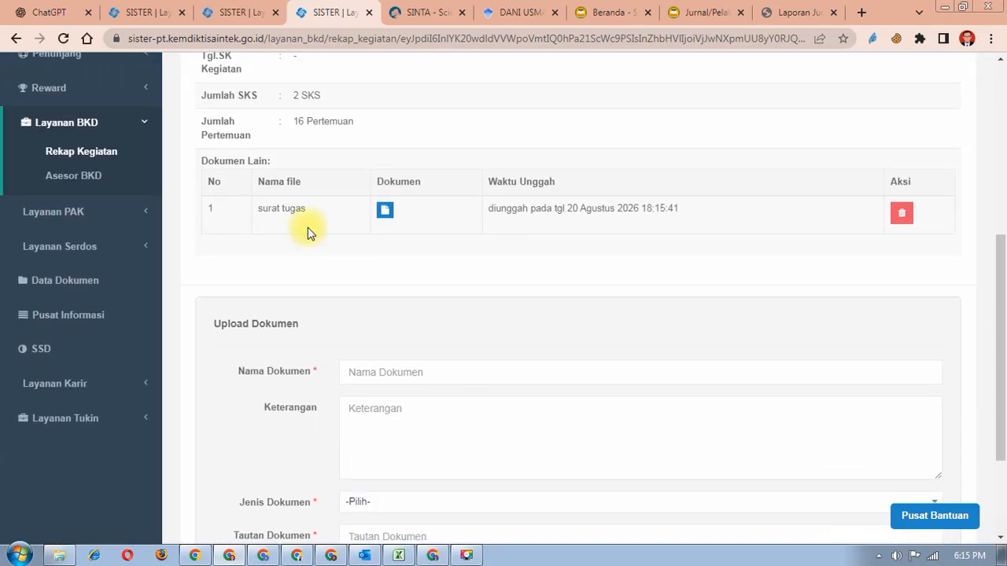
left_click(385, 212)
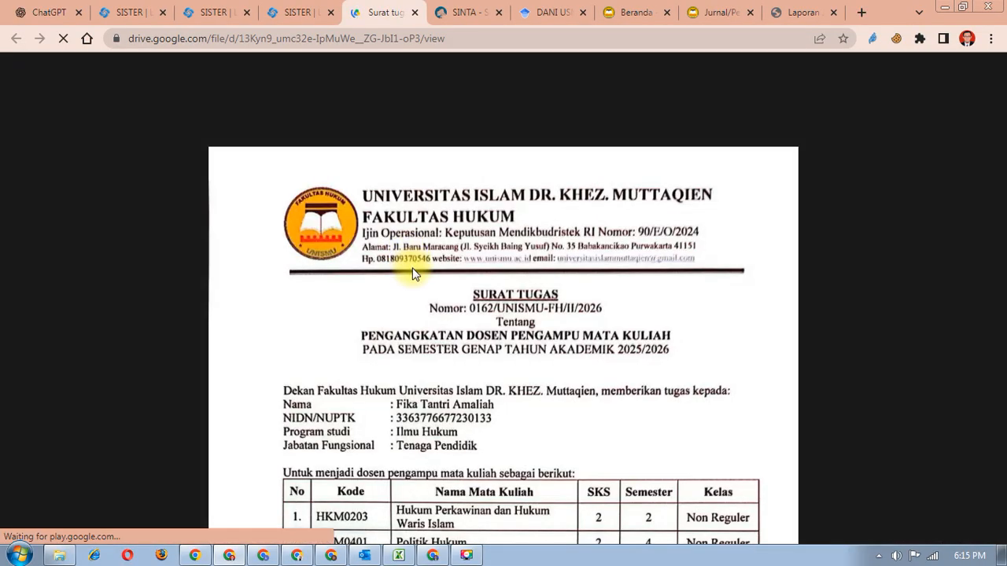
scroll(458, 344, "down", 4)
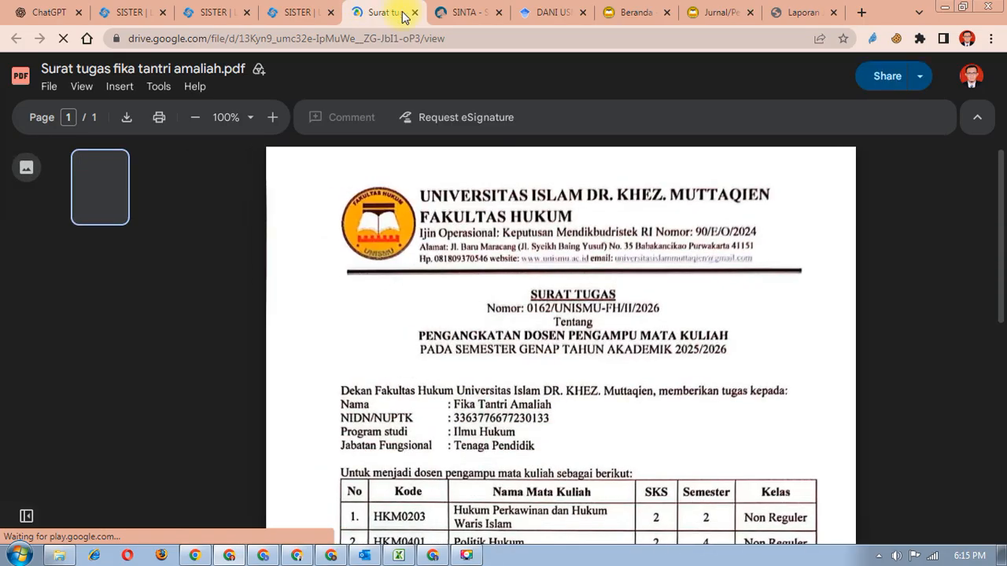
left_click(414, 12)
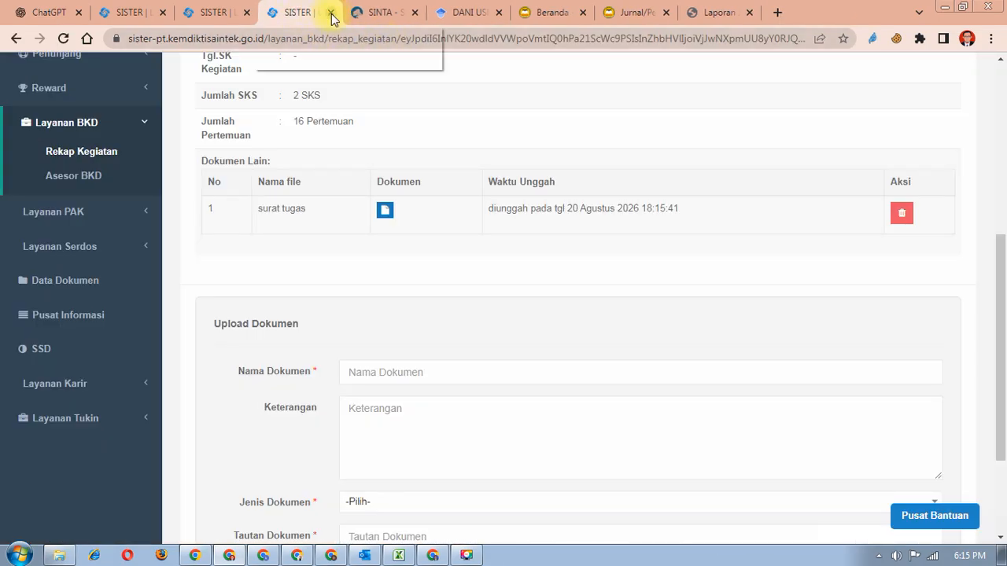
left_click(233, 17)
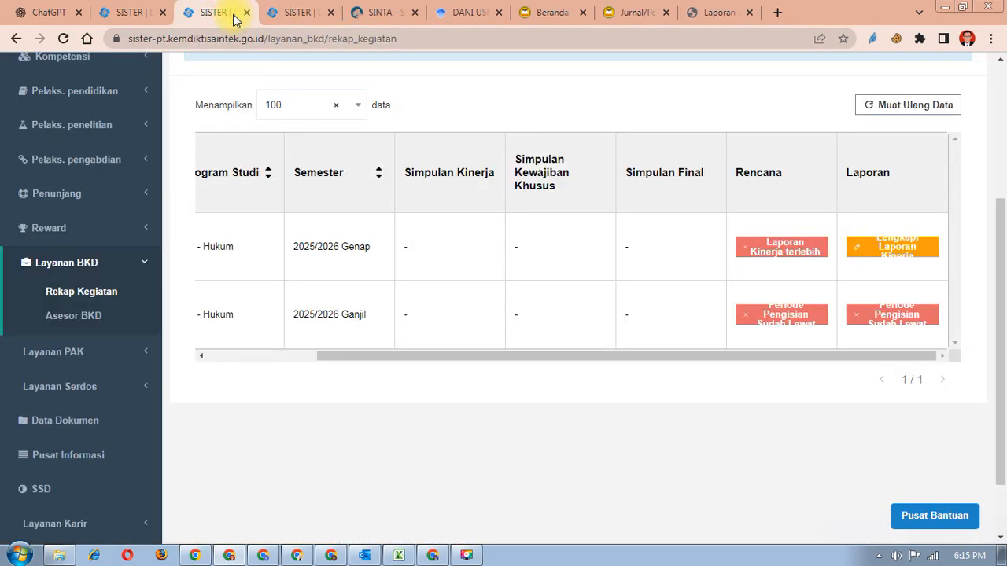
left_click(331, 13)
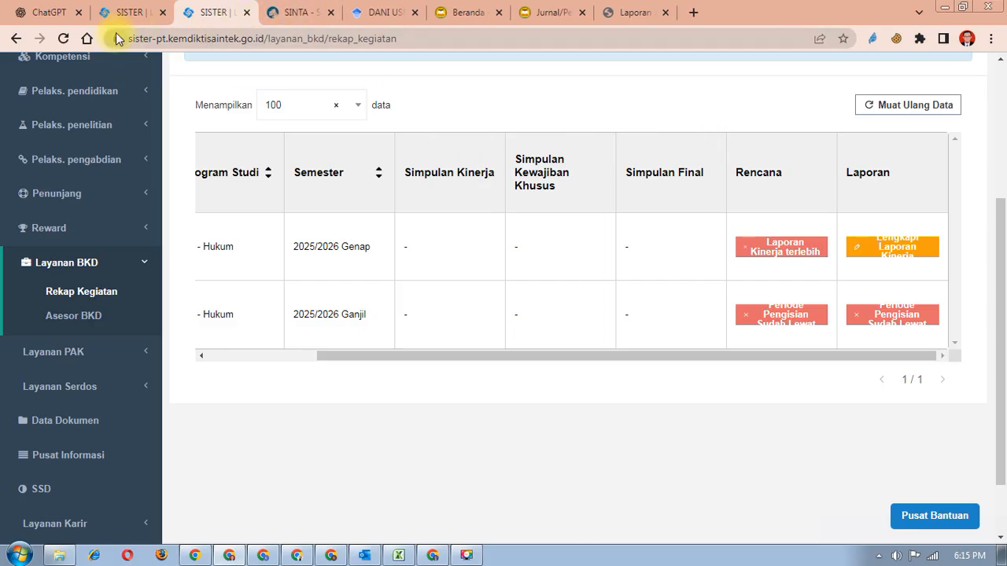
left_click(892, 247)
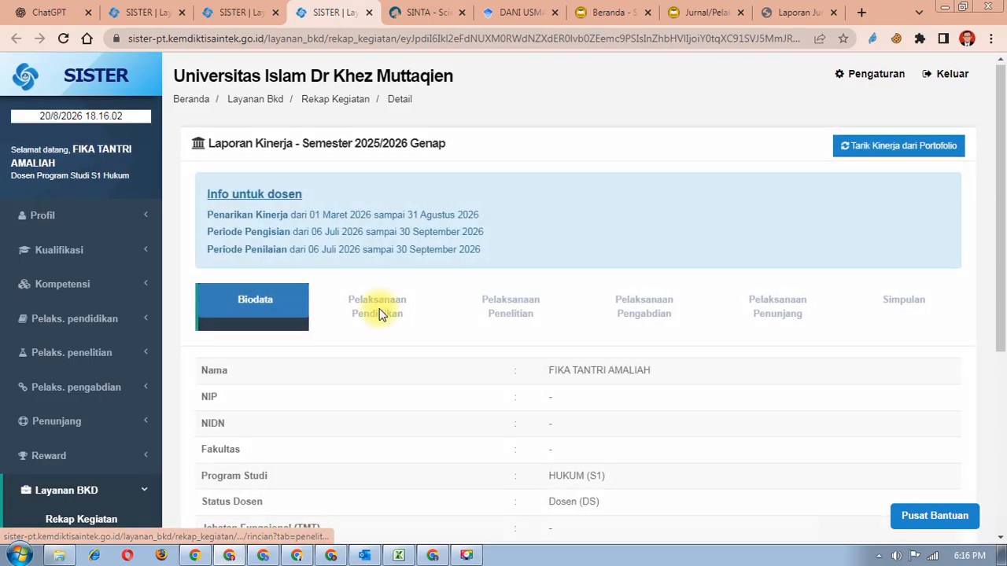
scroll(389, 259, "down", 1)
left_click(392, 250)
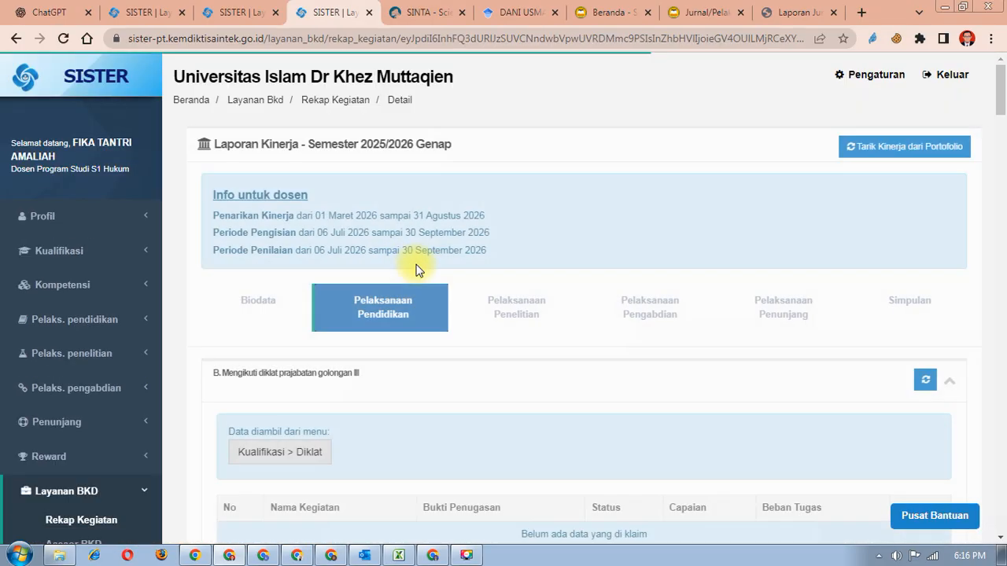
scroll(417, 305, "down", 3)
scroll(417, 305, "down", 8)
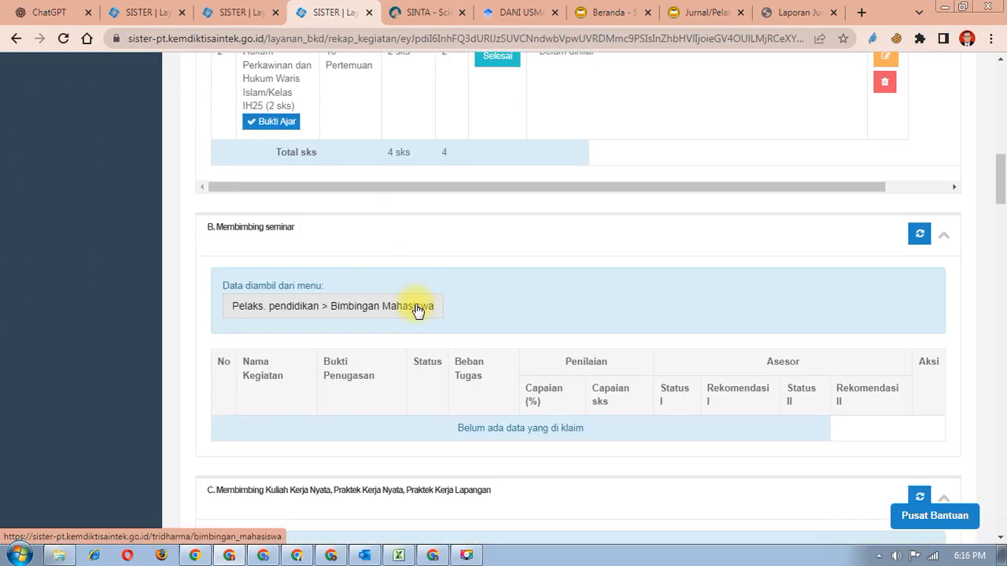
scroll(416, 309, "down", 6)
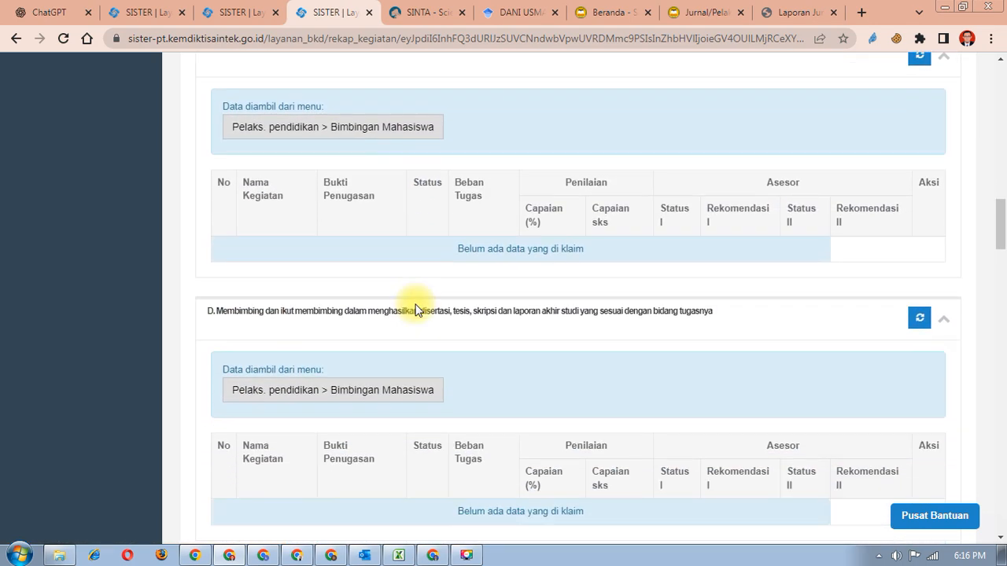
scroll(417, 310, "up", 8)
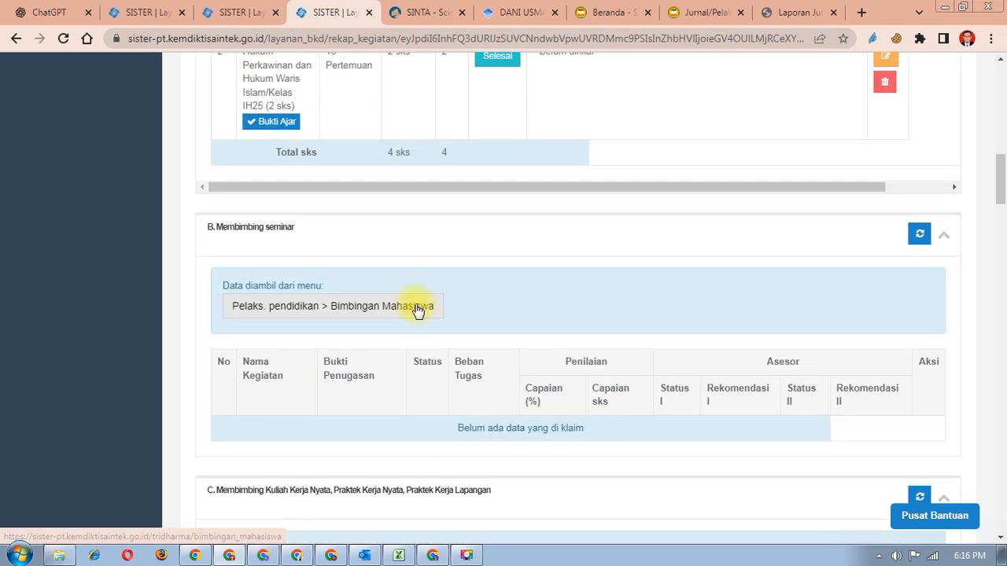
scroll(378, 326, "up", 6)
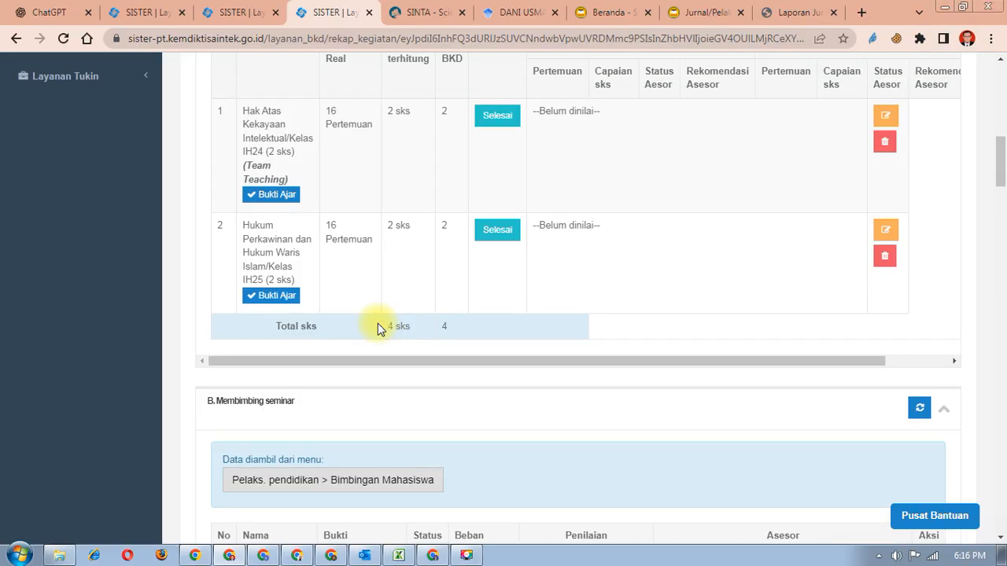
scroll(378, 328, "up", 3)
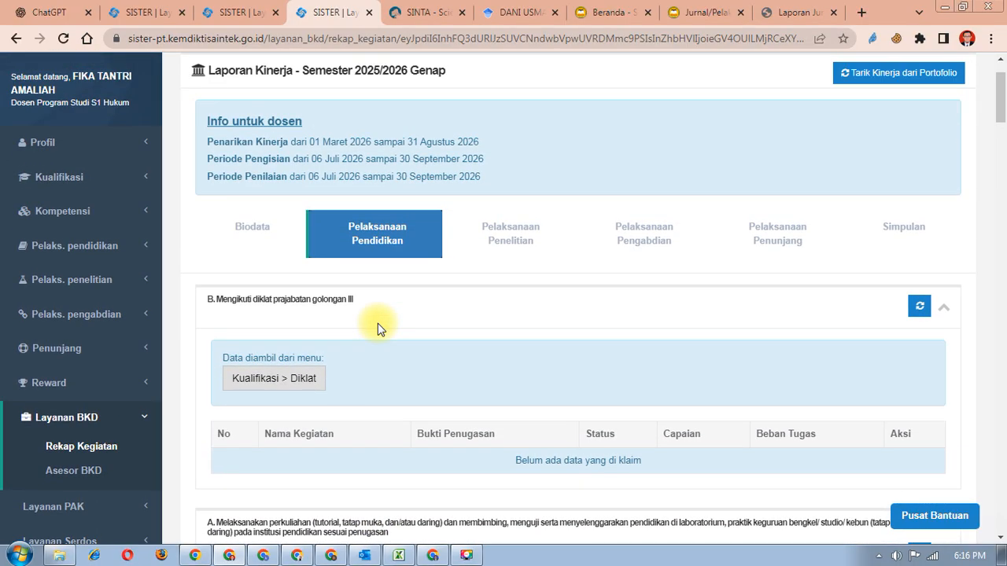
left_click(898, 236)
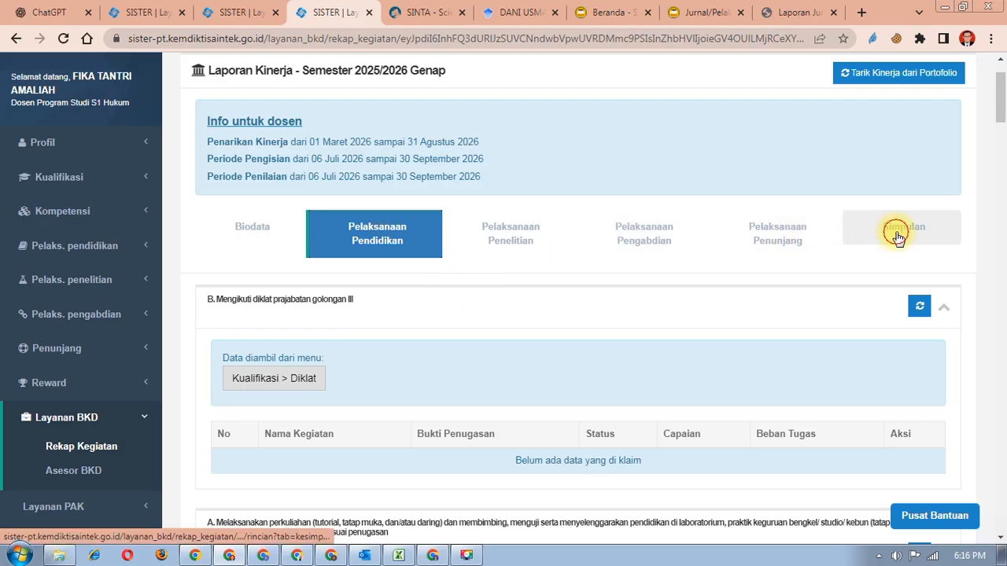
- Review the Kewajiban BKD table (4 sks teaching, requirements unmet), then go to the SISTER Beranda window
scroll(782, 283, "down", 4)
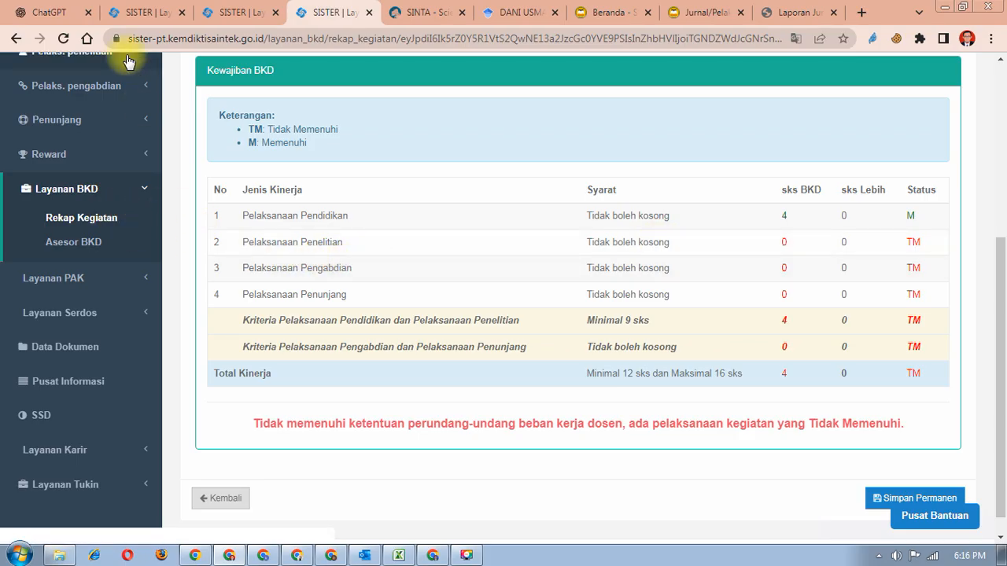
left_click(190, 557)
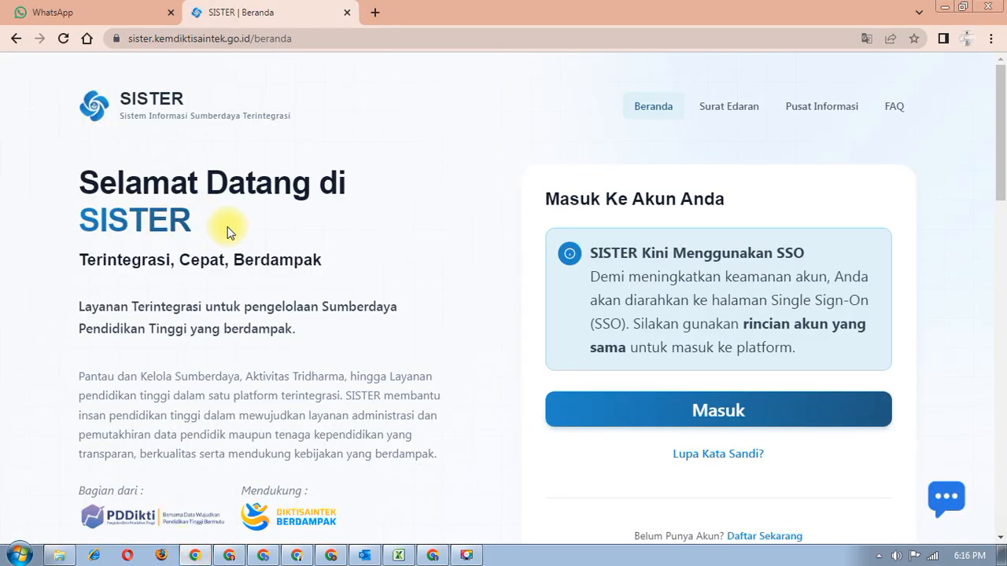
- Sign in via SSO PDDIKTI with the saved credentials and expand the Layanan BKD sidebar menu
left_click(647, 428)
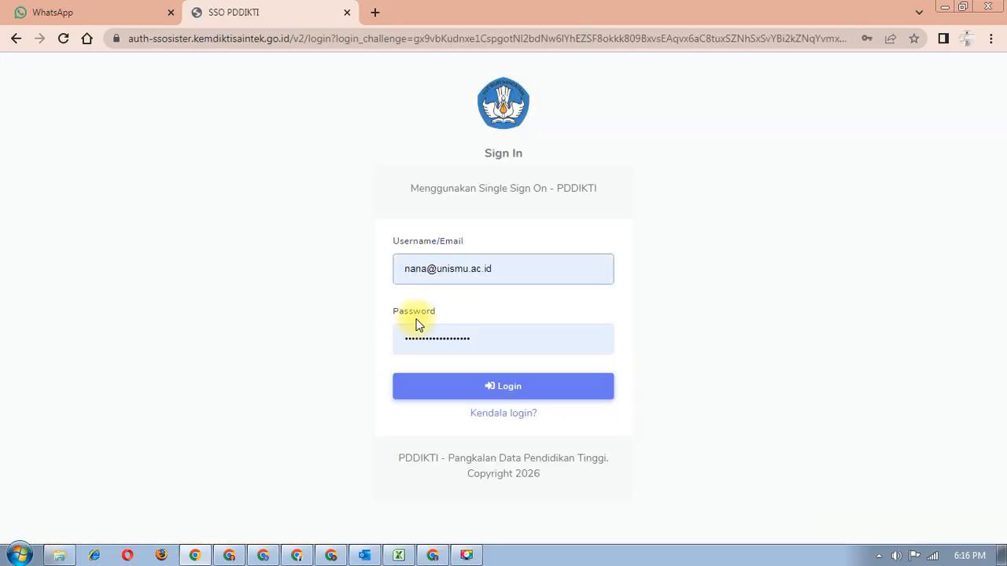
left_click(554, 389)
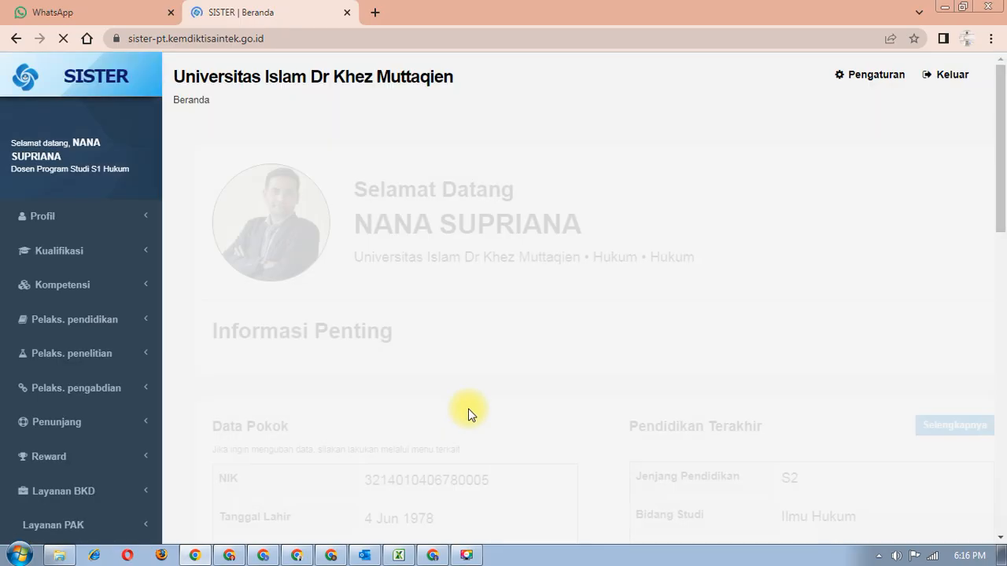
scroll(96, 398, "down", 3)
left_click(94, 415)
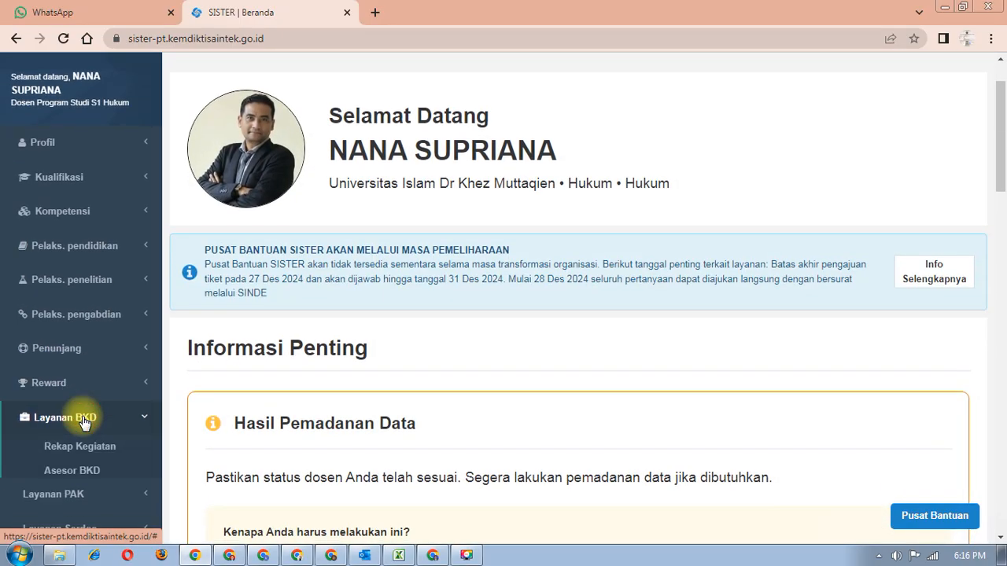
scroll(94, 409, "down", 1)
- From Rekap Kegiatan, open the 2025/2026 Genap Laporan in a new tab and review the Biodata
left_click(98, 374)
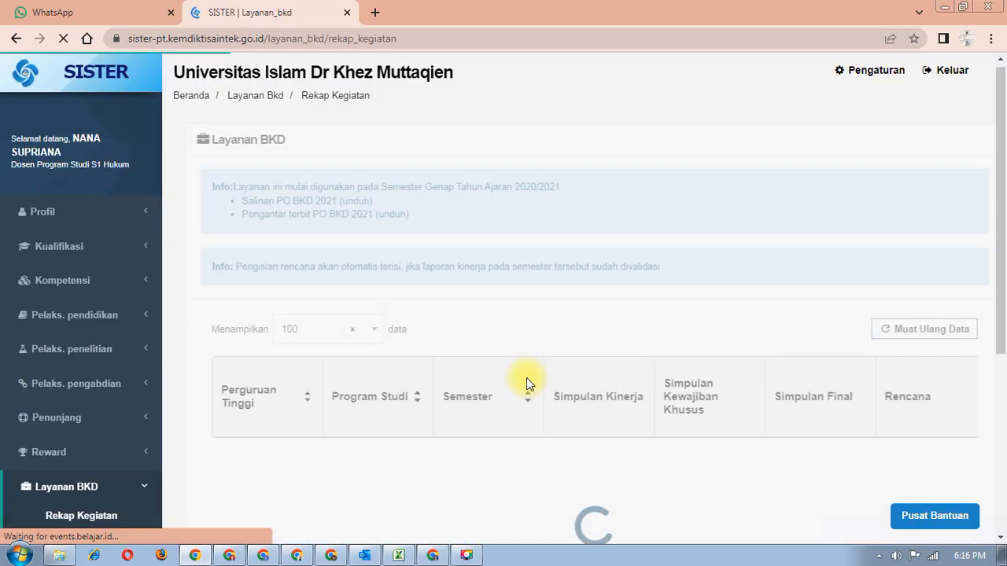
scroll(527, 409, "down", 3)
left_click_drag(490, 500, 764, 506)
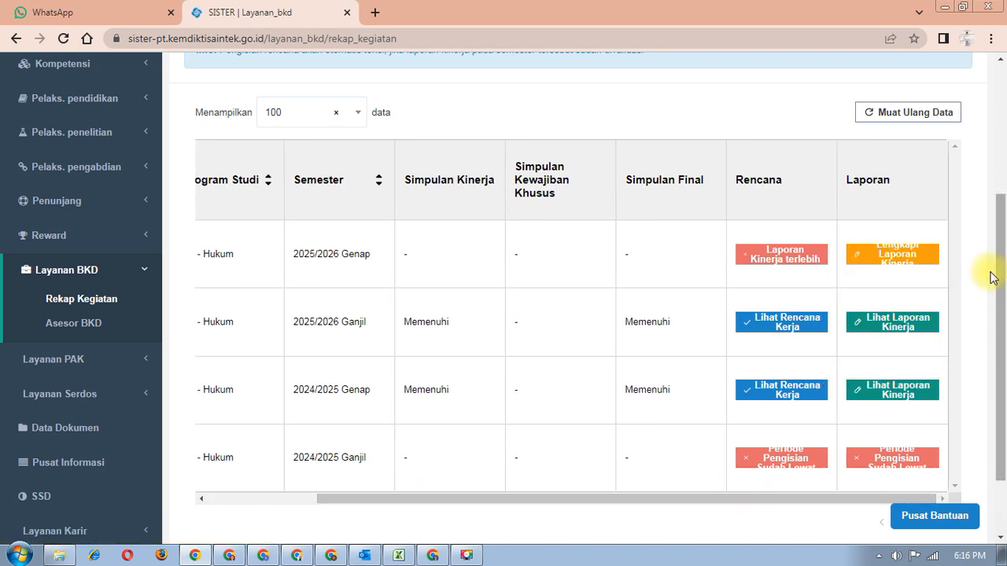
left_click(930, 254)
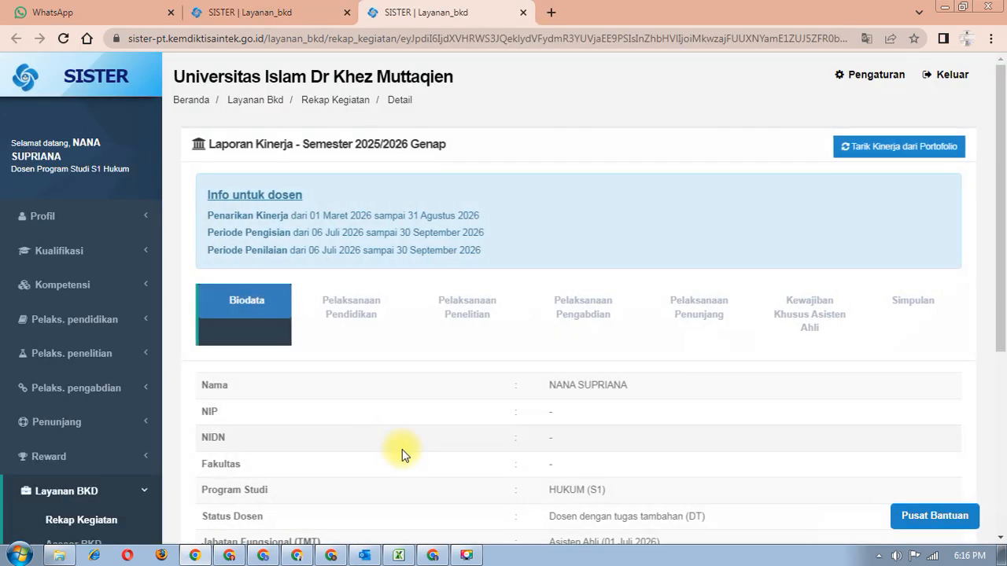
scroll(530, 408, "down", 2)
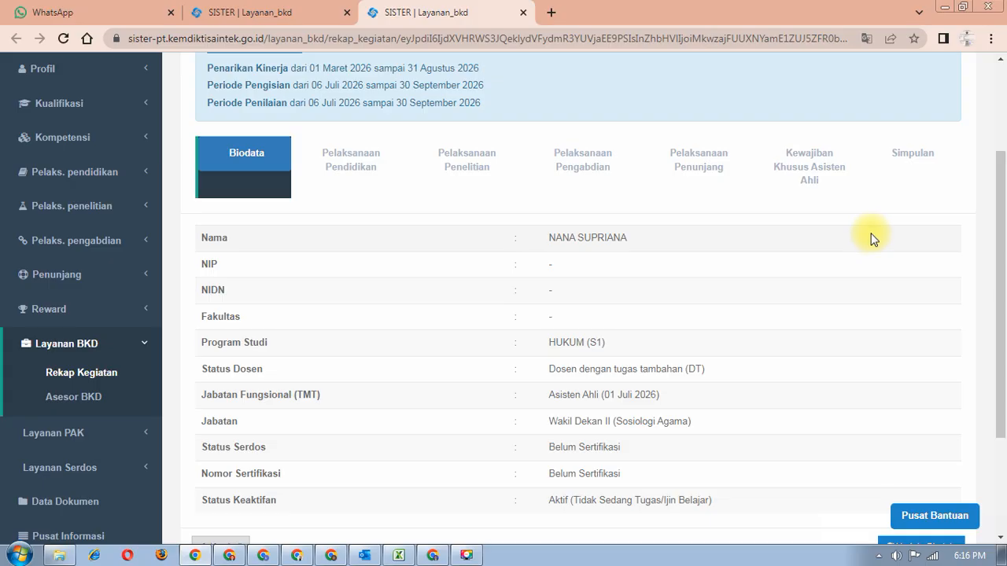
scroll(802, 307, "down", 1)
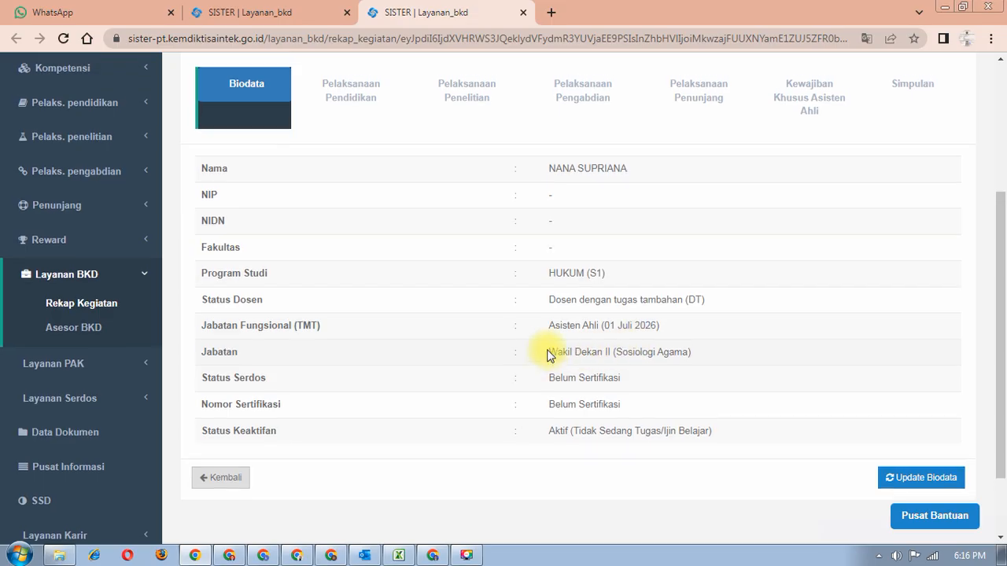
scroll(546, 353, "up", 3)
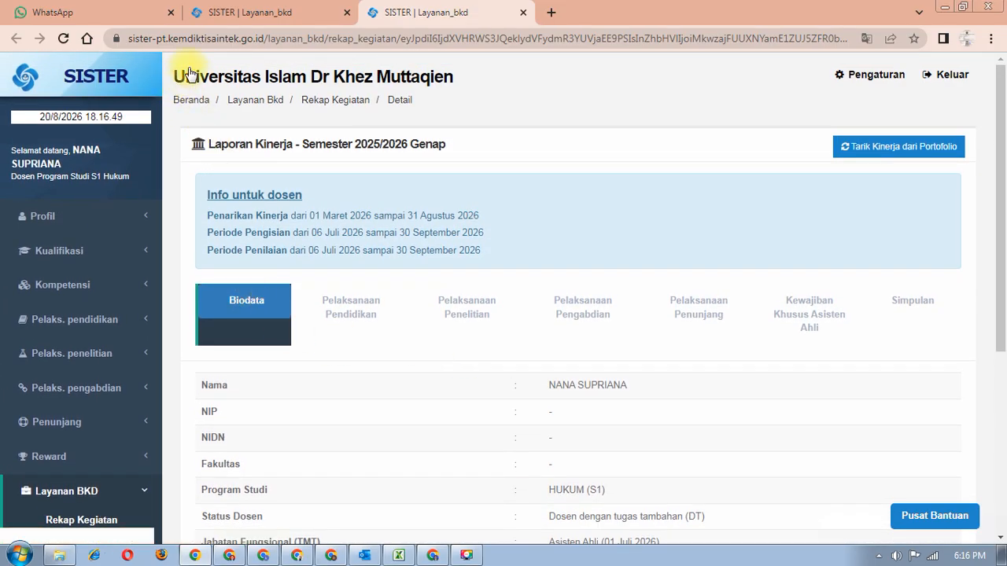
- Look over the SISTER Beranda page in the recap tab, then return to the 2025/2026 Genap report tab
left_click(237, 12)
scroll(196, 157, "up", 5)
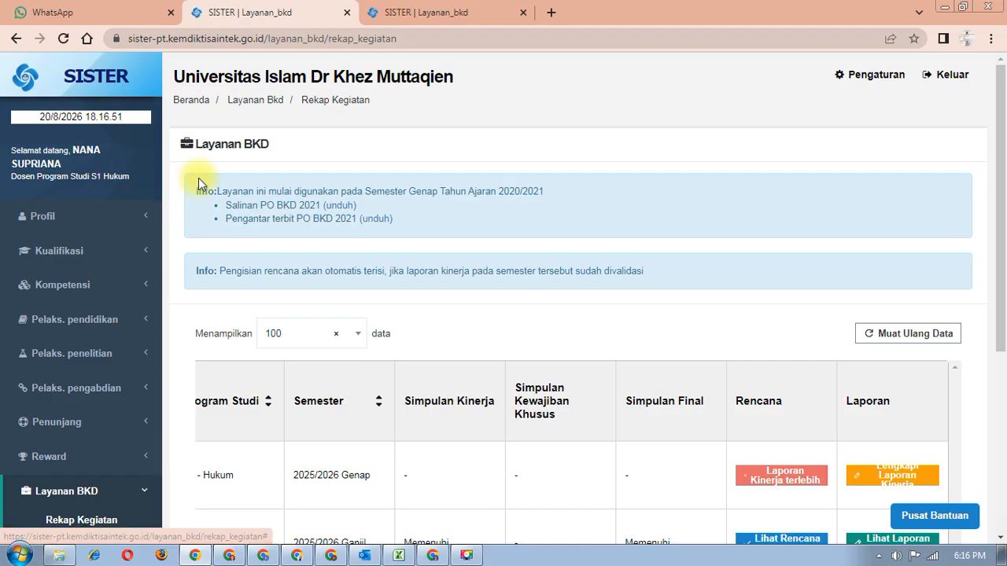
left_click(197, 102)
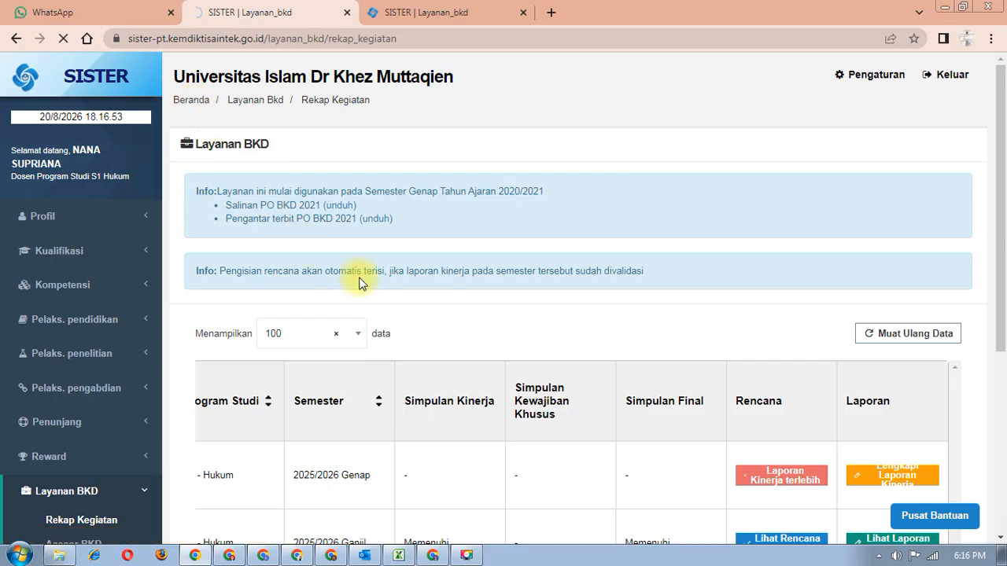
scroll(359, 283, "down", 3)
scroll(359, 283, "down", 3)
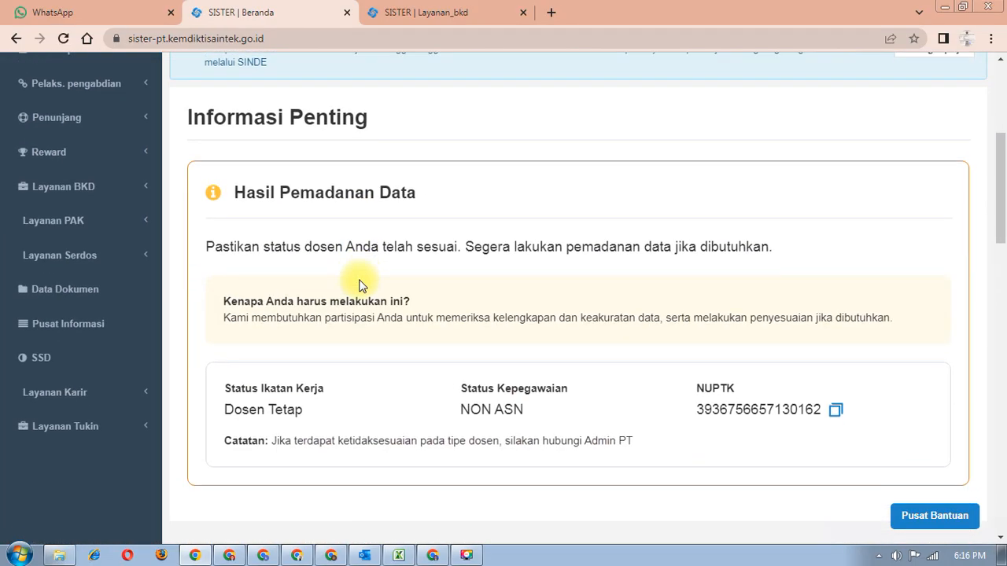
scroll(359, 285, "down", 7)
scroll(360, 280, "up", 5)
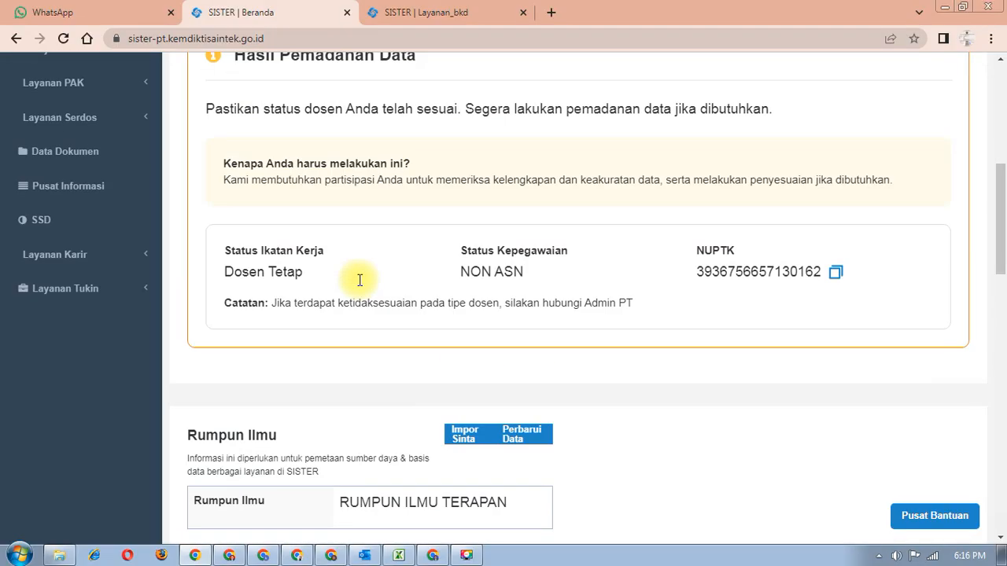
scroll(360, 280, "up", 5)
left_click(454, 14)
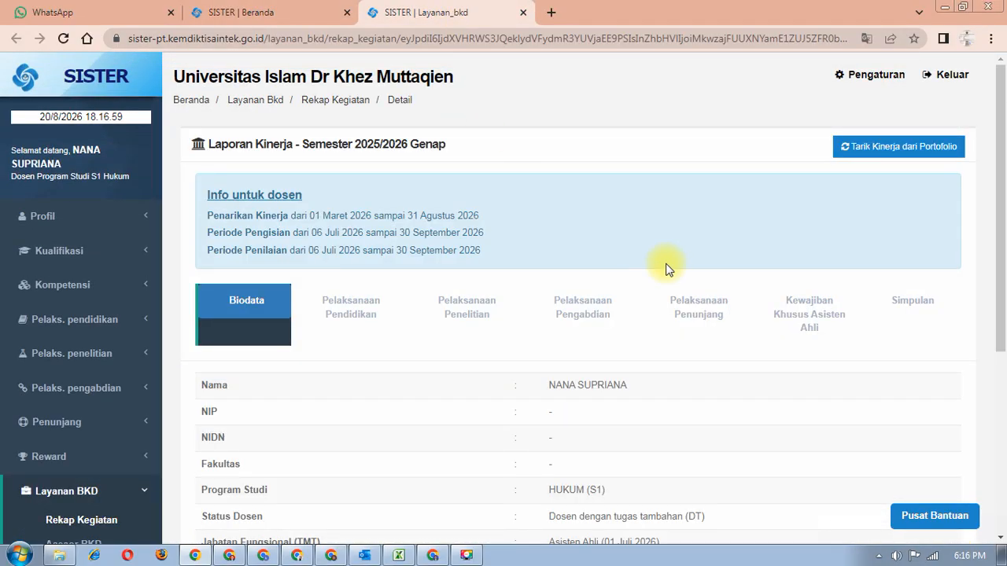
- Check the Simpulan tab: Pelaksanaan Pendidikan totals 14 sks and all Kewajiban BKD requirements are met
left_click(907, 314)
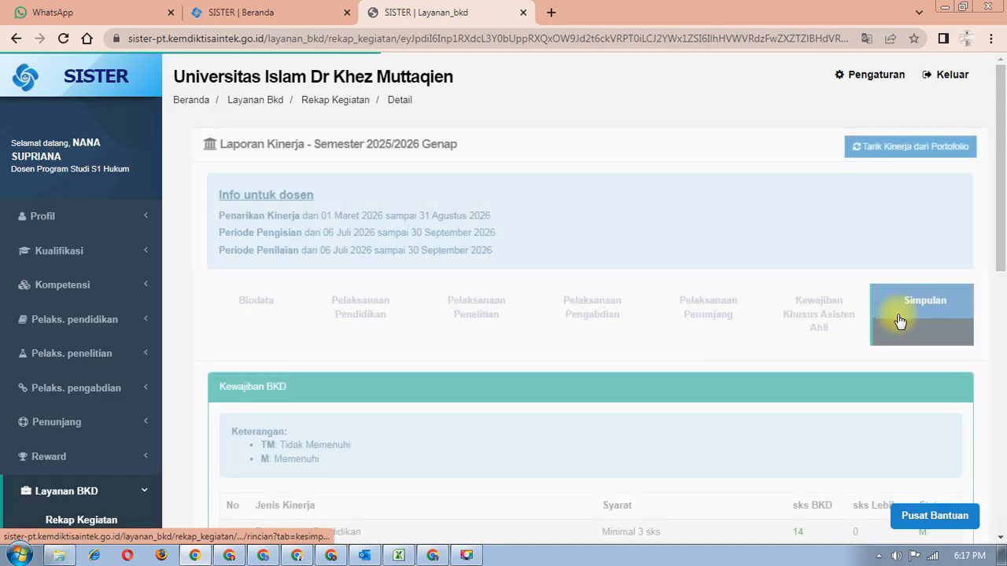
scroll(563, 348, "down", 3)
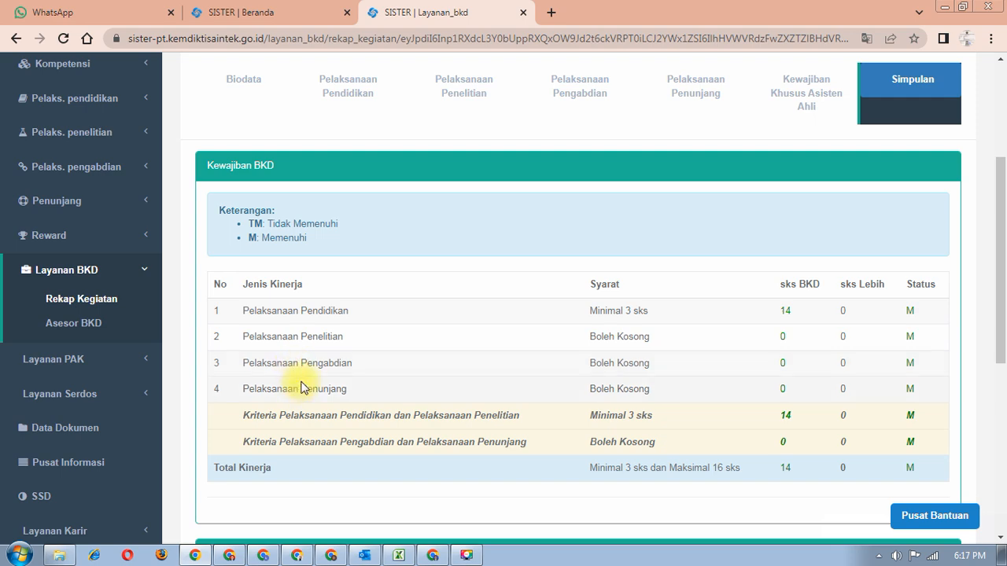
scroll(303, 385, "down", 5)
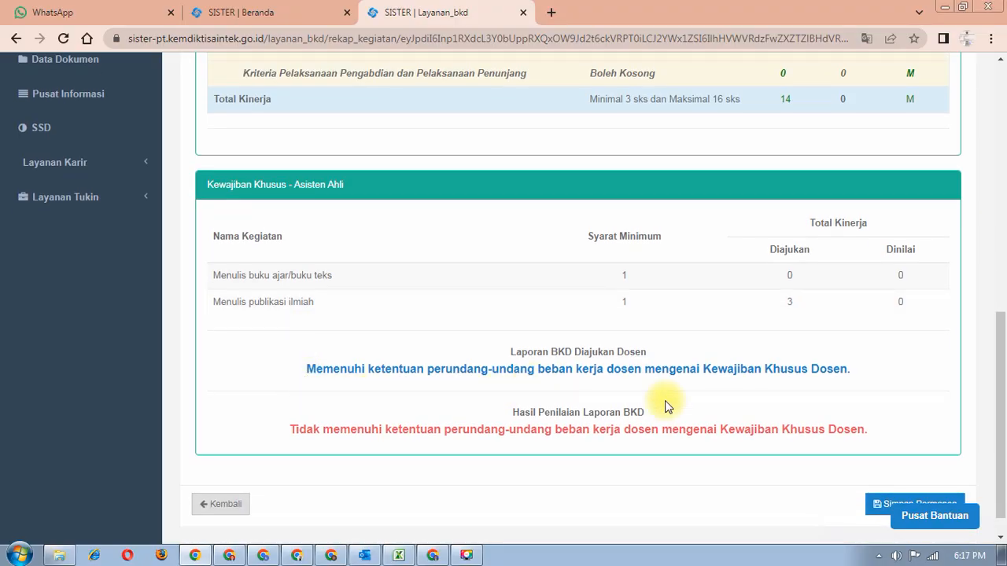
scroll(898, 231, "up", 6)
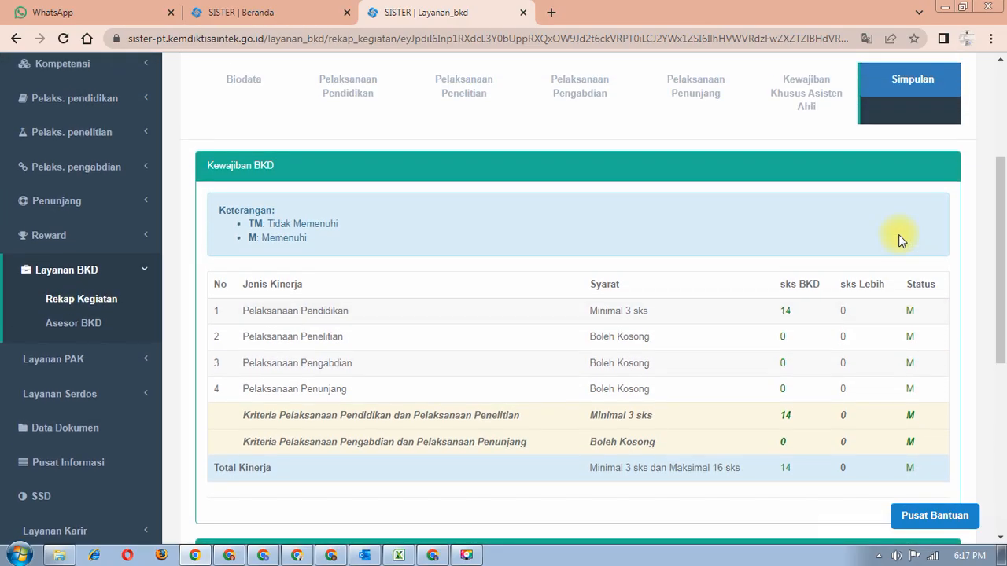
scroll(898, 234, "down", 5)
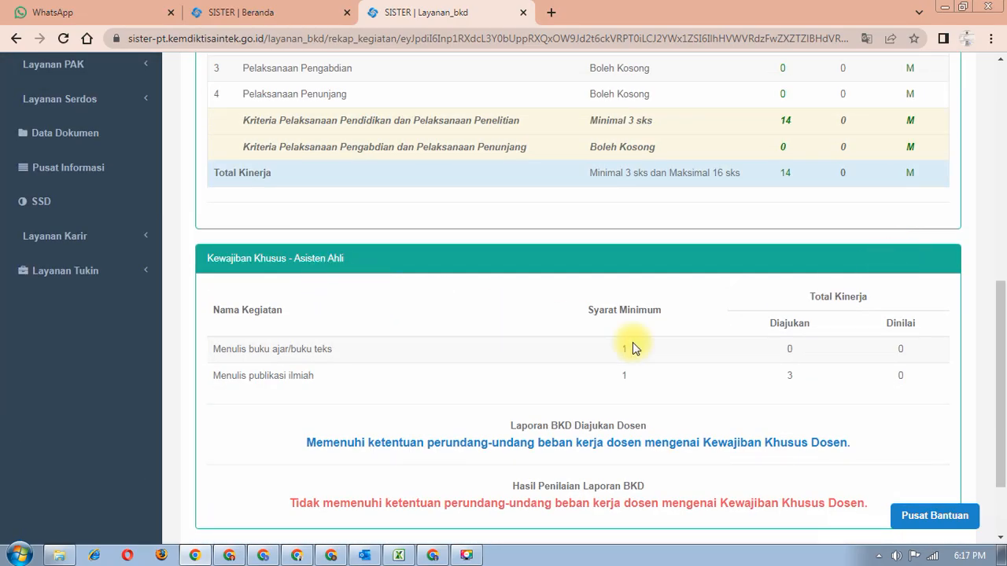
scroll(737, 379, "down", 2)
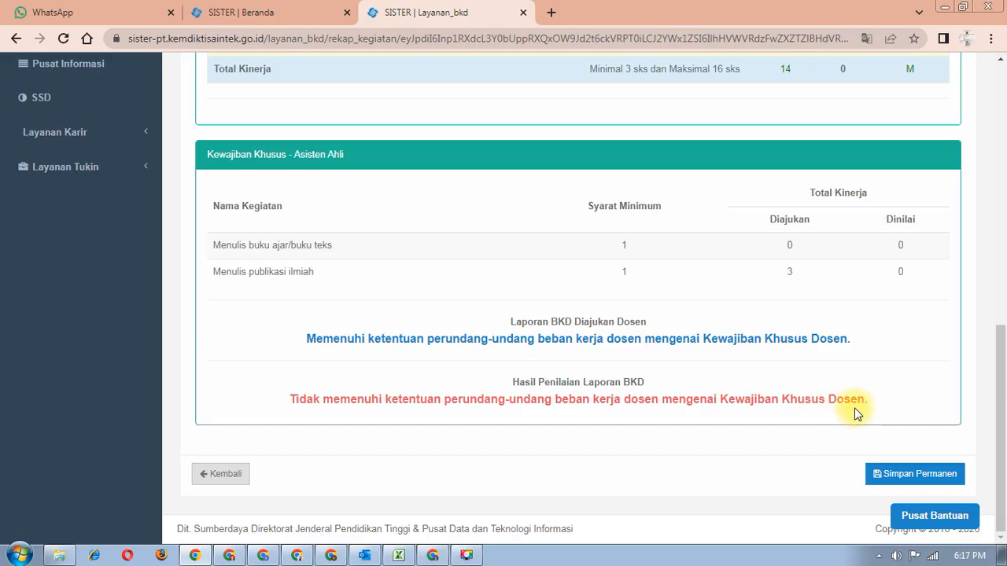
scroll(848, 415, "up", 2)
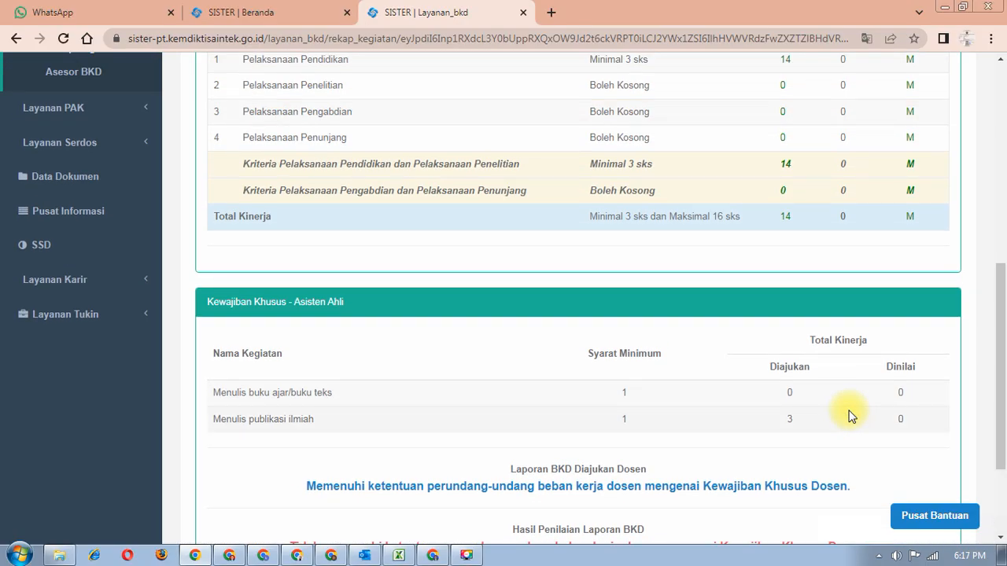
scroll(850, 412, "up", 1)
scroll(851, 415, "up", 1)
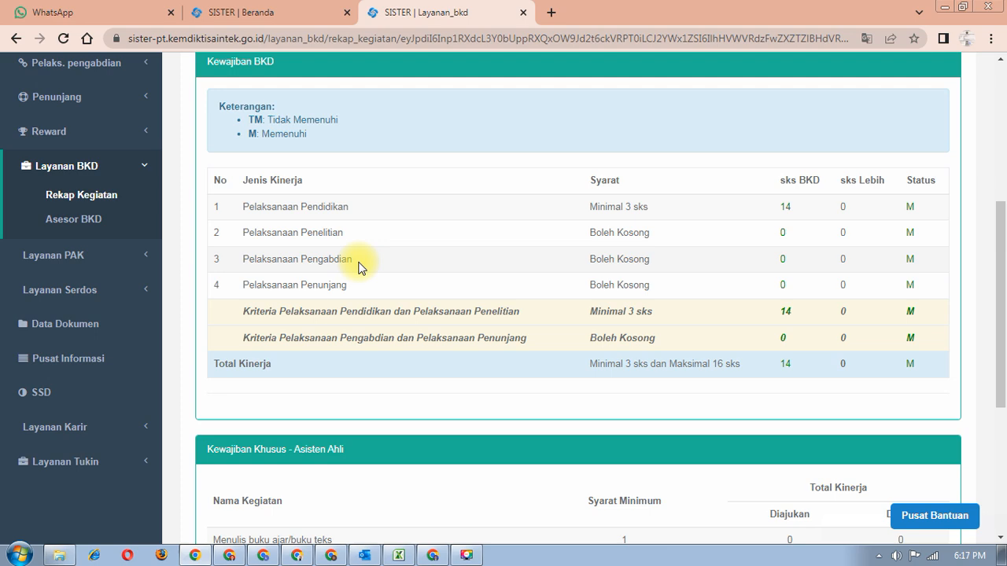
scroll(352, 295, "up", 5)
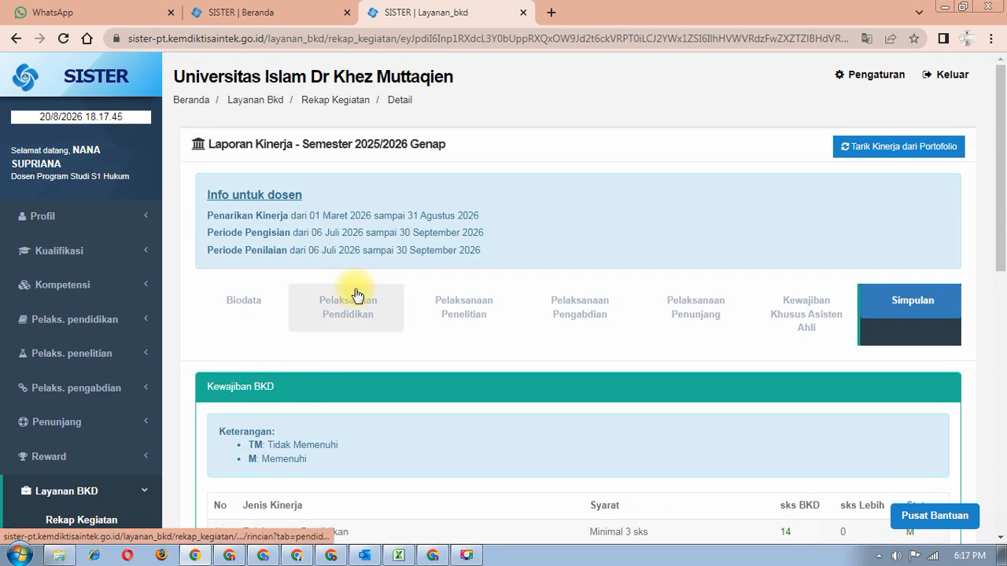
- Review Pelaksanaan Pendidikan sections A–F: four courses and the PA advising activity, none with proof documents
left_click(354, 297)
scroll(349, 312, "down", 4)
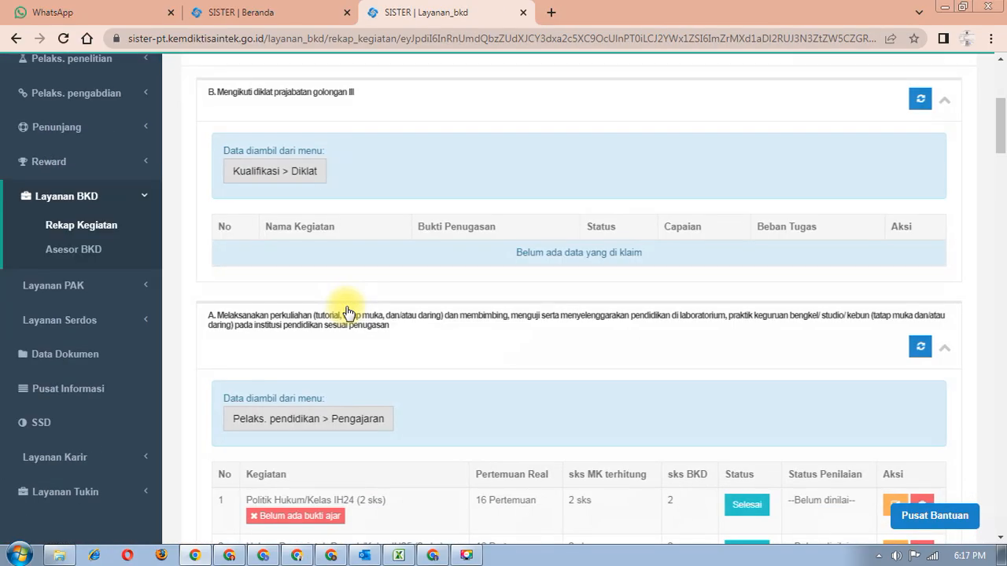
scroll(349, 312, "down", 4)
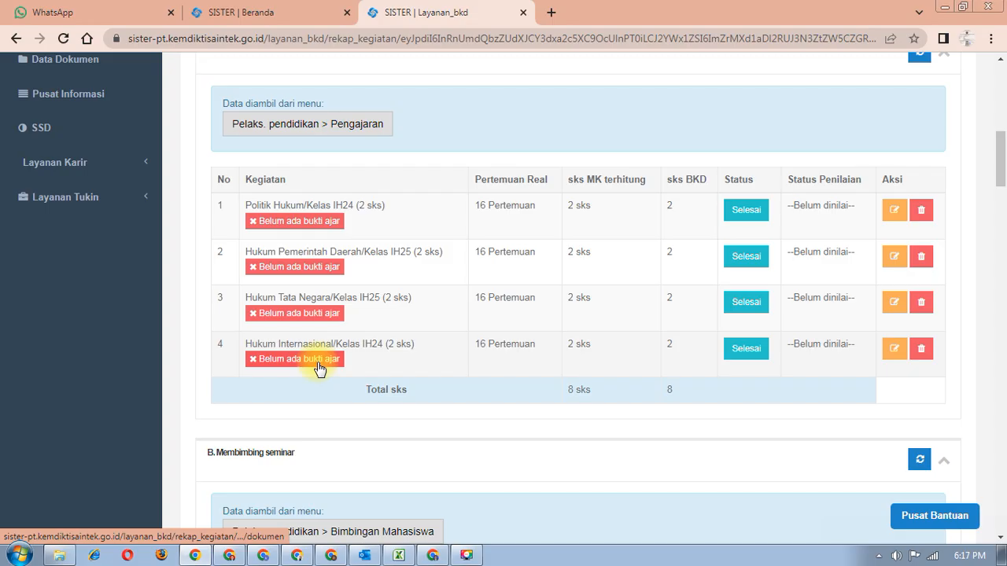
scroll(318, 366, "down", 6)
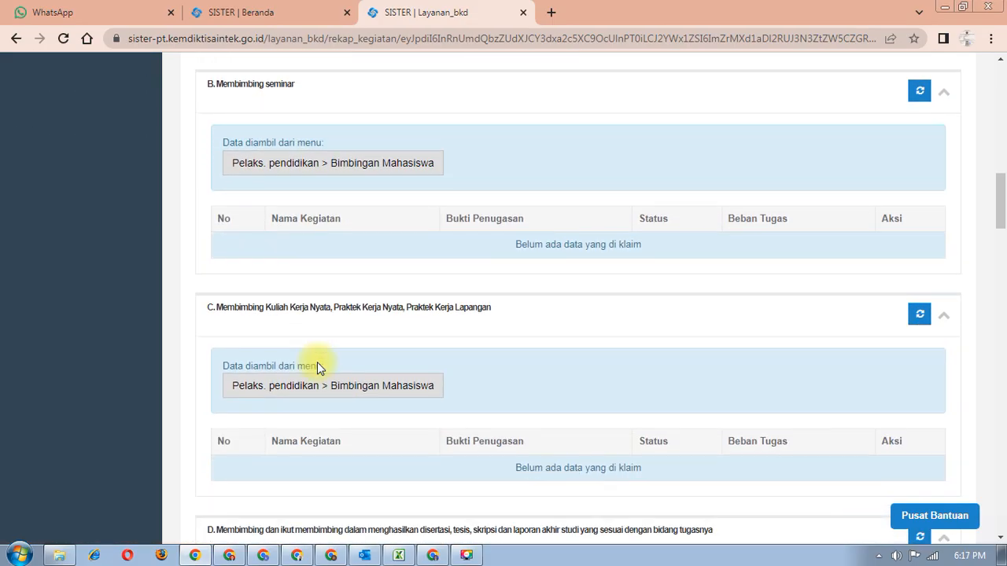
scroll(317, 366, "down", 2)
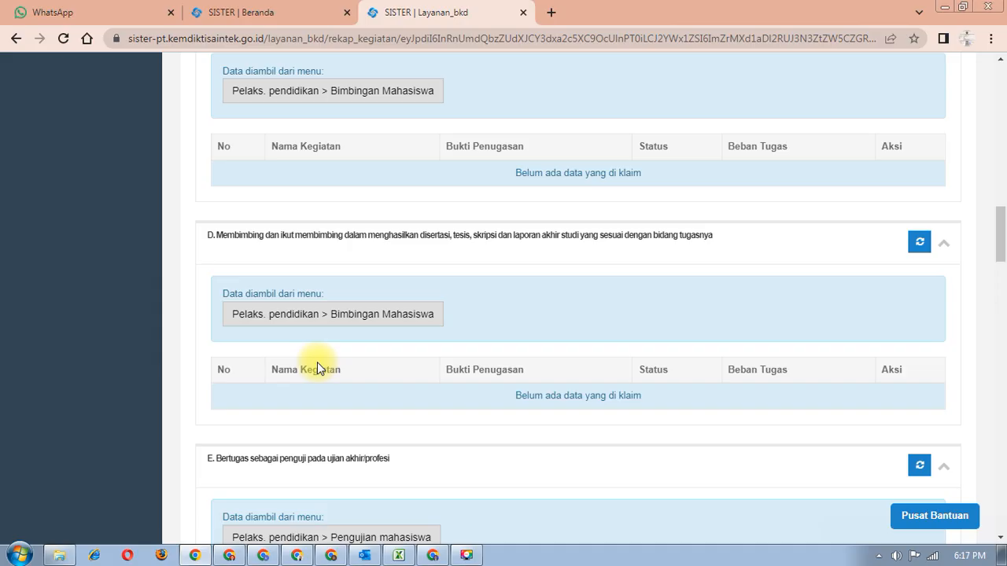
scroll(318, 366, "down", 4)
scroll(318, 367, "up", 5)
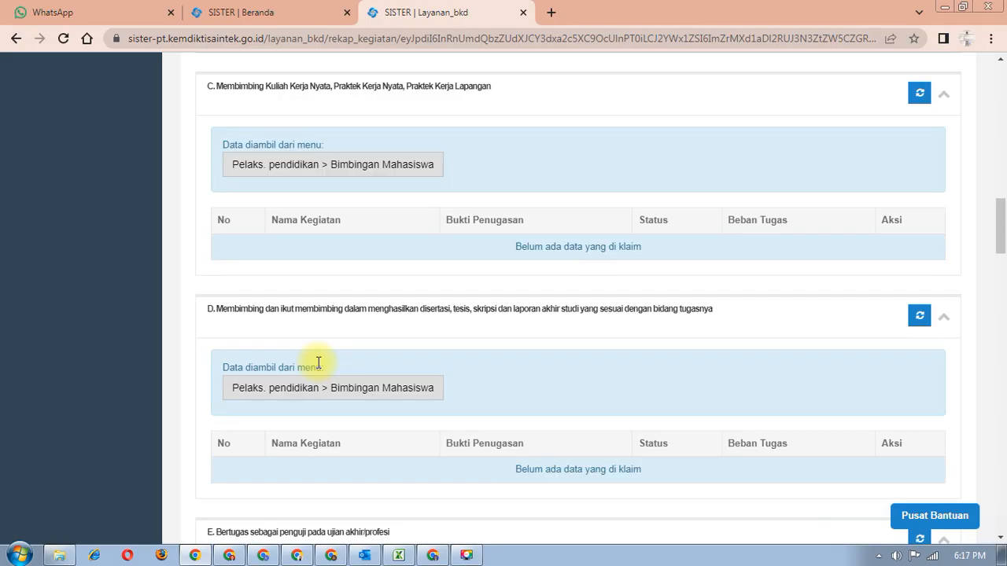
scroll(317, 367, "down", 7)
scroll(316, 368, "down", 1)
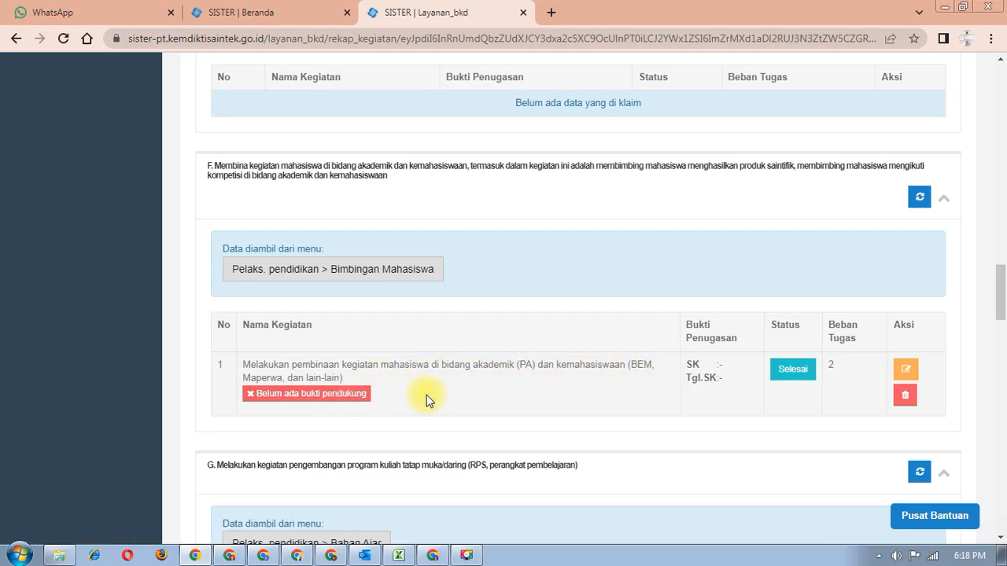
scroll(440, 397, "down", 3)
scroll(445, 396, "up", 4)
left_click(333, 468)
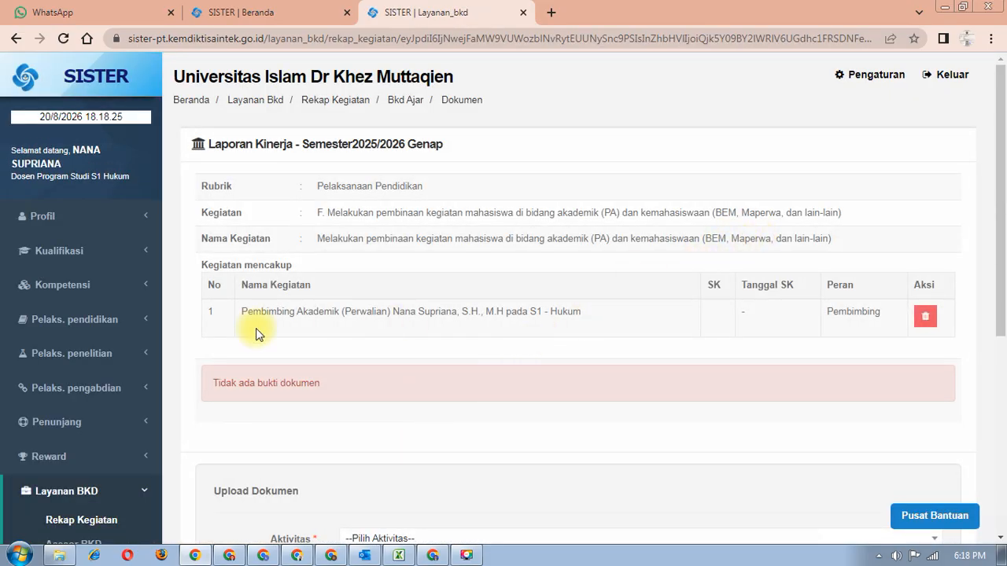
scroll(256, 328, "down", 5)
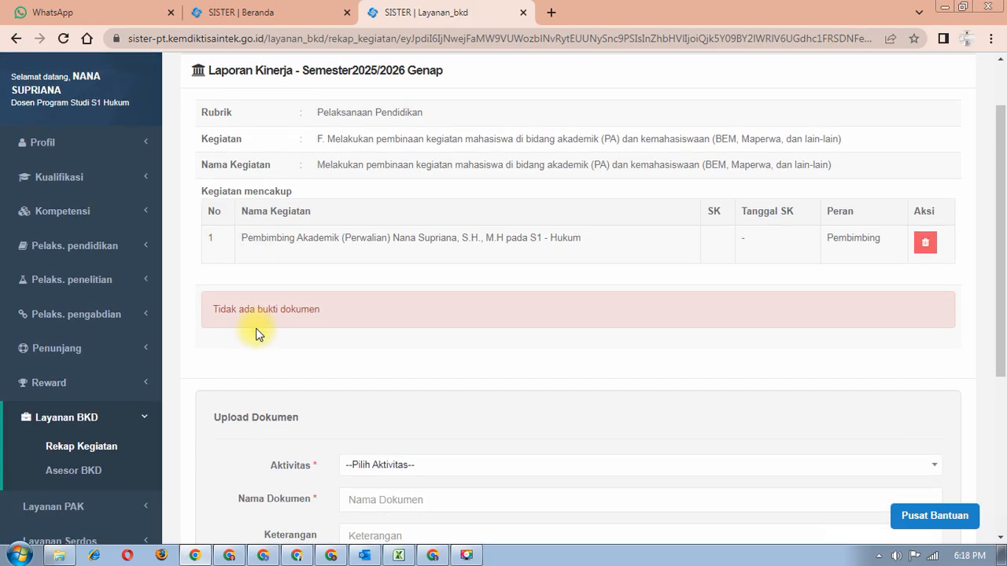
scroll(255, 331, "up", 2)
scroll(255, 330, "down", 2)
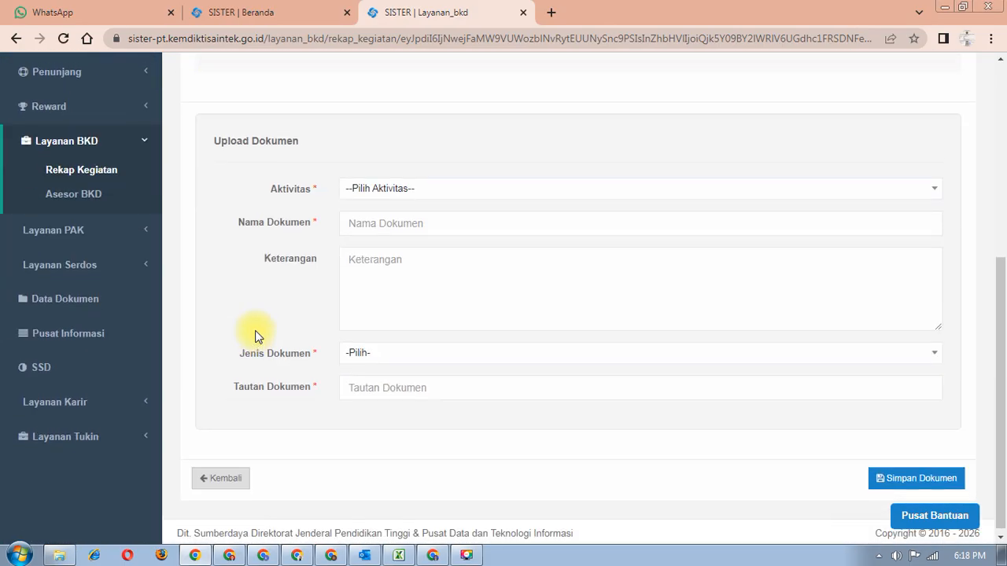
scroll(255, 331, "up", 5)
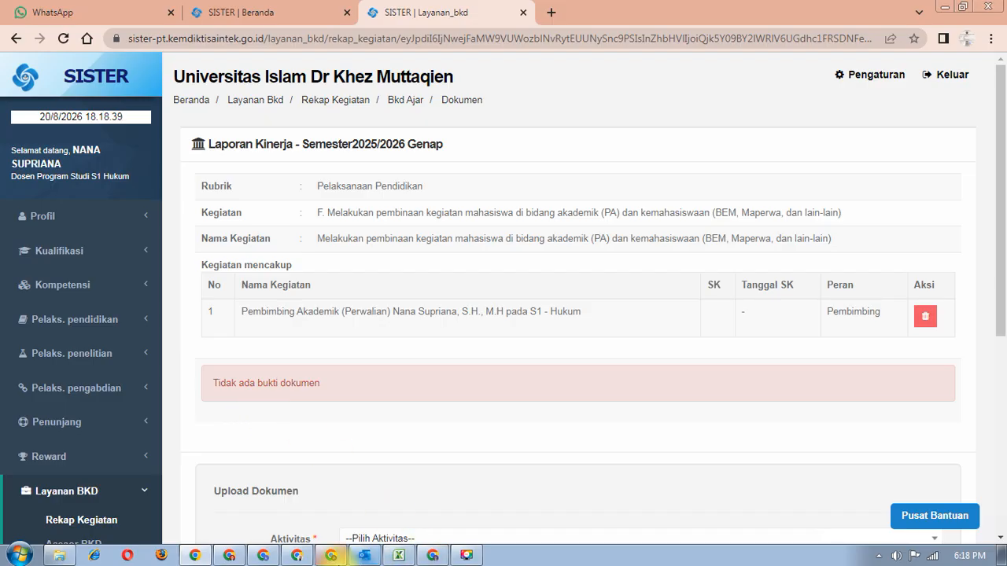
scroll(427, 460, "down", 5)
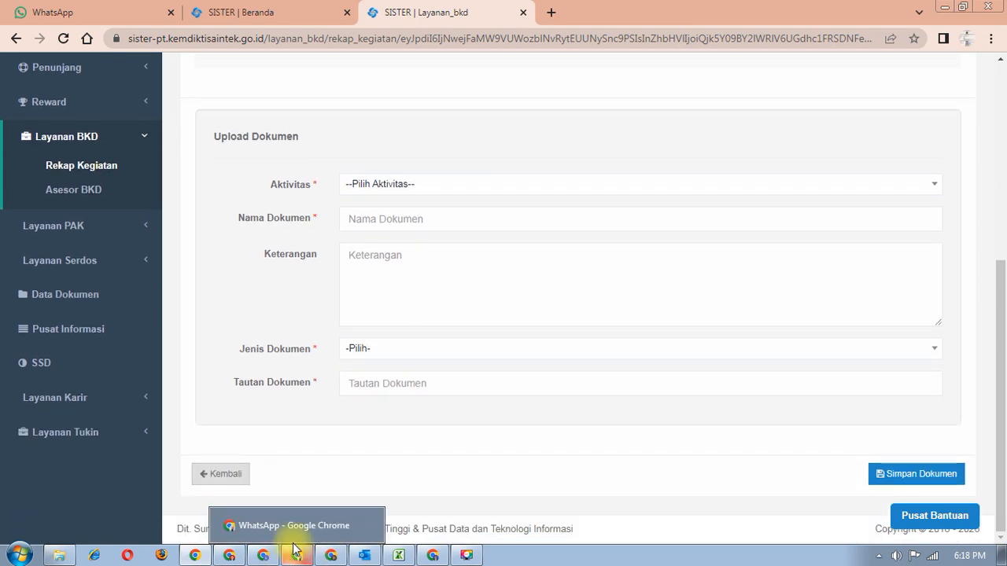
scroll(429, 350, "up", 4)
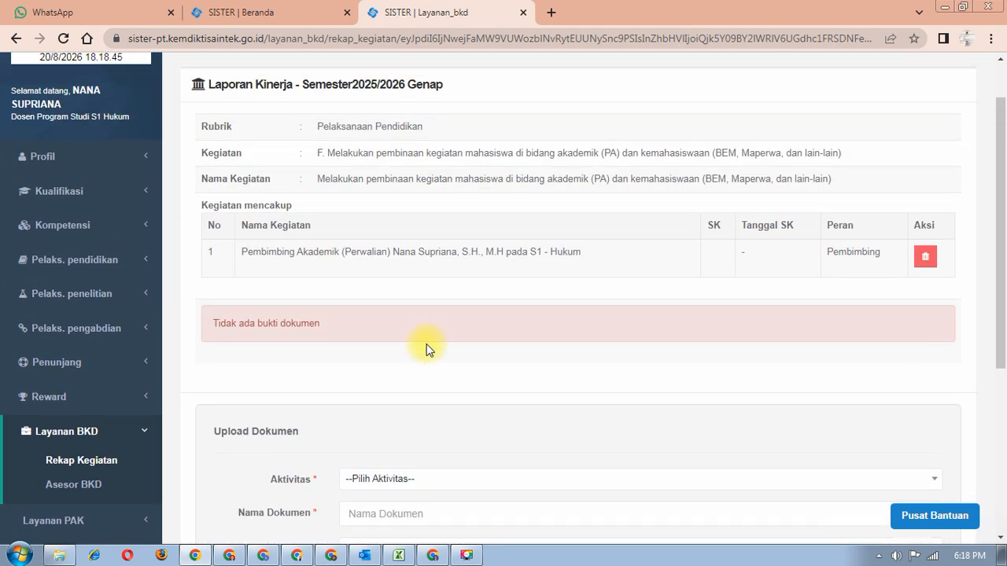
scroll(423, 355, "up", 1)
scroll(423, 355, "down", 5)
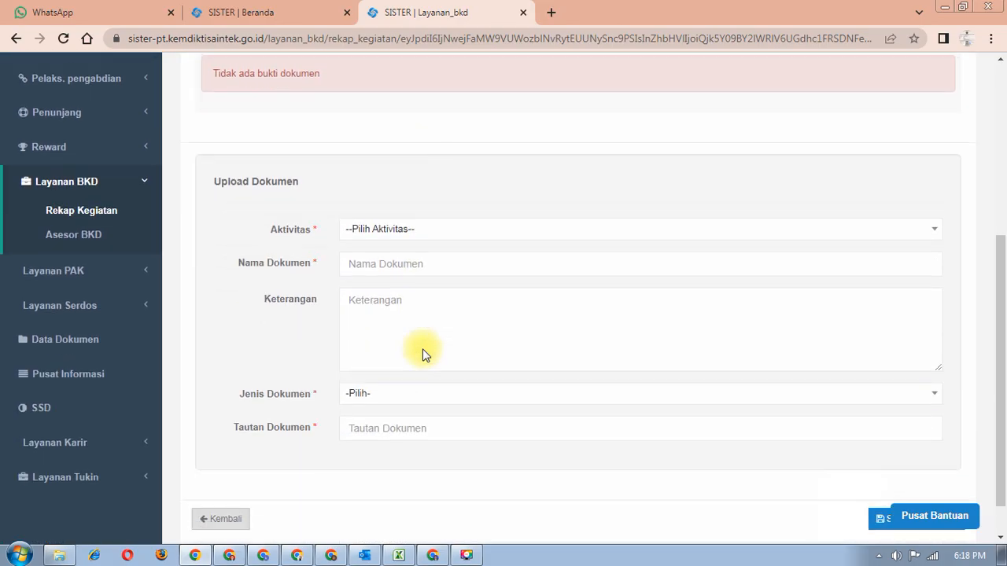
scroll(423, 351, "up", 4)
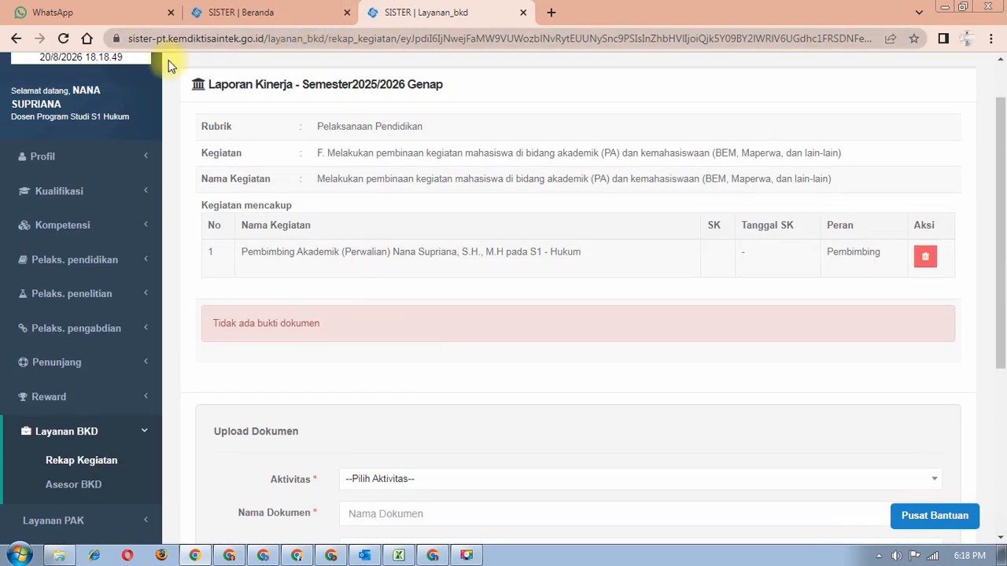
left_click(21, 41)
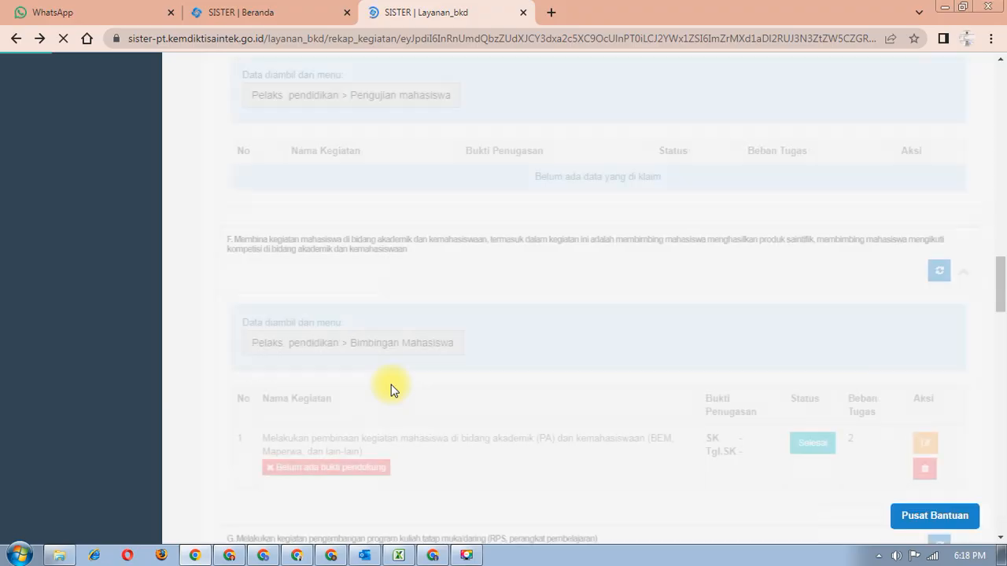
scroll(388, 390, "down", 4)
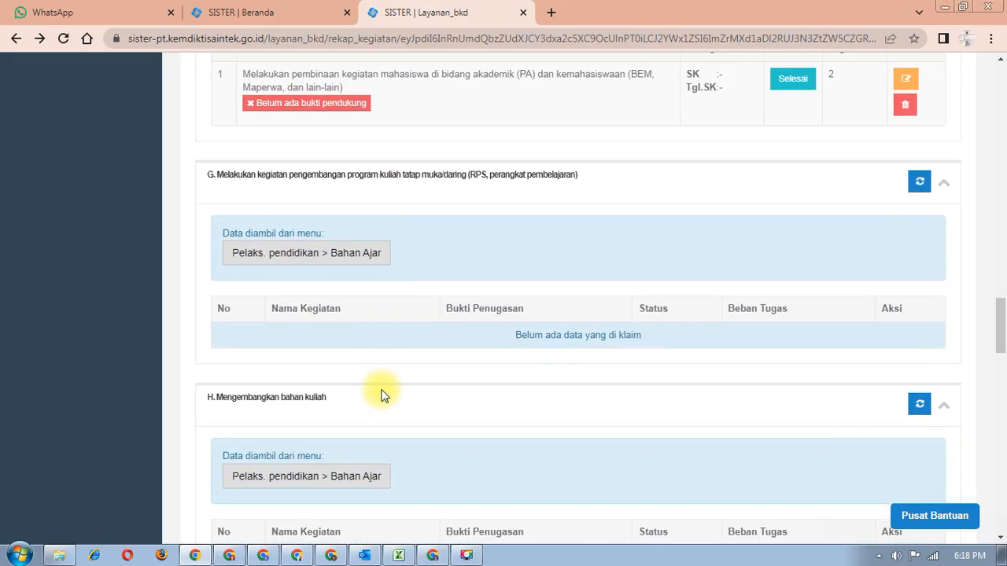
scroll(364, 244, "down", 2)
scroll(366, 251, "down", 2)
scroll(359, 247, "up", 9)
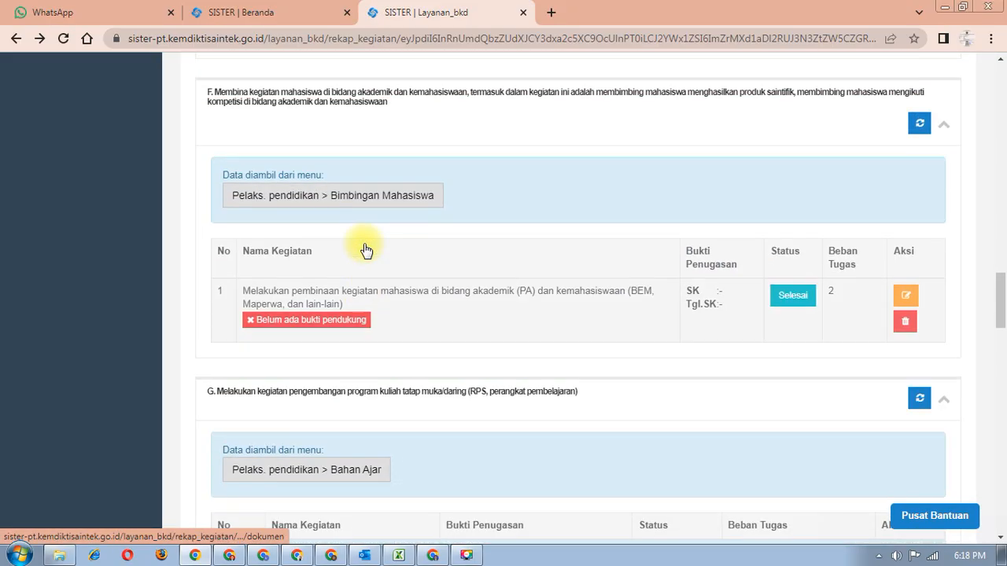
mouse_move(330, 560)
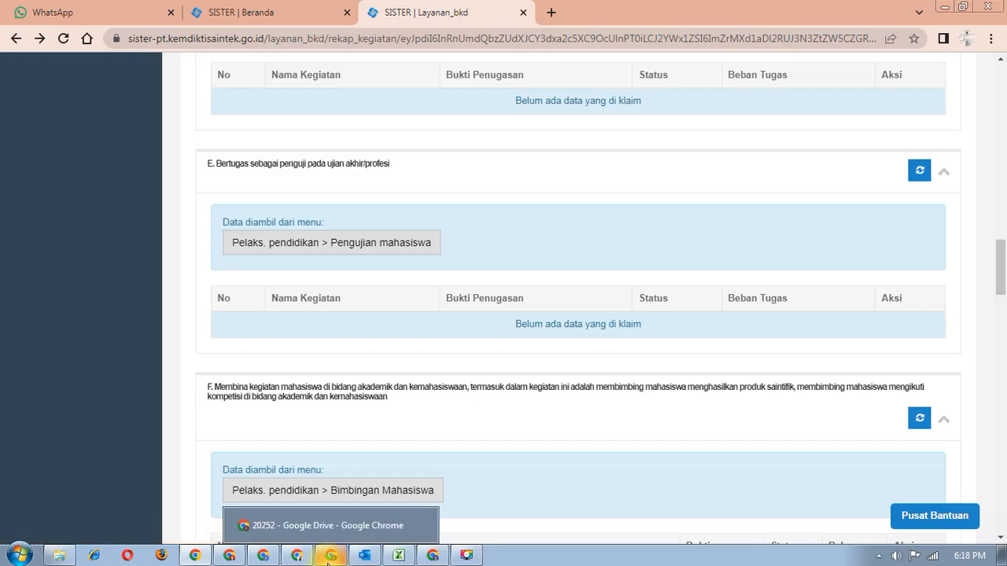
mouse_move(440, 561)
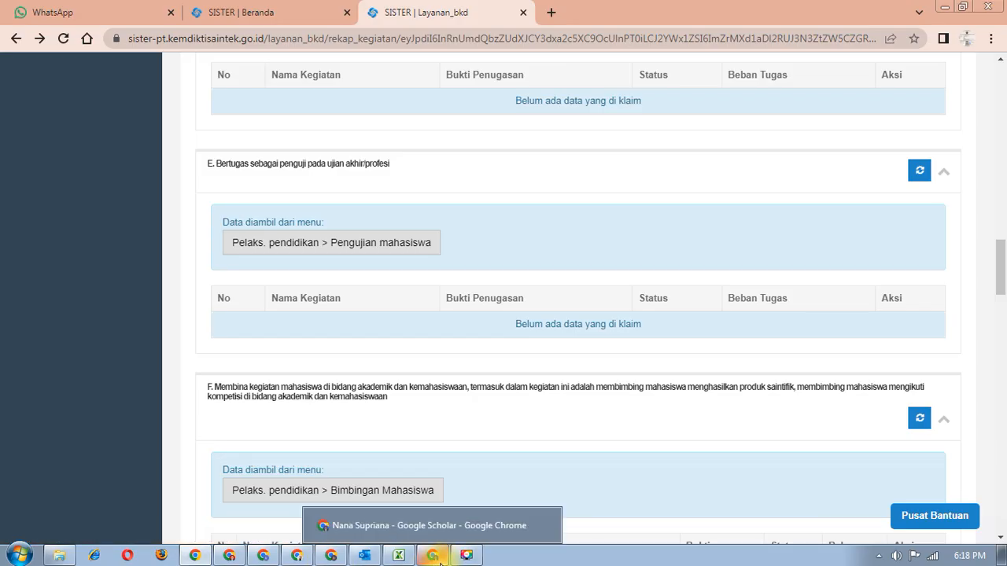
left_click(332, 556)
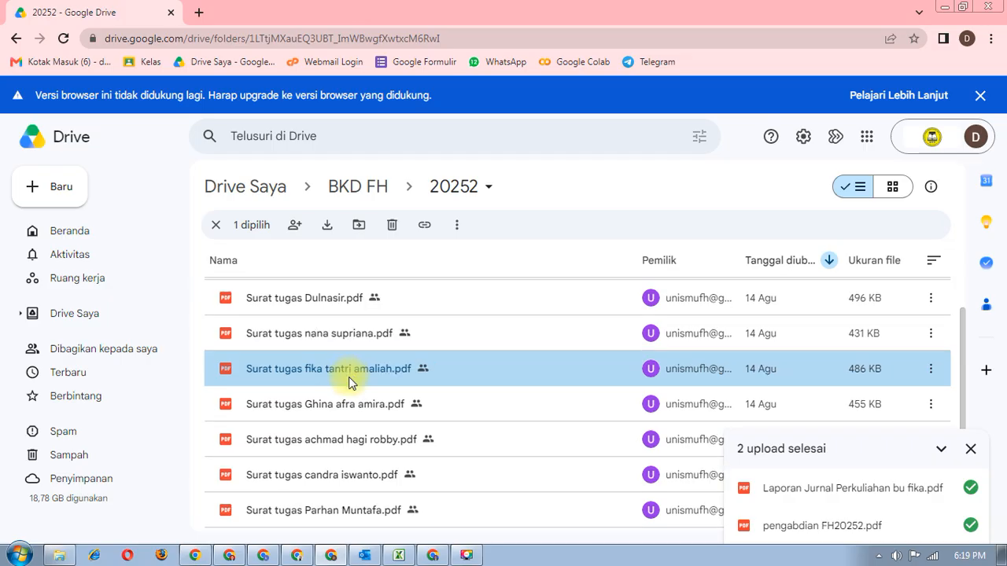
- Open 'surat keputusan penetapan bimbingan akademik (1).pdf' from Downloads in Nitro PDF
scroll(346, 384, "down", 1)
scroll(348, 382, "up", 3)
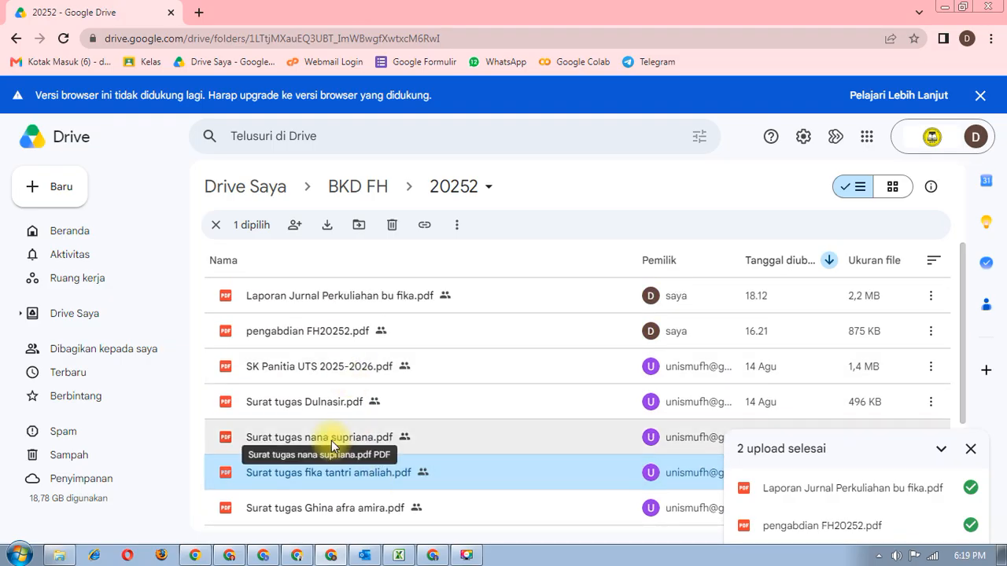
scroll(331, 443, "down", 1)
scroll(331, 442, "up", 1)
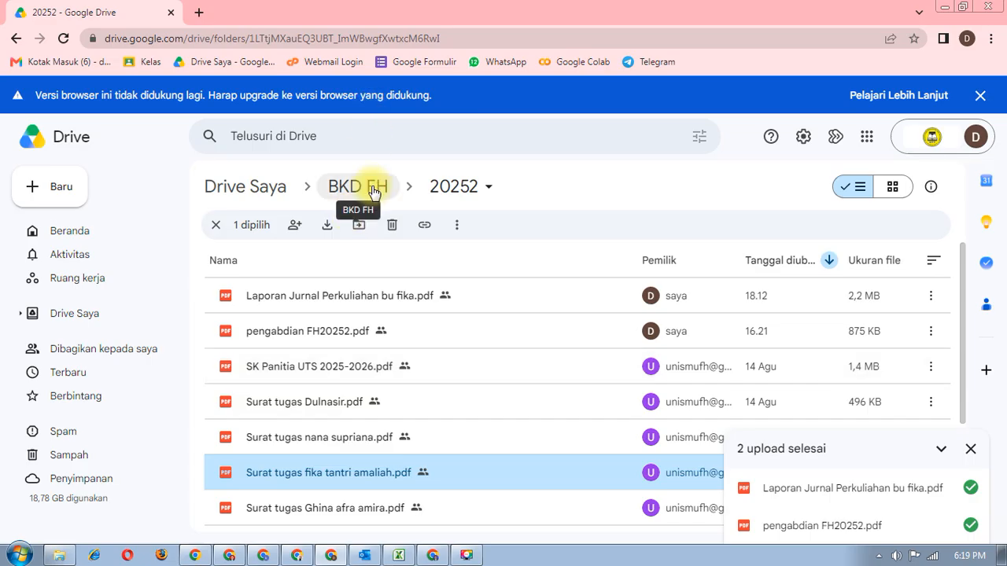
left_click(61, 556)
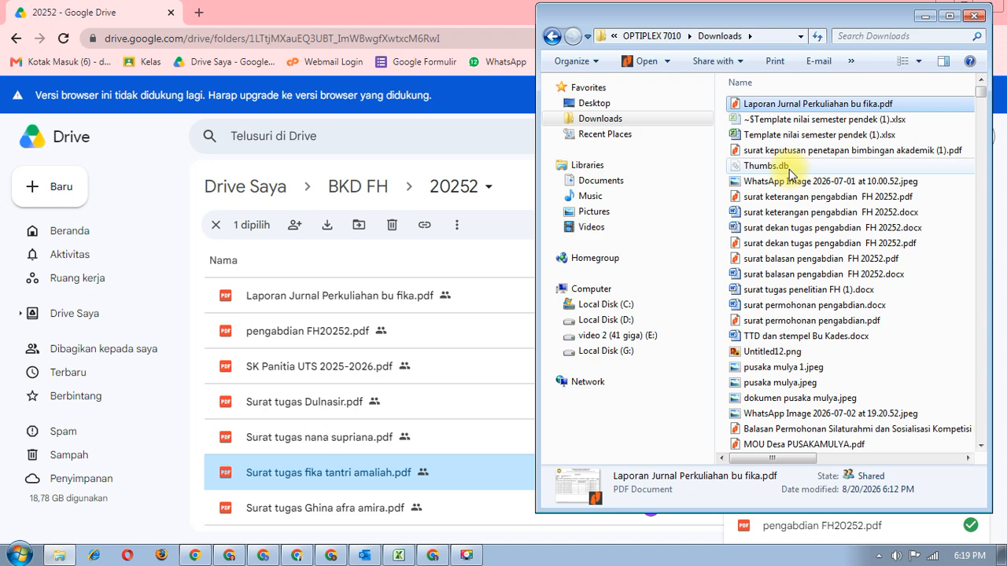
double_click(806, 151)
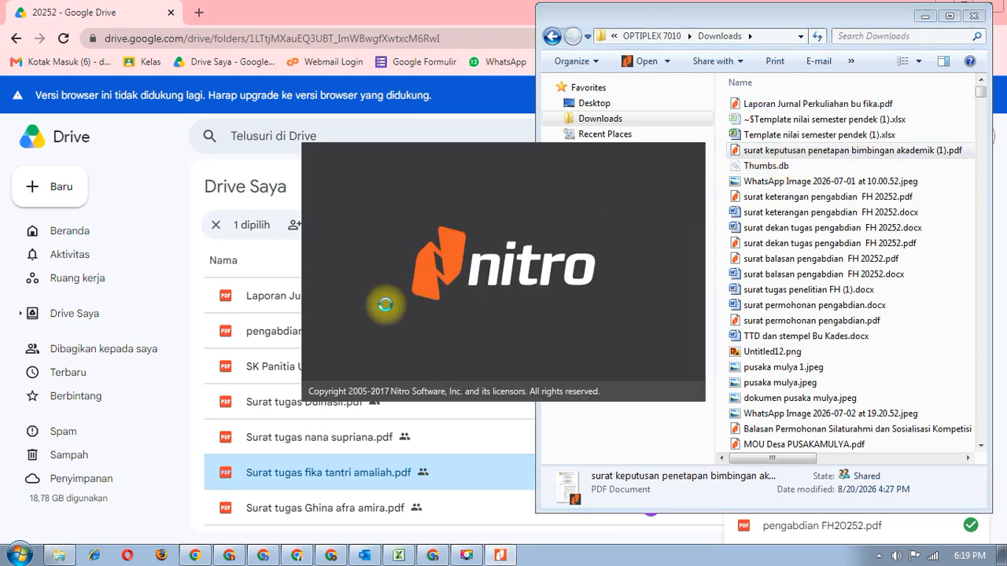
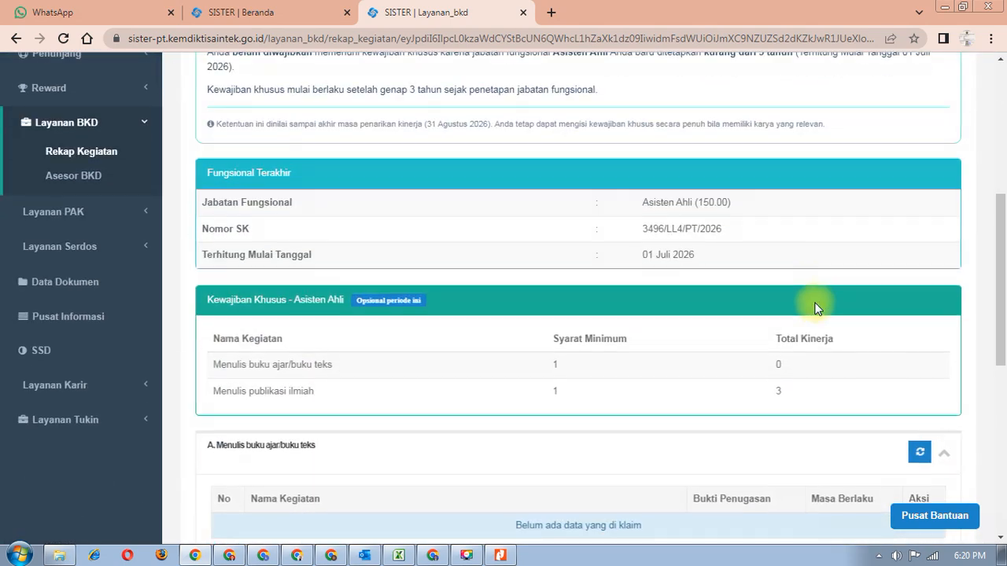
scroll(818, 307, "down", 1)
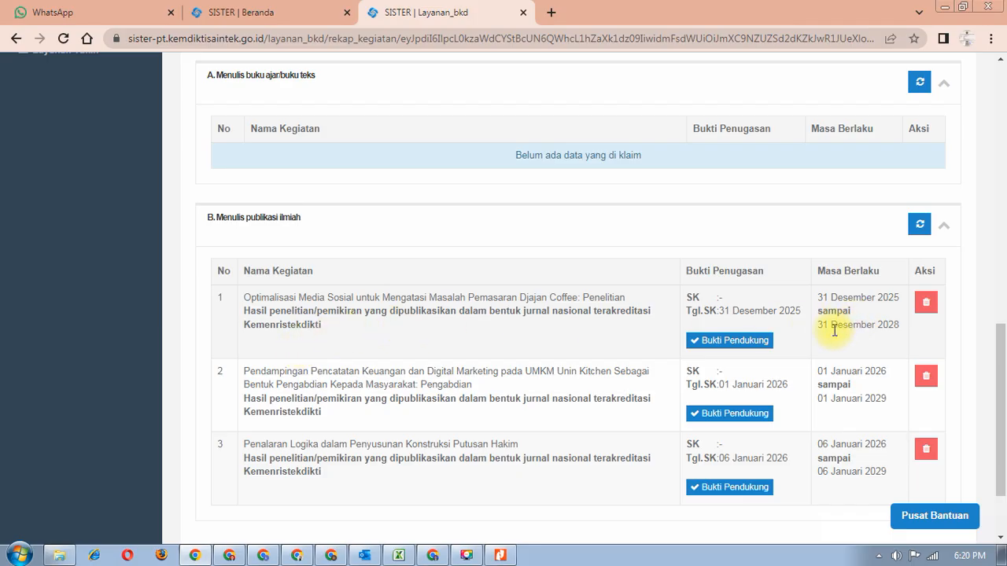
- Open the first publication's Bukti Pendukung and its Djajan Coffee article document in a new tab
left_click(749, 343)
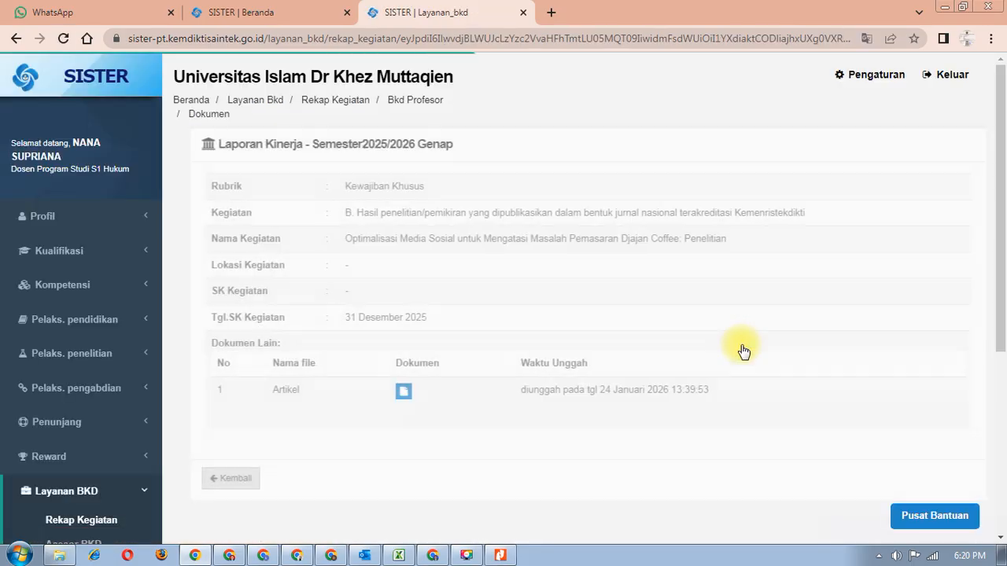
scroll(744, 352, "down", 4)
scroll(735, 354, "up", 1)
left_click(390, 170)
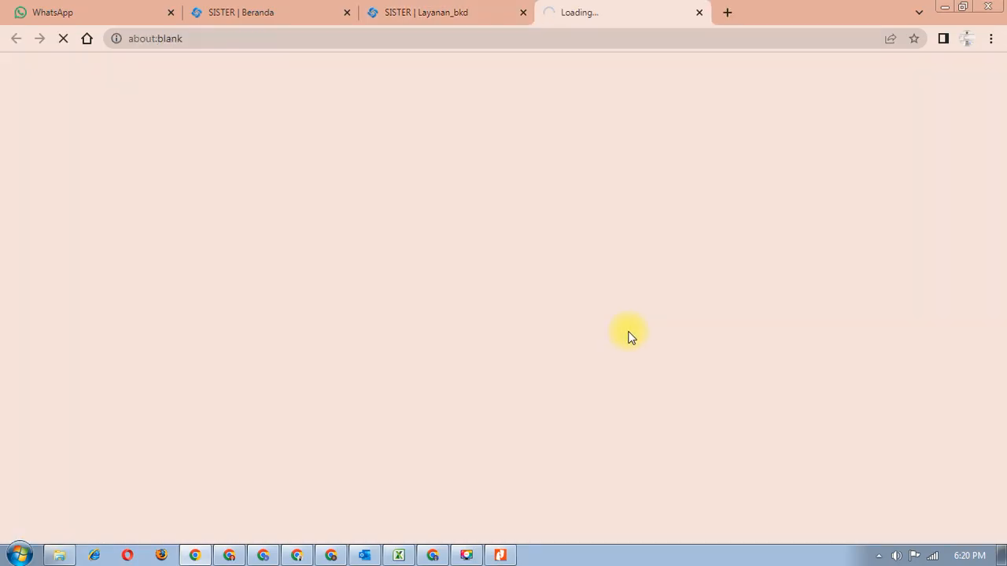
- Go back to the BKD activity recap and read the Kewajiban Khusus notice
left_click(464, 15)
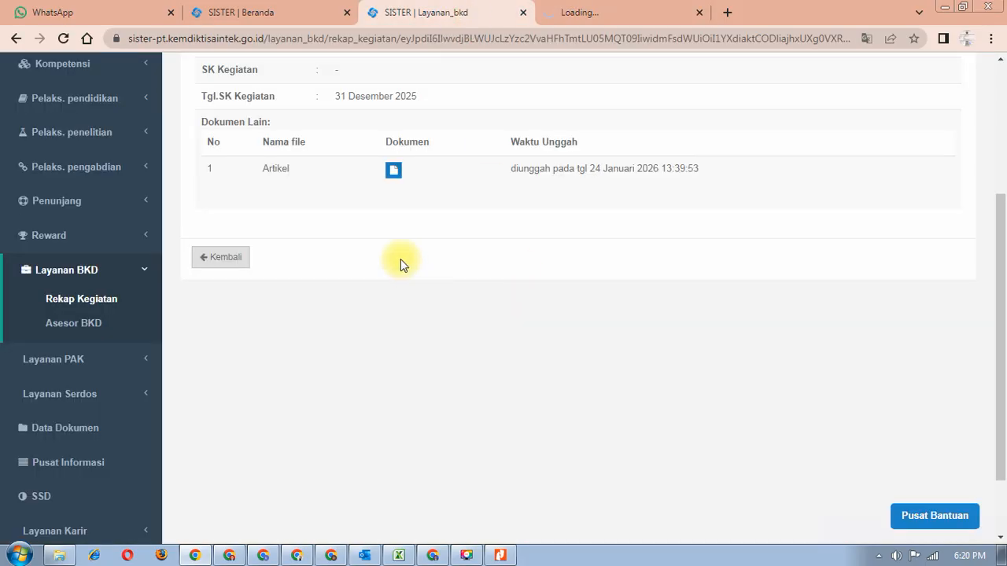
left_click(16, 37)
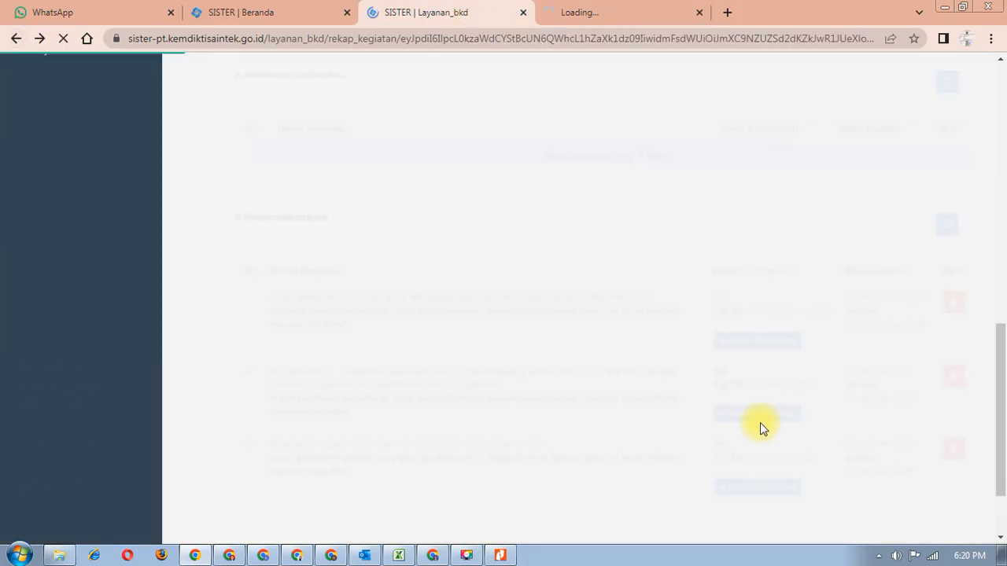
scroll(761, 425, "down", 2)
scroll(757, 428, "up", 5)
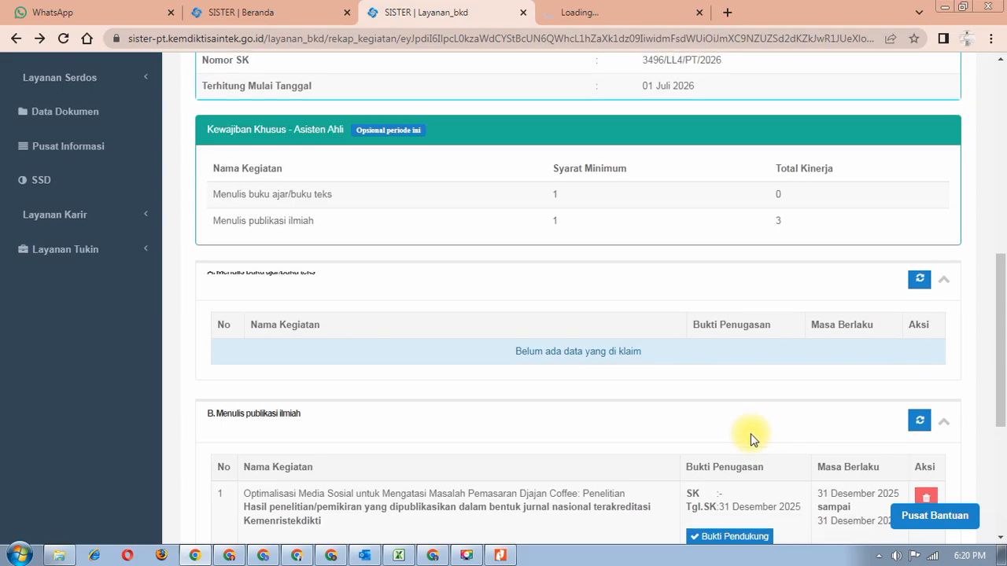
scroll(751, 434, "down", 1)
scroll(752, 438, "up", 1)
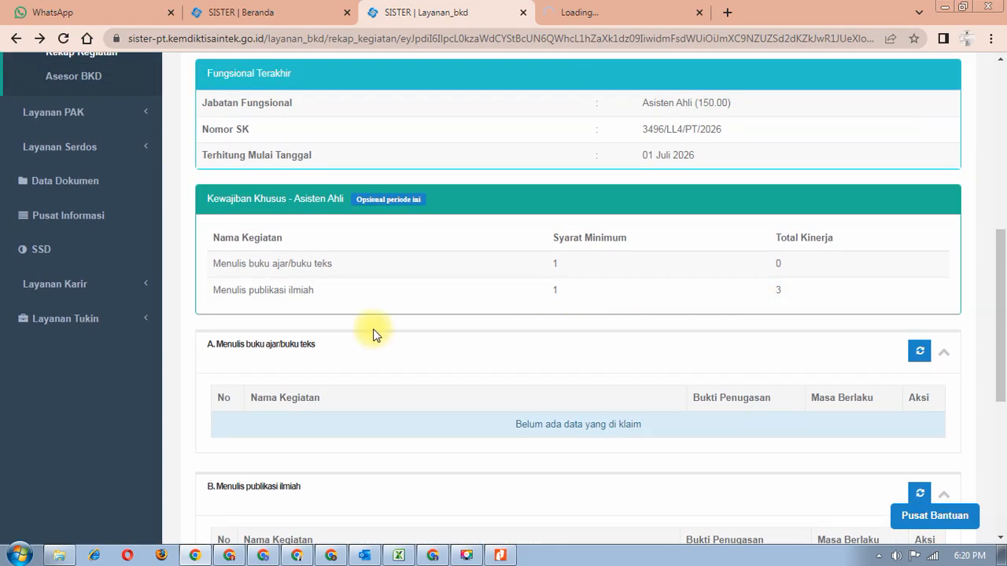
scroll(407, 344, "down", 3)
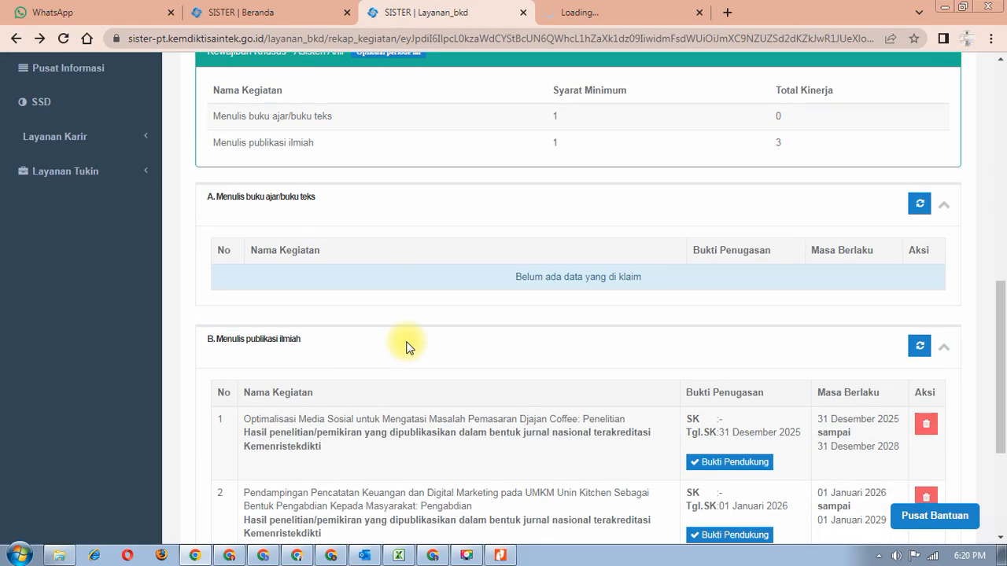
scroll(407, 346, "down", 4)
scroll(401, 344, "up", 8)
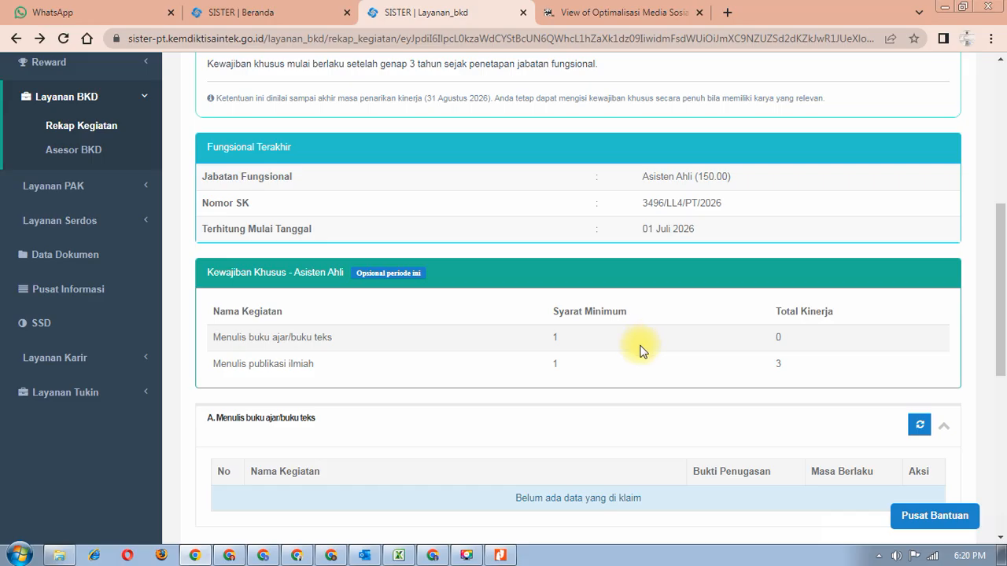
scroll(639, 351, "down", 3)
scroll(635, 359, "up", 3)
scroll(822, 340, "down", 6)
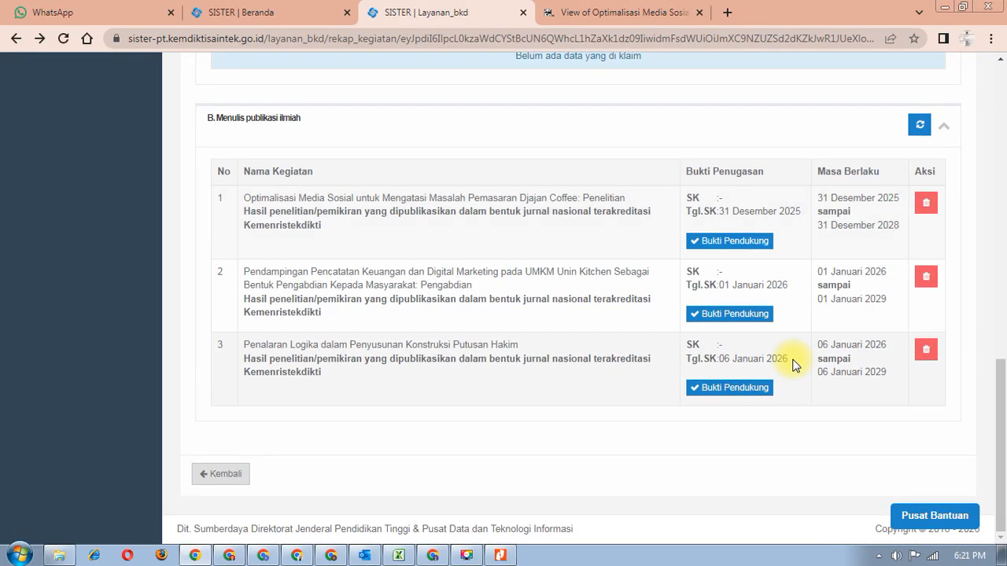
scroll(793, 365, "up", 3)
scroll(793, 364, "down", 2)
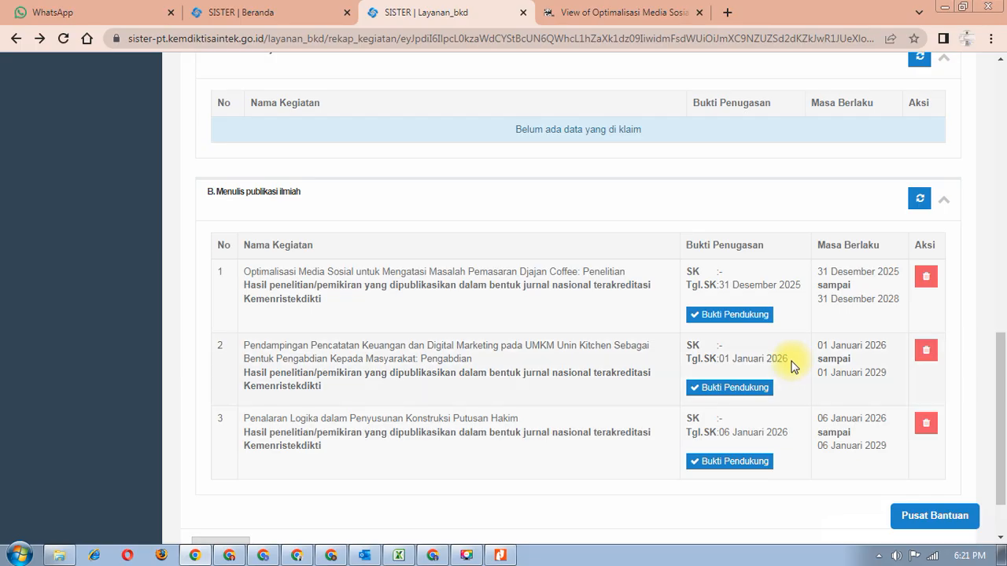
scroll(793, 363, "up", 4)
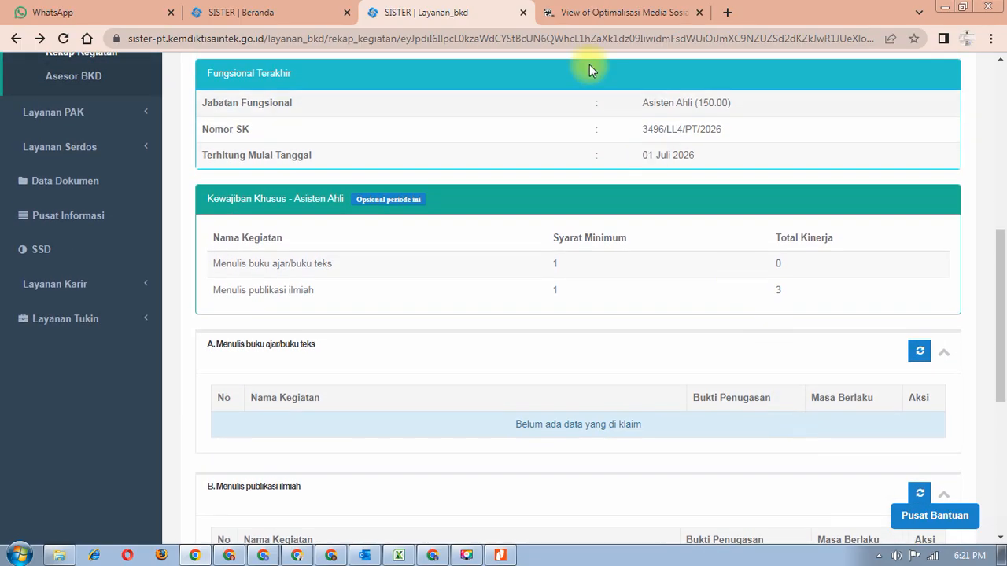
- Look over the Djajan Coffee article PDF, then return to the BKD report
left_click(572, 12)
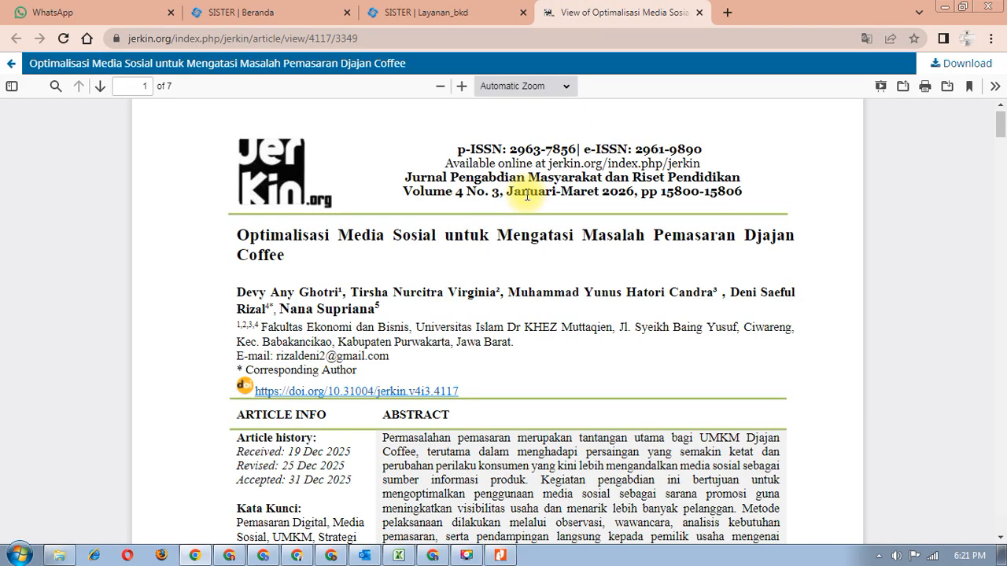
scroll(527, 195, "down", 1)
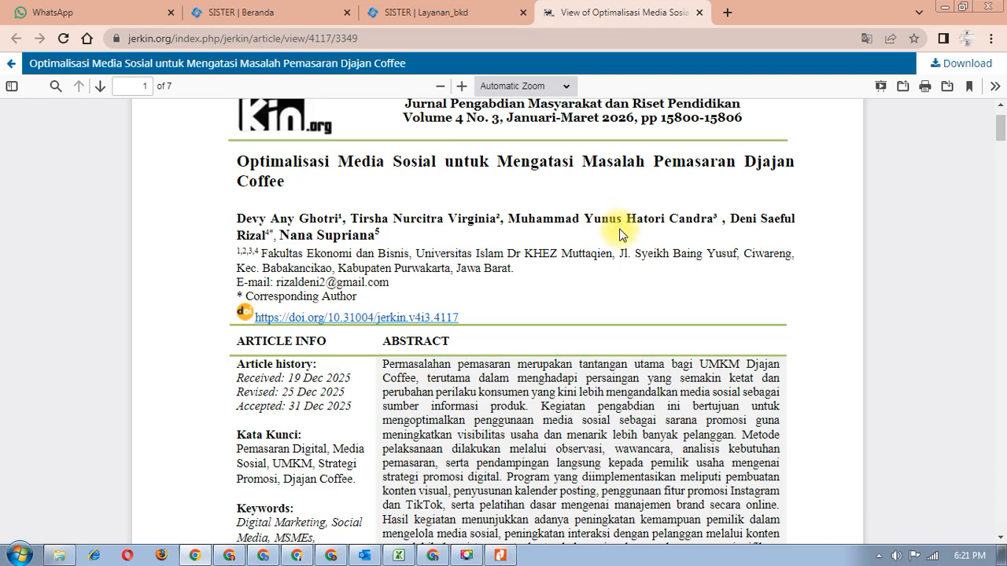
scroll(566, 205, "up", 1)
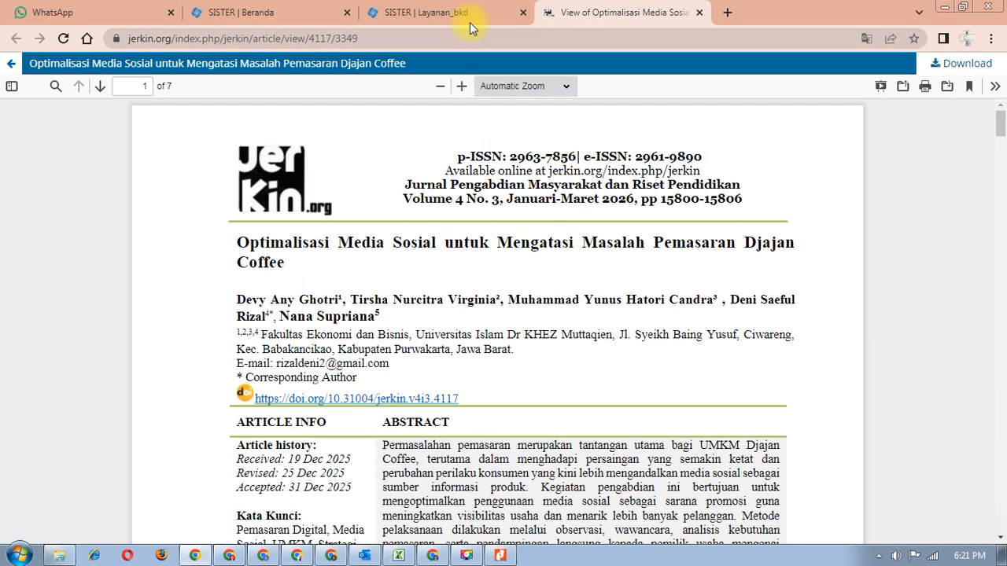
left_click(465, 16)
scroll(514, 263, "up", 4)
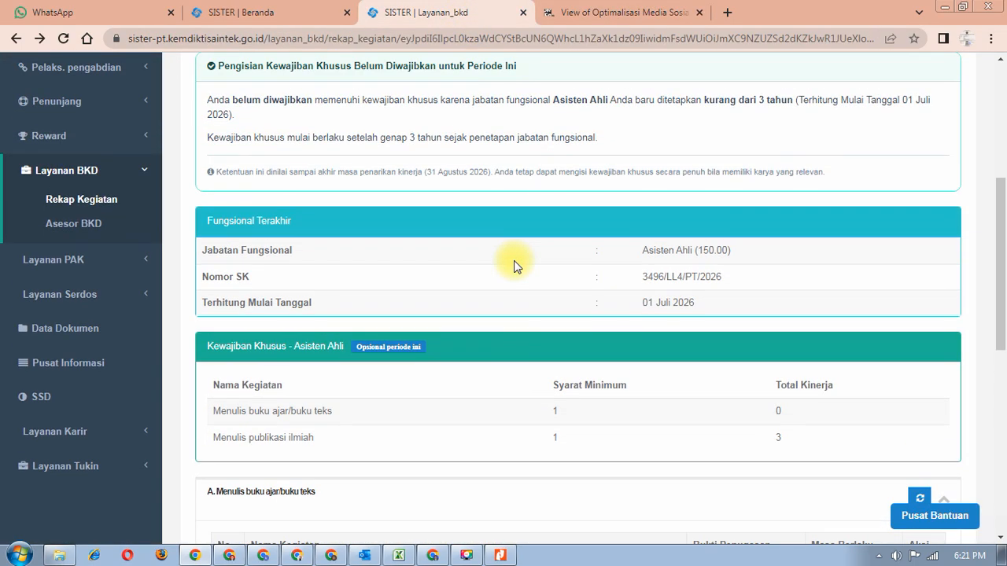
- Show Pelaksanaan Penunjang and refresh section A, which finds no new records
scroll(551, 260, "up", 1)
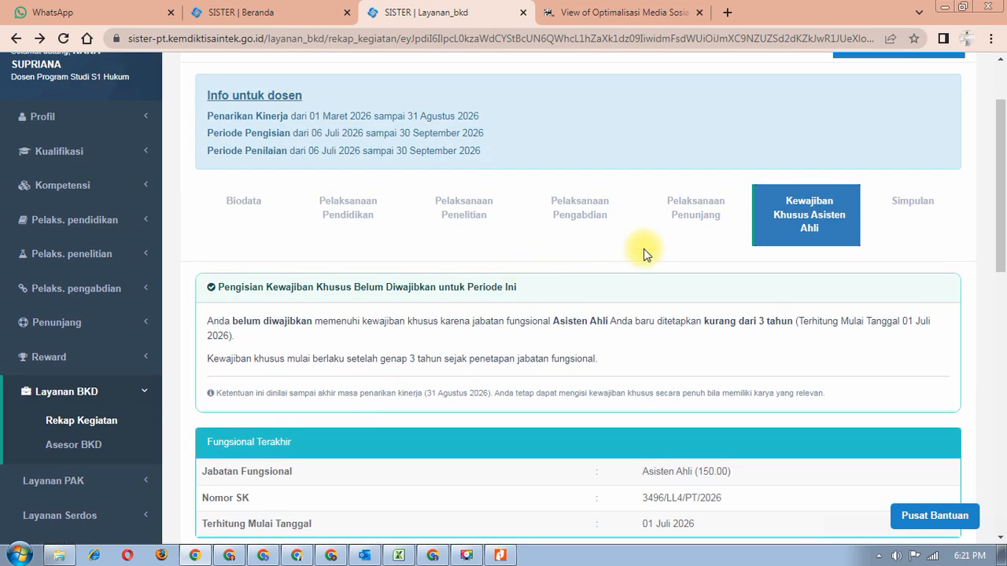
left_click(696, 228)
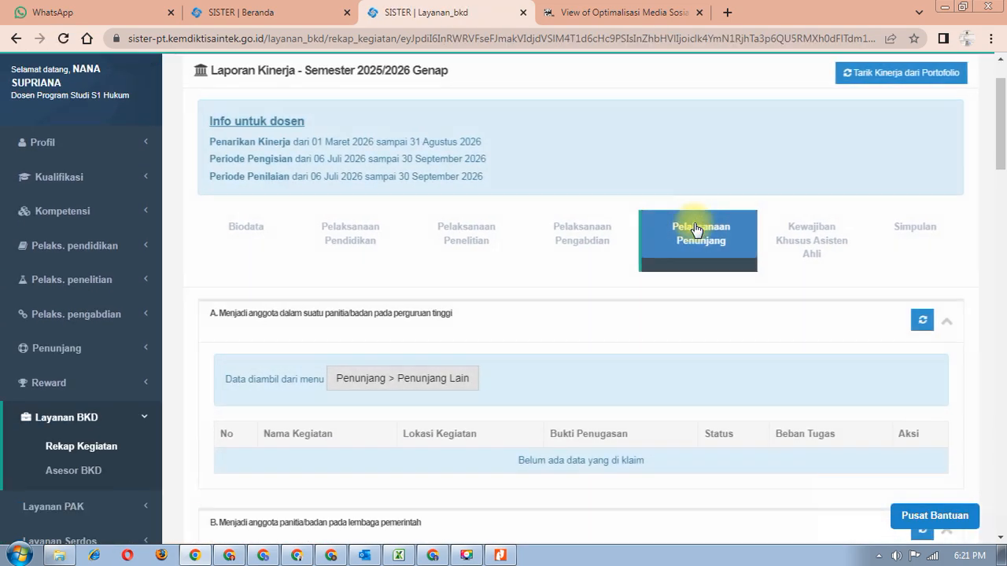
scroll(697, 229, "down", 10)
scroll(696, 229, "down", 2)
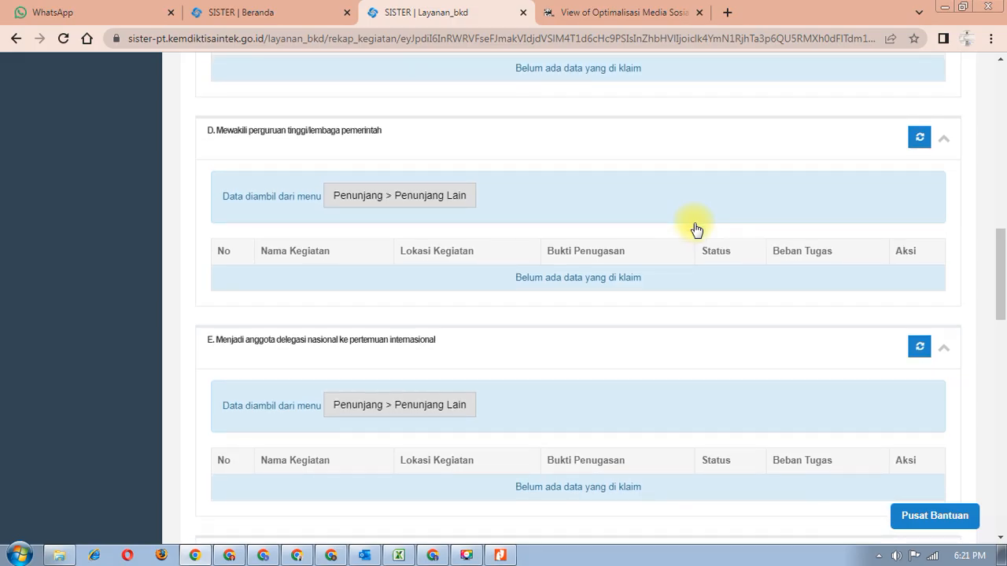
scroll(410, 316, "down", 3)
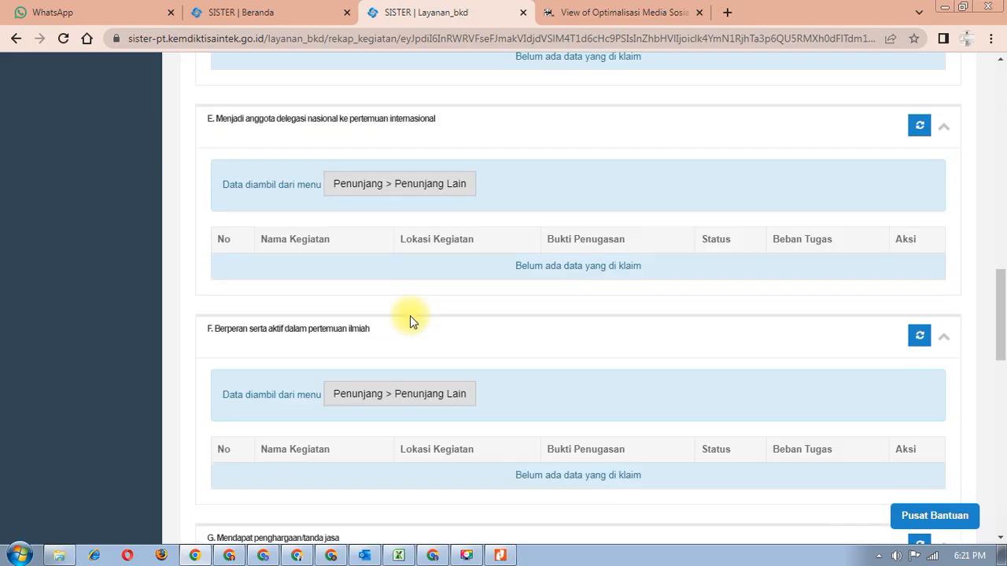
scroll(409, 316, "up", 5)
scroll(408, 316, "up", 5)
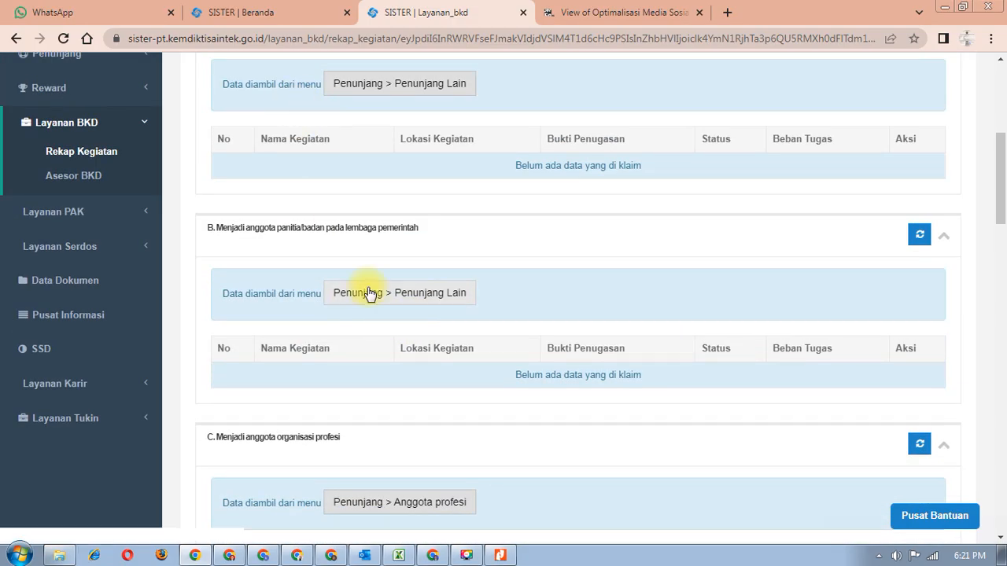
scroll(370, 293, "up", 5)
scroll(370, 292, "down", 2)
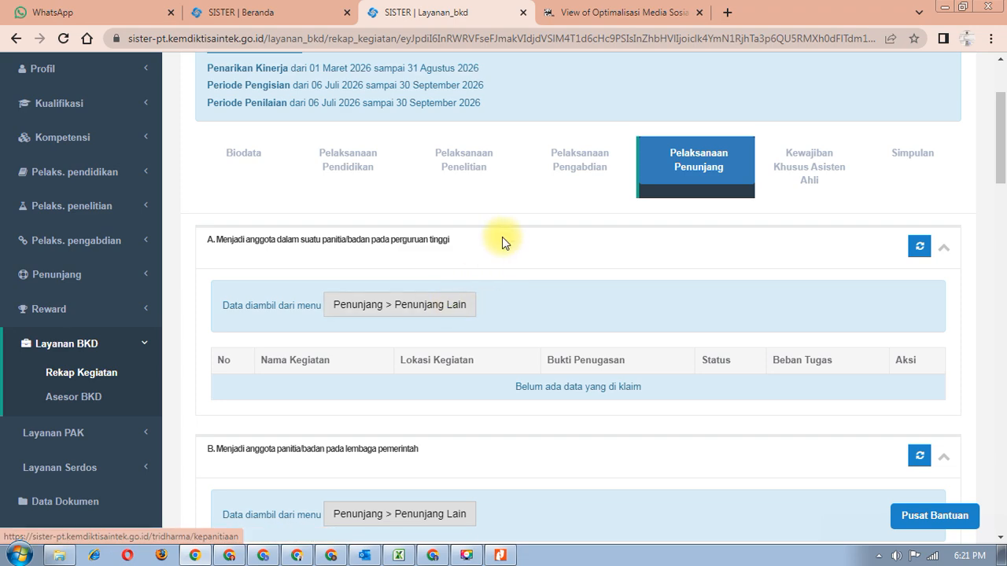
scroll(512, 236, "down", 1)
left_click(920, 175)
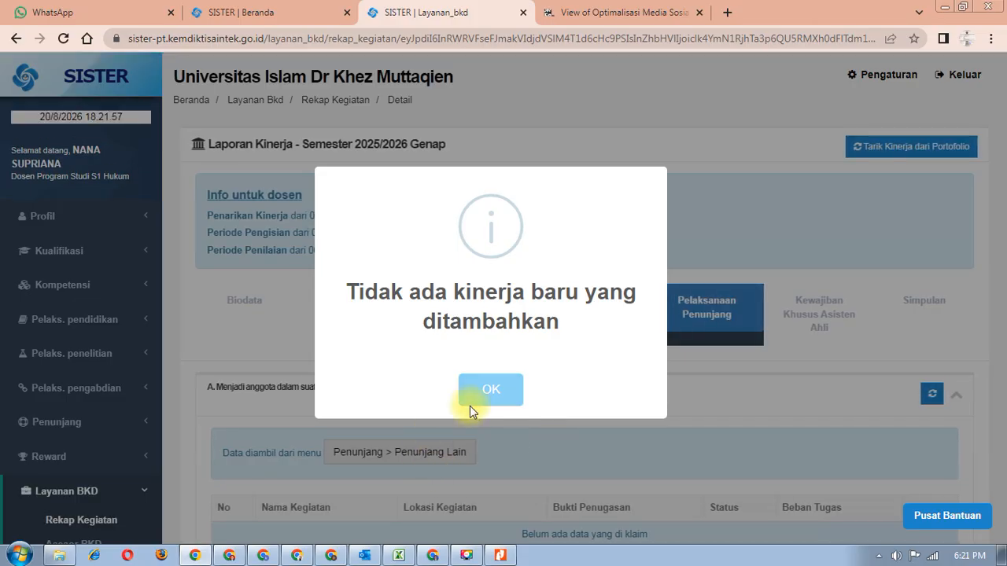
left_click(472, 402)
- Open the Penunjang Lain list with its three committee entries
scroll(472, 405, "down", 1)
scroll(472, 405, "down", 1)
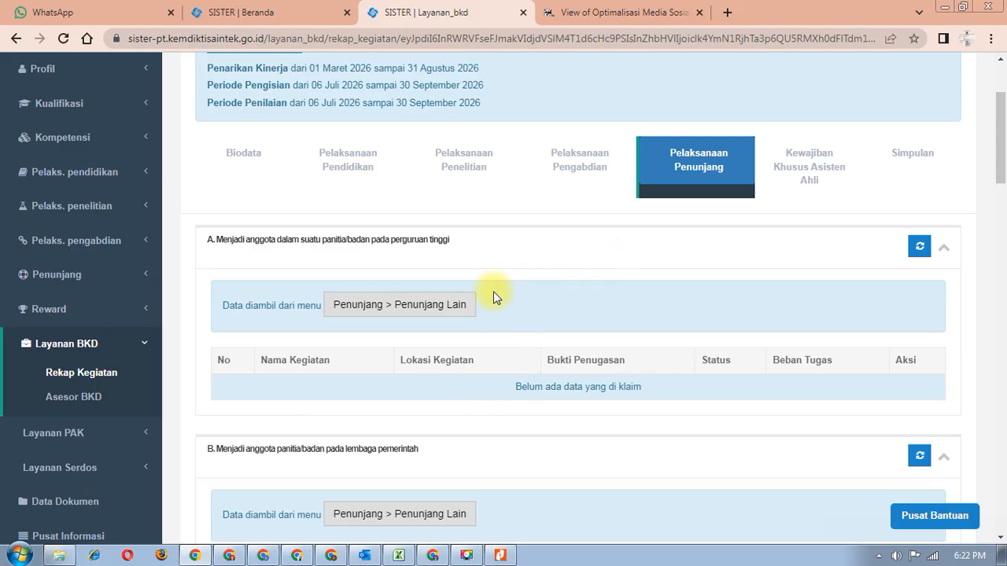
left_click(432, 304)
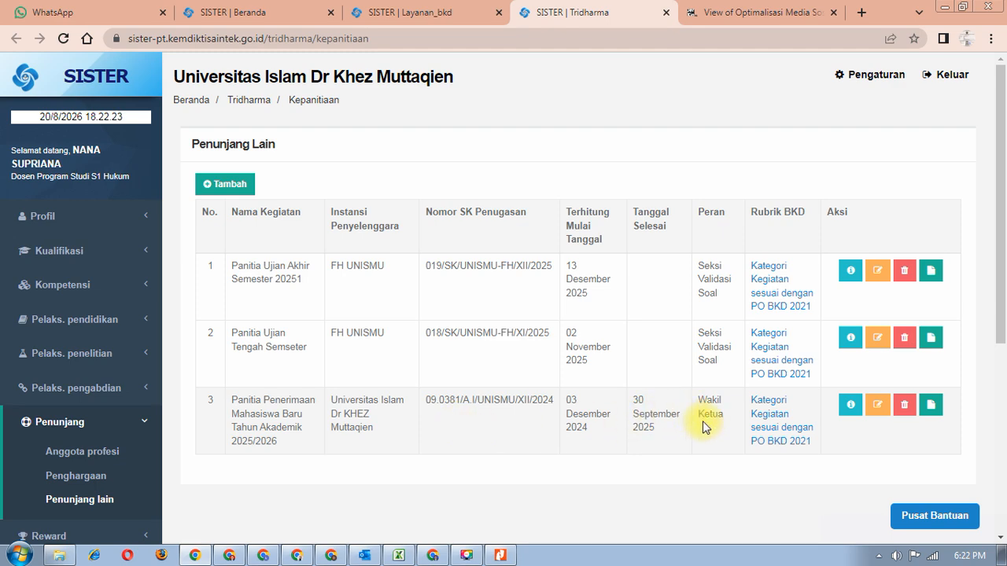
- Start a new Penunjang Lain entry and expand the Kategori Kegiatan options
scroll(702, 423, "down", 4)
scroll(702, 427, "up", 4)
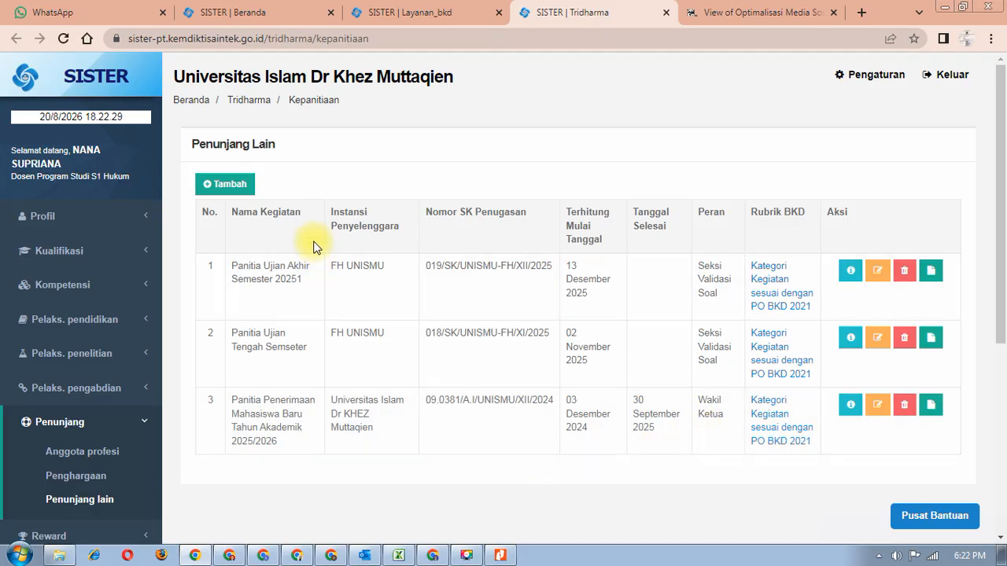
left_click(241, 192)
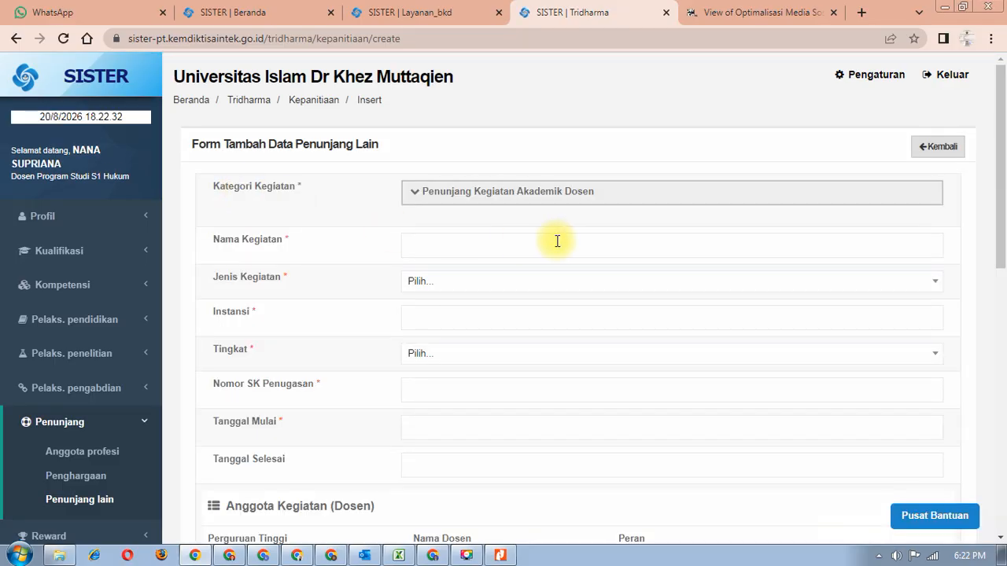
left_click(553, 193)
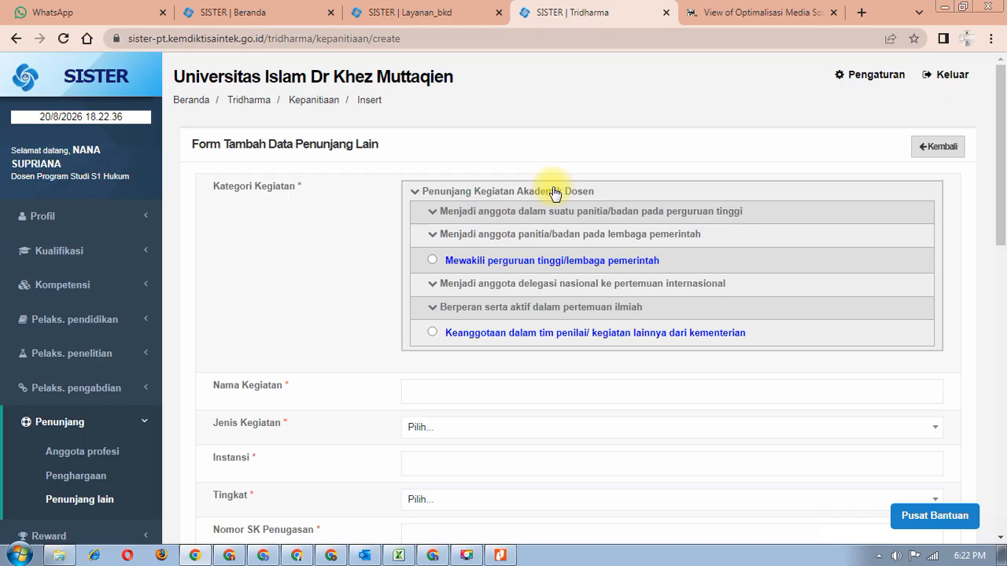
- Read the committee list in SK Panitia UTS 2025-2026.pdf in Google Drive, then return to SISTER
left_click(331, 556)
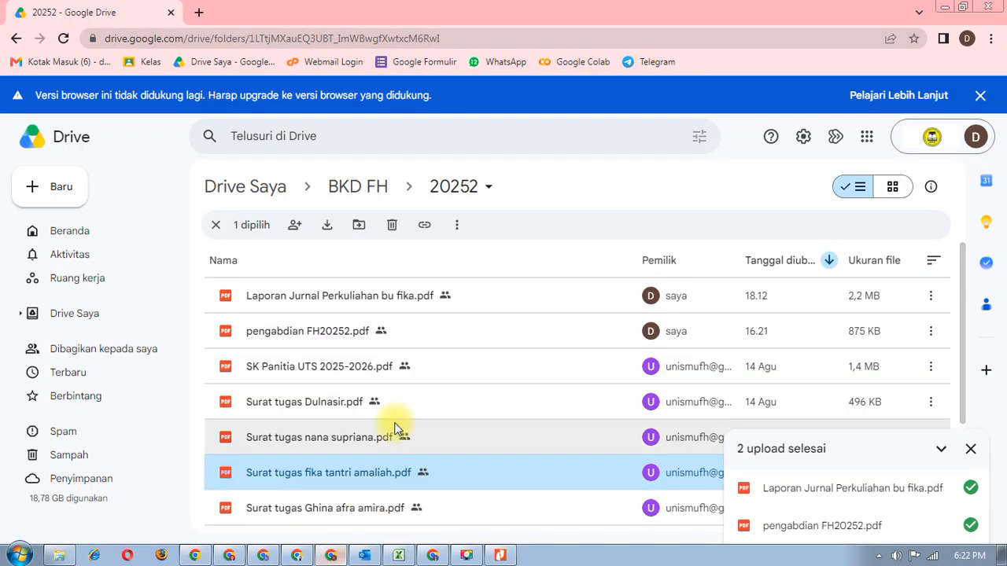
scroll(353, 391, "down", 2)
scroll(356, 391, "up", 2)
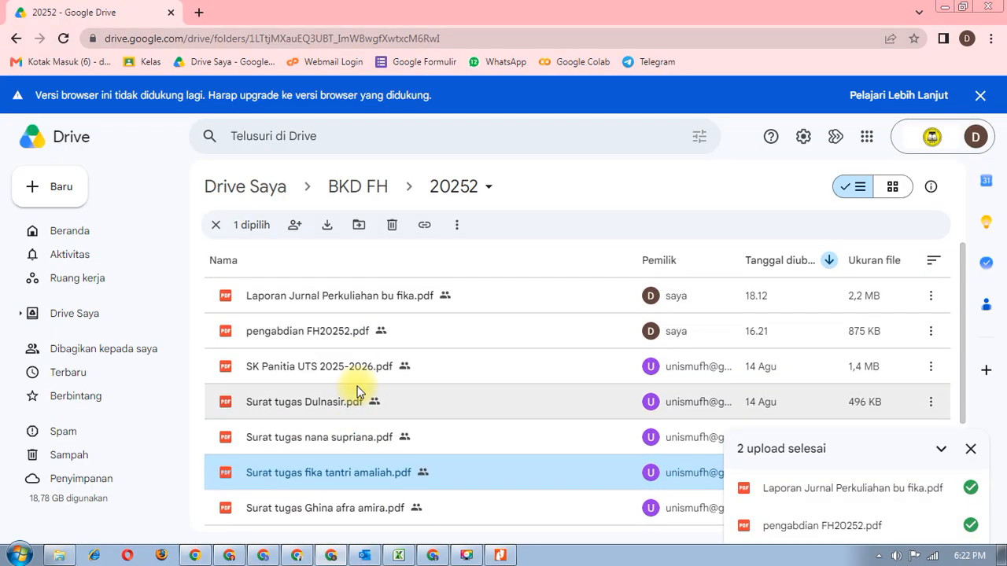
double_click(358, 366)
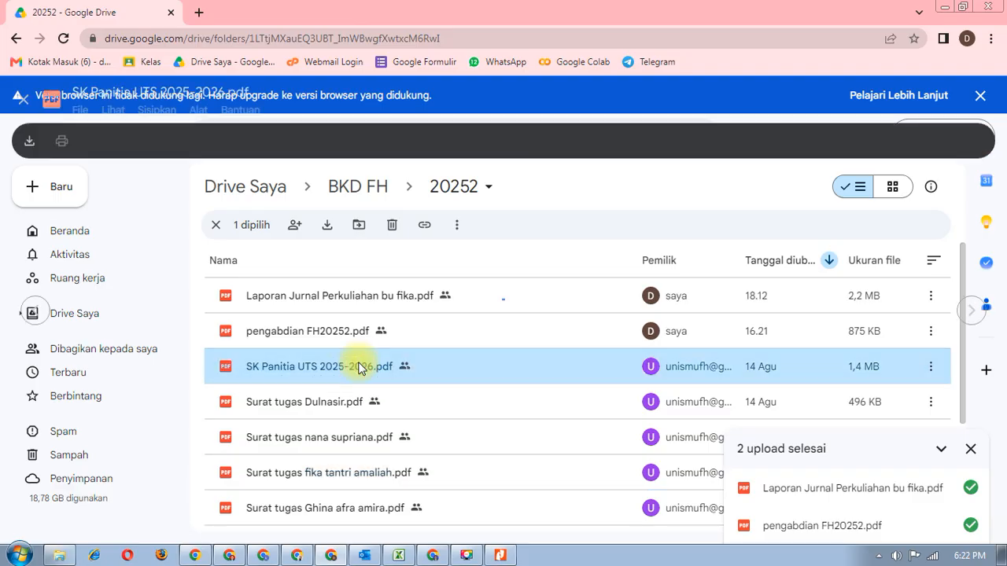
scroll(359, 368, "down", 2)
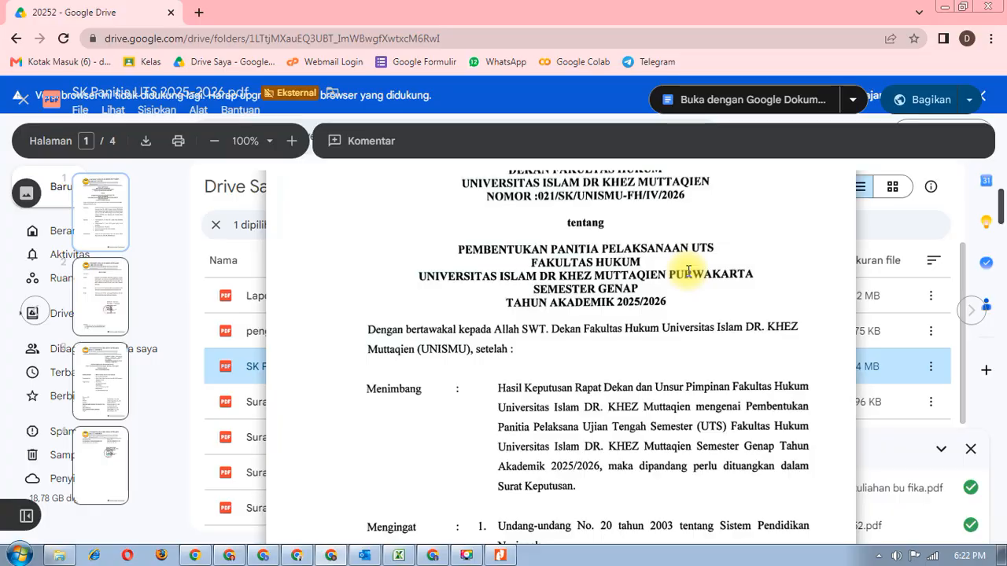
scroll(687, 273, "down", 8)
scroll(685, 275, "down", 10)
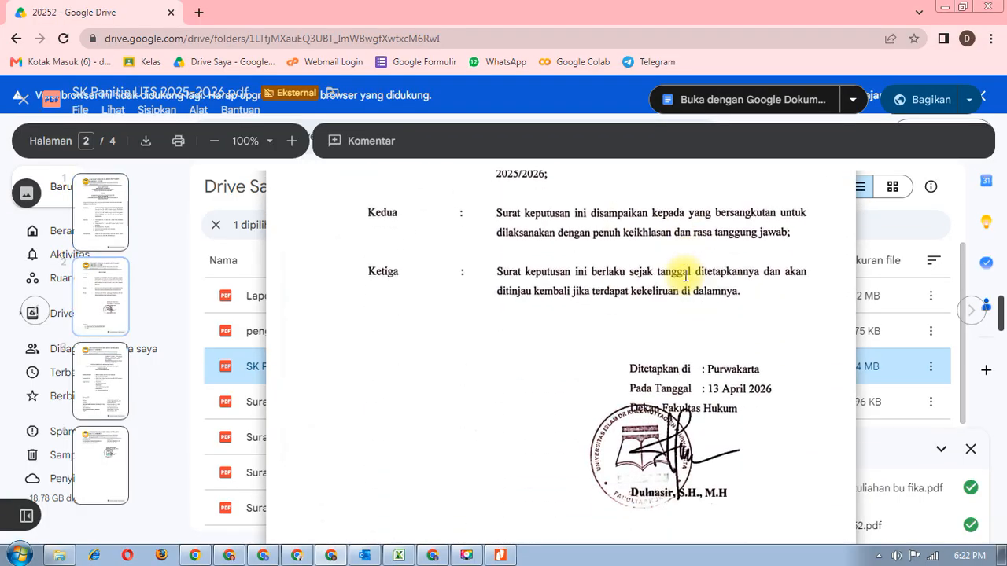
scroll(685, 277, "up", 1)
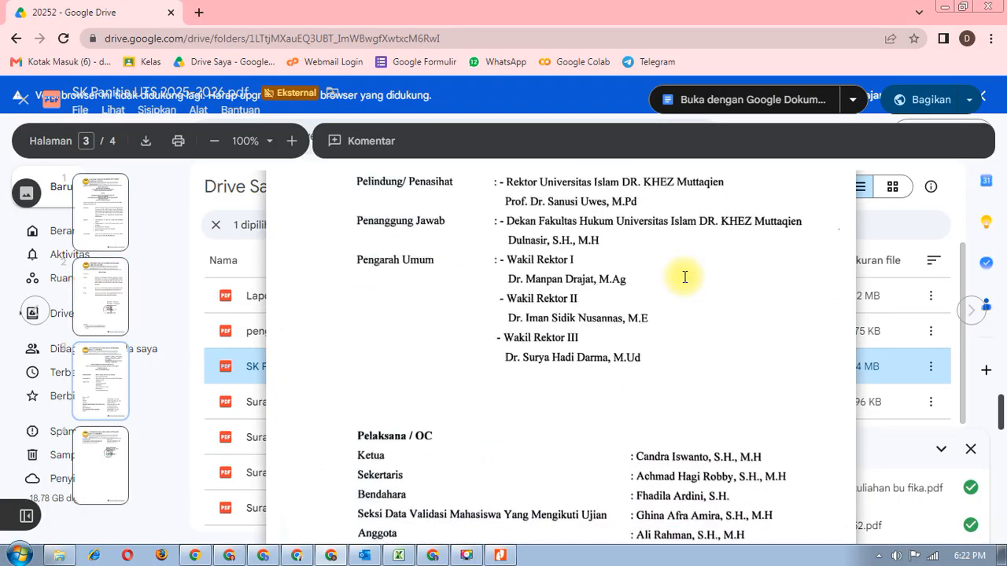
scroll(685, 277, "down", 3)
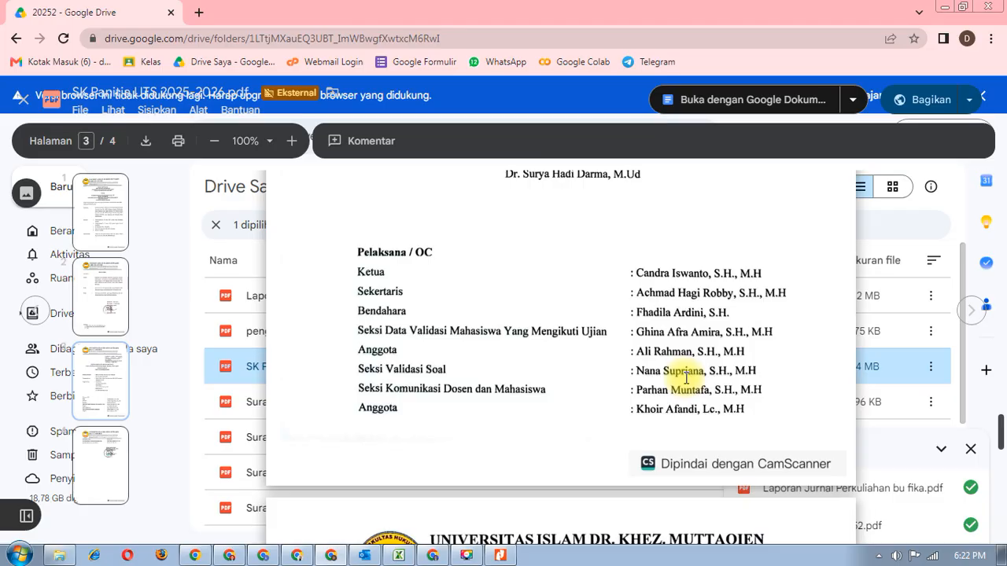
mouse_move(234, 560)
left_click(232, 558)
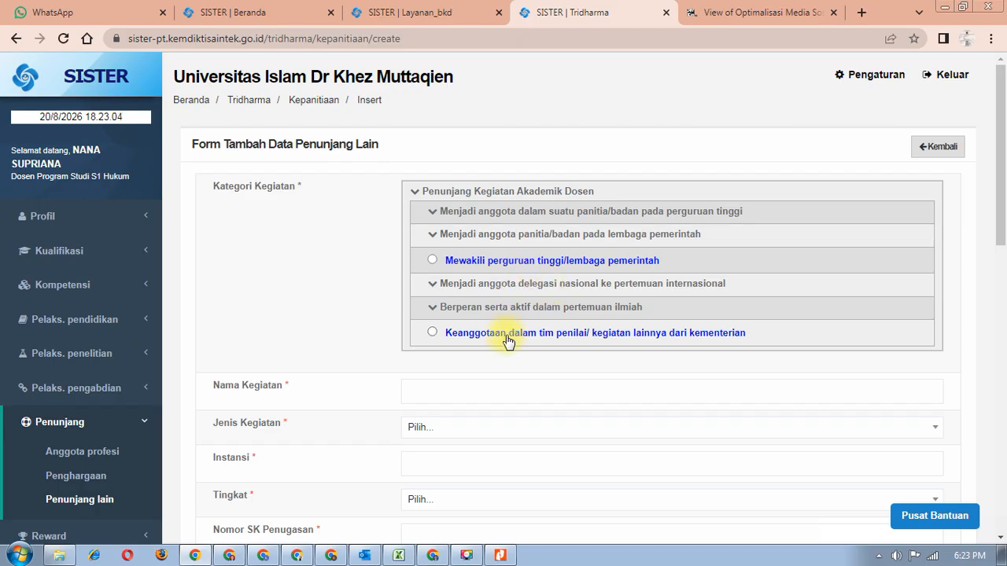
- Choose 'Sebagai anggota' under 'Menjadi anggota dalam suatu panitia/badan pada perguruan tinggi'
left_click(434, 213)
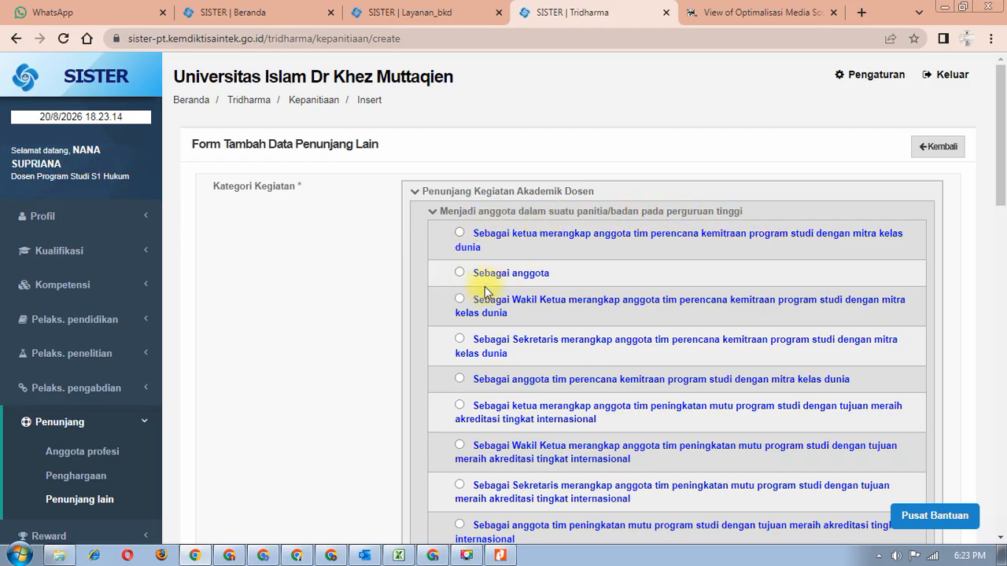
scroll(463, 291, "down", 1)
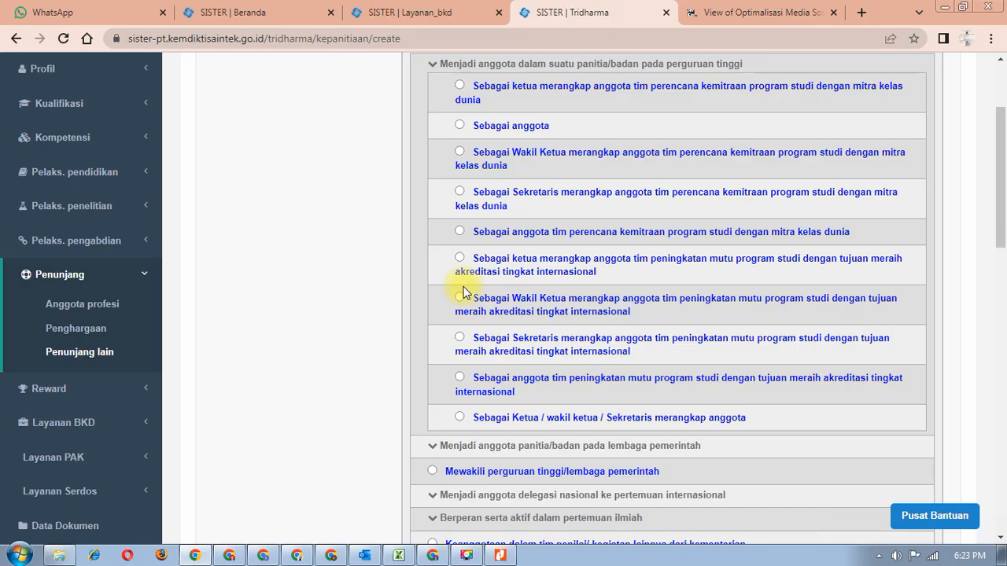
scroll(508, 321, "up", 1)
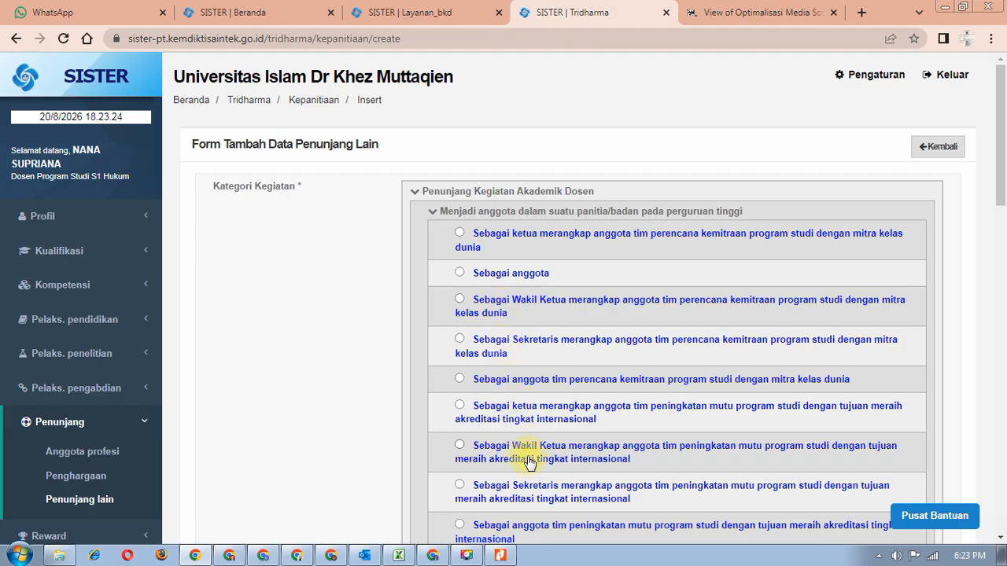
scroll(529, 464, "down", 1)
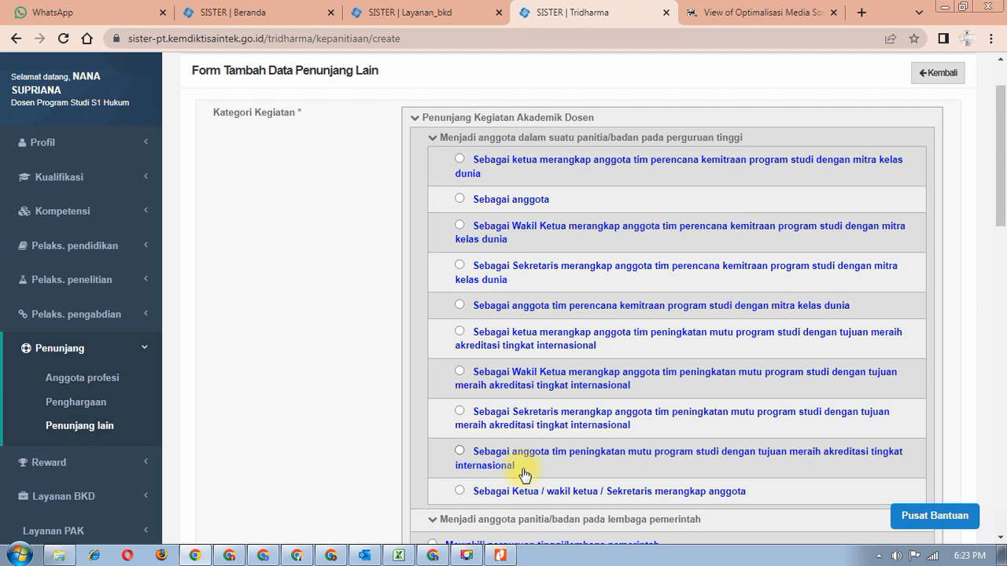
scroll(523, 473, "down", 1)
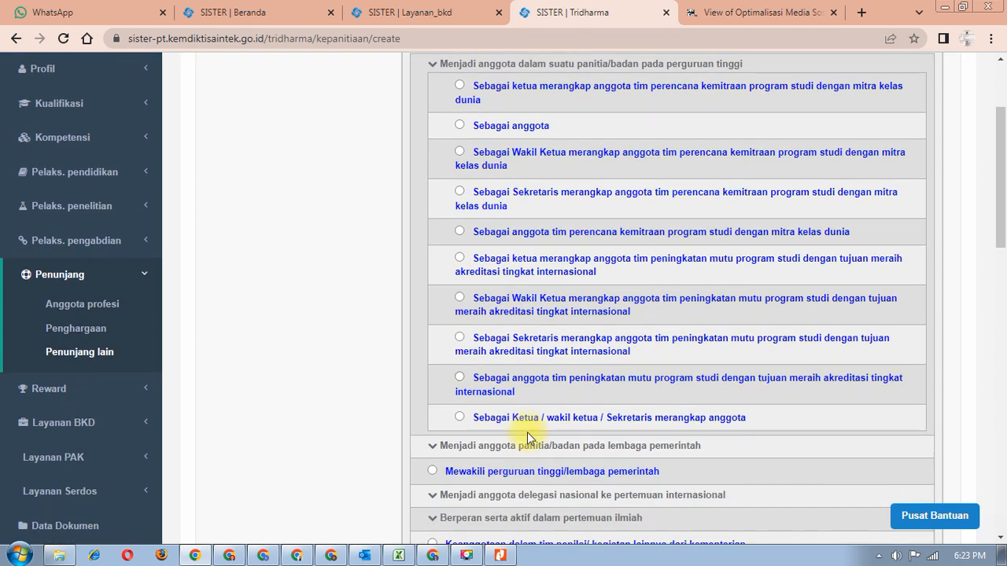
scroll(529, 432, "up", 2)
left_click(459, 273)
scroll(719, 326, "down", 4)
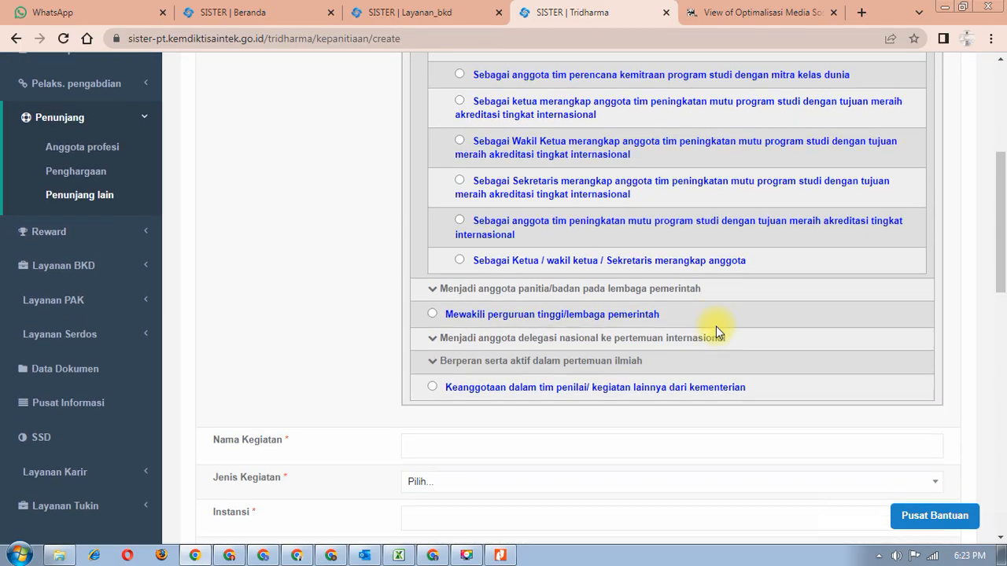
scroll(716, 326, "down", 4)
left_click(447, 167)
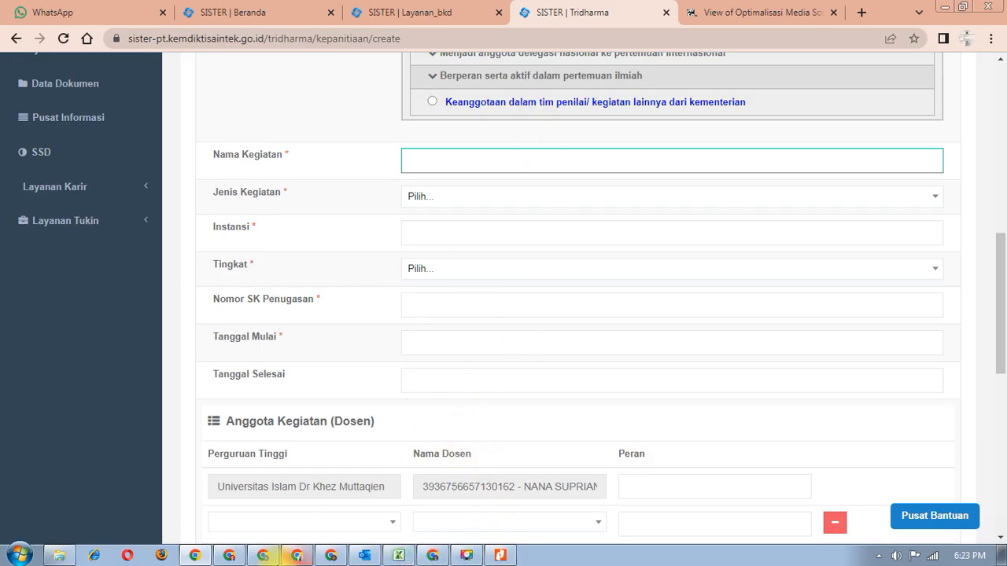
mouse_move(229, 556)
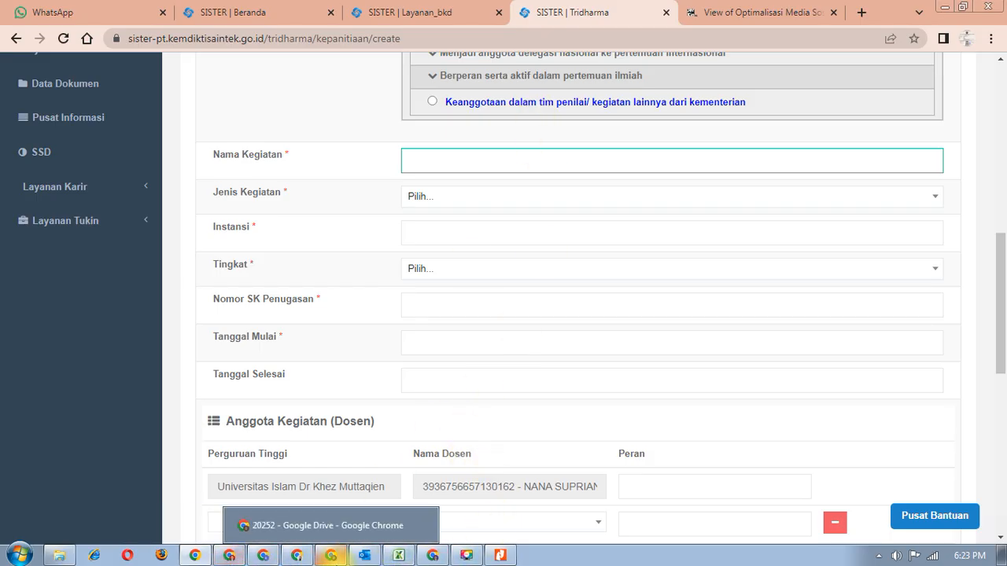
left_click(330, 556)
scroll(518, 218, "up", 8)
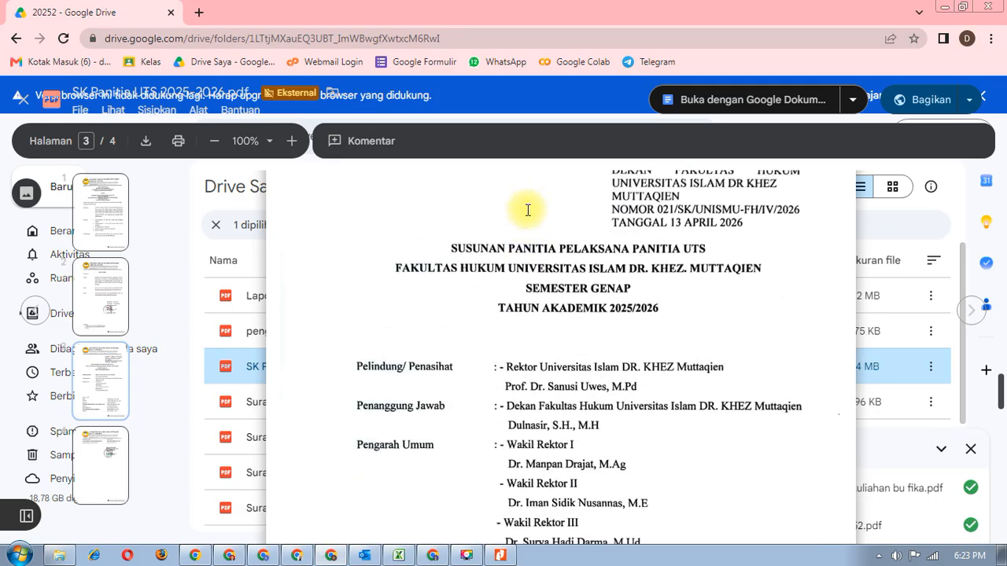
scroll(524, 217, "down", 1)
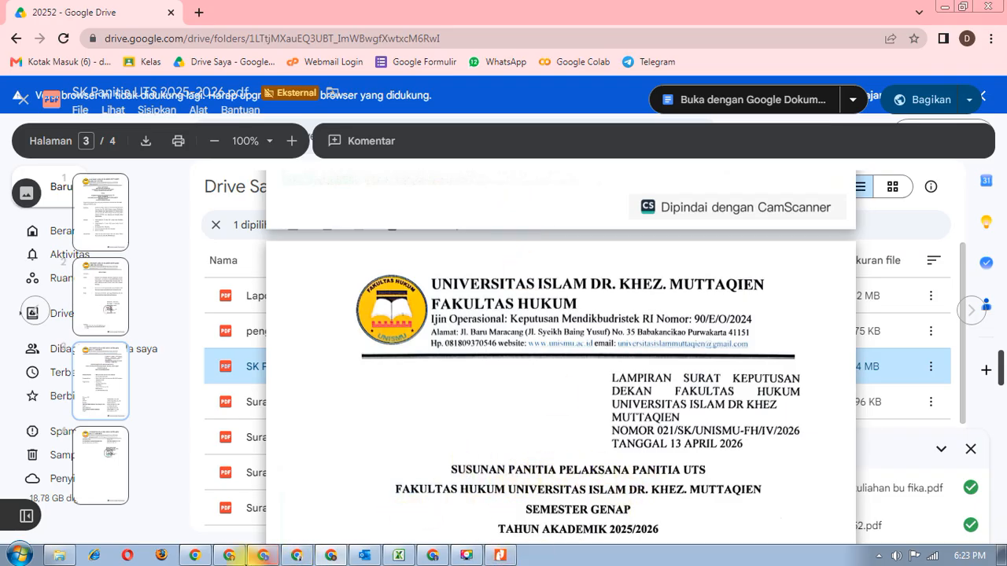
mouse_move(295, 558)
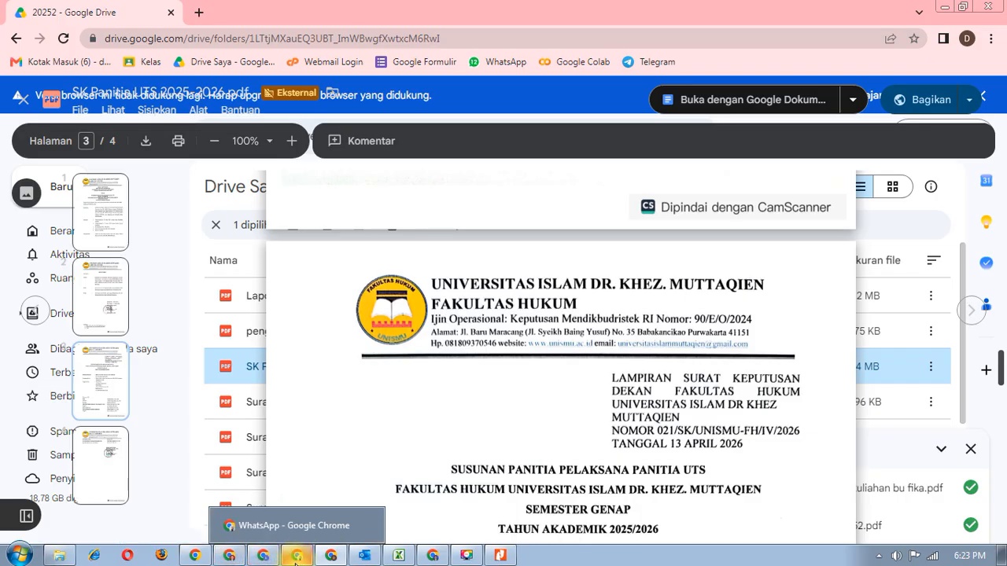
left_click(229, 557)
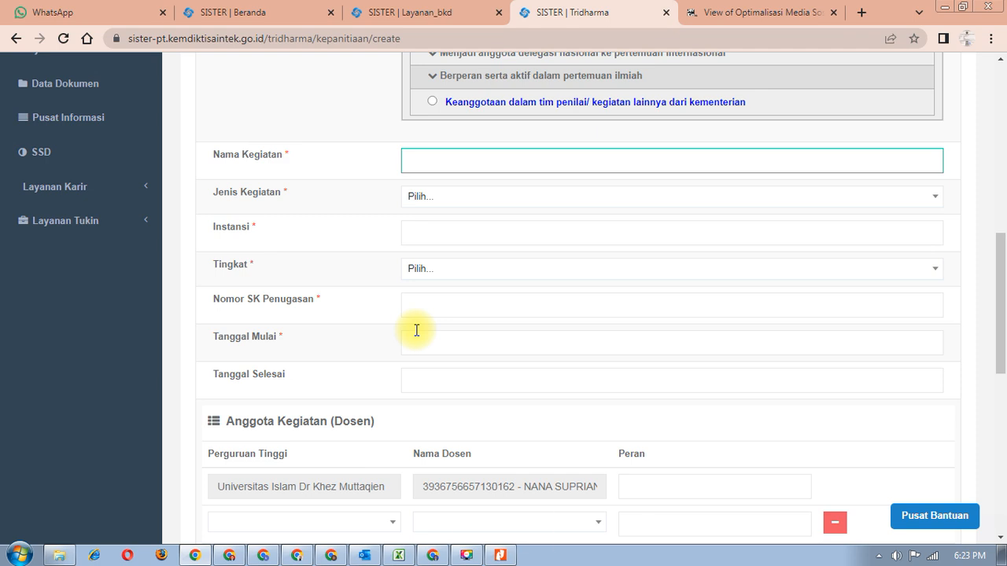
- Enter Nama Kegiatan UTS and Jenis Kegiatan 'Panitia/badan pada perguruan tinggi'
type("UTS")
left_click(501, 192)
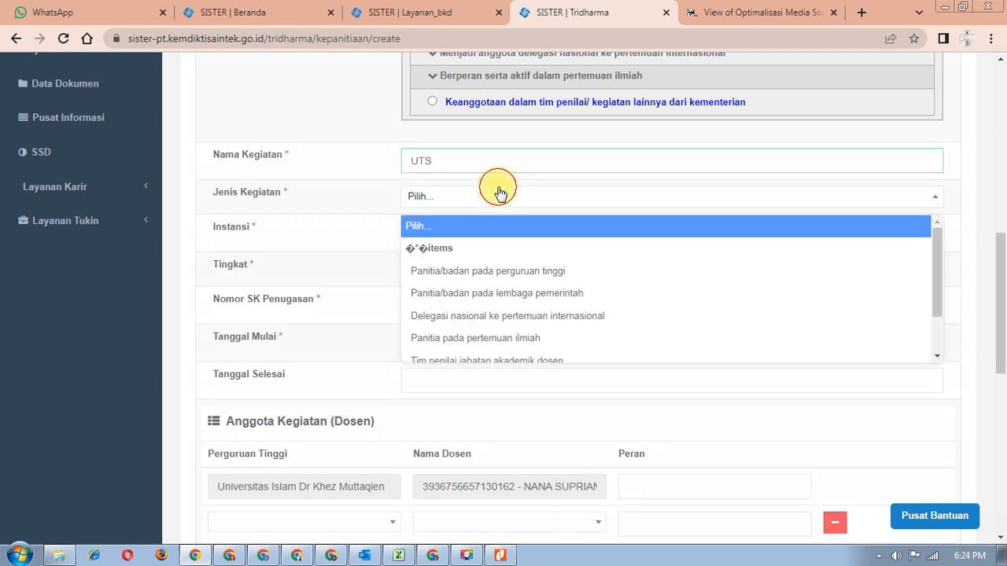
left_click(447, 271)
- Set Instansi to 'Fakultas Hukum UNISMU' and Tingkat to Lokal, then check the decree number
left_click(429, 229)
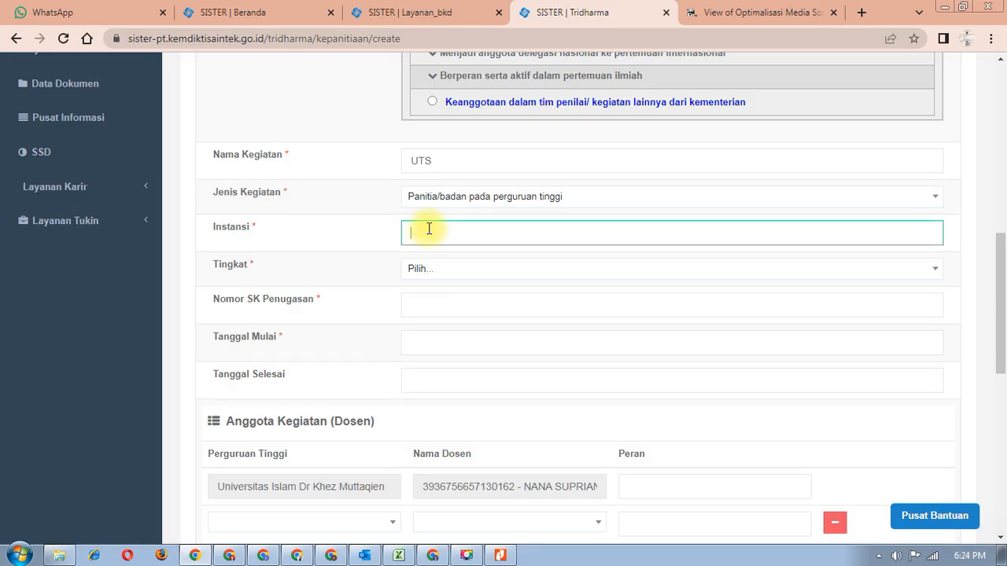
type("Uni")
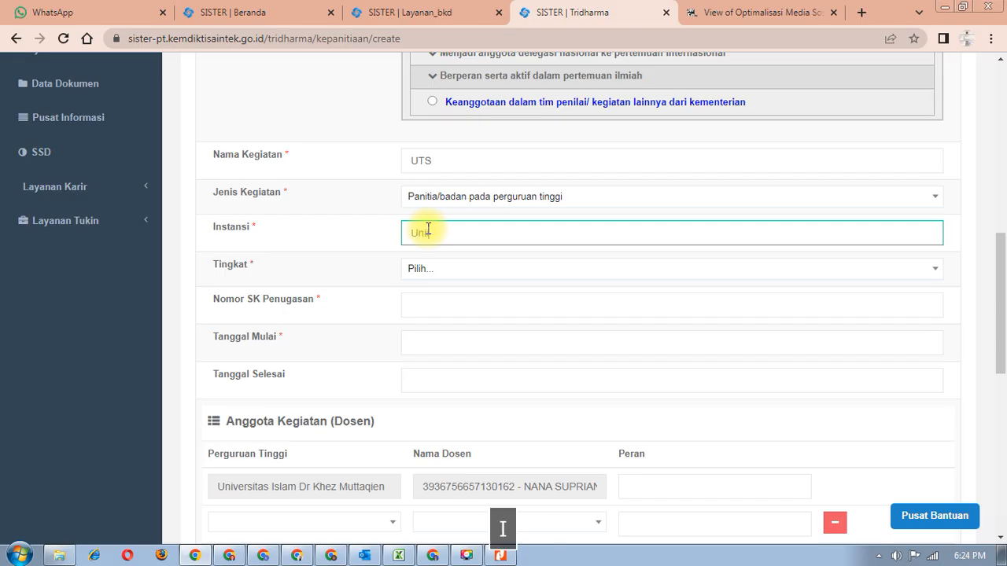
type("vers")
key("BackSpace")
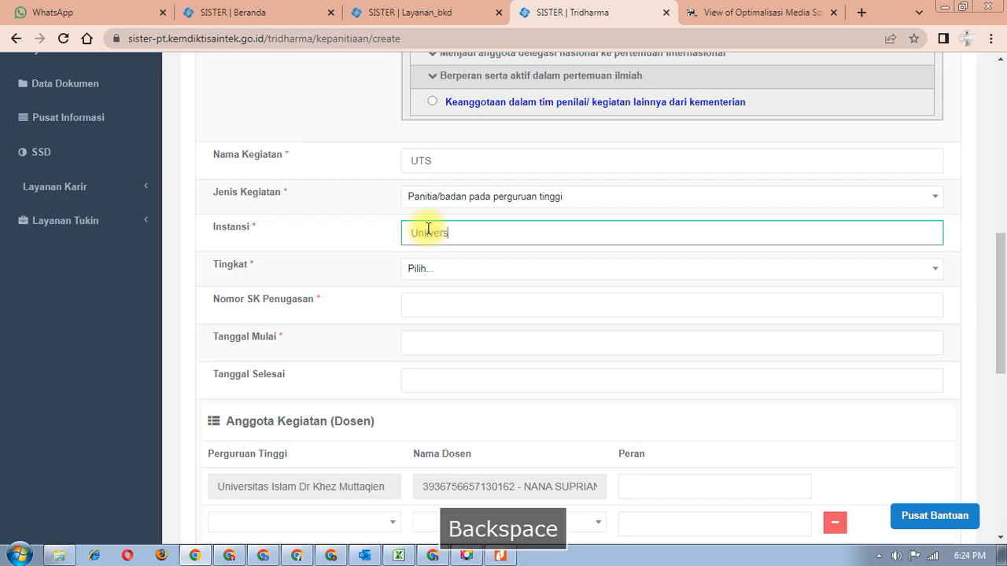
type("Fak")
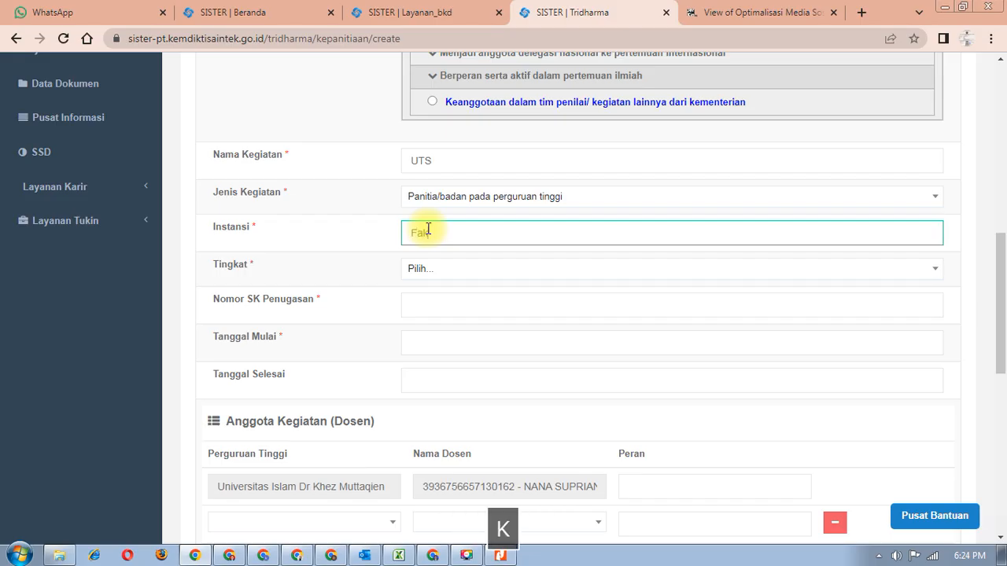
type("ultas H")
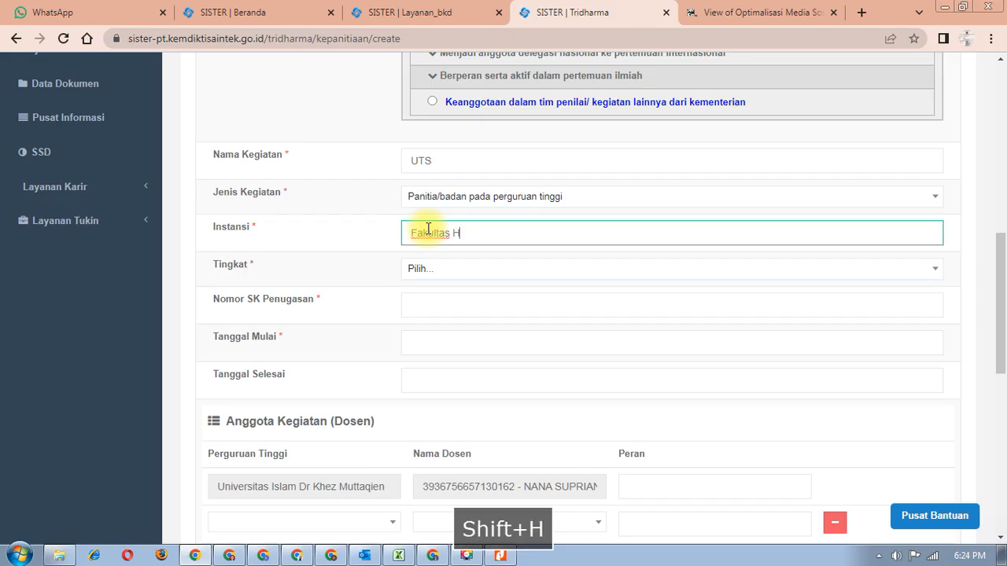
type("ukum UNISMU")
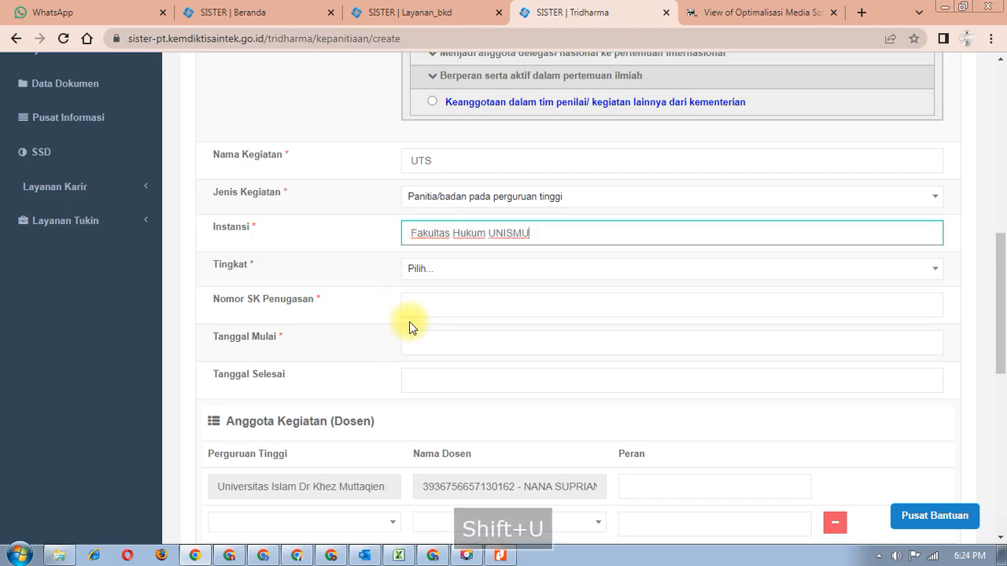
left_click(430, 271)
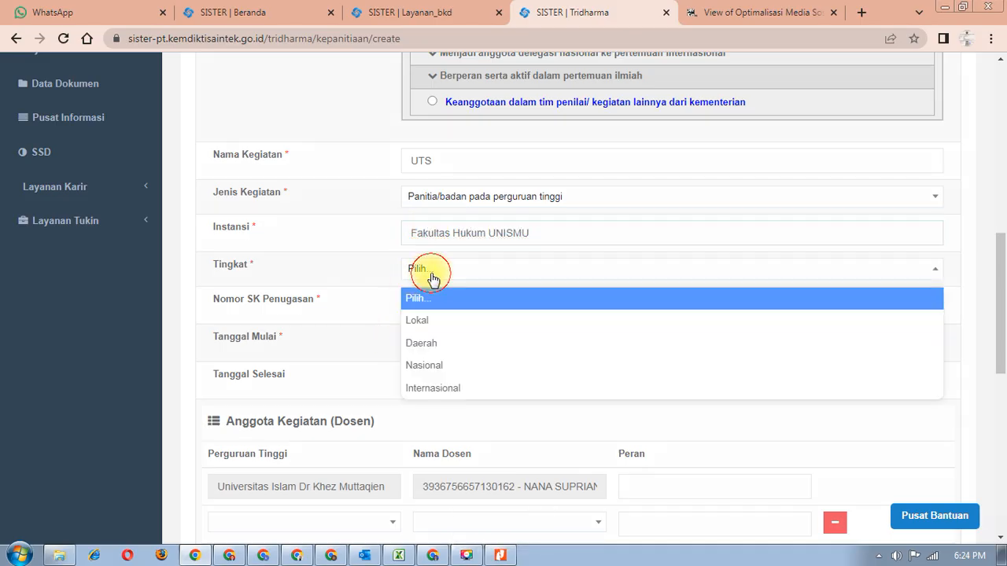
left_click(429, 323)
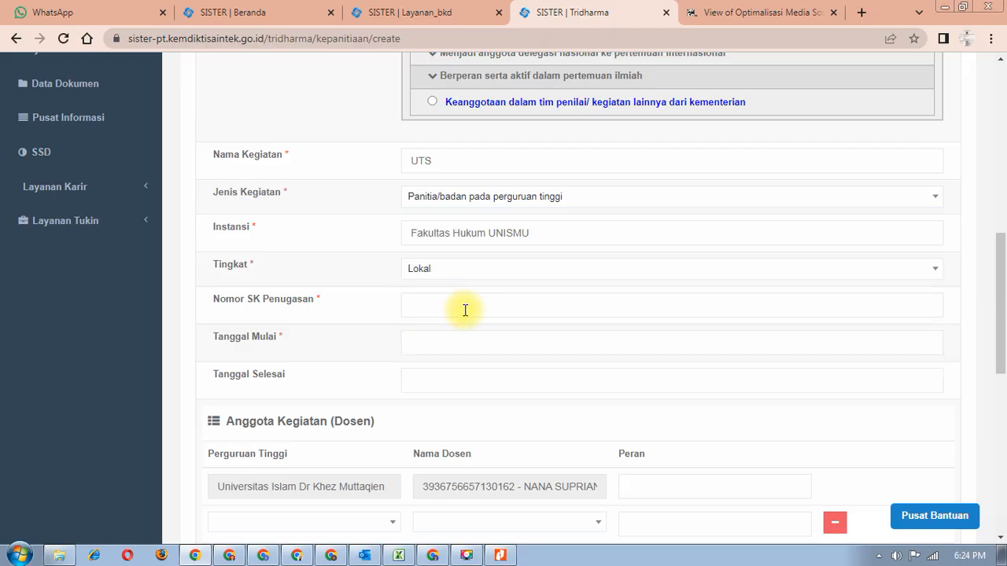
left_click(456, 307)
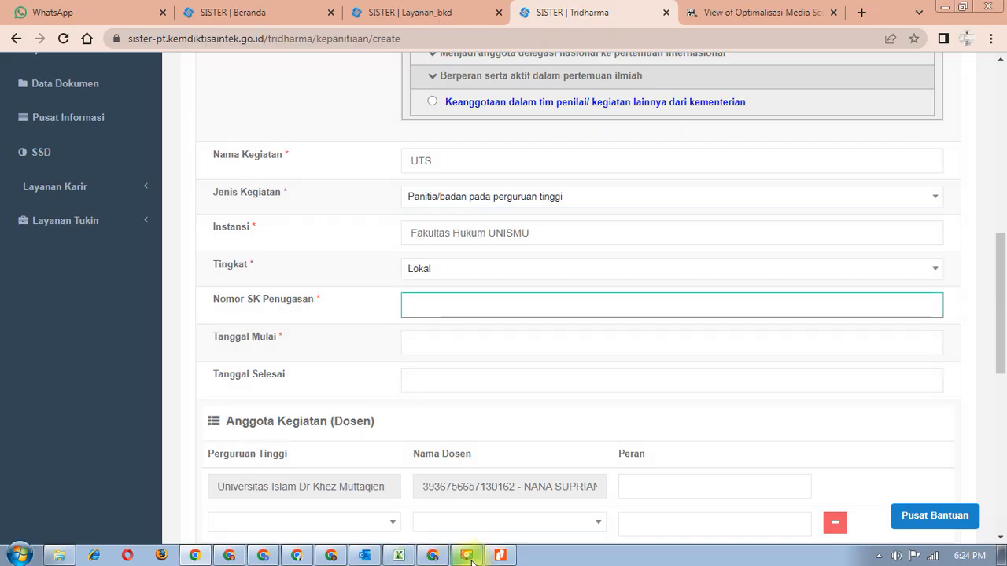
left_click(330, 555)
- Enter 21/SK as the Nomor SK Penugasan
scroll(576, 383, "up", 20)
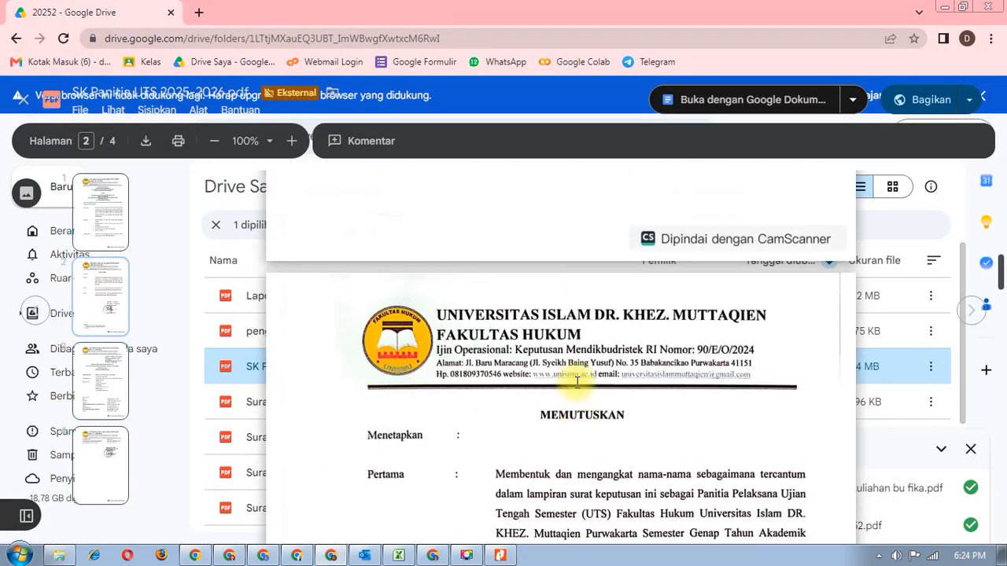
scroll(577, 383, "up", 1)
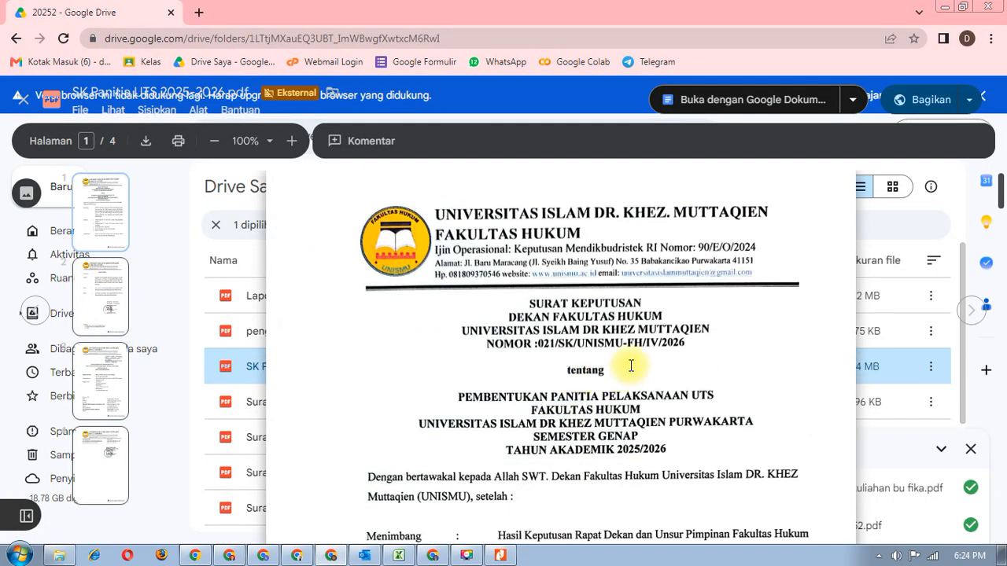
left_click(195, 555)
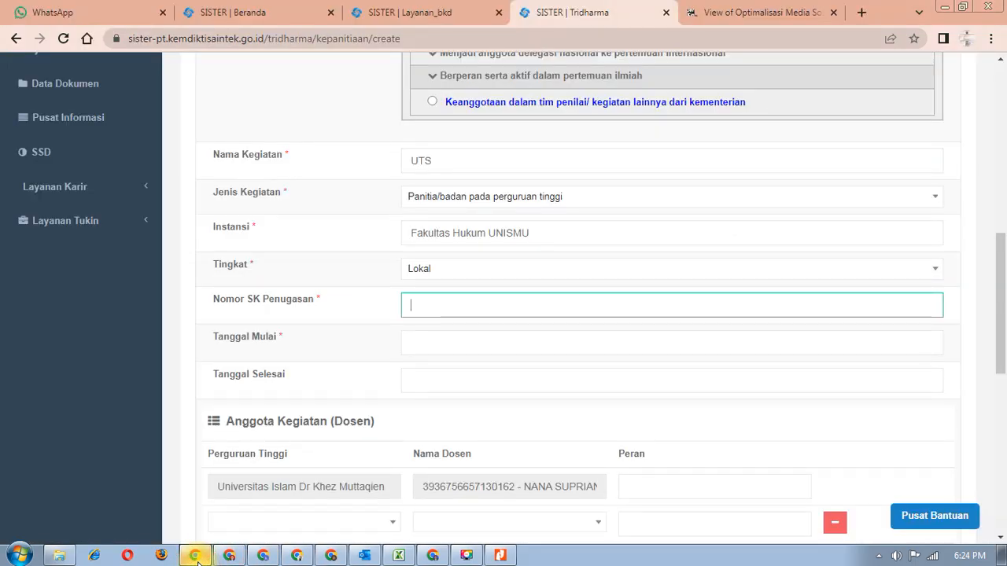
type("21/S")
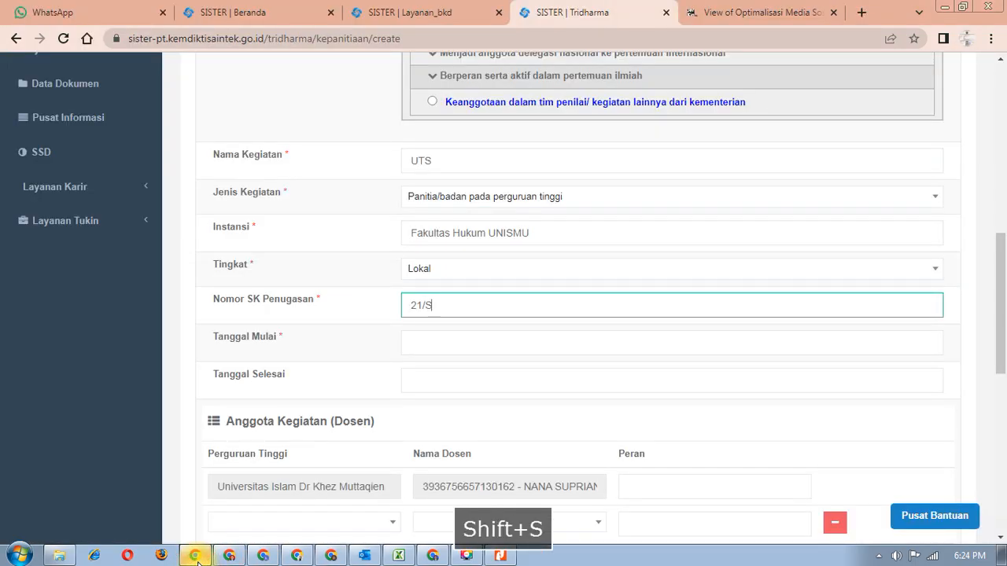
type("K")
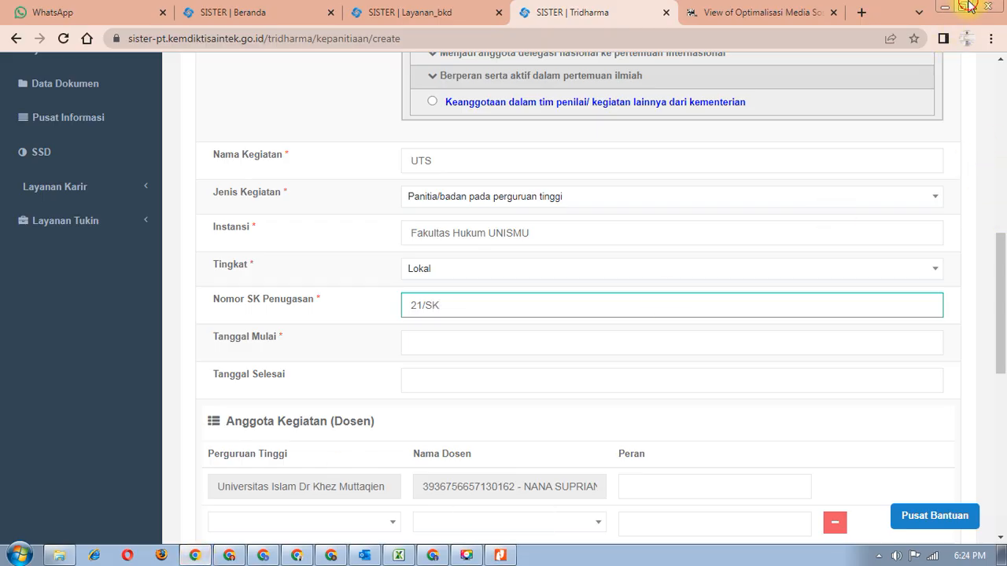
- Tile the SISTER form on the left and the SK letter PDF on the right
left_click(961, 7)
left_click_drag(493, 114, 409, 35)
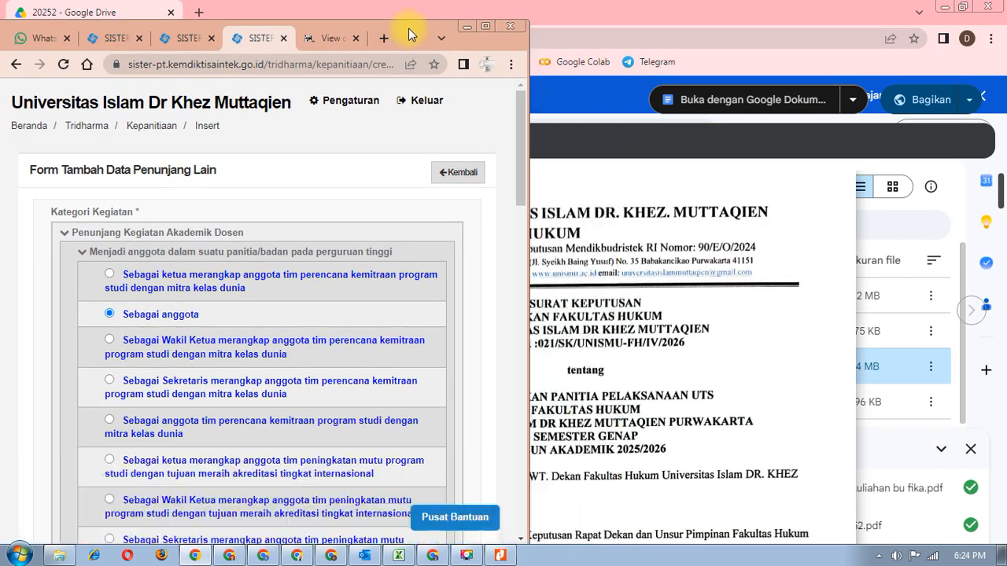
left_click(963, 9)
left_click_drag(505, 116, 932, 42)
left_click(485, 197)
scroll(344, 273, "down", 2)
scroll(344, 273, "down", 7)
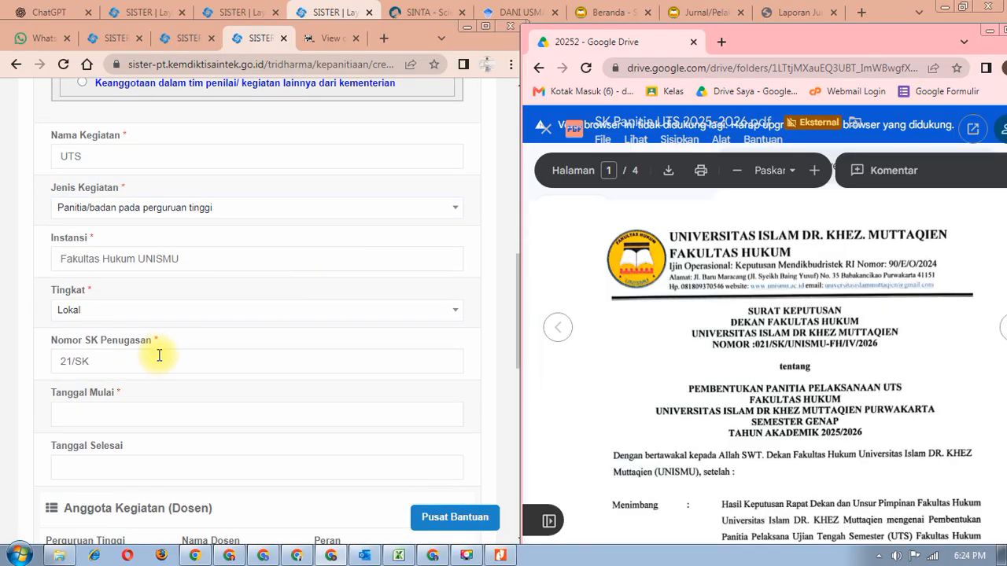
left_click(153, 362)
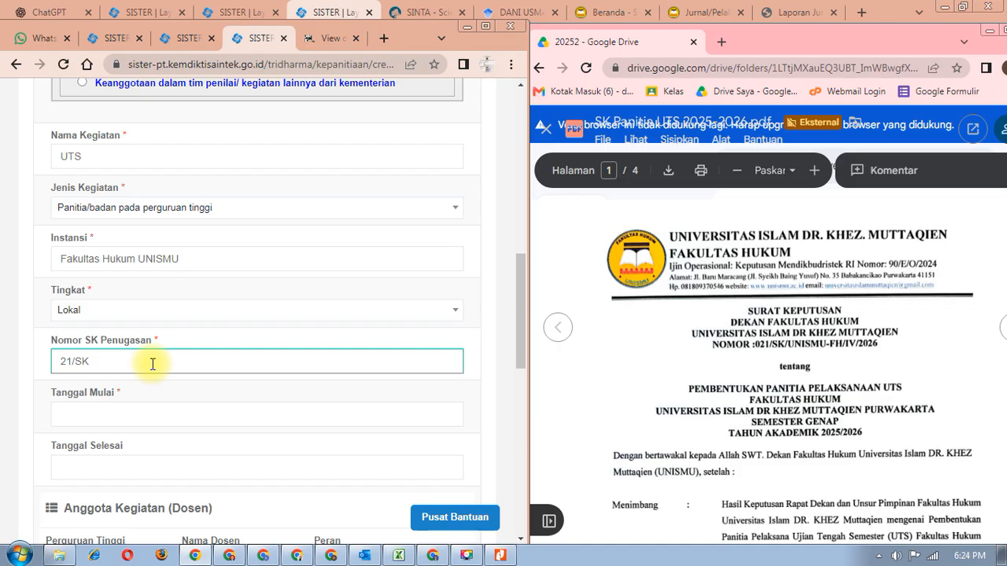
- Complete the Nomor SK Penugasan as 21/SK/UNISMU-FH/IV/2026
type("/")
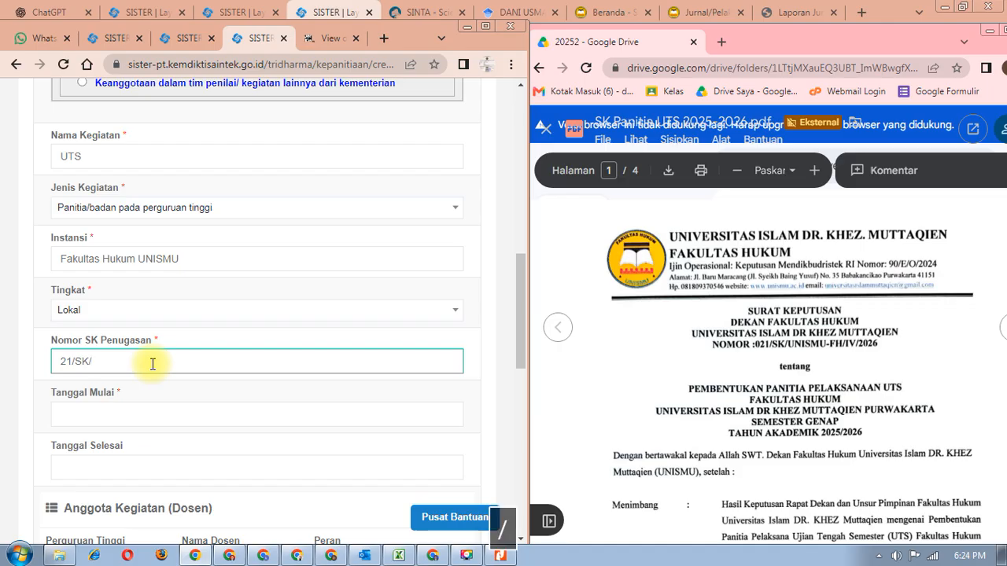
key("BackSpace")
type("UNISMU")
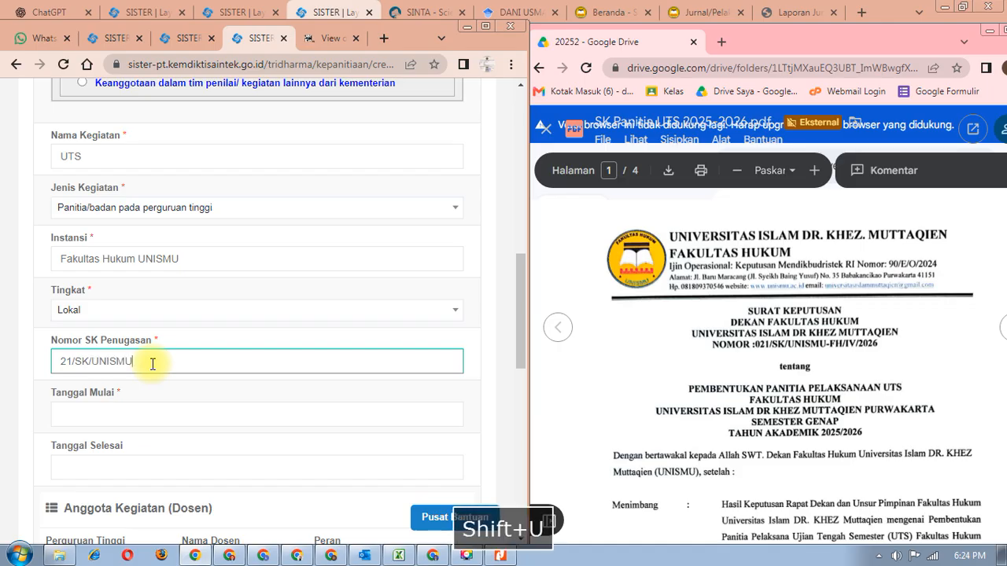
type("/")
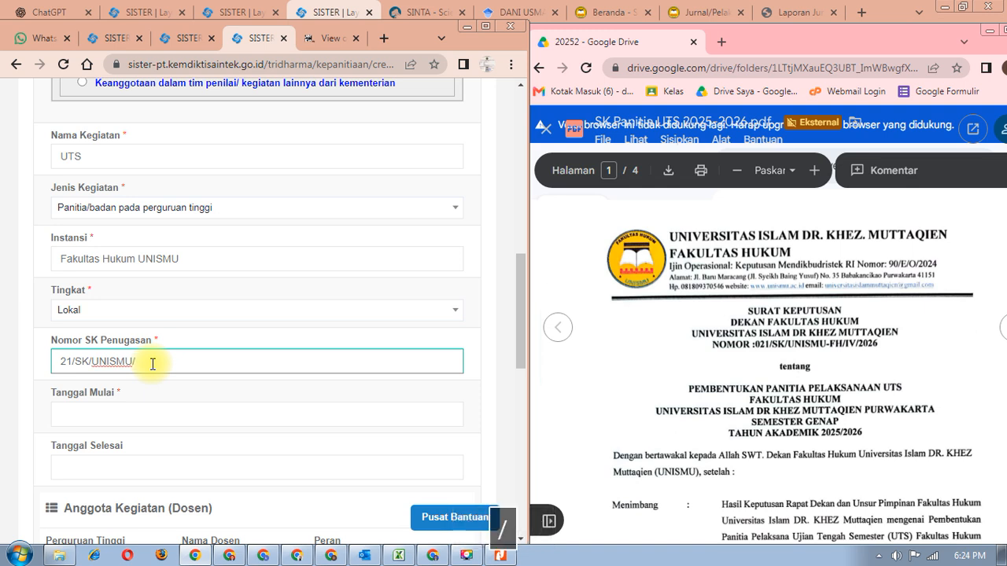
key("BackSpace")
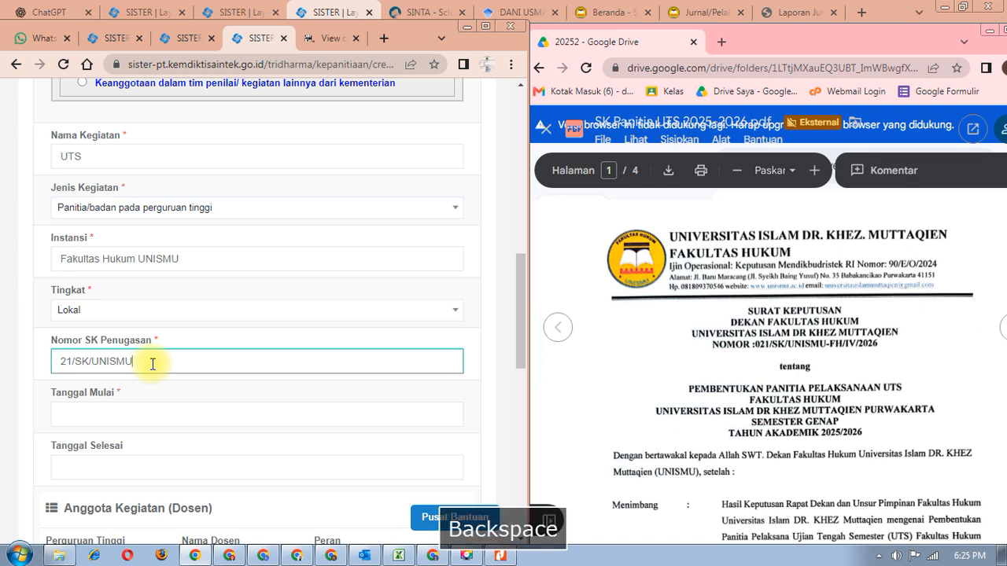
type("-")
type("H")
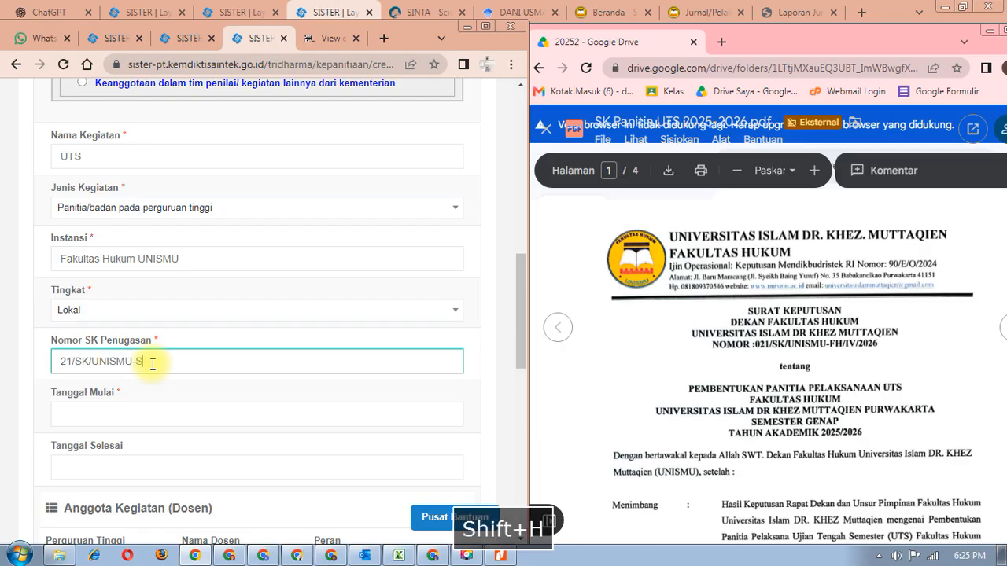
key("BackSpace")
key("BackSpace")
type("FH/")
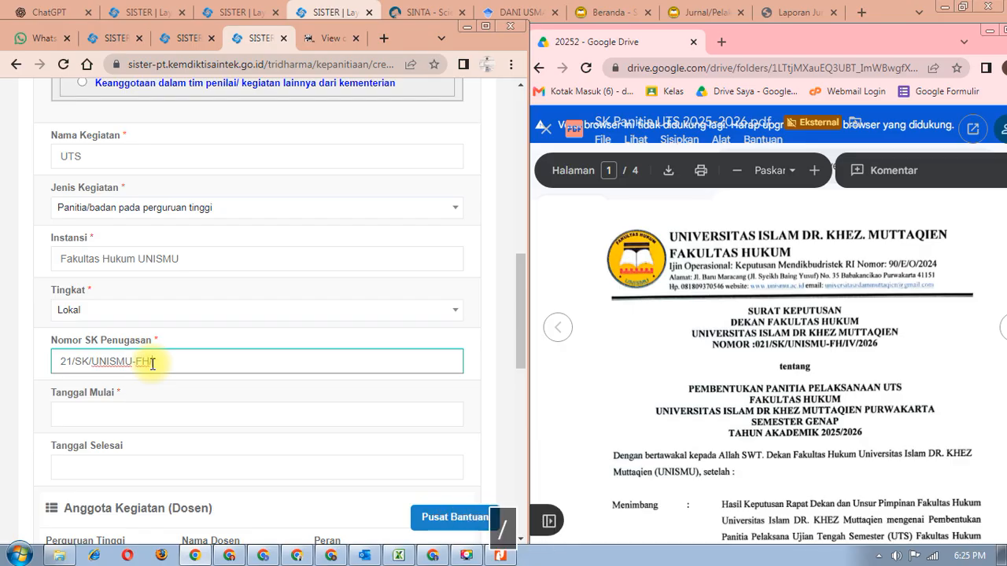
type("I")
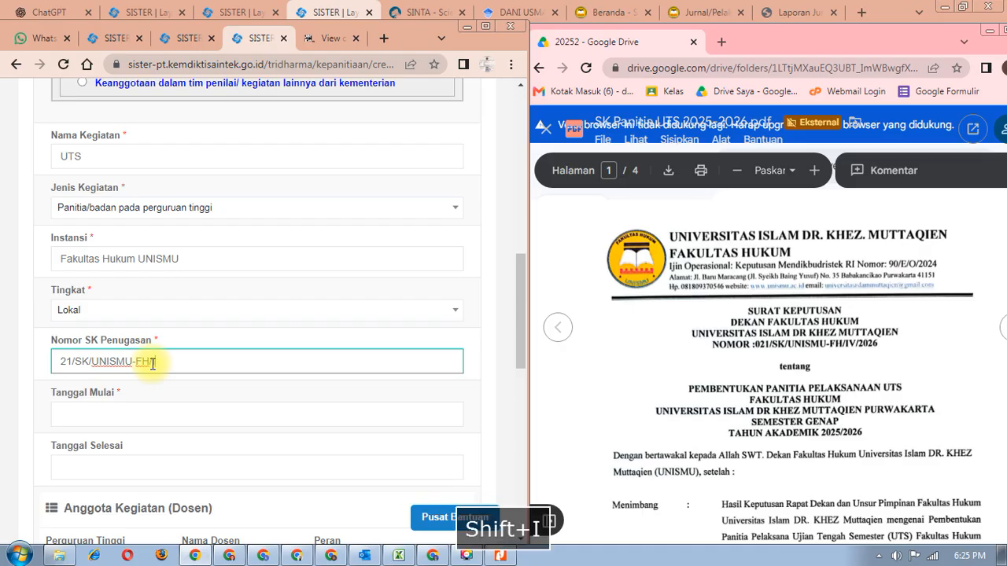
type("V/")
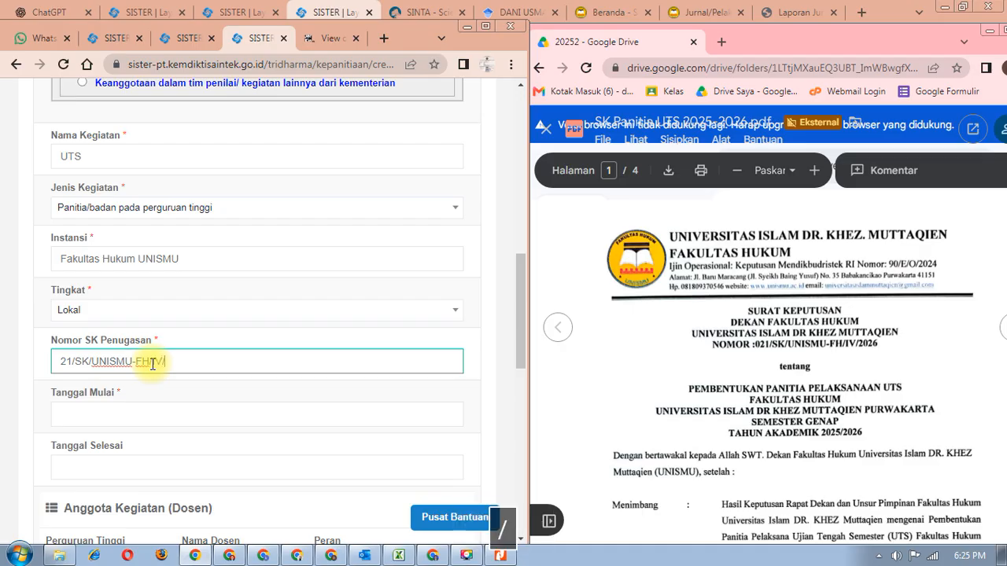
type("2026")
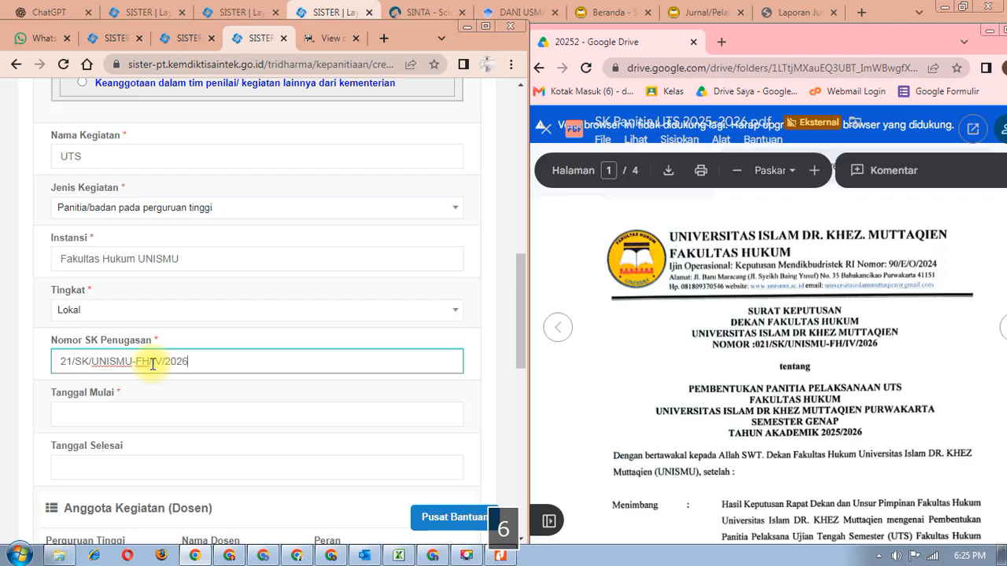
left_click(739, 423)
- Check the decree dates and set Tanggal Mulai to 13/04/2026
scroll(740, 423, "down", 10)
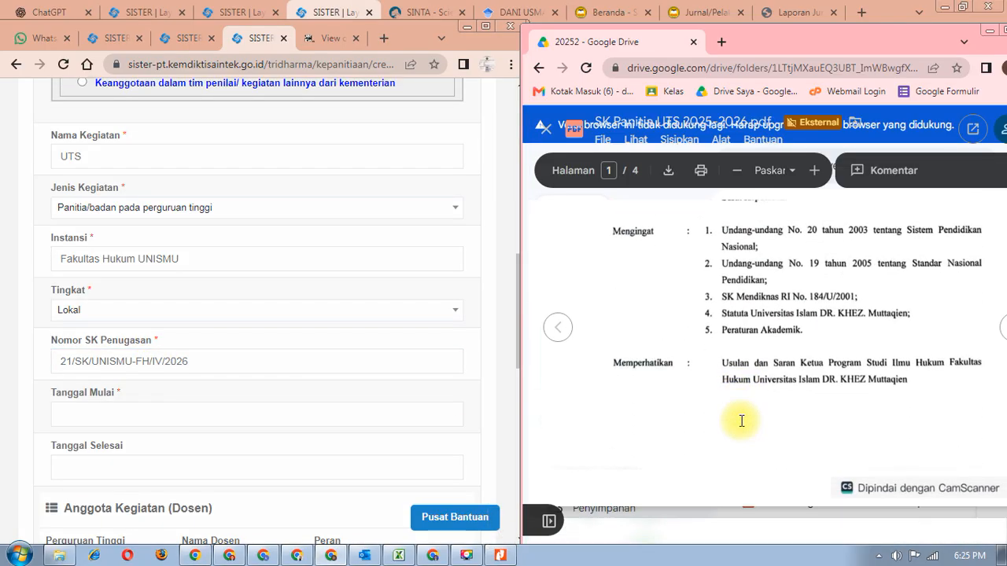
scroll(740, 419, "down", 15)
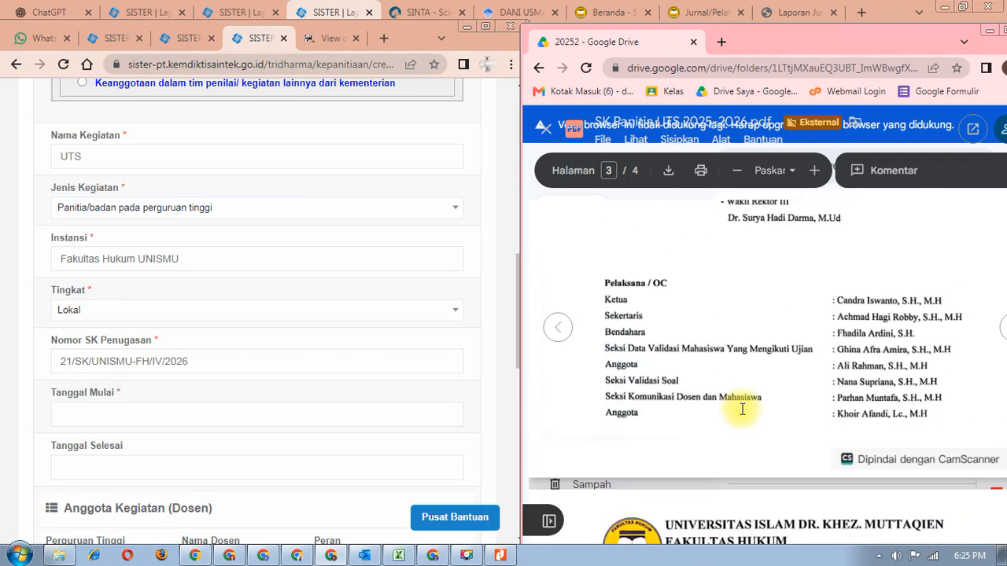
scroll(739, 410, "down", 3)
scroll(802, 377, "up", 2)
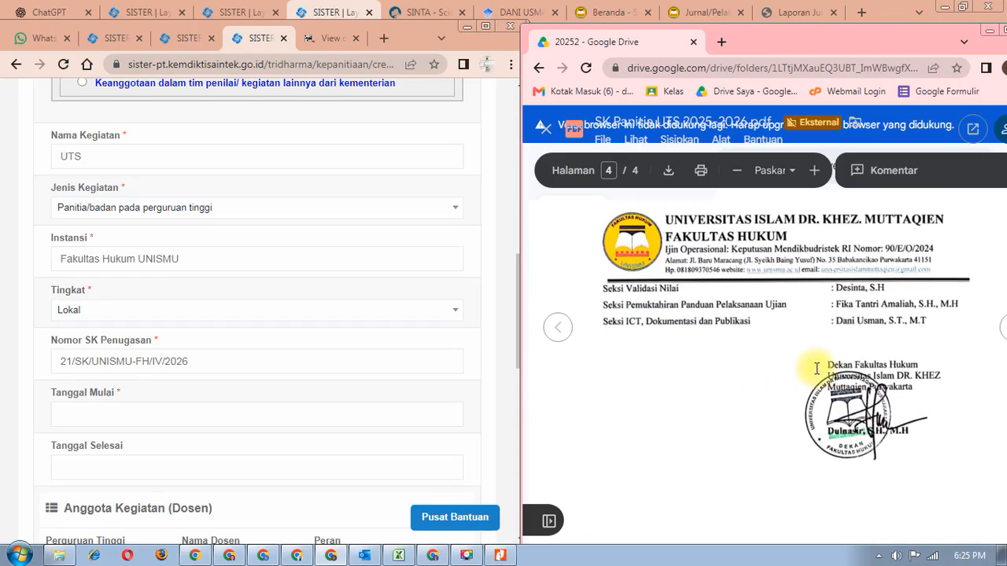
scroll(814, 368, "up", 4)
scroll(813, 370, "down", 2)
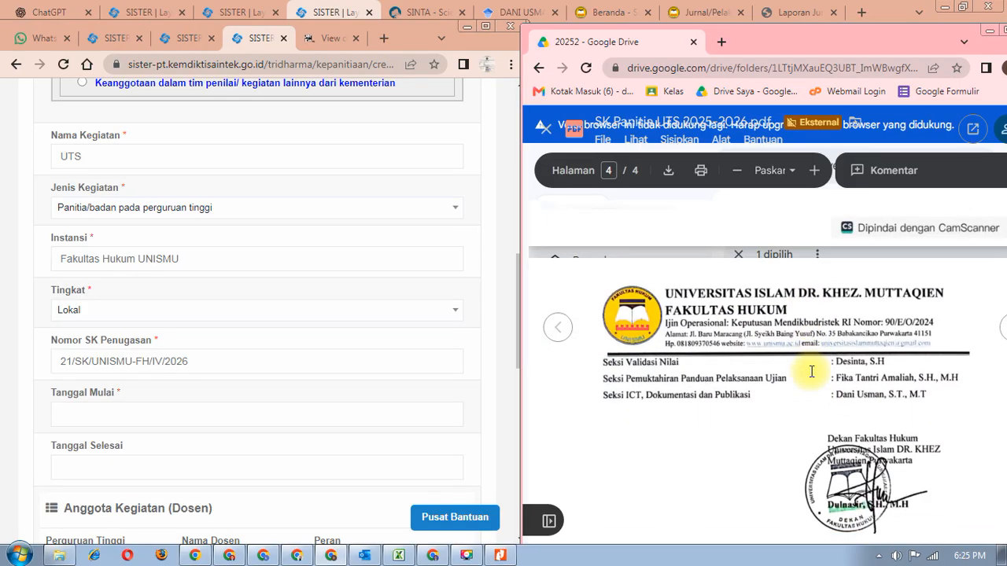
scroll(811, 371, "up", 8)
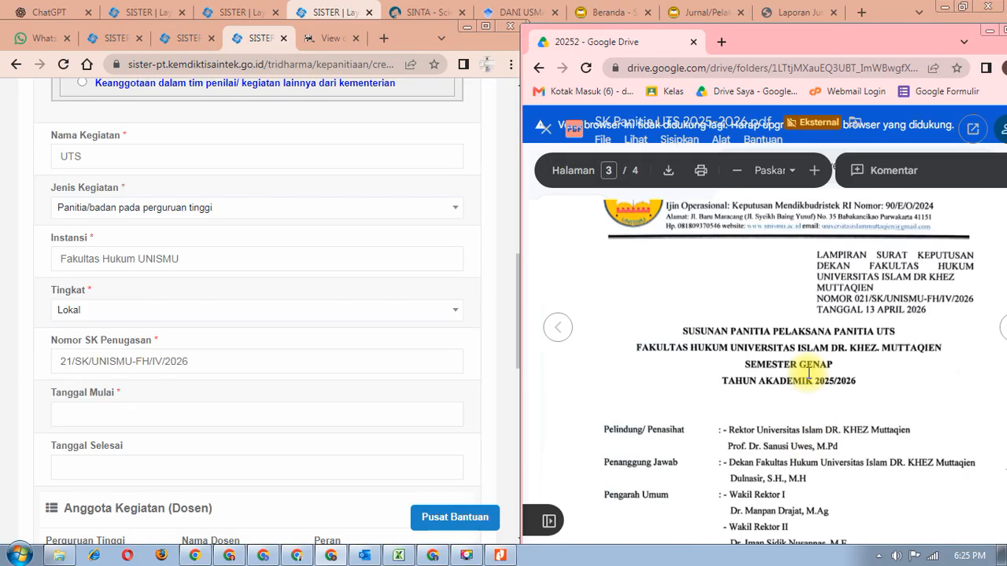
scroll(809, 373, "up", 1)
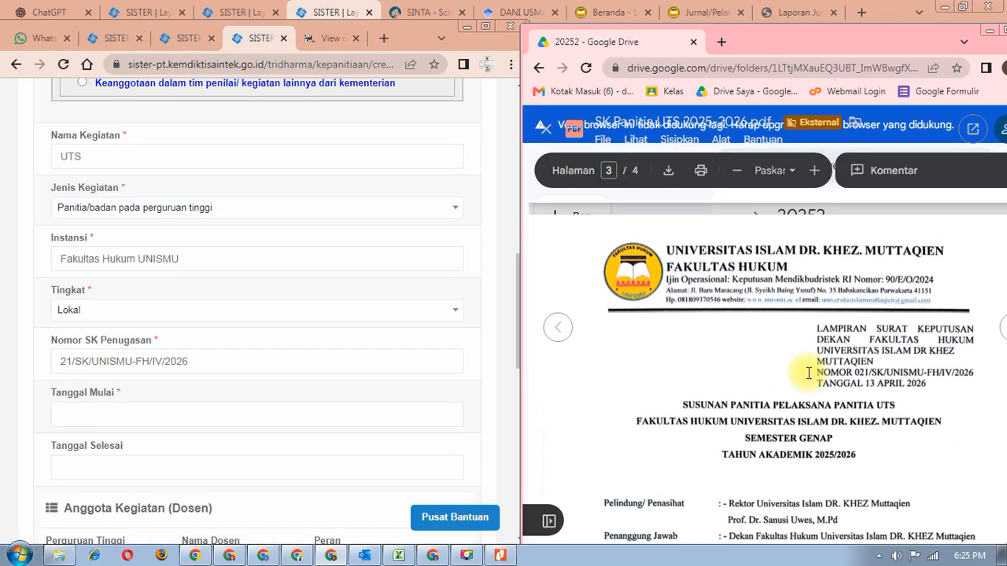
left_click(119, 413)
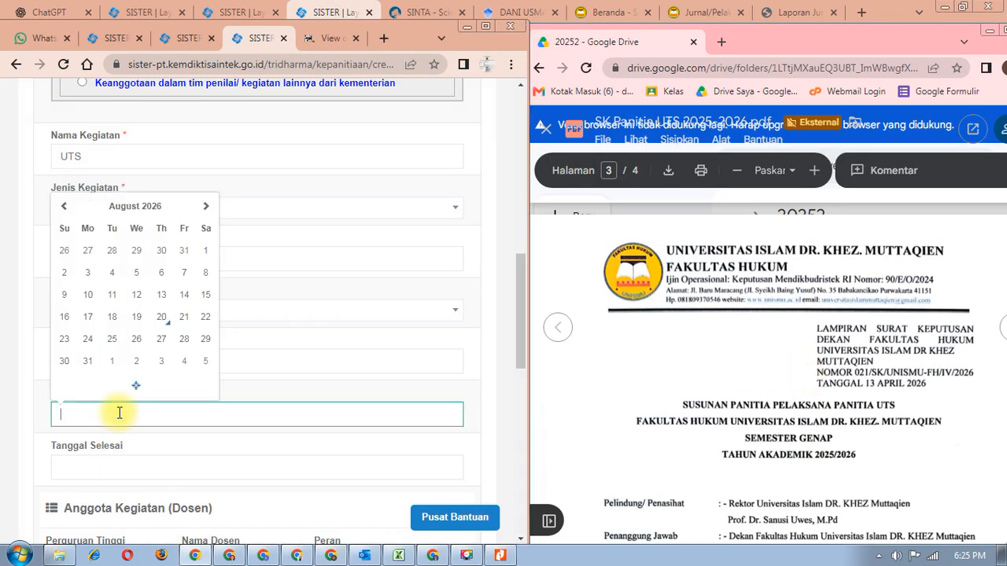
type("13")
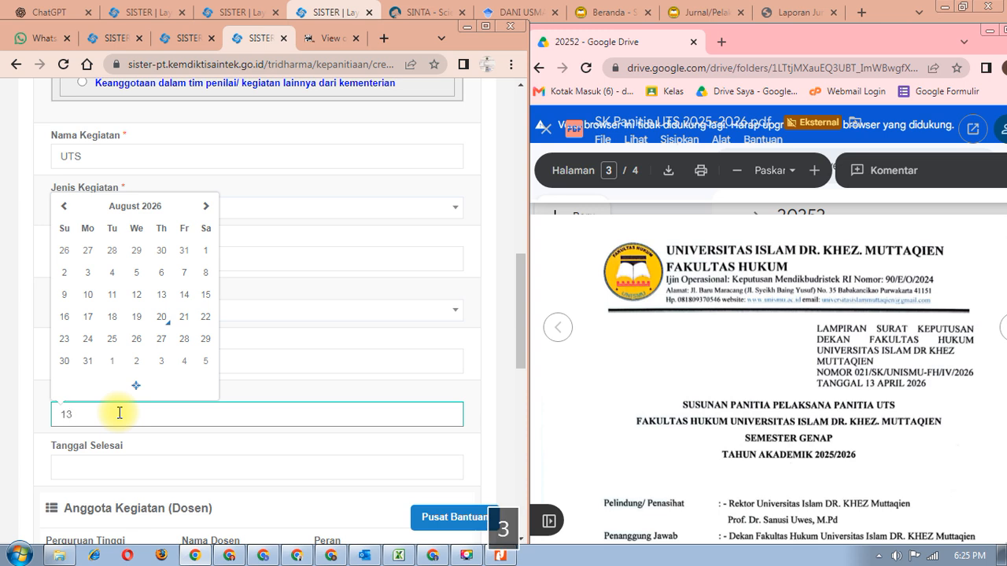
left_click(65, 207)
left_click(65, 207)
left_click(65, 207)
left_click(65, 207)
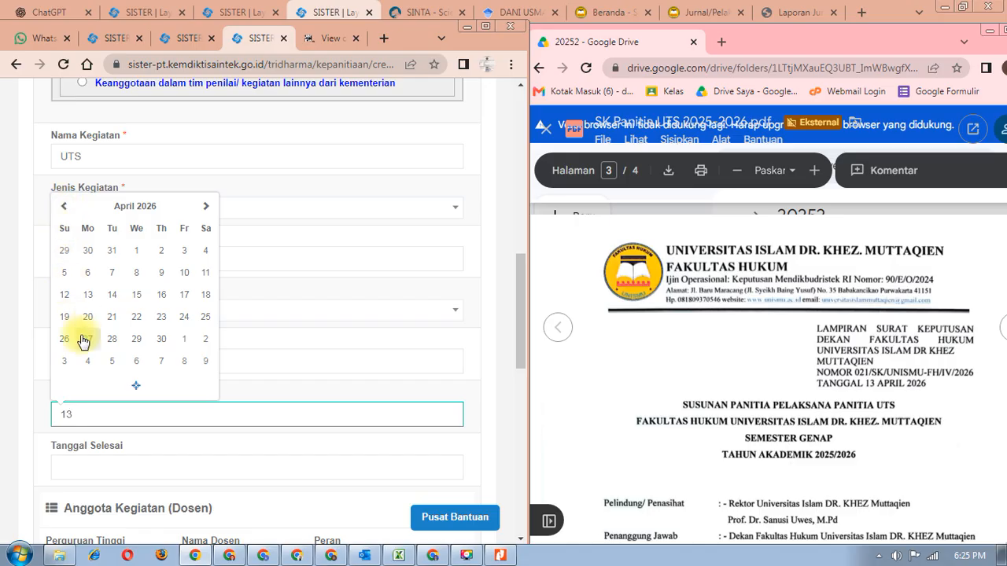
left_click(87, 296)
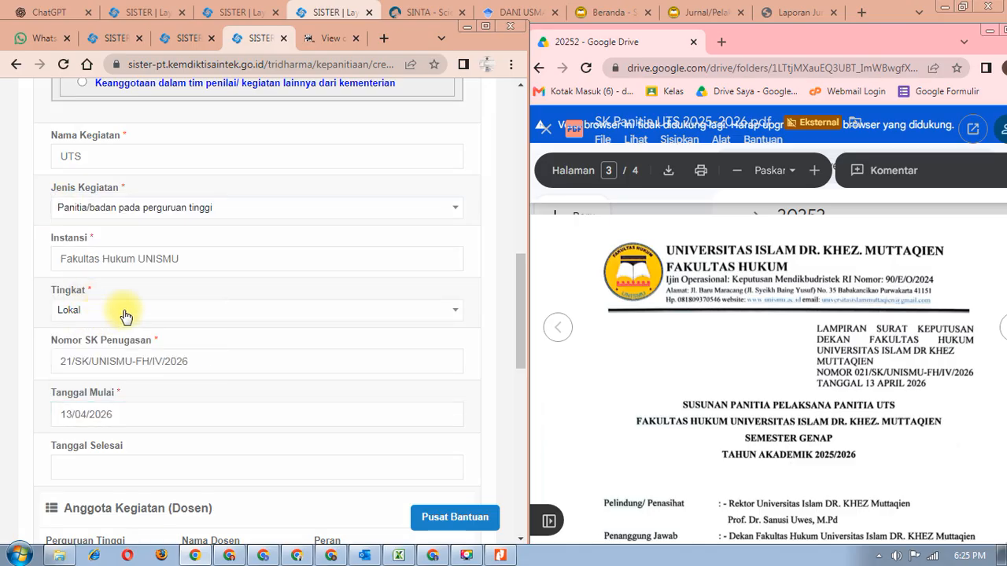
- Set Tanggal Selesai to 04/05/2026
left_click(122, 466)
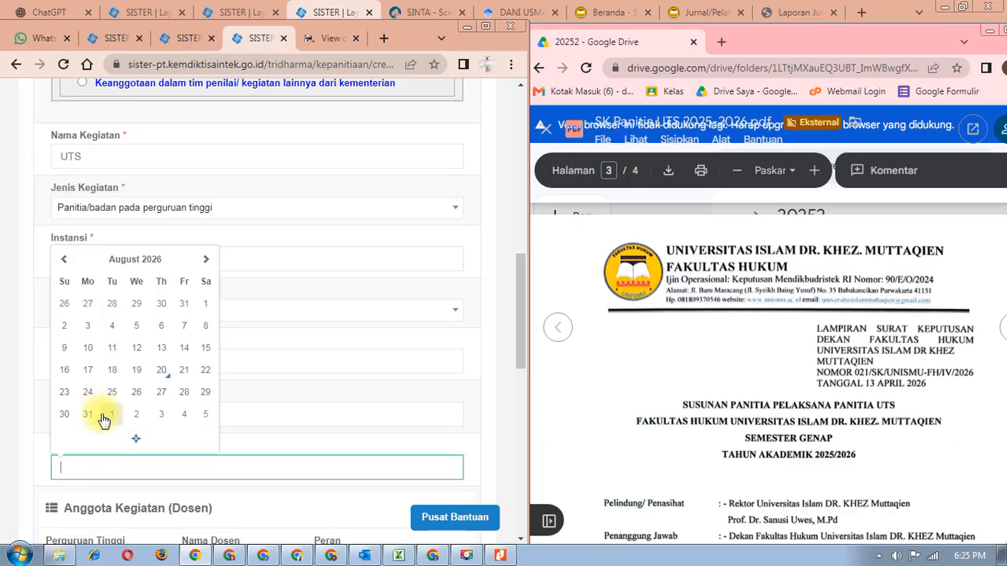
left_click(122, 266)
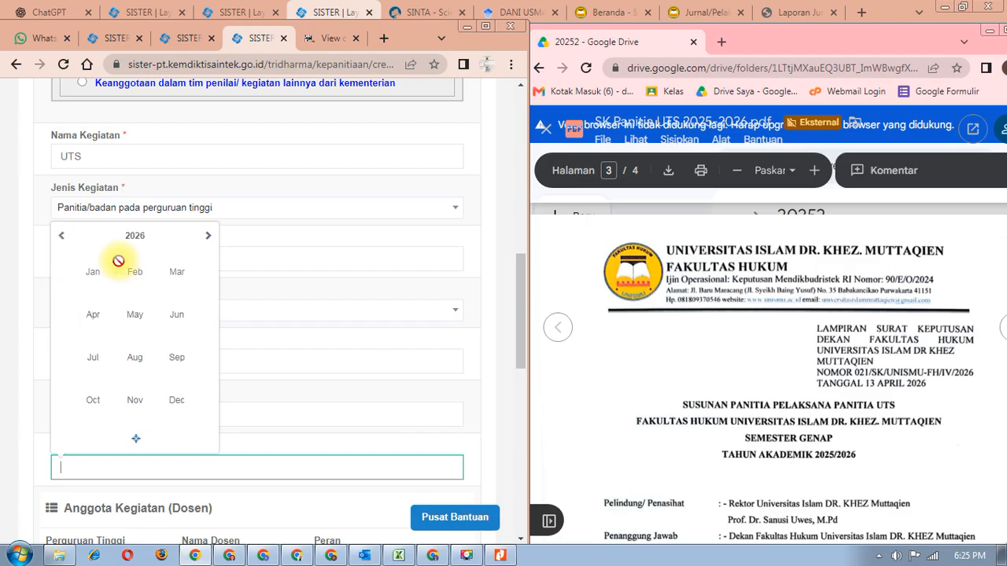
left_click(96, 324)
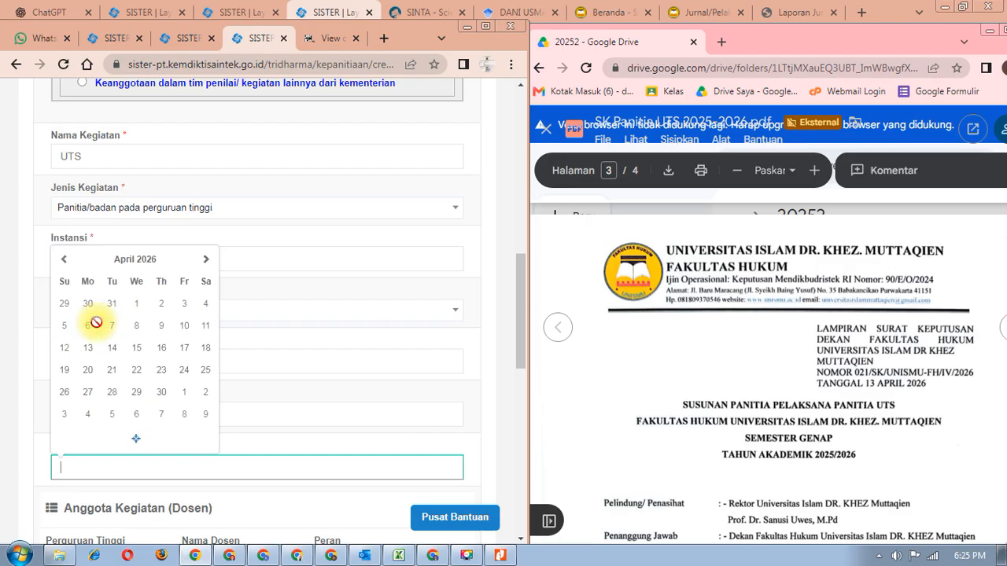
left_click(91, 417)
scroll(197, 447, "down", 2)
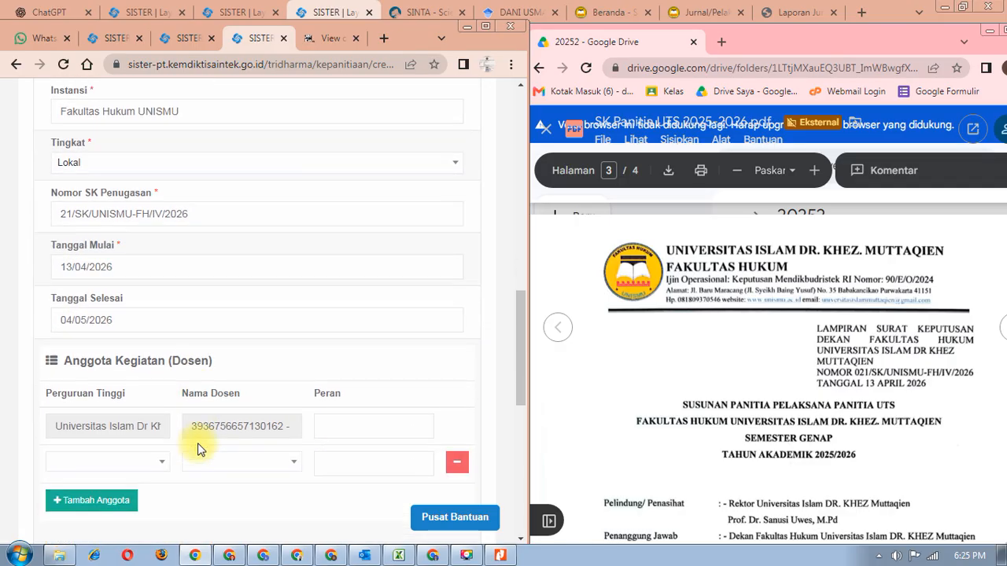
scroll(197, 446, "down", 1)
scroll(225, 435, "down", 1)
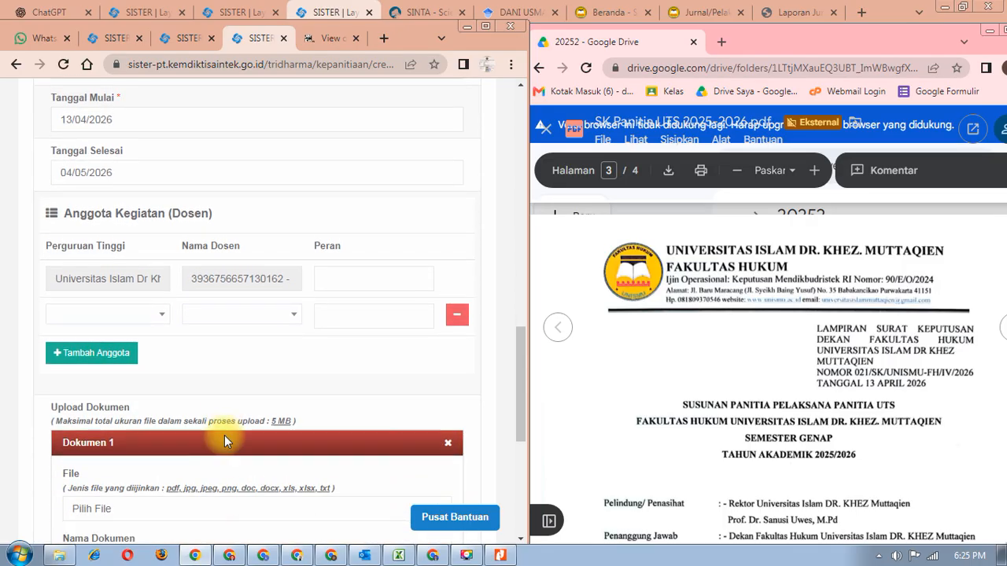
left_click(359, 279)
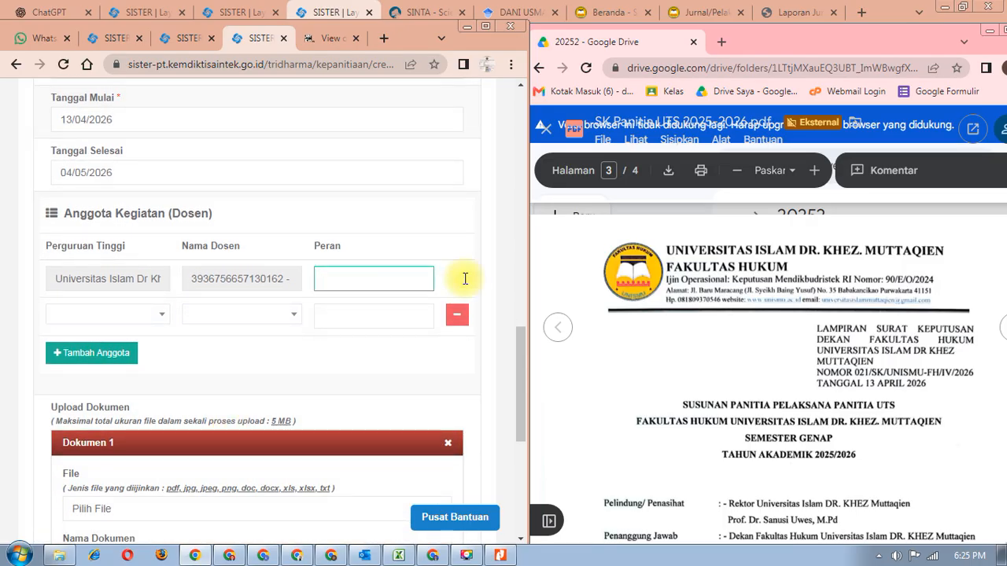
- Enter 'Seksi Validasi Soal' as the first committee member's Peran
scroll(692, 358, "down", 4)
scroll(695, 362, "down", 4)
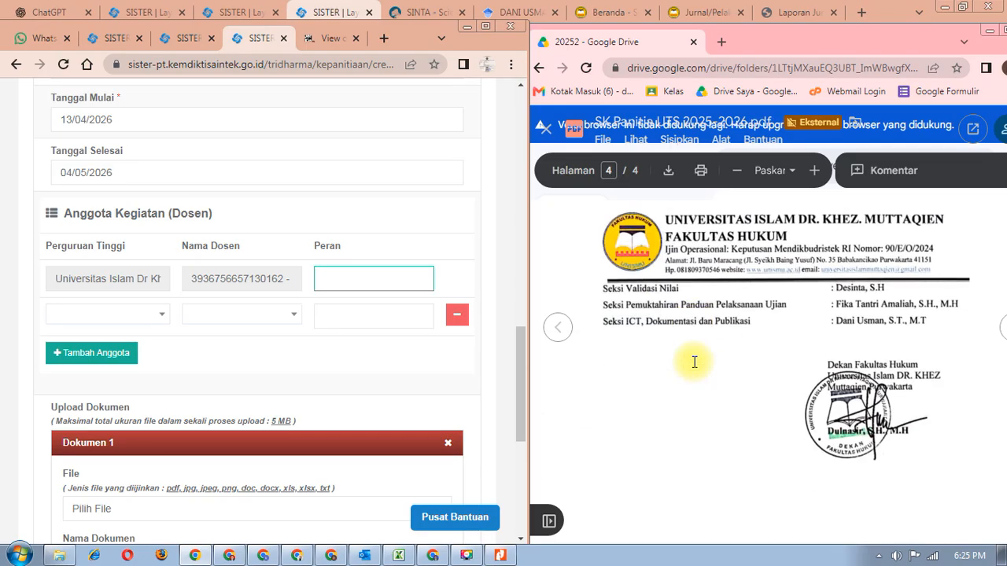
scroll(694, 362, "up", 5)
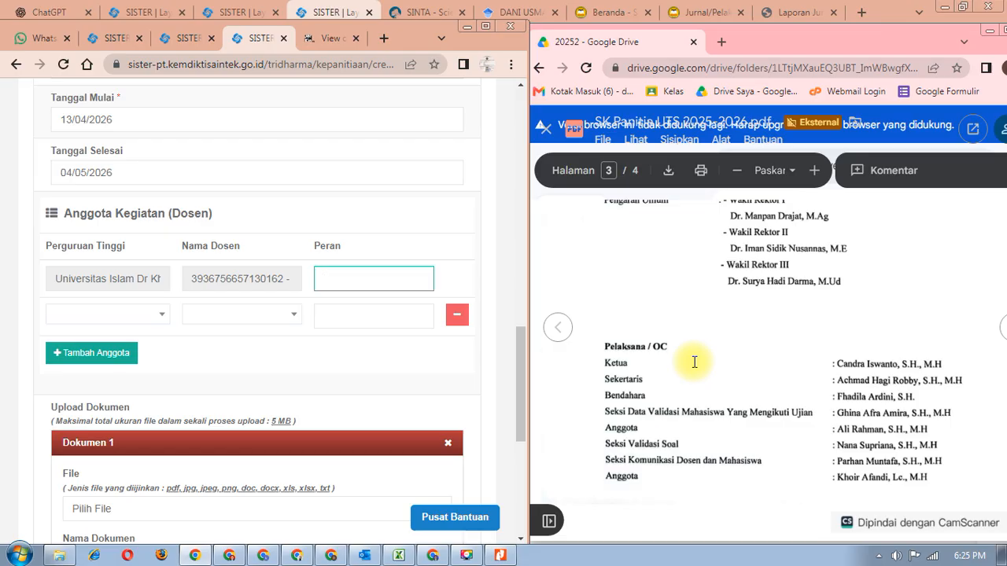
type("S")
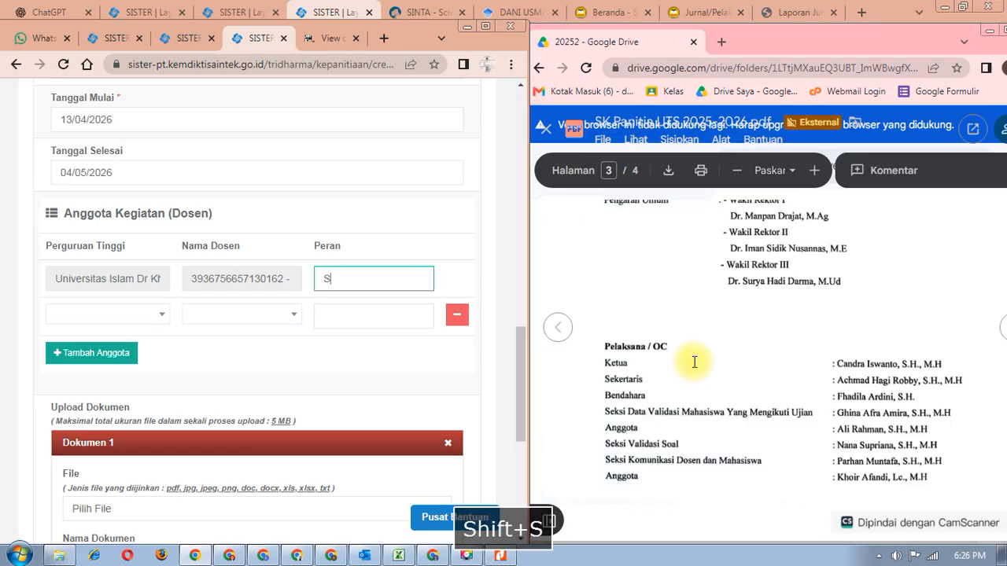
type("eksi Va")
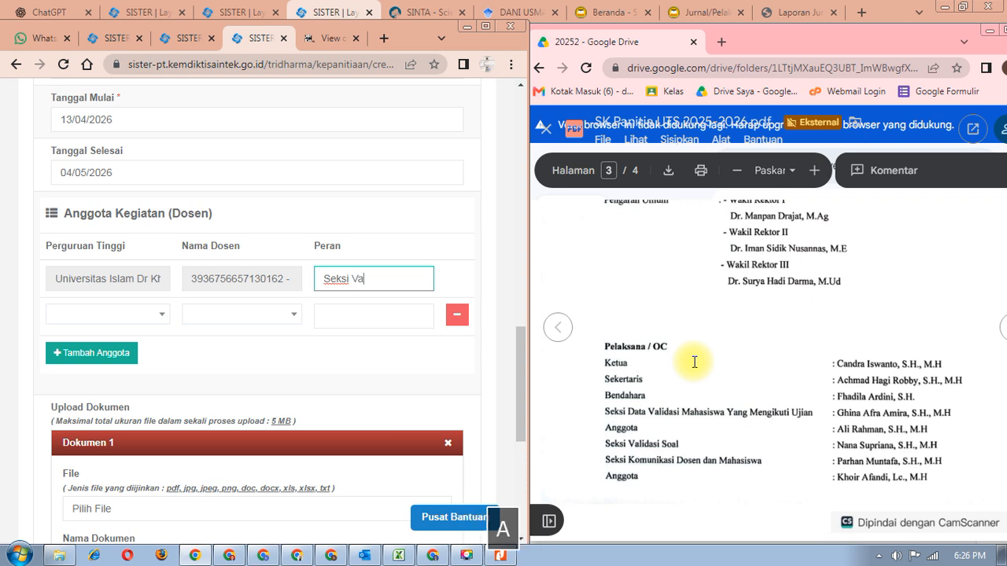
type("lidasi Soal")
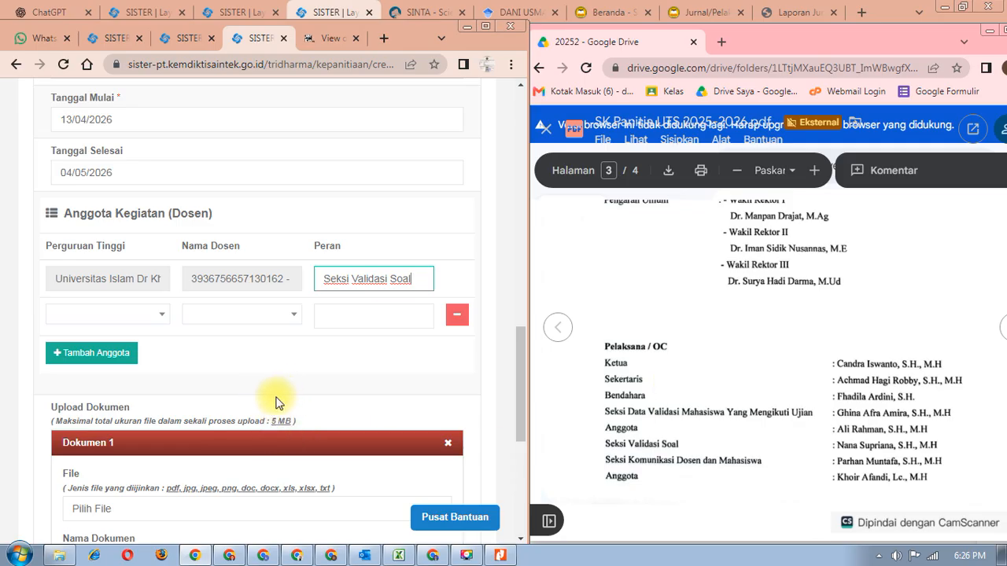
- Dismiss the stray institution list and scroll down to the Upload Dokumen fields
left_click(160, 317)
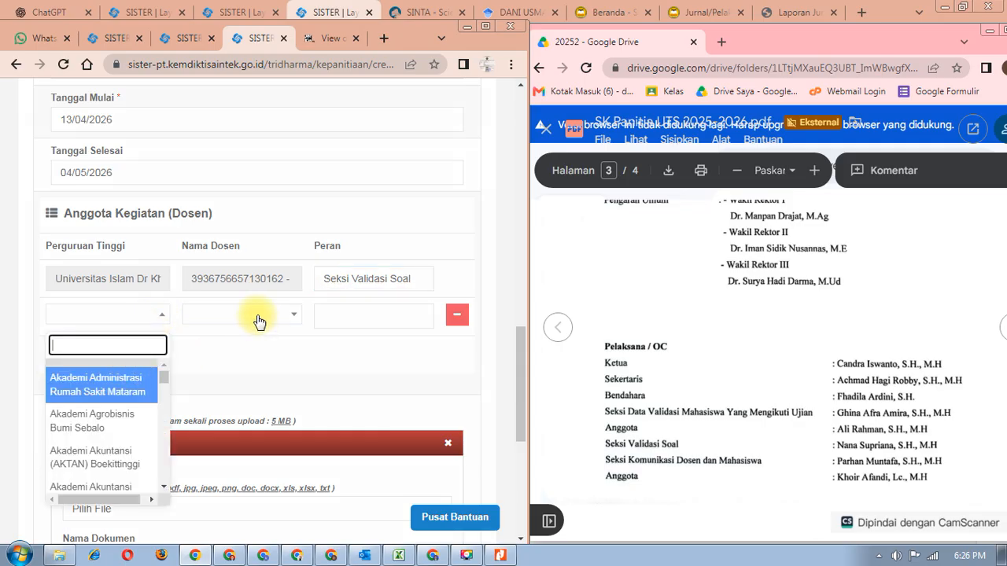
left_click(402, 371)
scroll(197, 373, "down", 1)
scroll(197, 373, "down", 3)
scroll(197, 376, "down", 2)
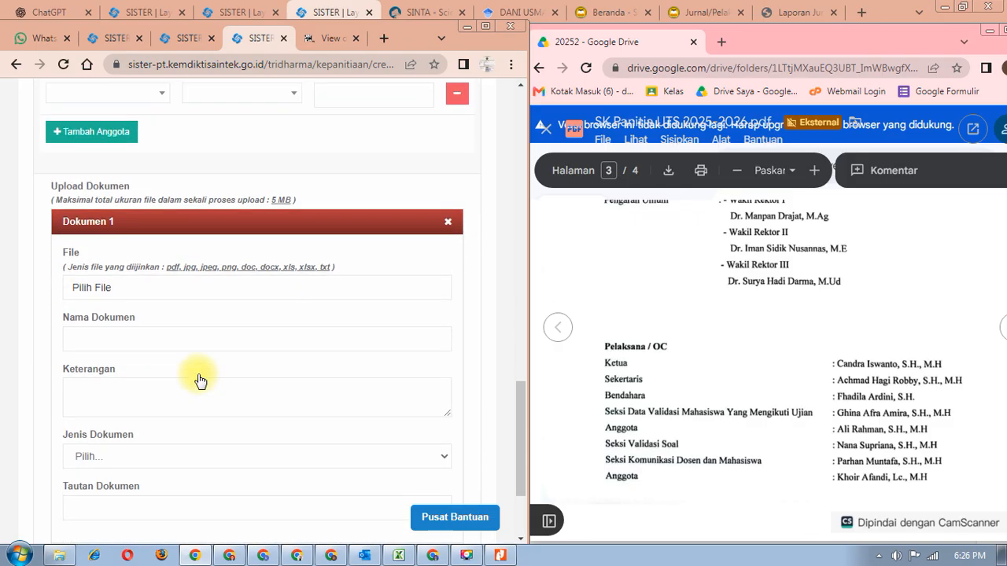
left_click(143, 292)
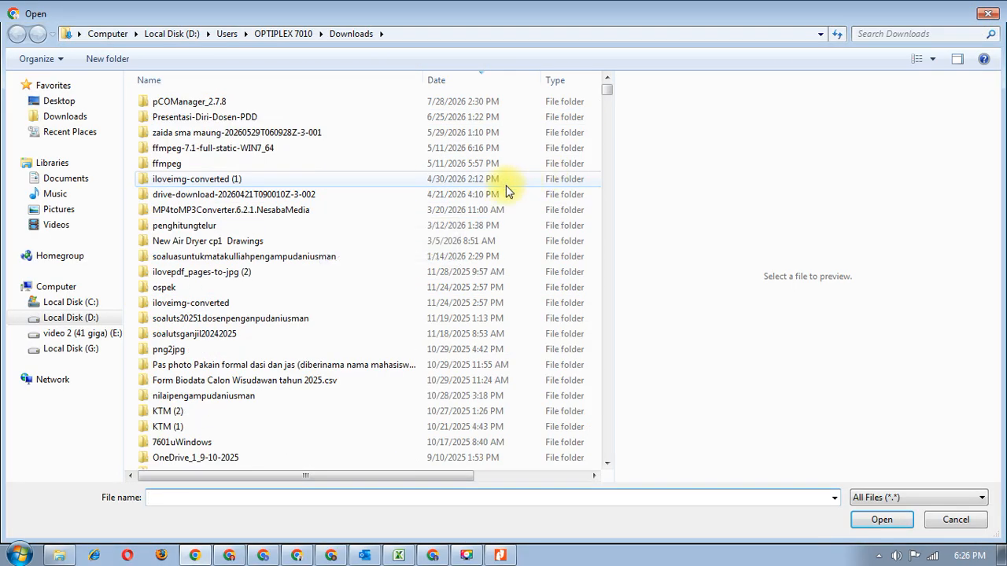
- Download SK Panitia UTS 2025-2026.pdf from Google Drive
mouse_move(606, 92)
left_mouse_down()
mouse_move(606, 114)
mouse_move(607, 100)
left_mouse_up()
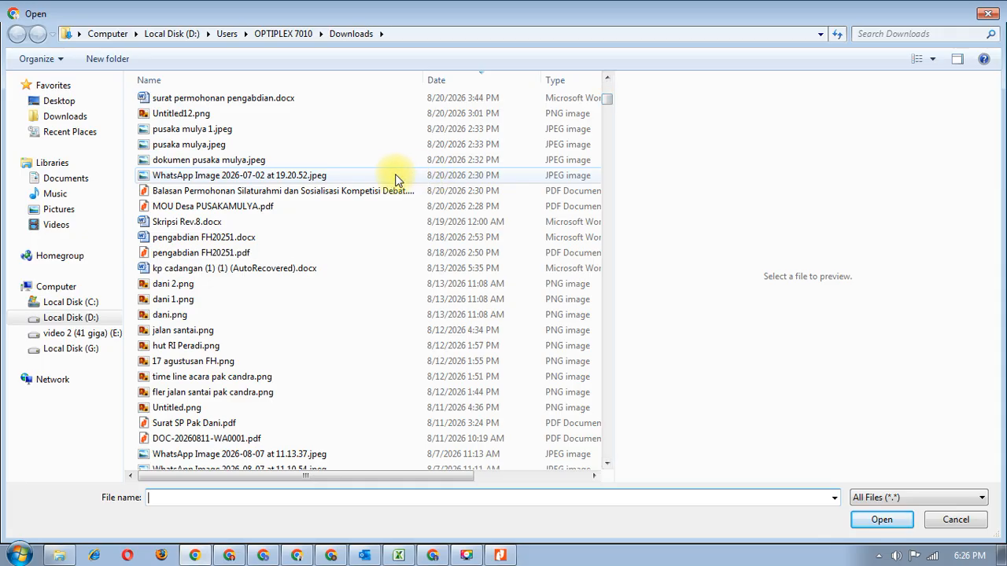
left_click_drag(607, 81, 608, 83)
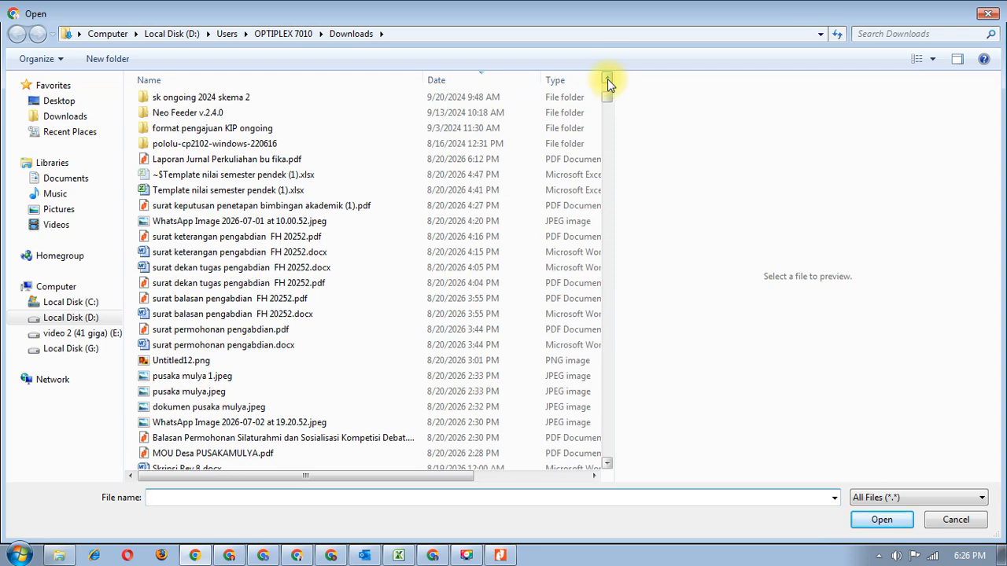
left_click_drag(607, 79, 607, 79)
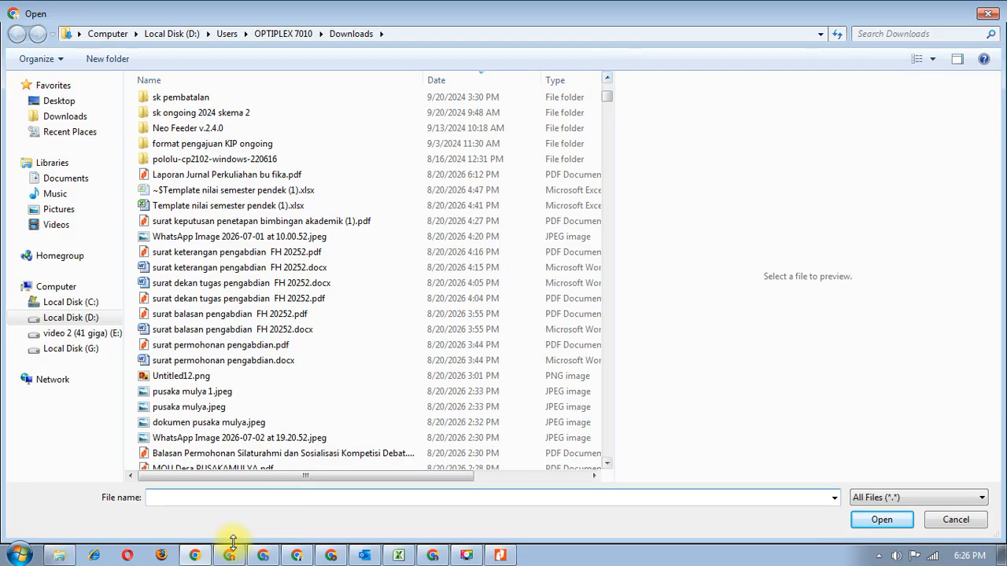
left_click(331, 556)
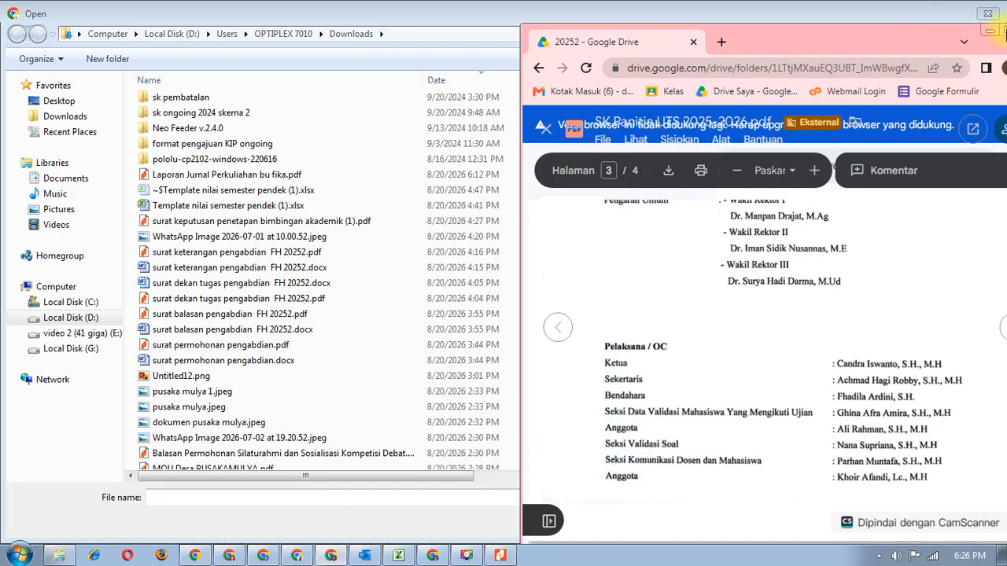
left_click(1005, 31)
left_click(21, 98)
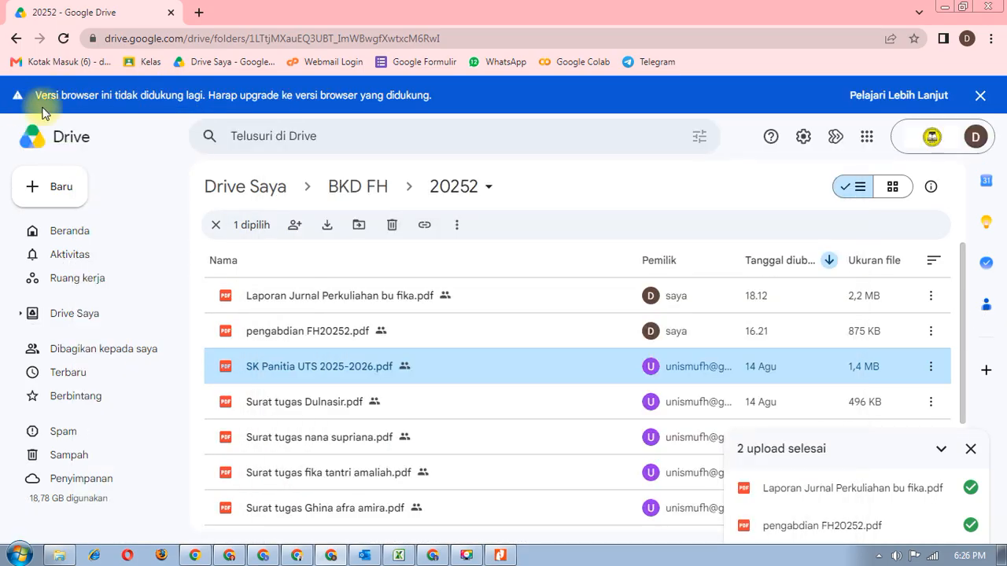
left_click(932, 372)
left_click(760, 180)
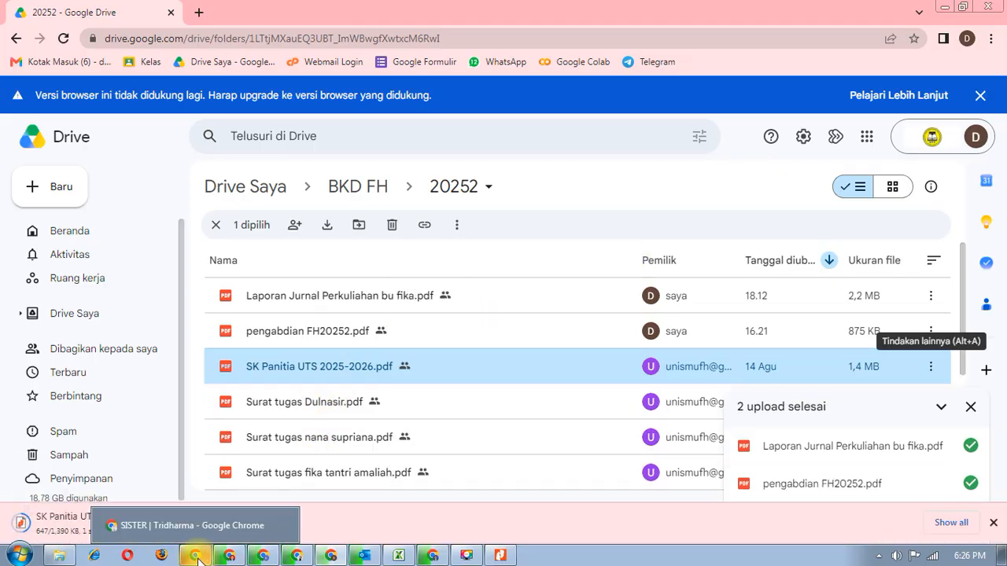
- Refresh Downloads and attach SK Panitia UTS 2025-2026.pdf as Dokumen 1's file
left_click(229, 556)
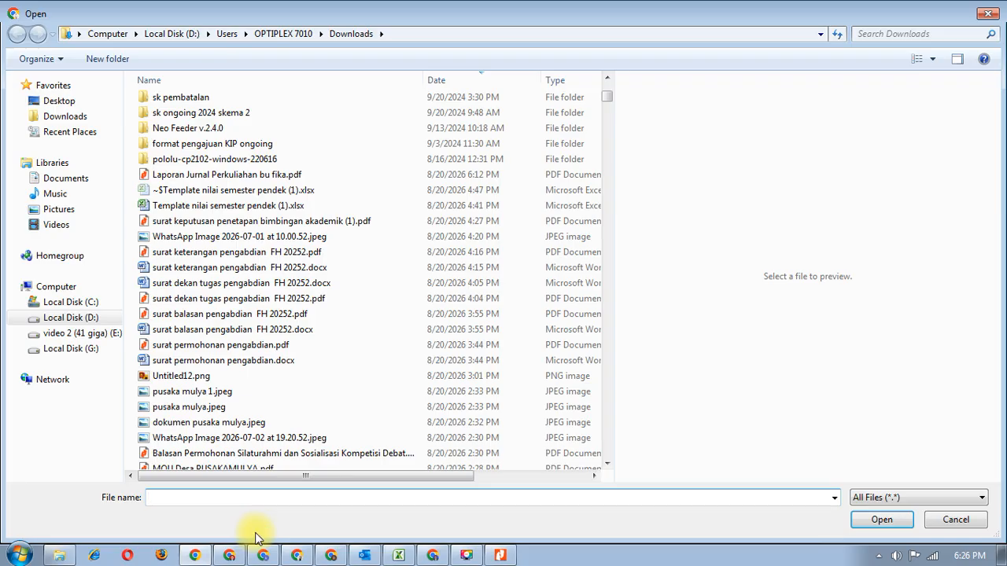
left_click(987, 14)
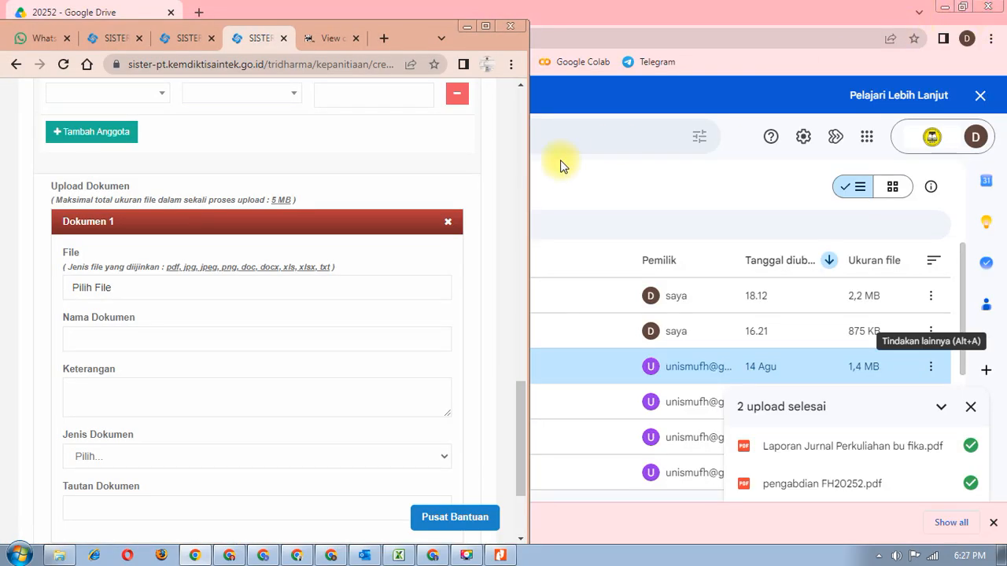
left_click(485, 26)
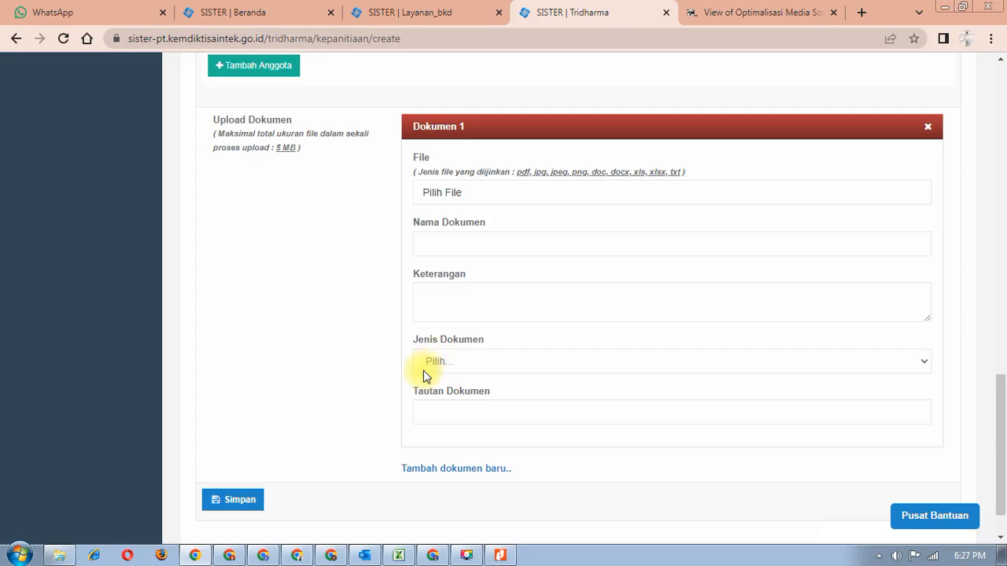
left_click(60, 555)
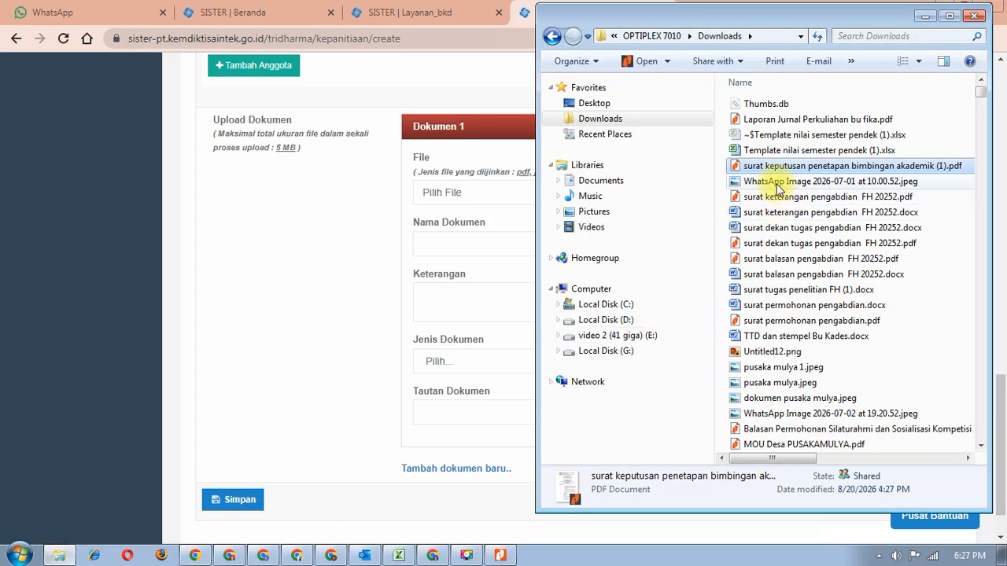
right_click(949, 282)
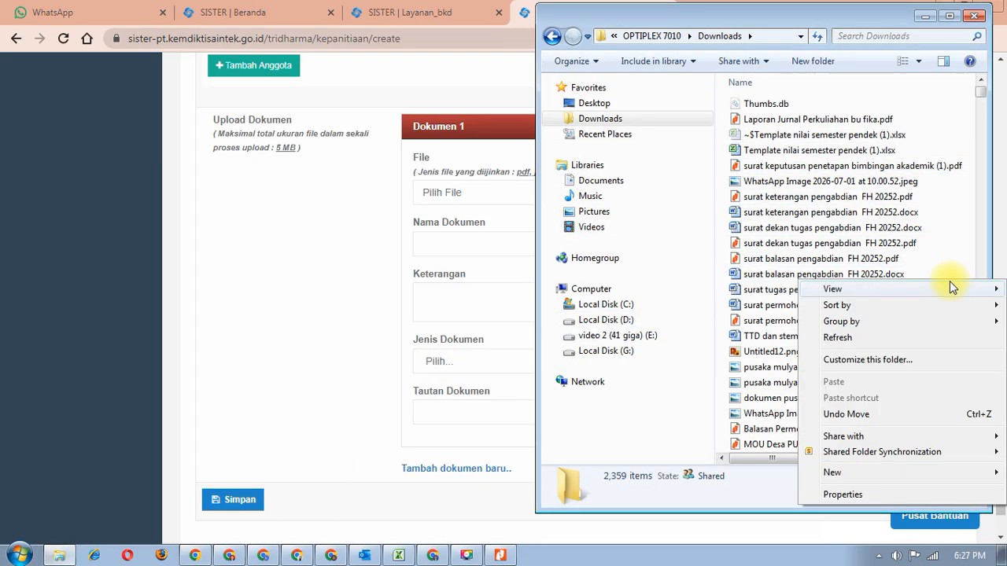
left_click(889, 338)
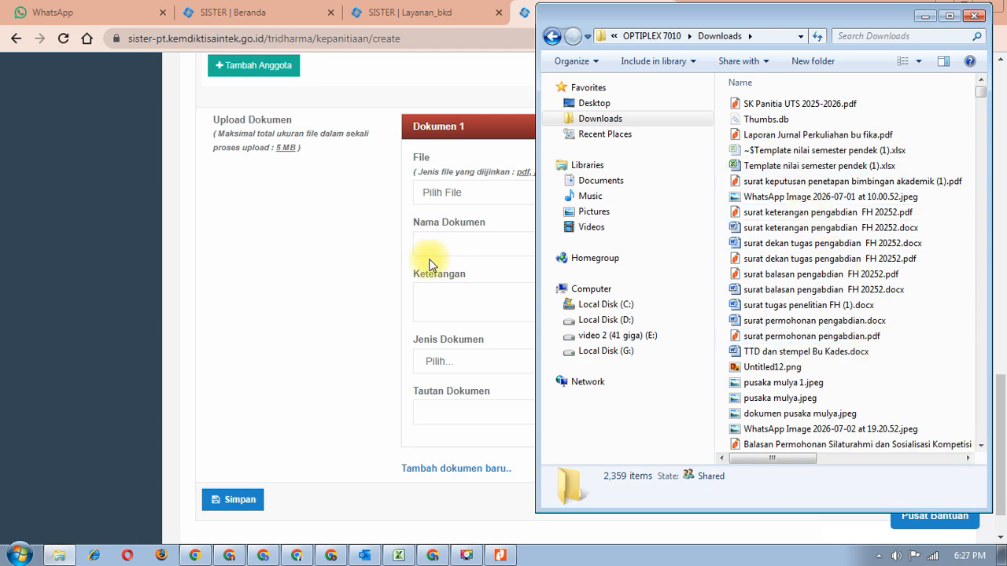
left_click(492, 193)
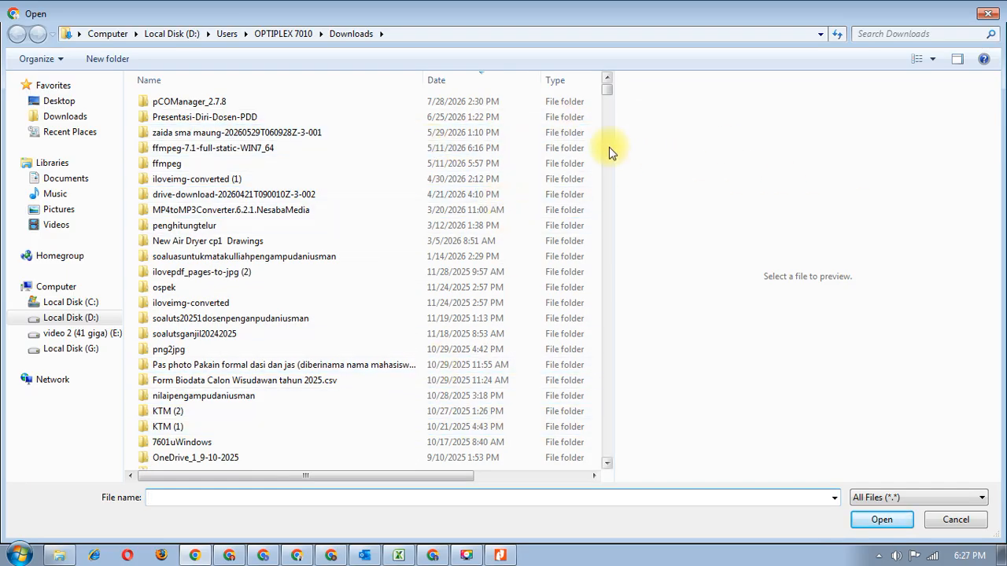
scroll(611, 464, "down", 4)
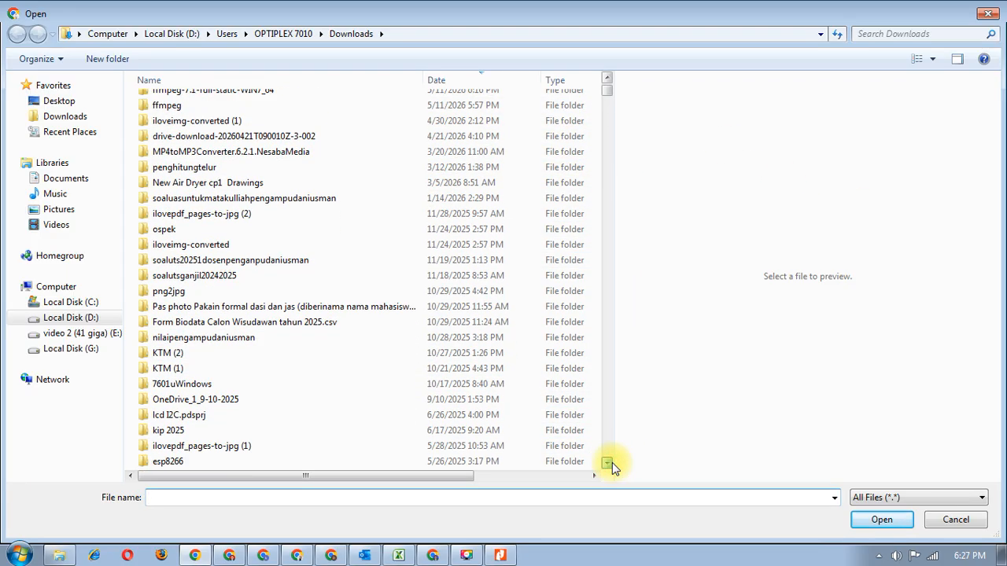
scroll(609, 464, "down", 4)
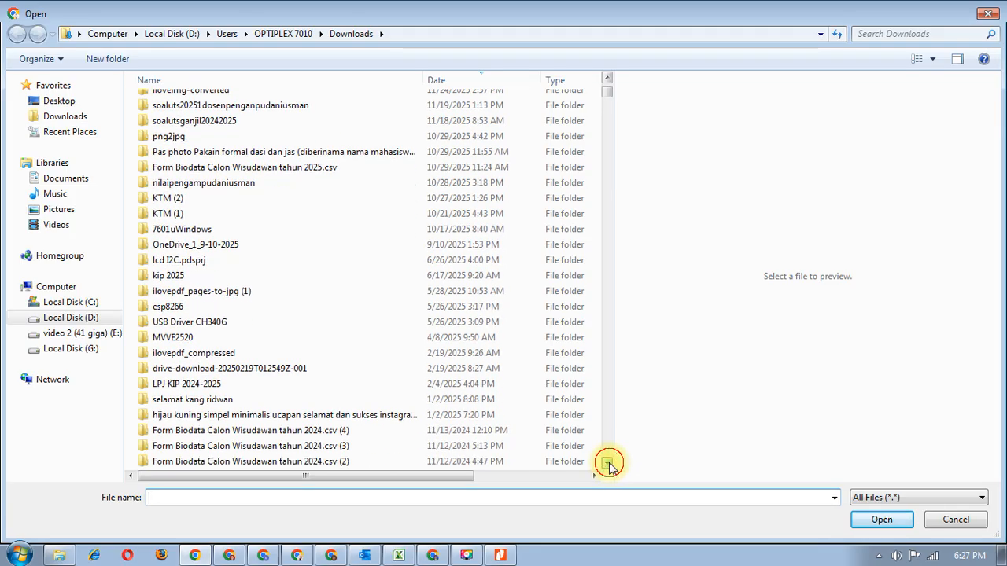
scroll(609, 465, "down", 5)
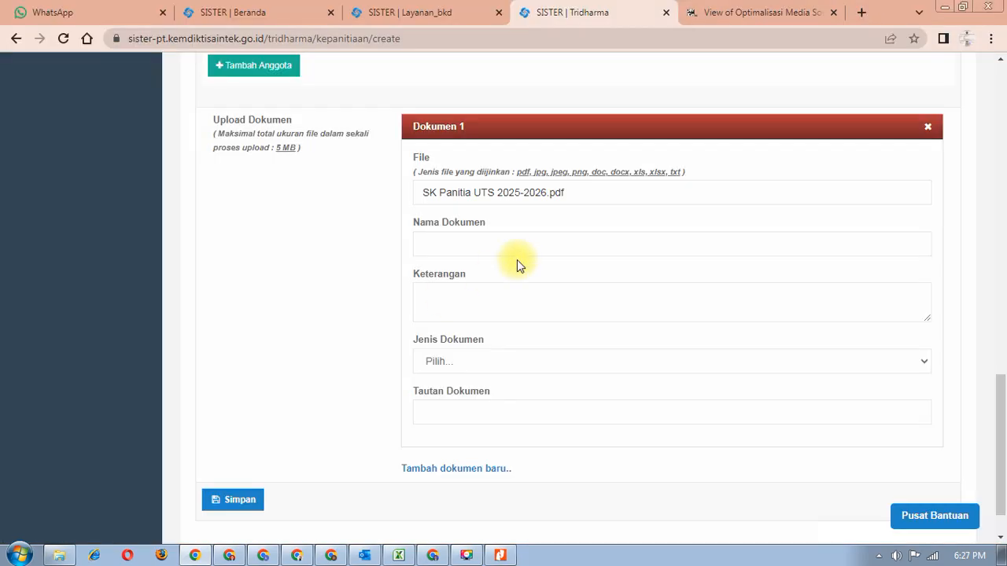
- Name Dokumen 1 'SK Panitia UTS FH 20252'
left_click(515, 240)
type("S")
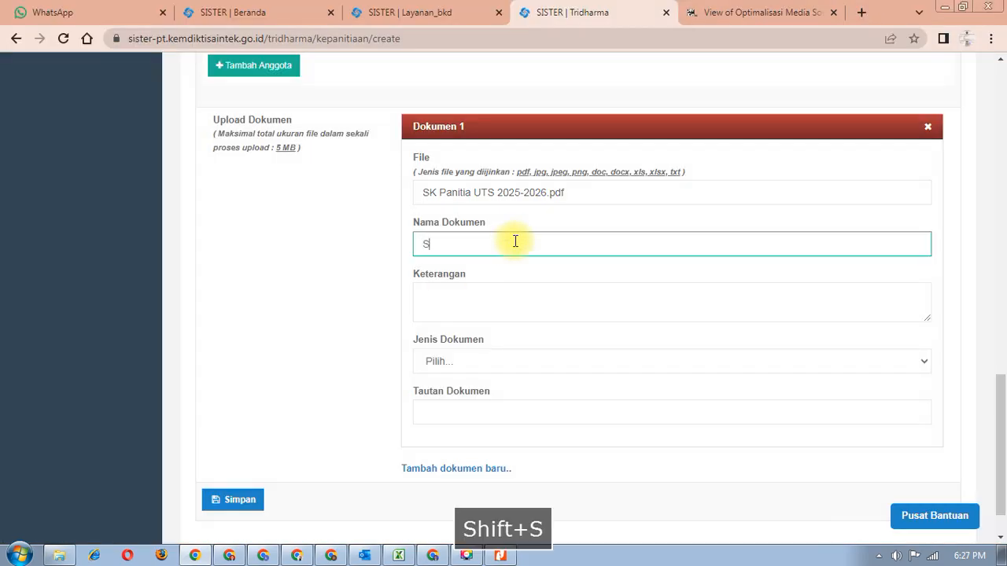
type("K Pani")
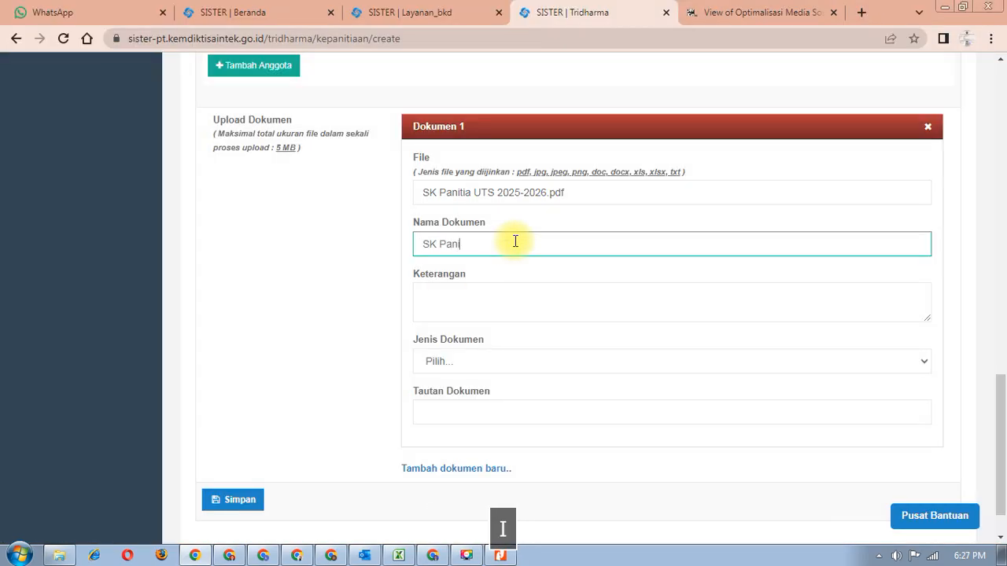
type("tt")
key("BackSpace")
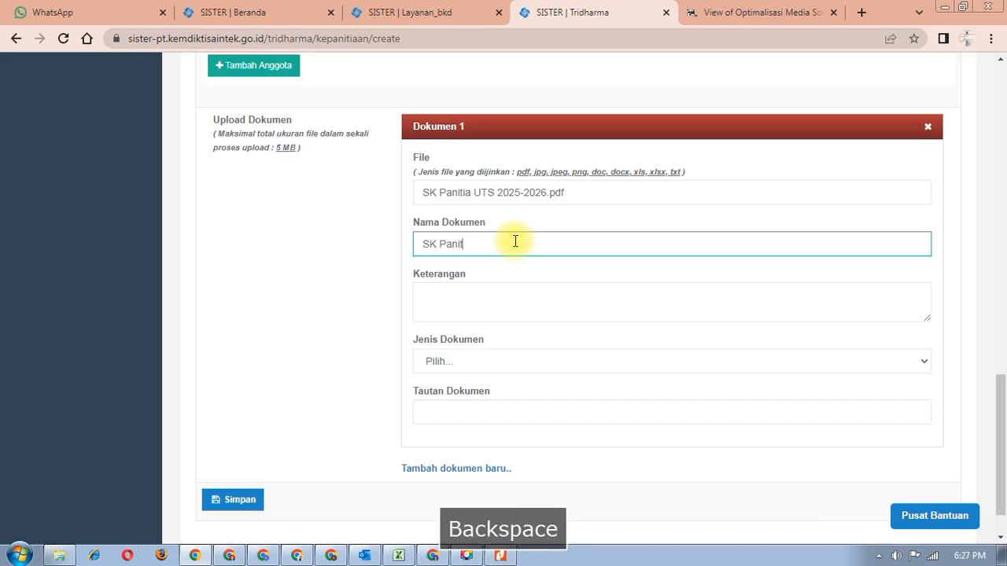
type("ia UTS ")
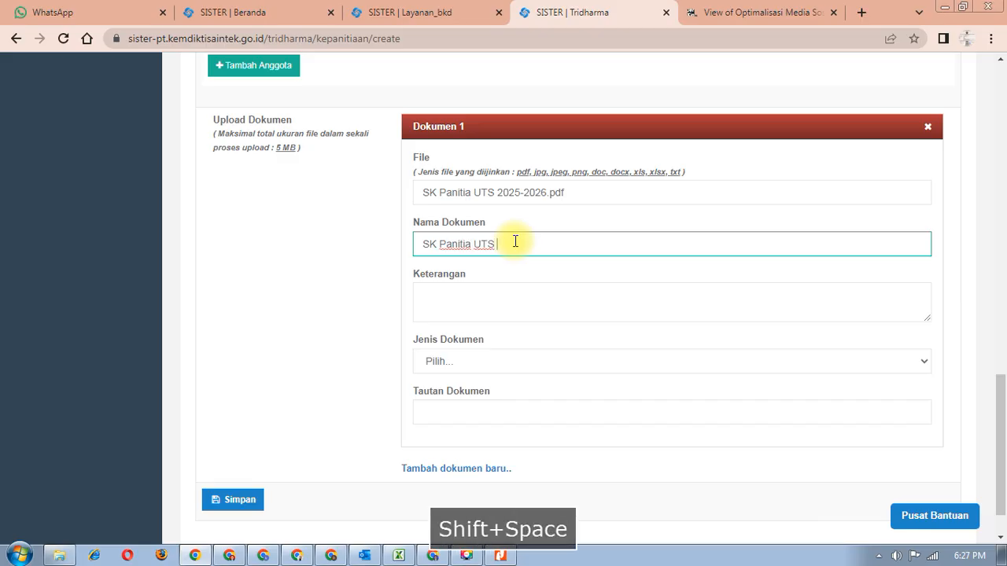
type("FH ")
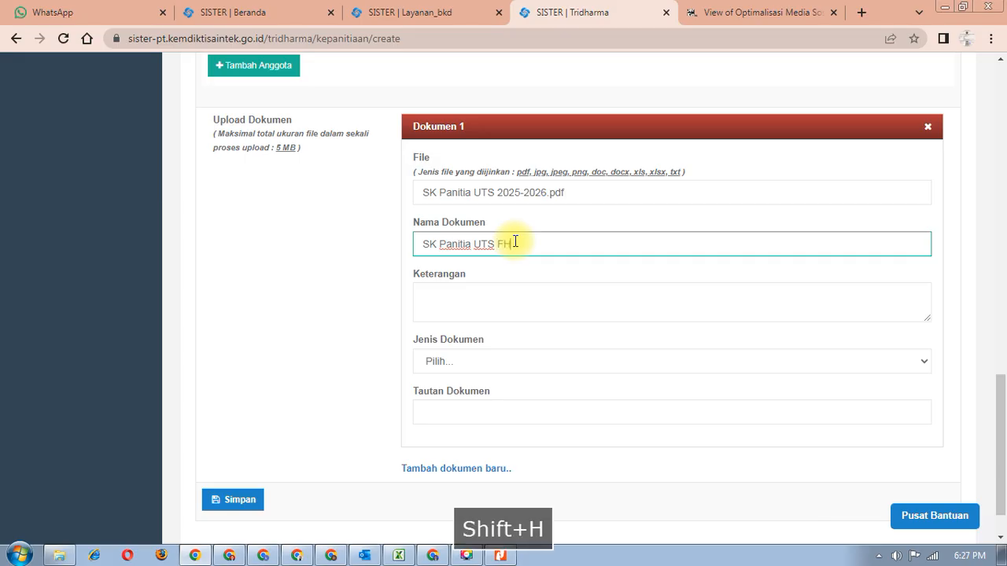
type("0252")
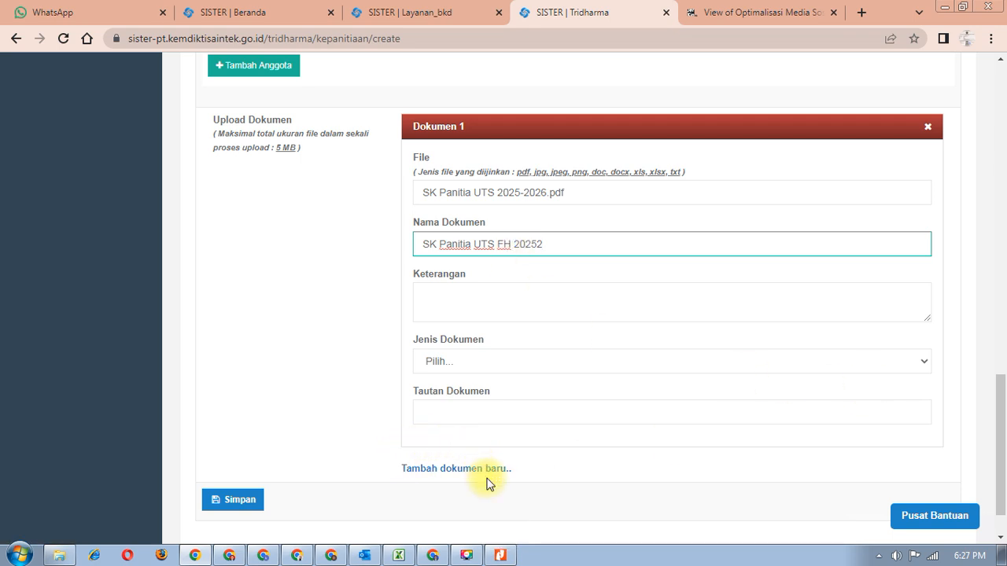
scroll(503, 461, "down", 2)
- Set Dokumen 1's Jenis Dokumen to SK pimpinan Perguruan Tinggi
left_click(568, 356)
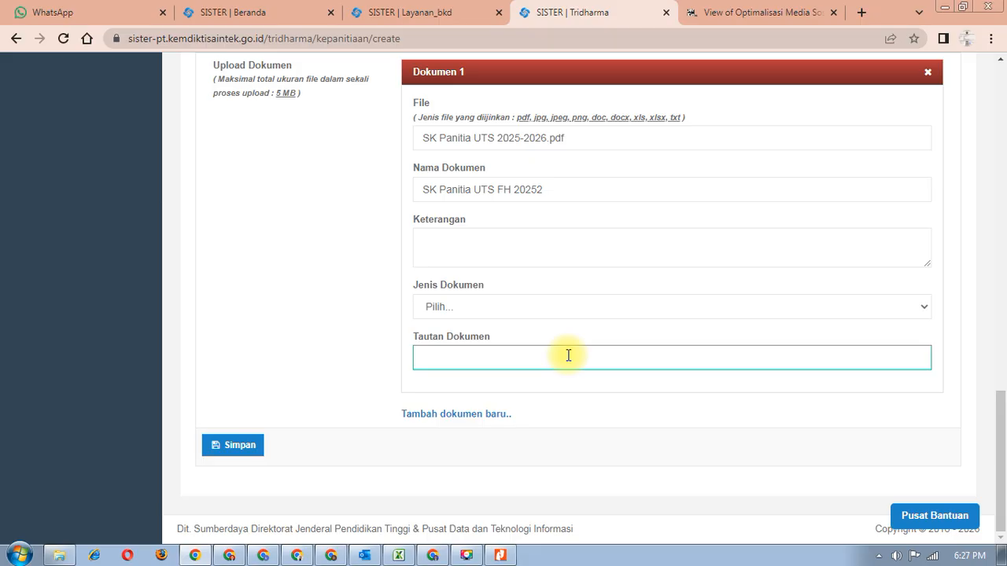
left_click(516, 309)
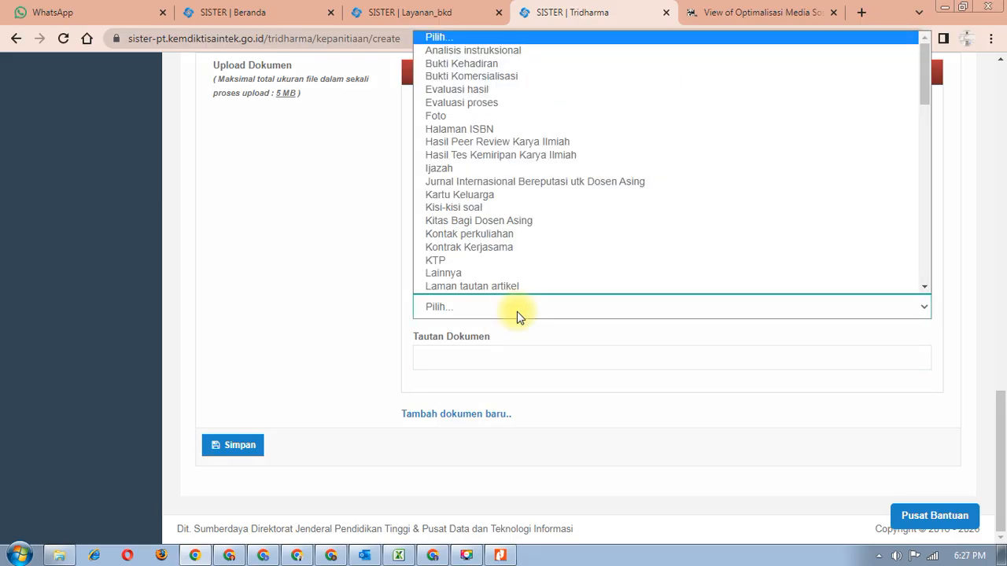
type("tu")
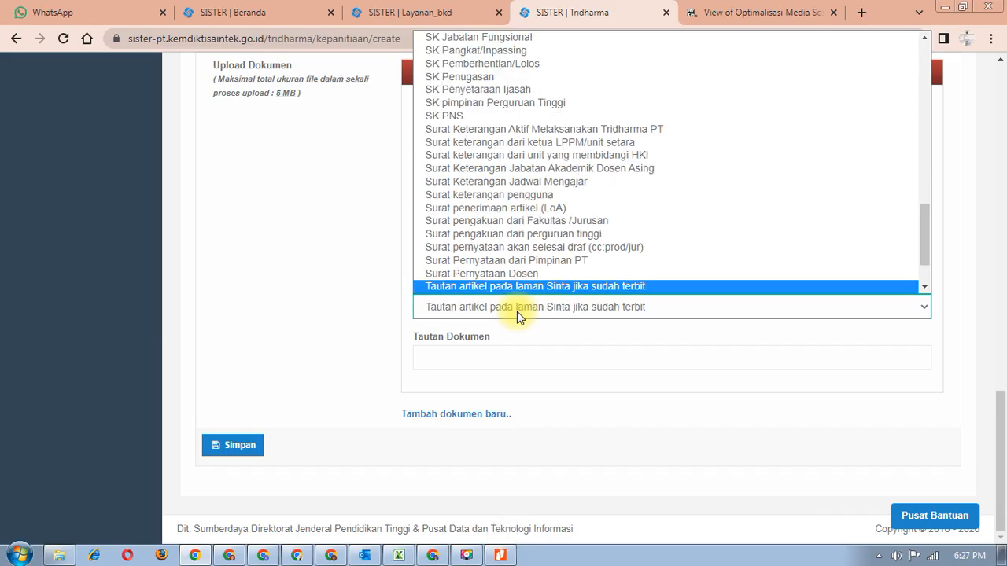
left_click(538, 105)
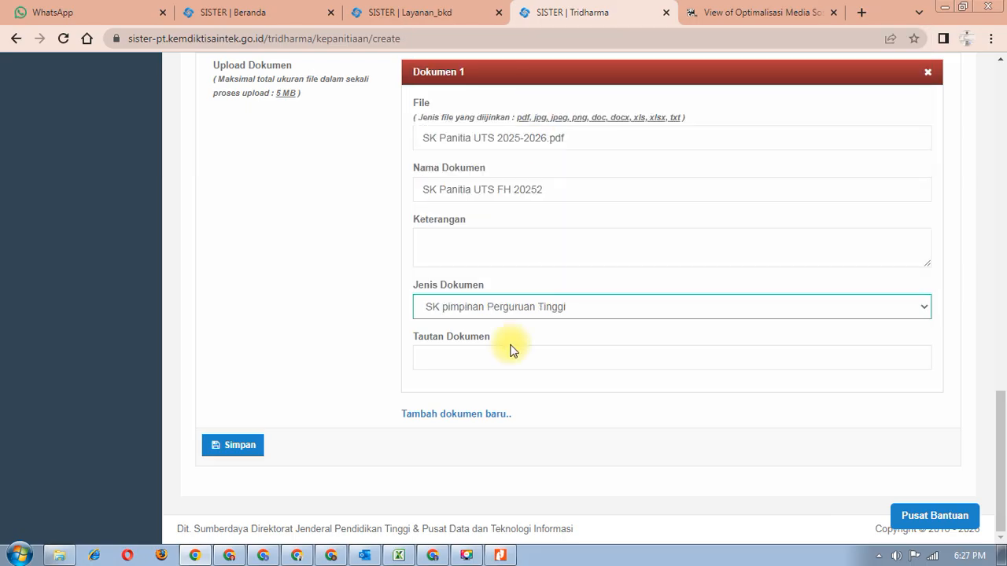
left_click(492, 358)
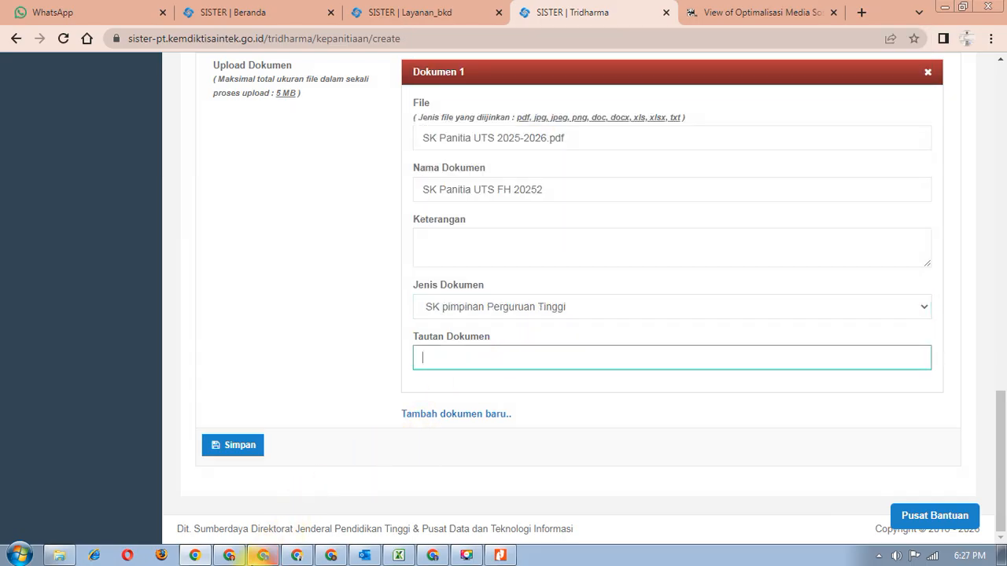
scroll(472, 409, "up", 2)
scroll(407, 456, "down", 1)
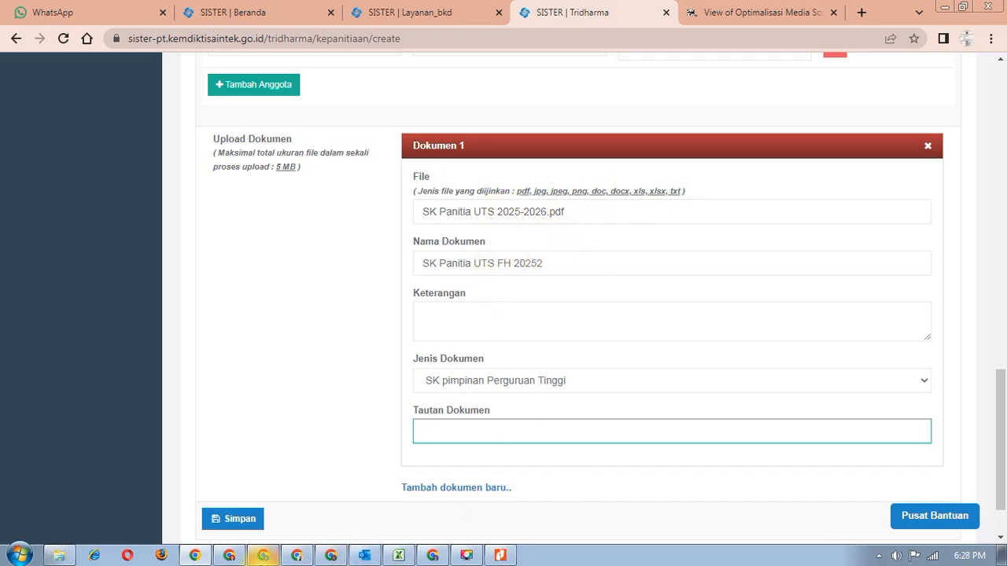
- Copy the SK file's Google Drive share link and paste it into Tautan Dokumen as plain text
left_click(331, 556)
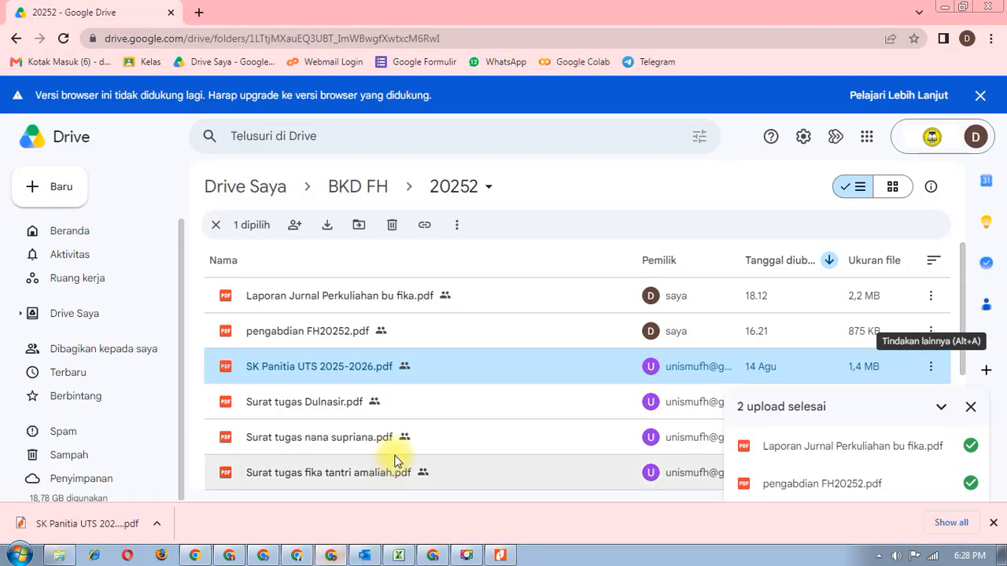
right_click(461, 375)
mouse_move(512, 247)
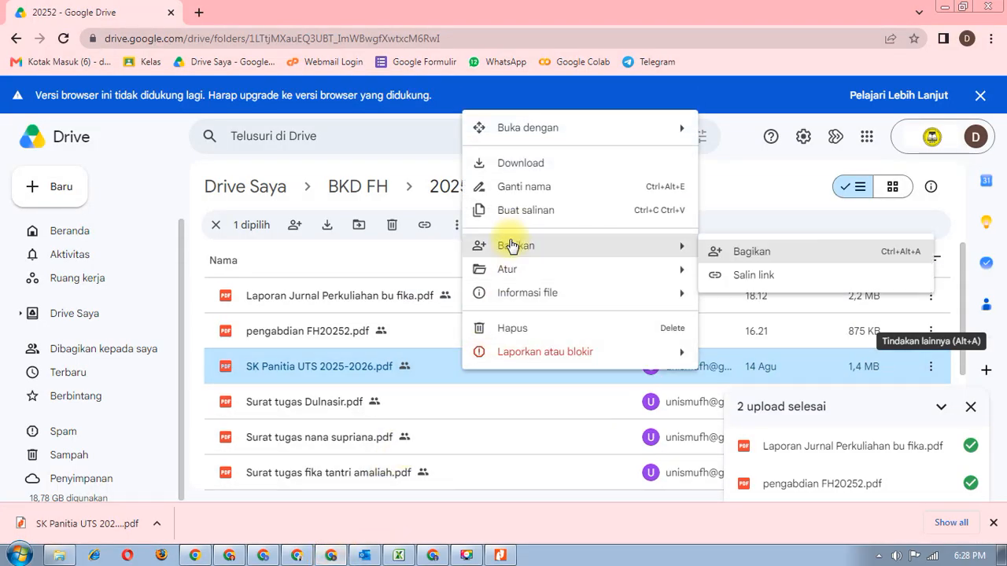
left_click(727, 275)
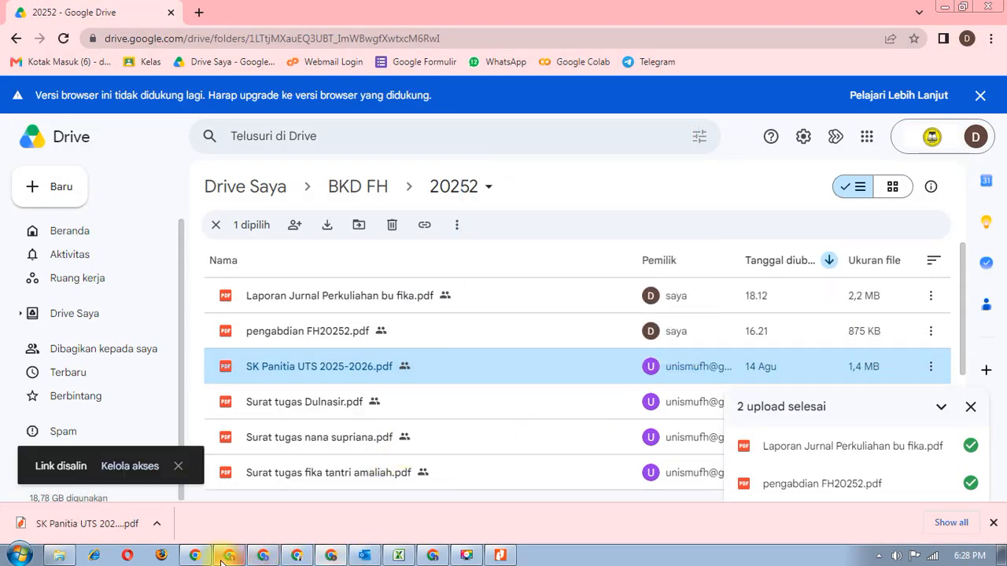
left_click(196, 556)
left_click(434, 431)
right_click(433, 431)
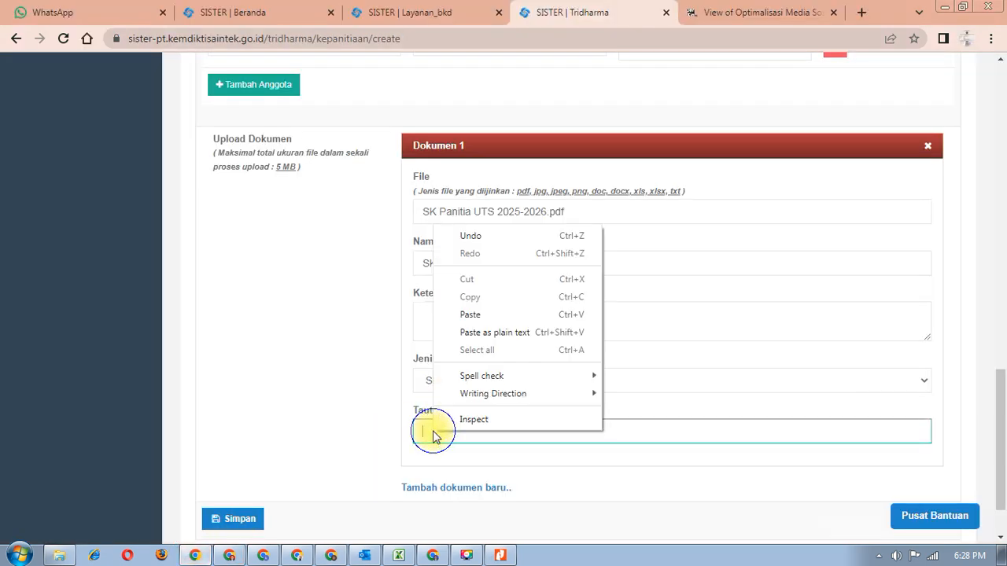
left_click(476, 332)
- Save the UTS committee entry with its Drive link and go to the BKD Rekap Kegiatan page
scroll(477, 371, "down", 1)
left_click(245, 453)
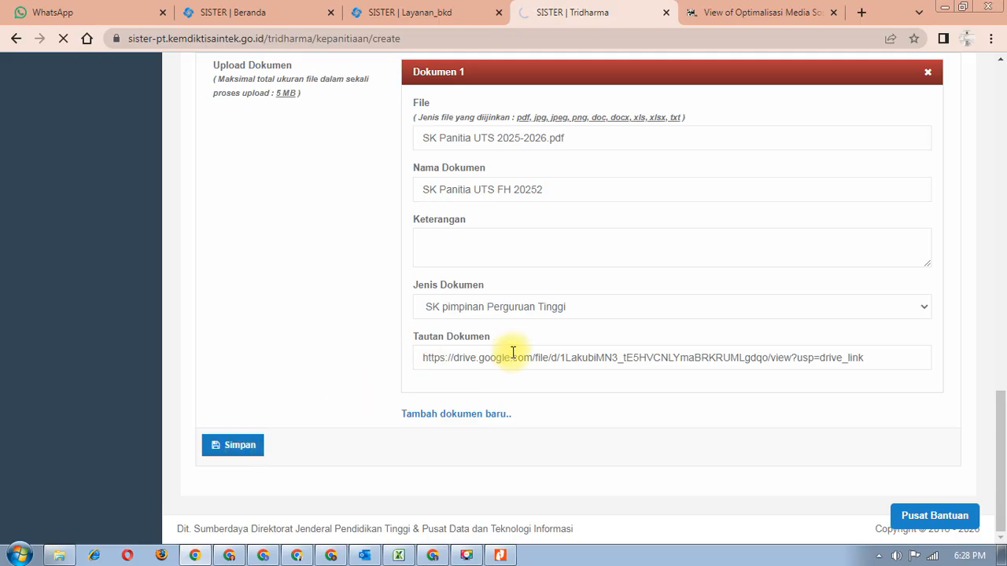
scroll(442, 386, "up", 6)
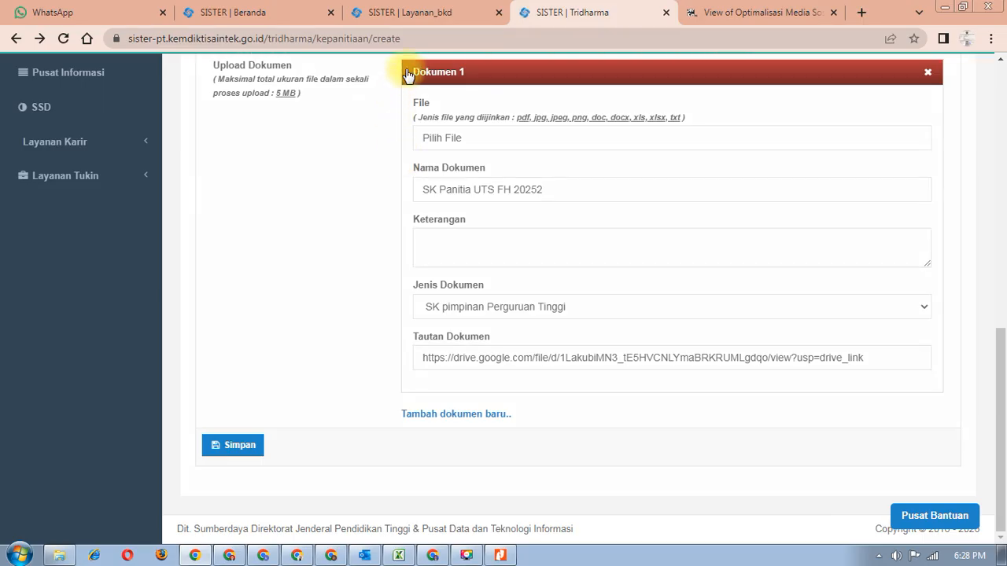
left_click(416, 16)
- Pull performance data from the portfolio into the BKD report with Tarik Kinerja
scroll(607, 298, "up", 2)
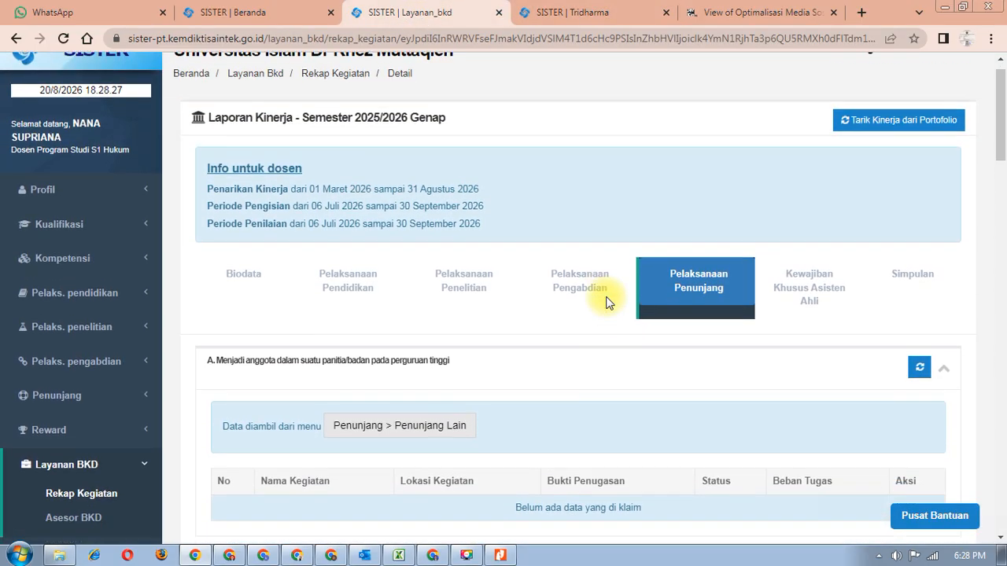
scroll(606, 297, "down", 6)
scroll(609, 296, "up", 6)
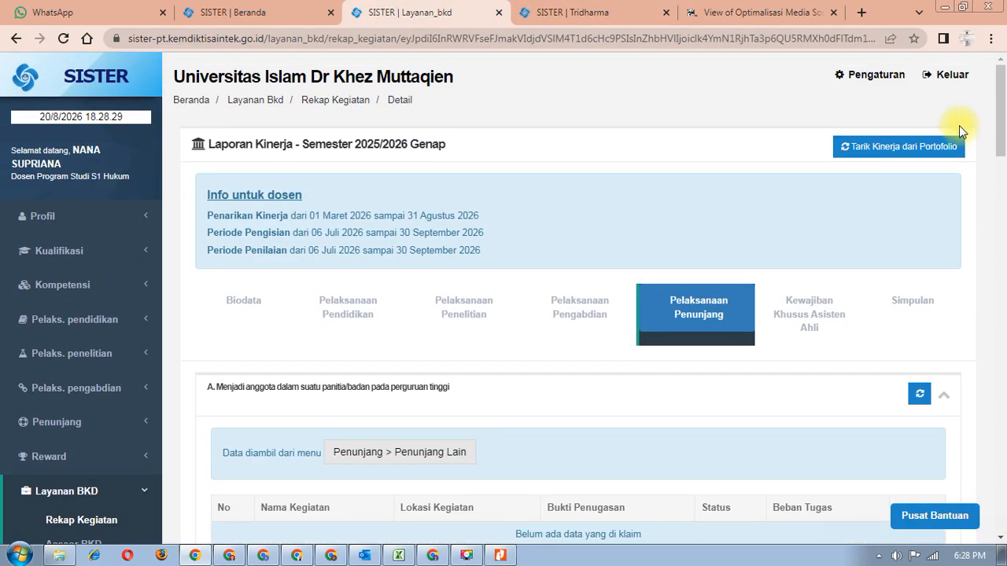
left_click(941, 148)
left_click(541, 413)
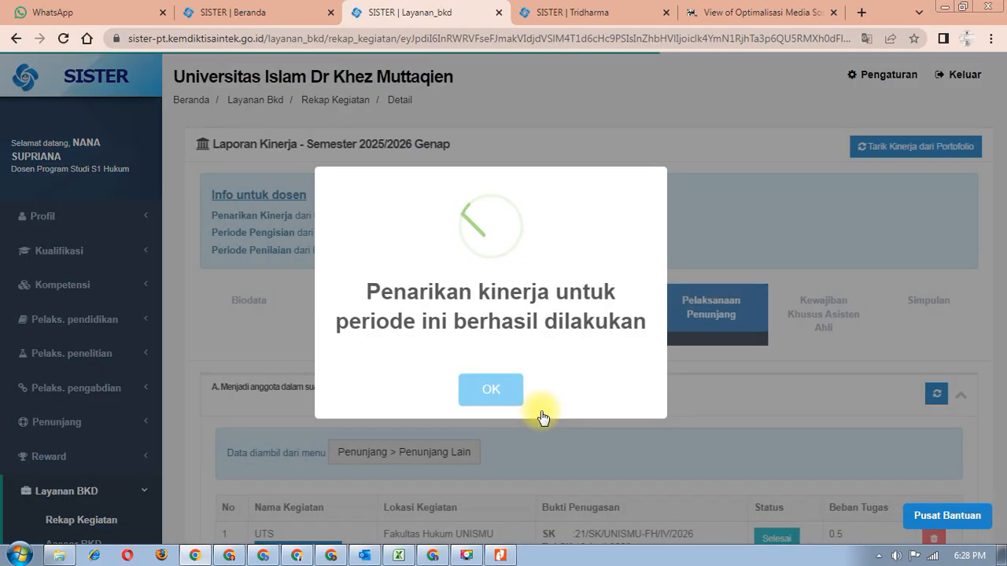
left_click(516, 404)
- Check Simpulan: Pelaksanaan Penunjang 0.5 sks, Total Kinerja 14.5 sks, status M
scroll(472, 417, "down", 2)
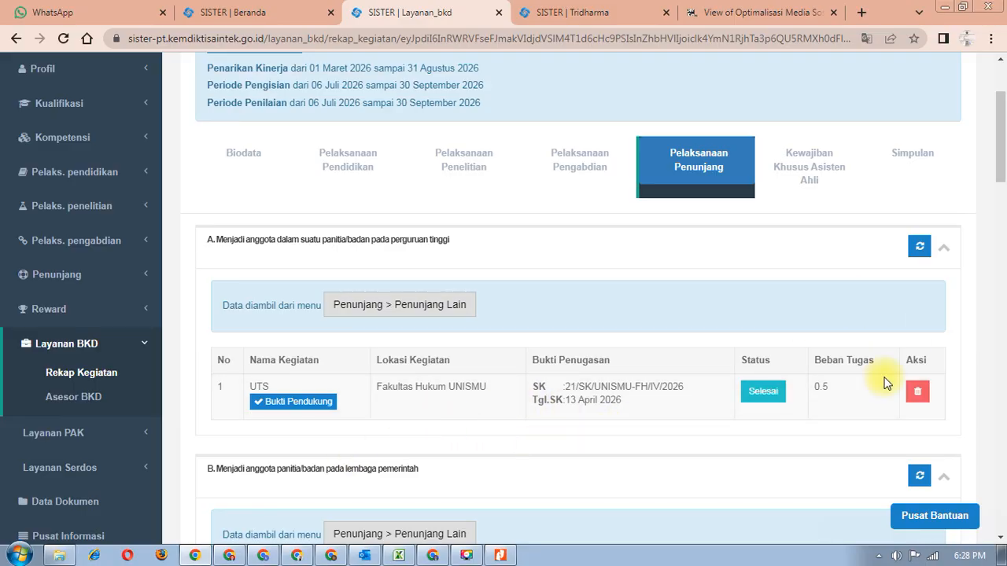
scroll(830, 398, "up", 2)
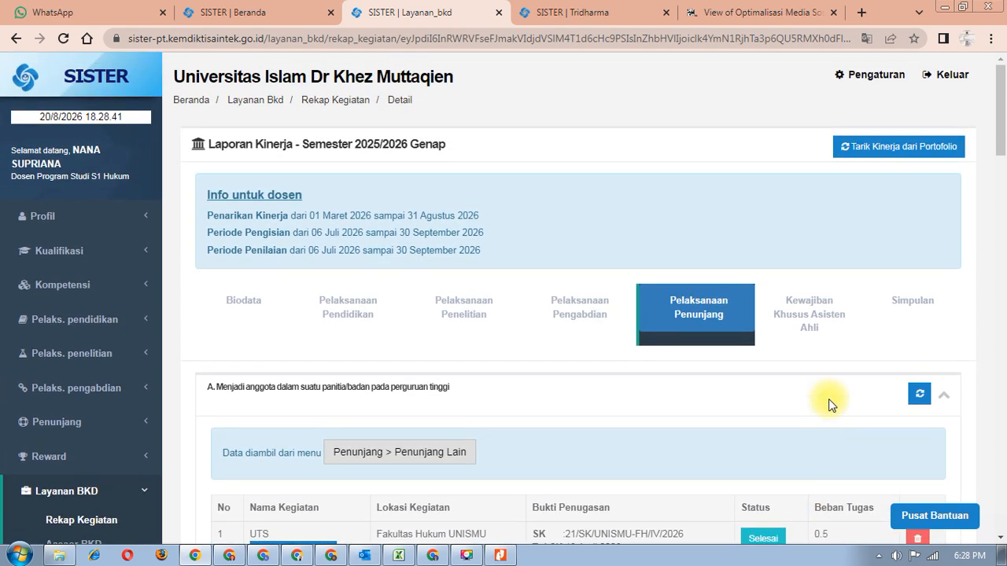
left_click(914, 307)
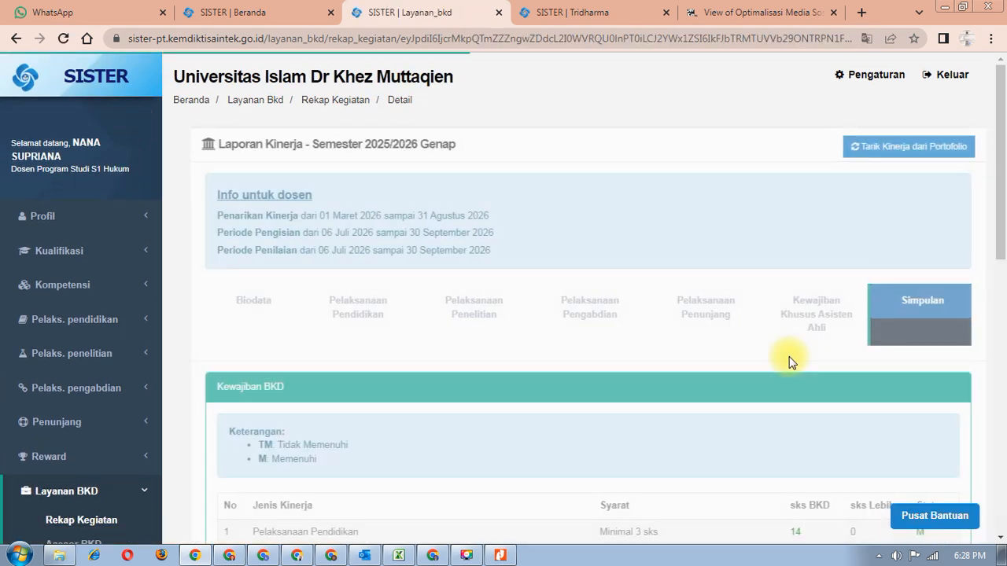
scroll(790, 360, "down", 3)
scroll(791, 363, "down", 1)
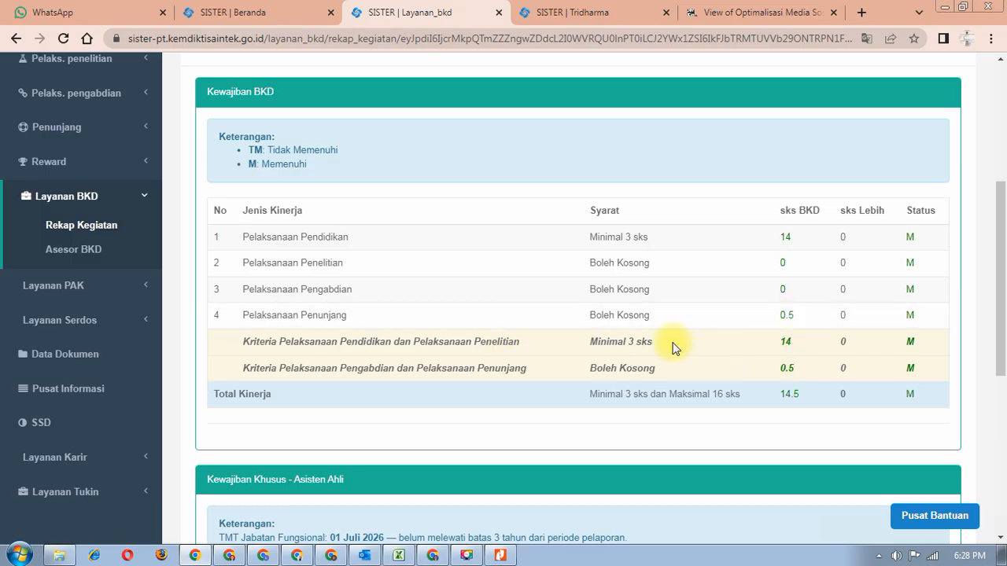
scroll(672, 347, "up", 4)
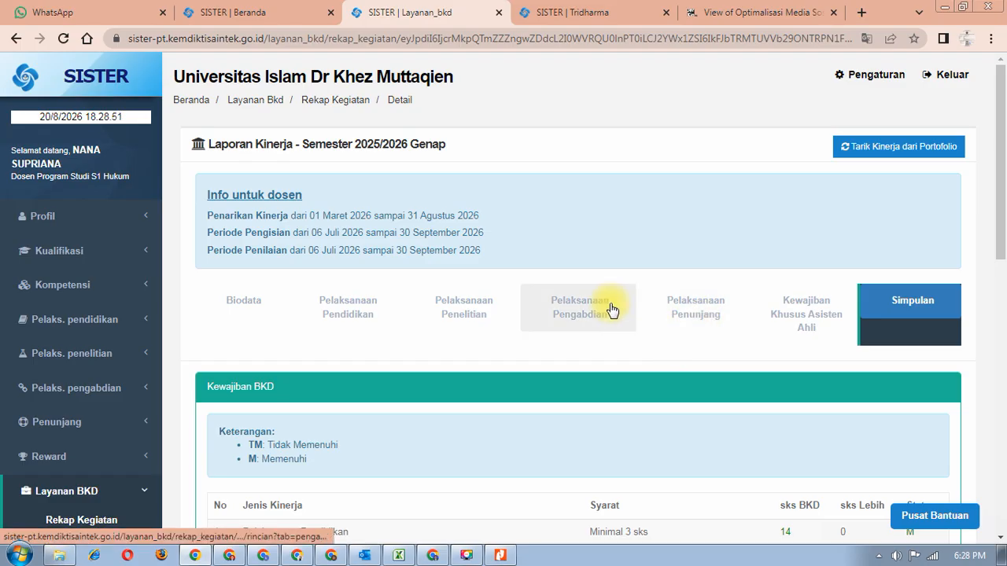
scroll(611, 332, "down", 3)
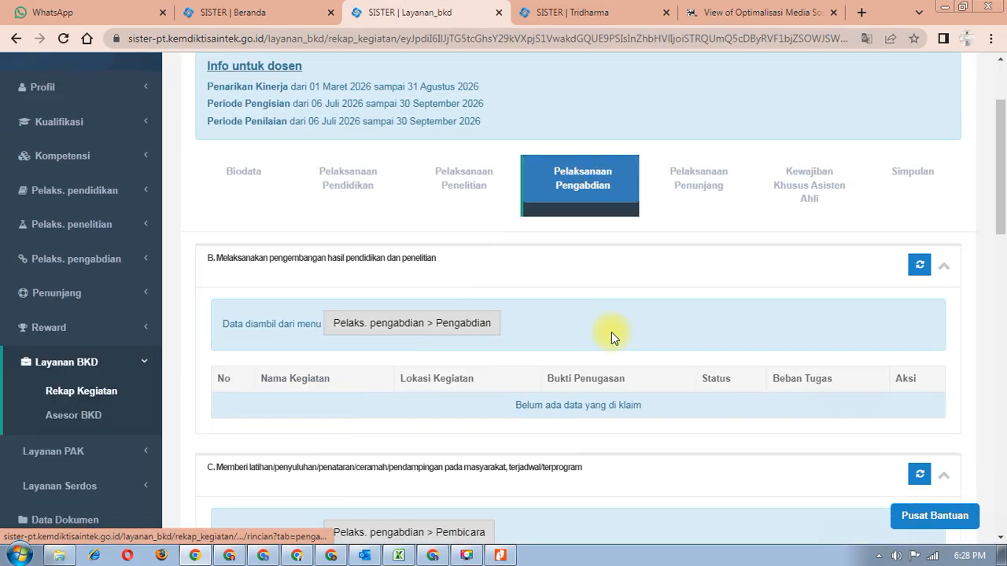
scroll(611, 332, "up", 3)
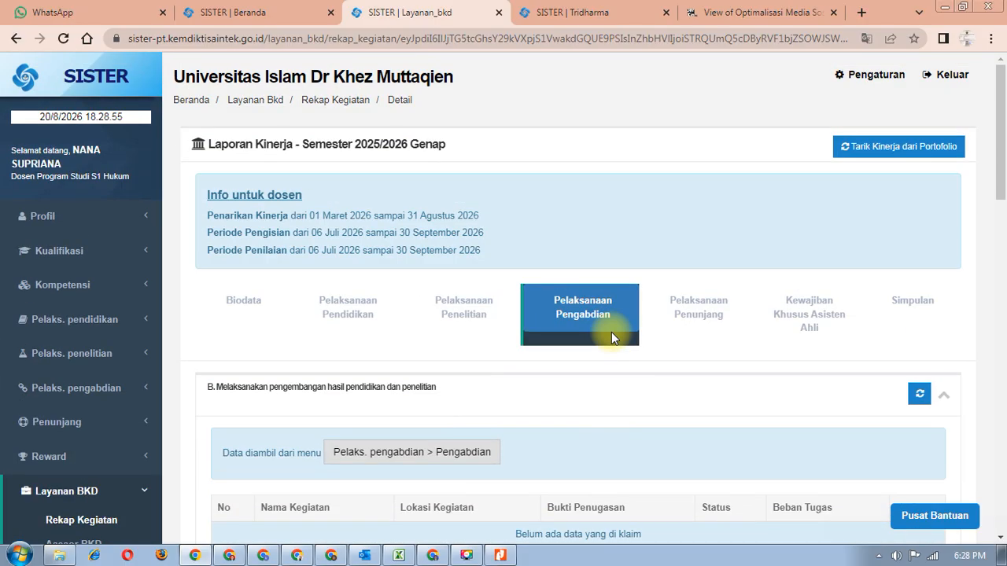
scroll(611, 332, "down", 3)
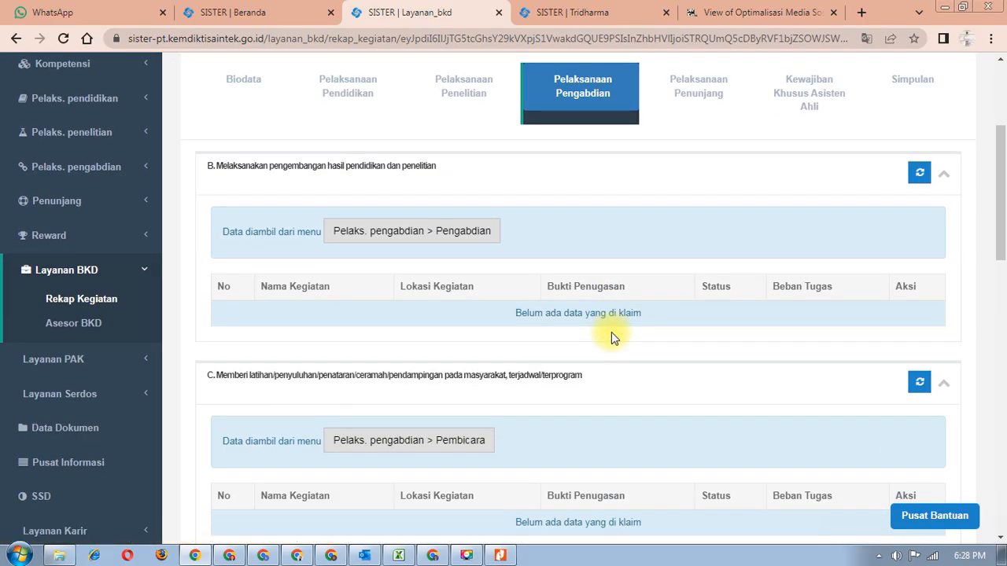
scroll(611, 332, "up", 2)
scroll(611, 332, "down", 4)
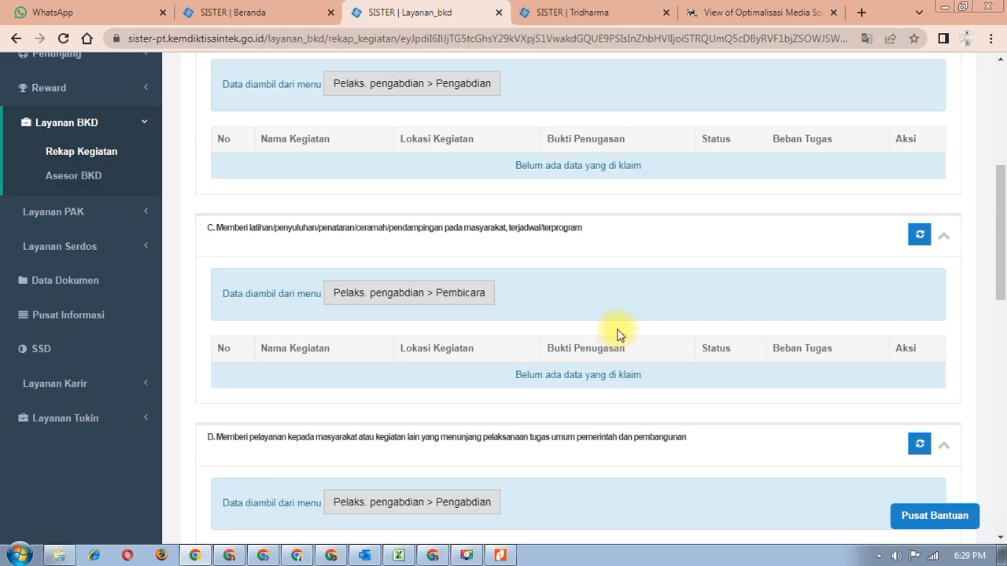
scroll(617, 333, "up", 2)
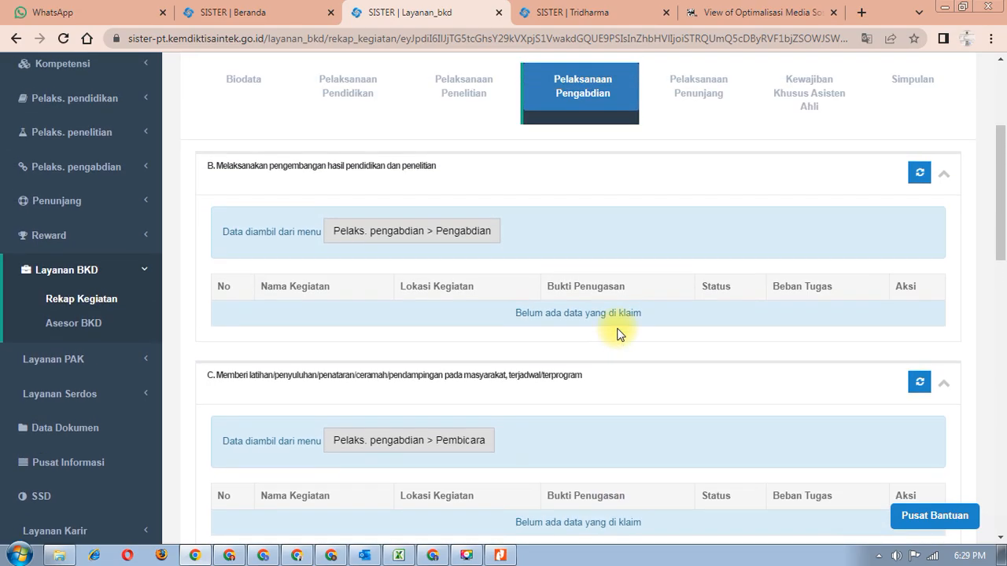
scroll(317, 213, "up", 2)
scroll(288, 243, "down", 1)
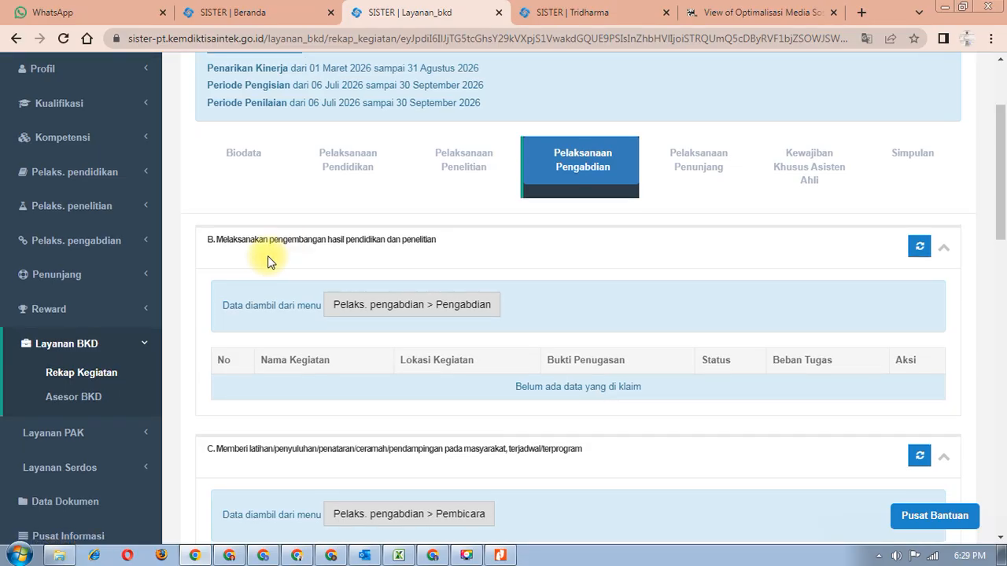
scroll(440, 267, "down", 1)
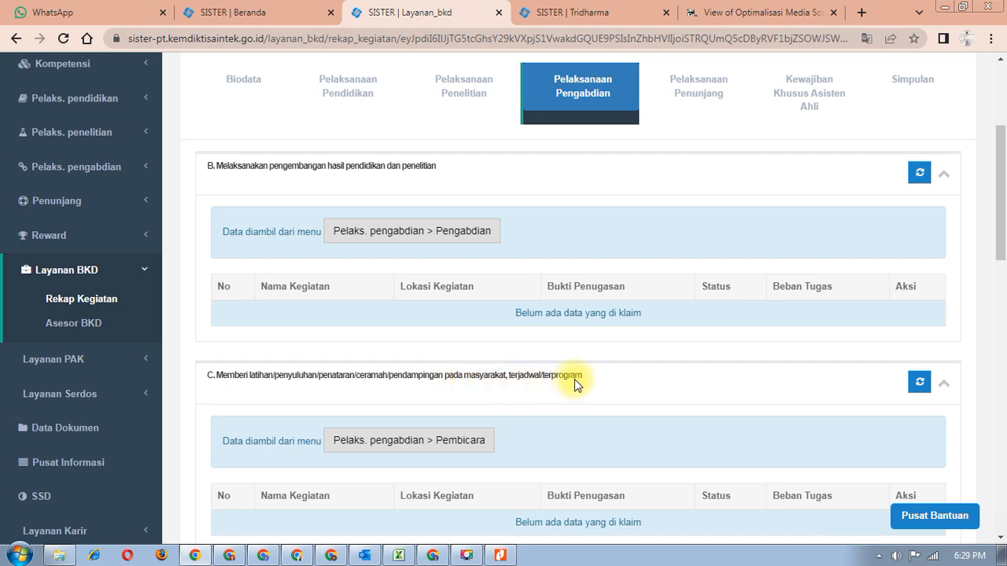
scroll(575, 380, "down", 4)
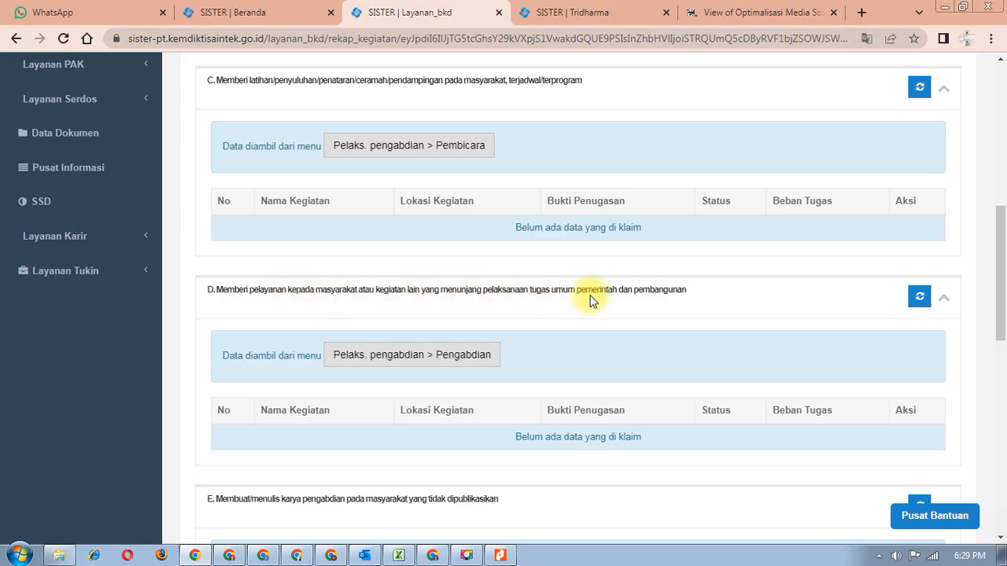
scroll(669, 291, "down", 4)
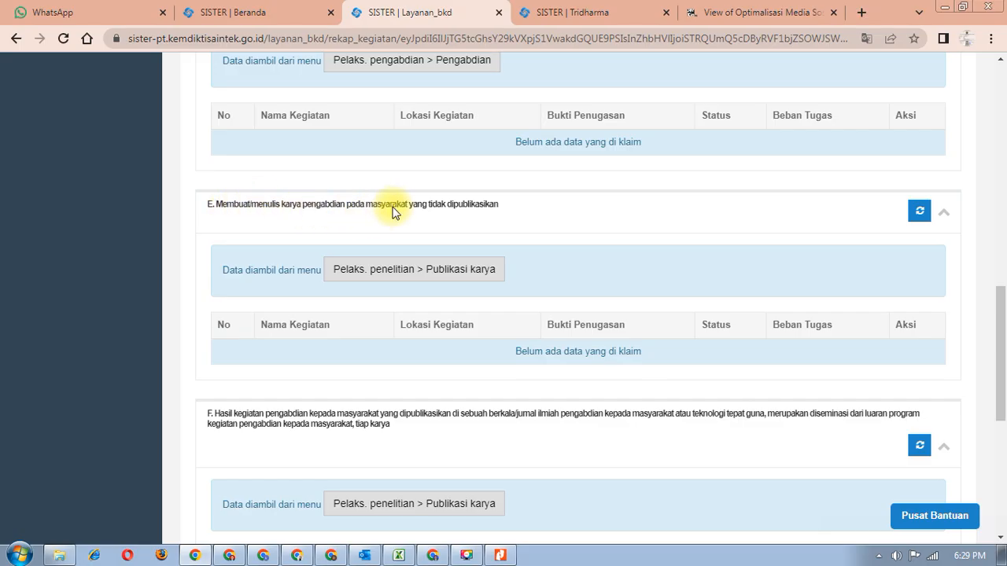
scroll(487, 214, "down", 1)
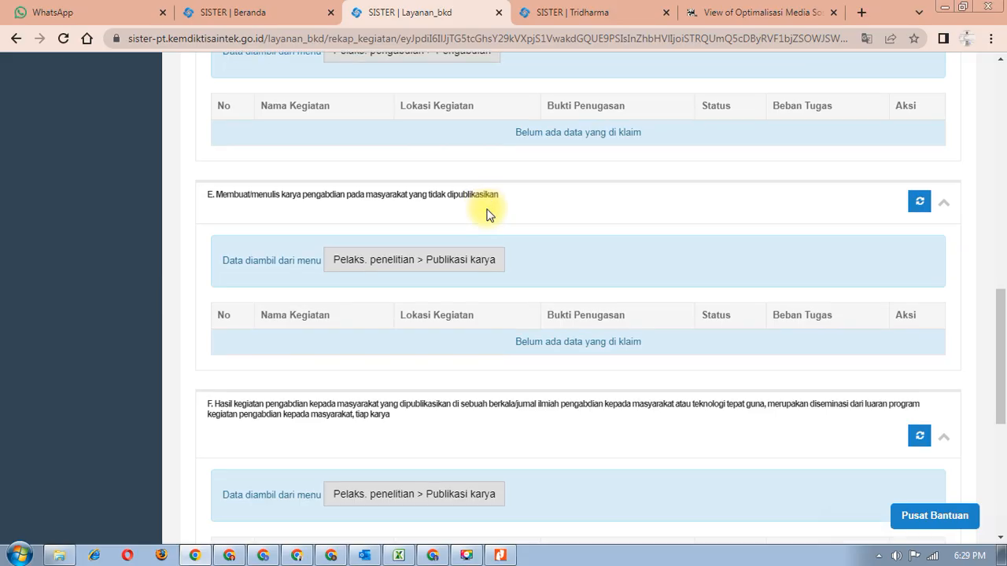
scroll(486, 216, "down", 3)
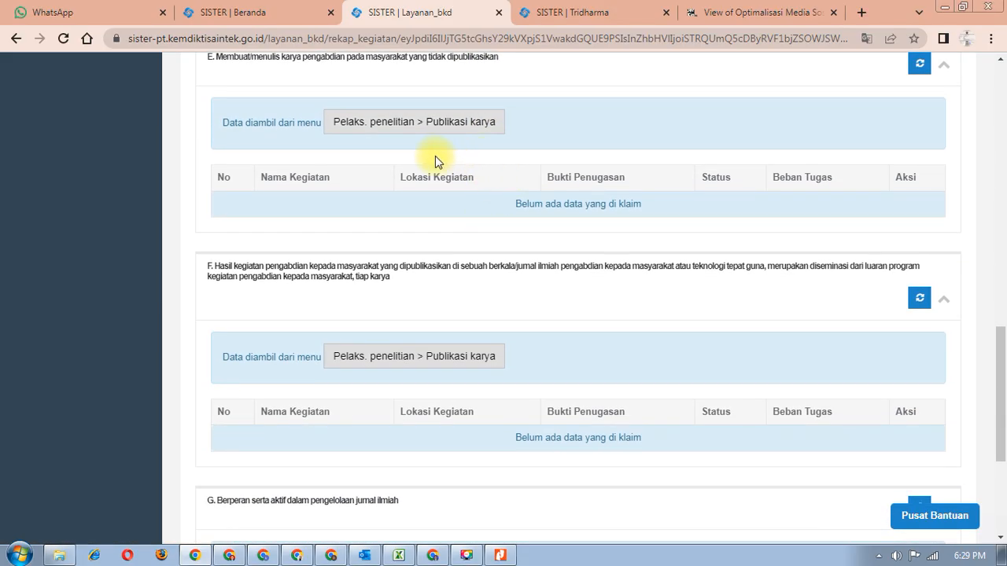
scroll(435, 165, "down", 3)
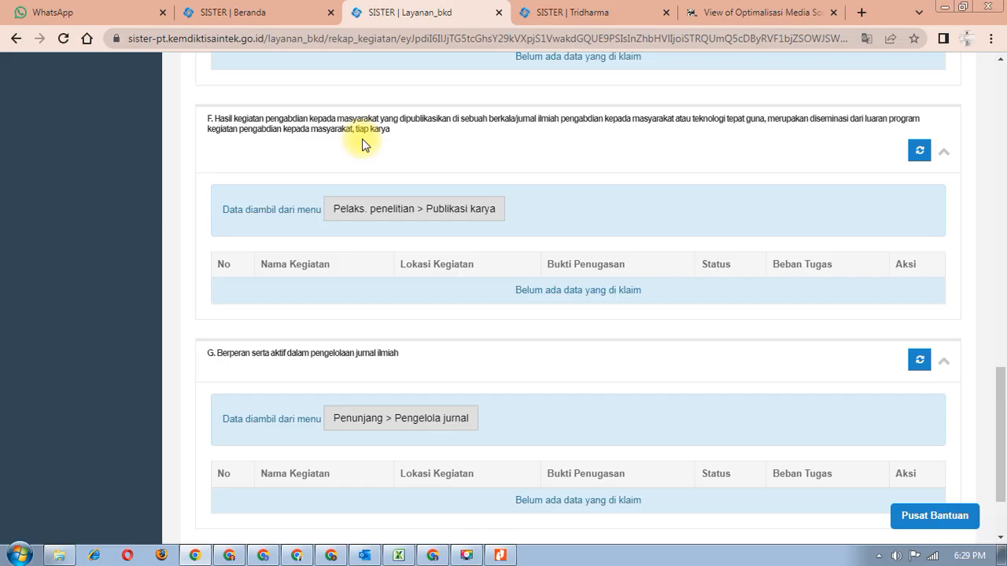
scroll(361, 146, "down", 3)
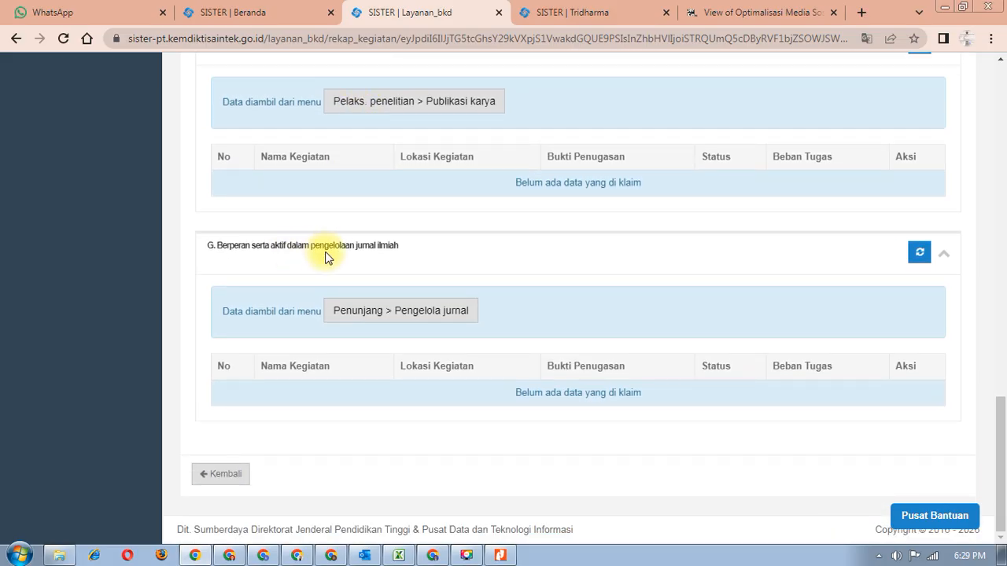
scroll(381, 252, "up", 4)
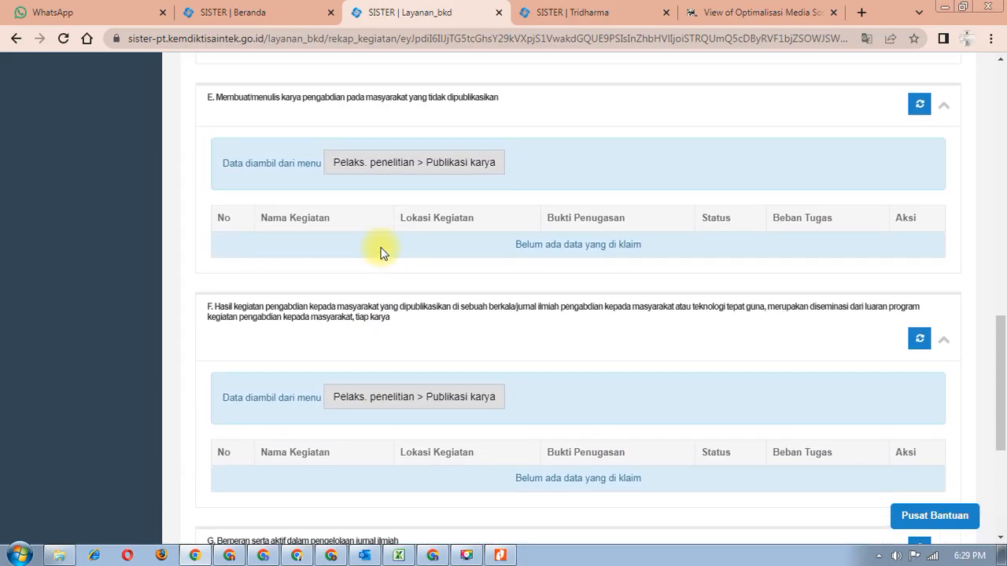
scroll(381, 252, "up", 4)
scroll(381, 252, "up", 3)
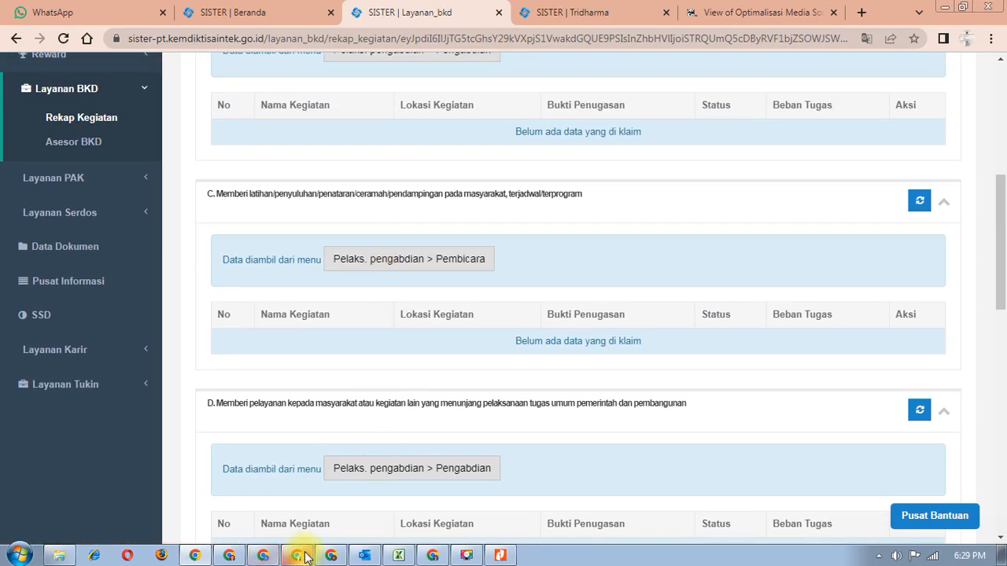
- Open pengabdian FH20252.pdf from the BKD FH › 20252 Drive folder
left_click(303, 556)
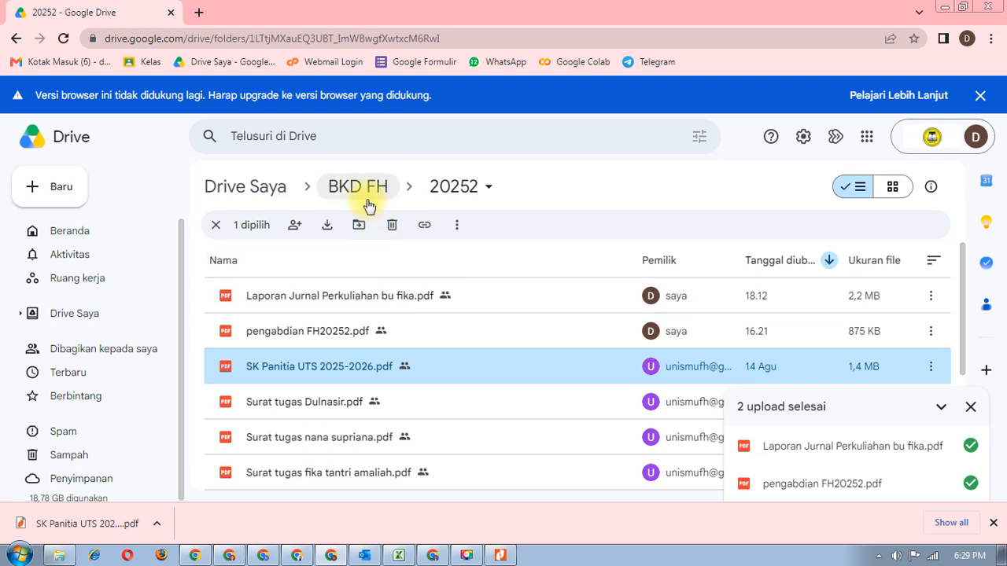
scroll(378, 331, "down", 3)
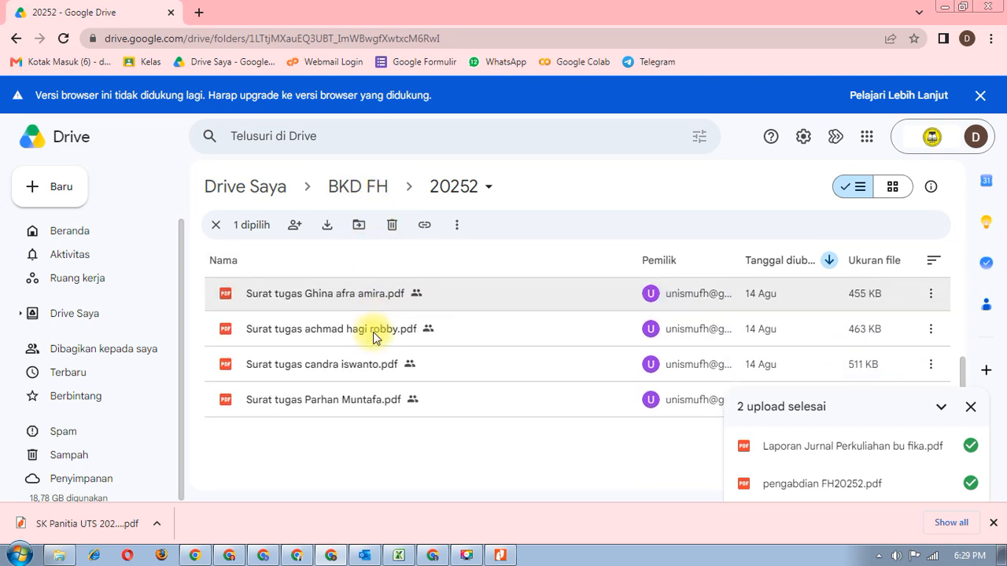
scroll(376, 337, "up", 2)
scroll(374, 338, "up", 1)
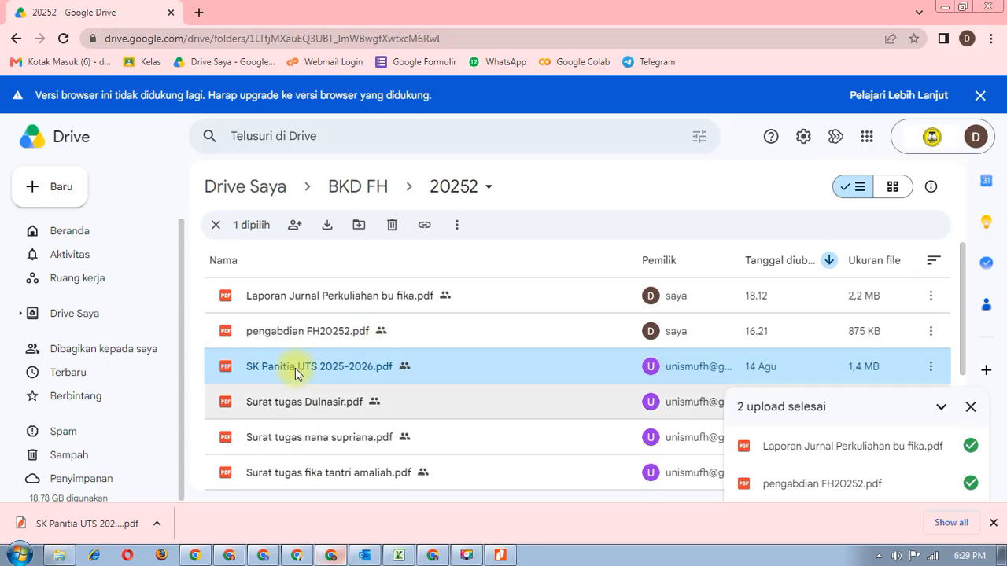
double_click(346, 334)
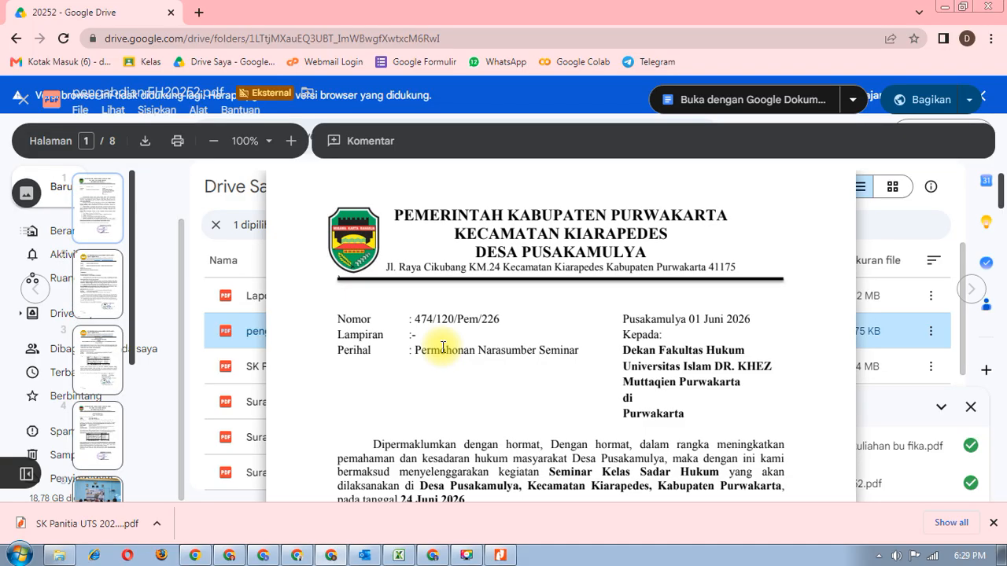
- Read through all 8 pages of the service letters and photos, then close the preview
scroll(443, 347, "down", 4)
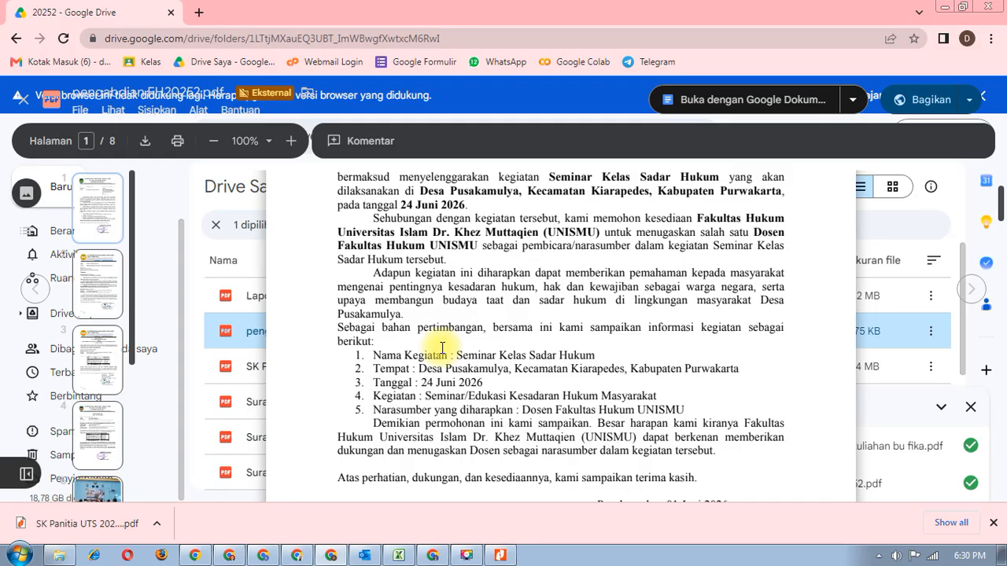
scroll(443, 347, "up", 1)
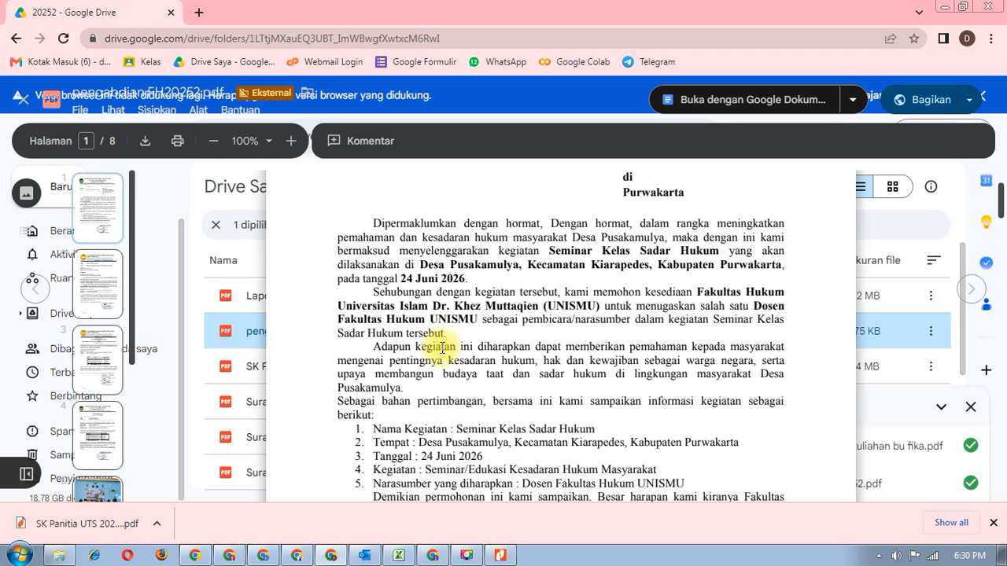
scroll(443, 347, "down", 5)
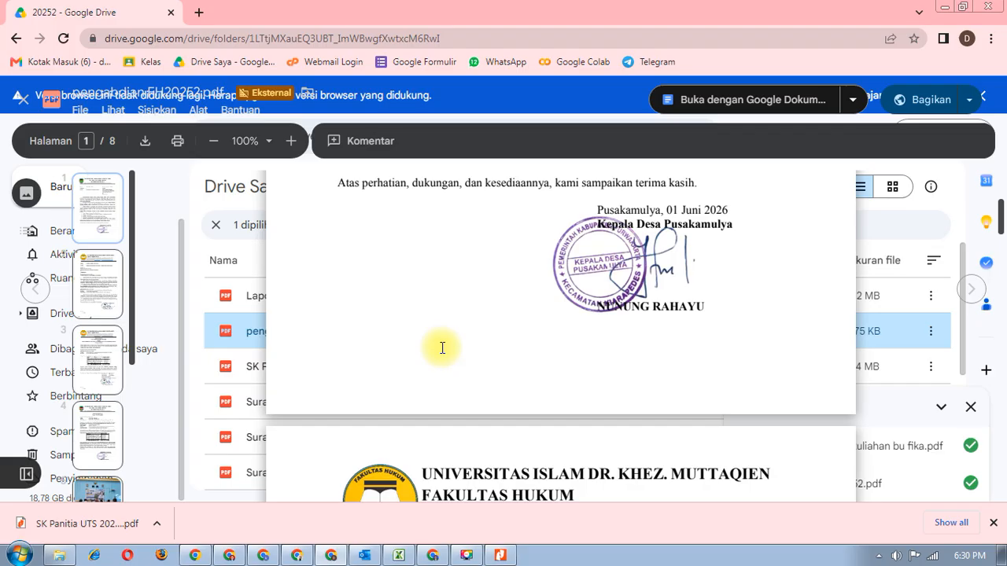
scroll(442, 348, "down", 12)
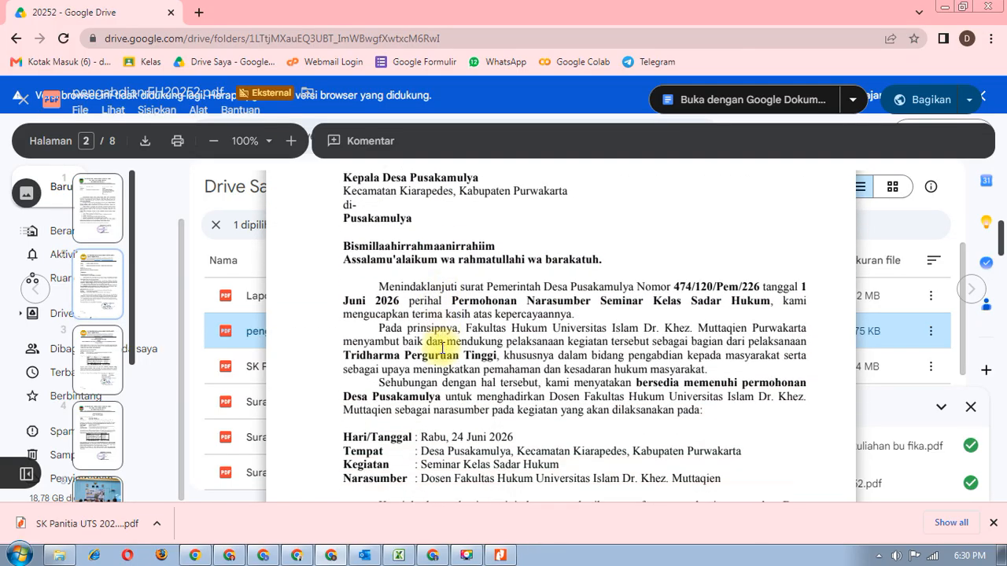
scroll(442, 348, "down", 8)
scroll(442, 347, "up", 4)
scroll(443, 348, "up", 3)
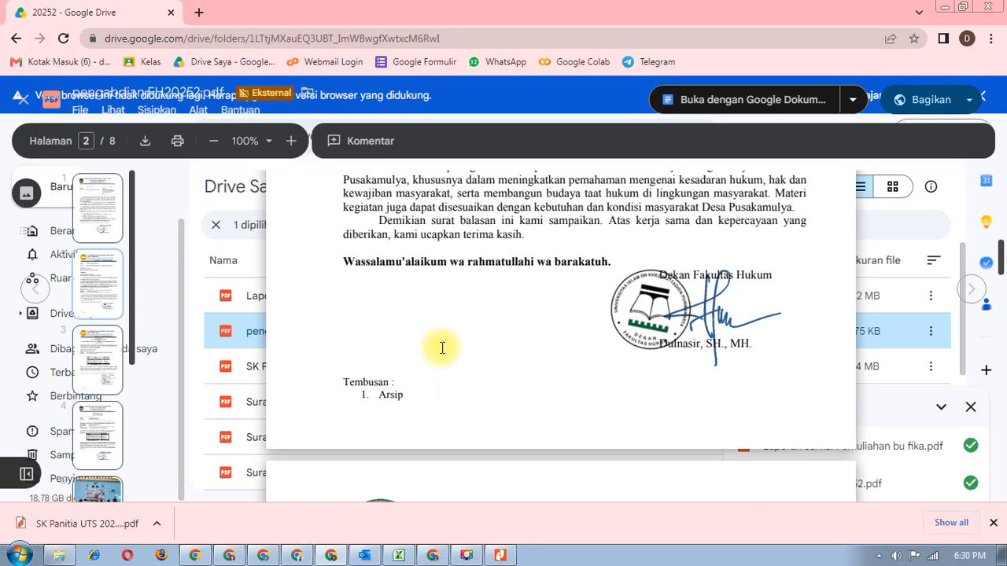
scroll(442, 348, "up", 2)
scroll(442, 348, "down", 5)
scroll(443, 348, "down", 3)
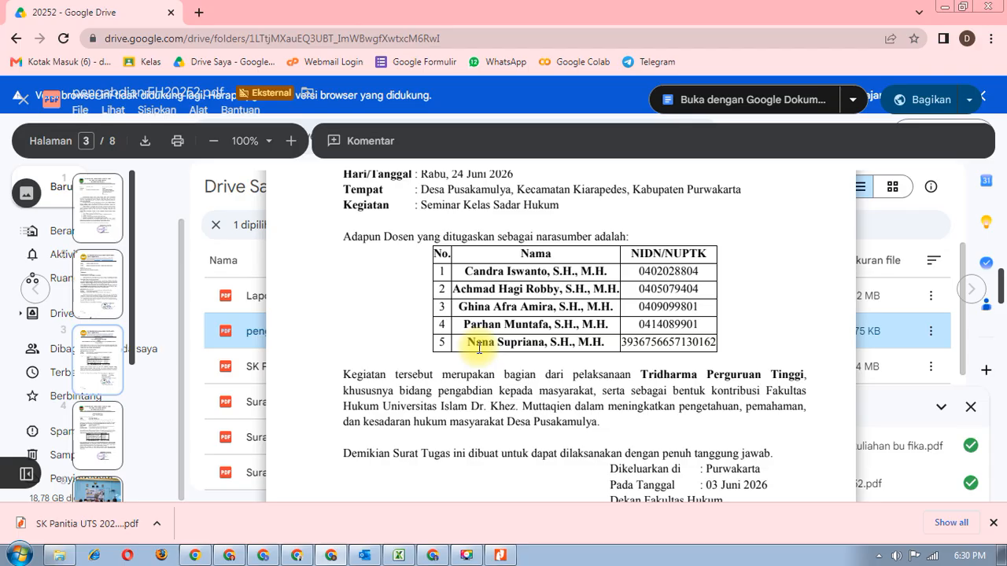
scroll(477, 349, "down", 3)
scroll(477, 350, "up", 3)
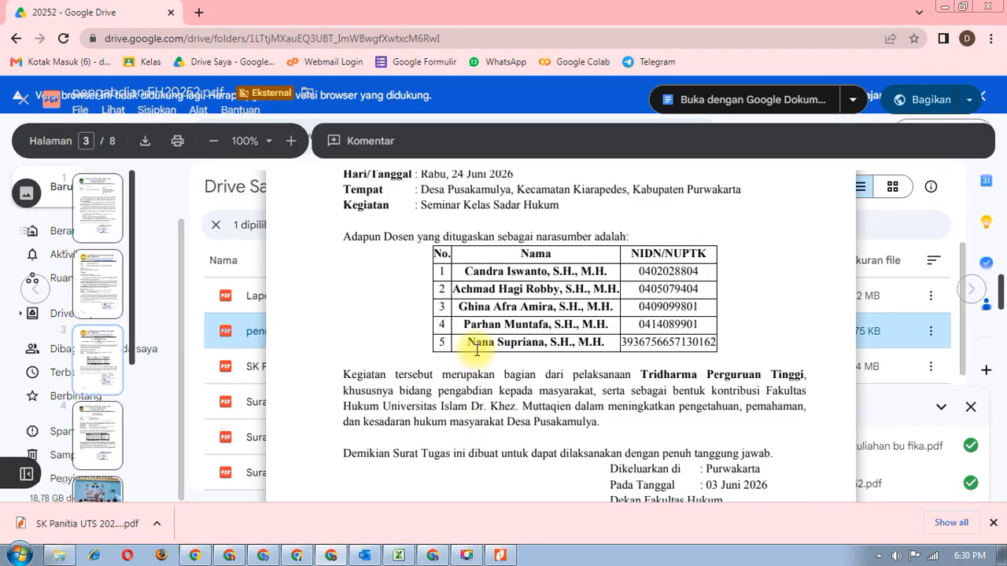
scroll(476, 352, "down", 3)
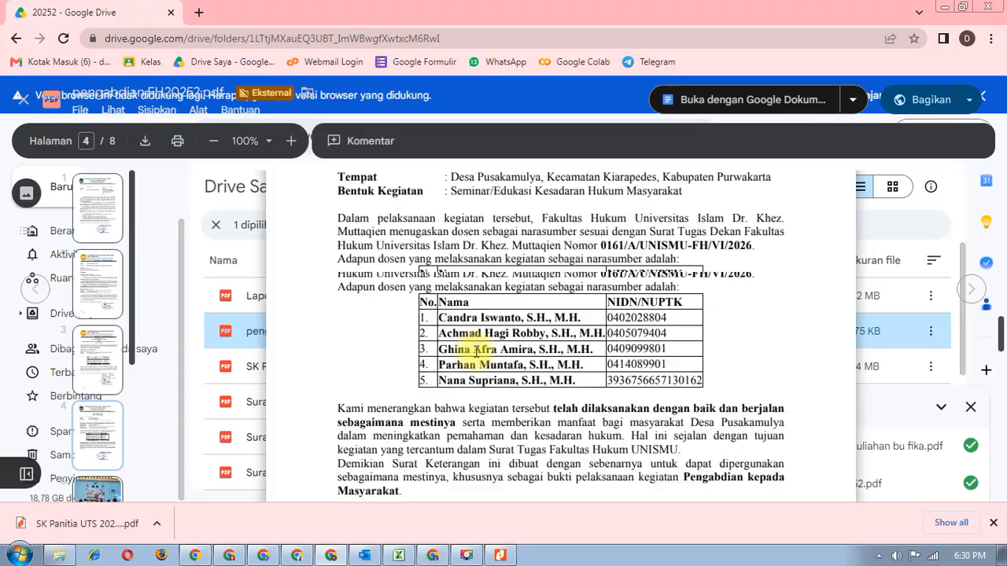
scroll(476, 352, "down", 5)
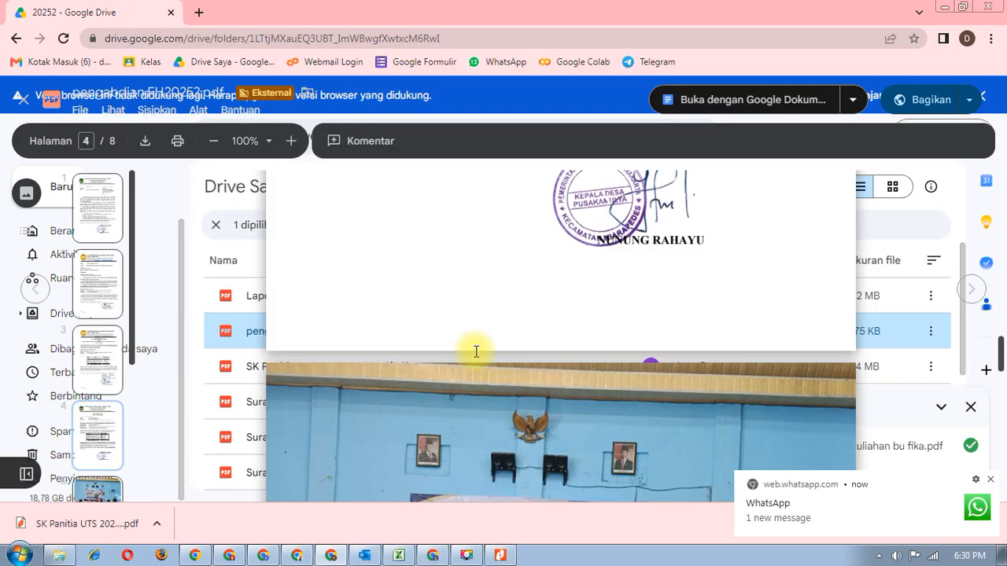
scroll(476, 352, "down", 5)
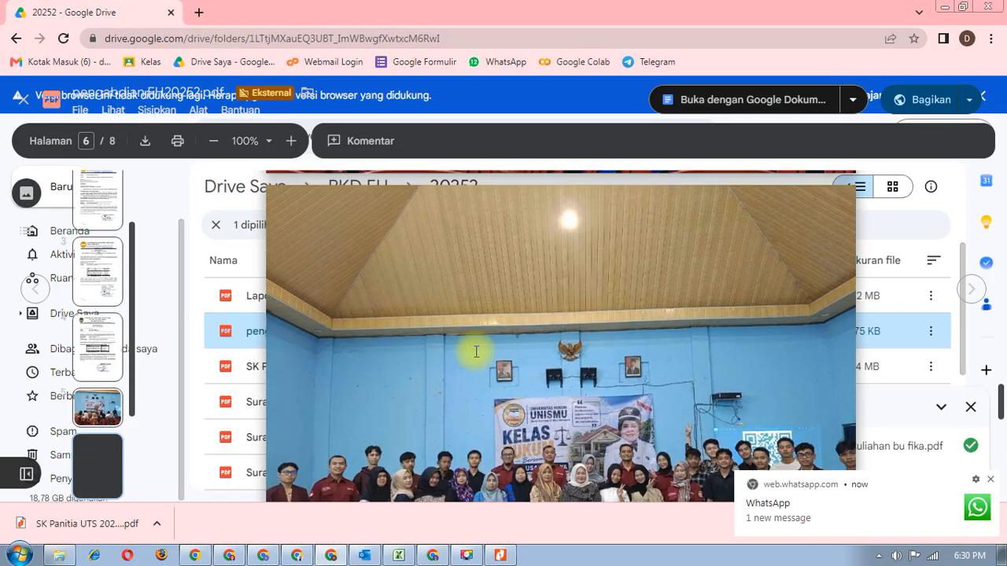
scroll(475, 352, "down", 10)
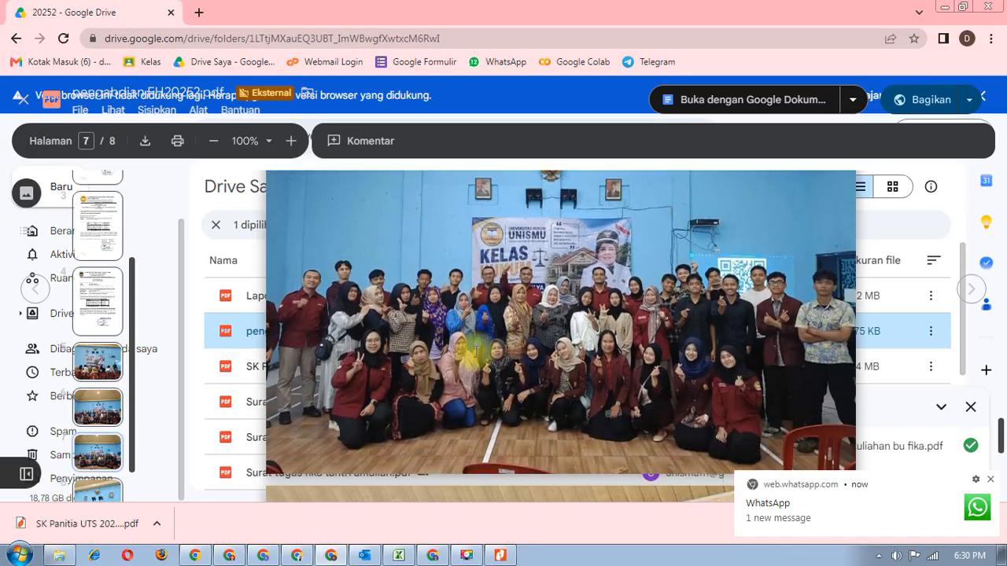
scroll(476, 352, "down", 7)
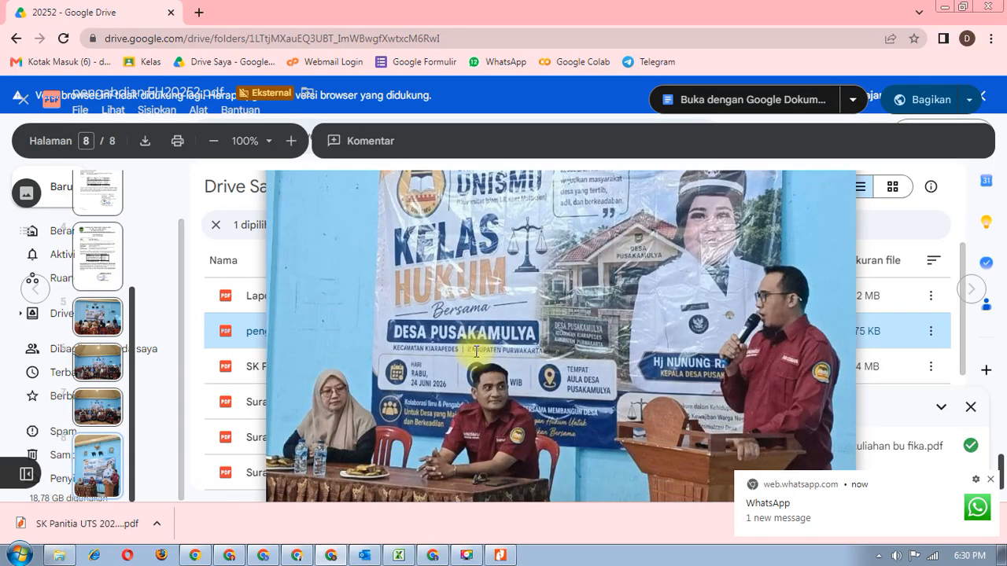
scroll(476, 347, "up", 8)
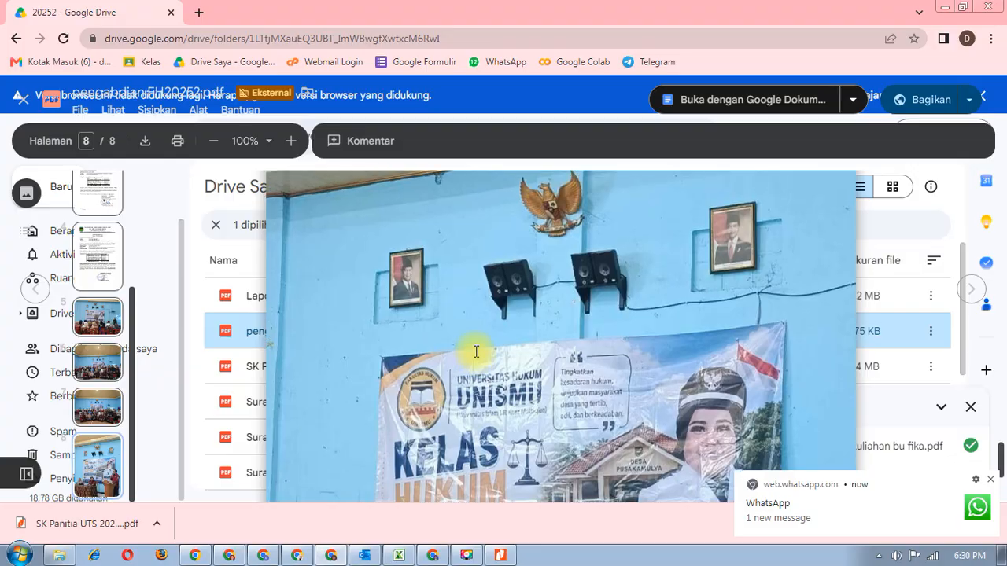
scroll(476, 352, "up", 15)
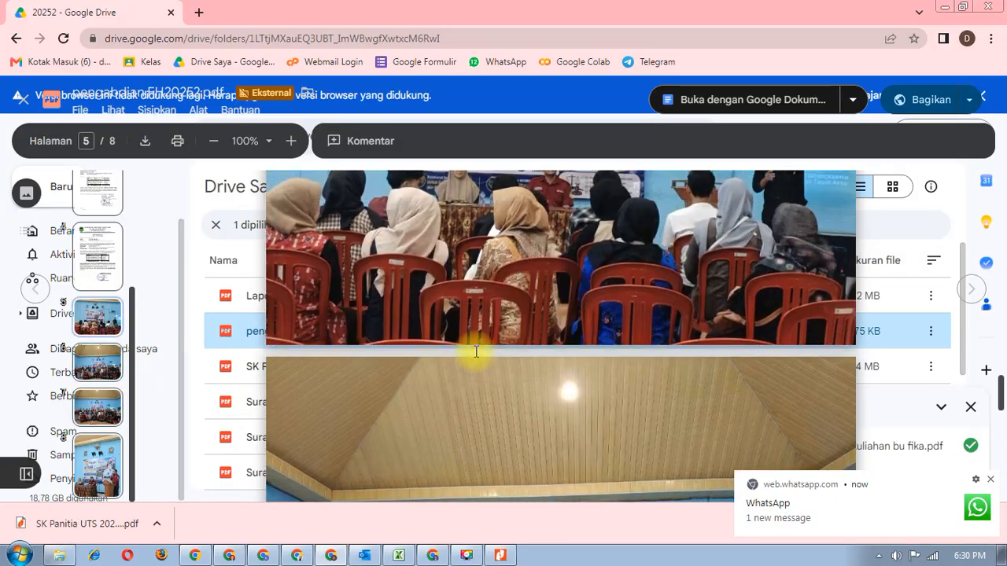
scroll(476, 352, "up", 12)
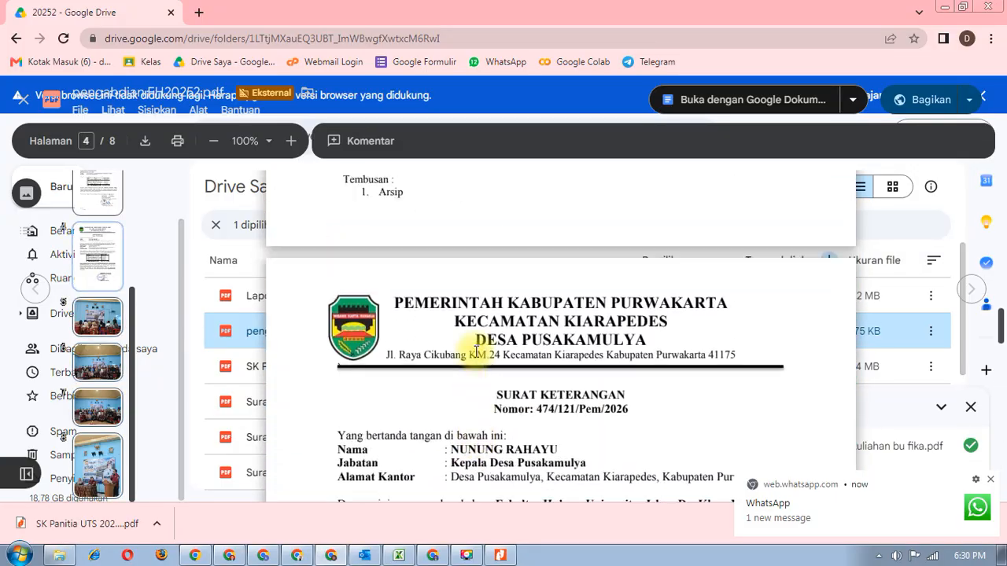
scroll(475, 352, "up", 4)
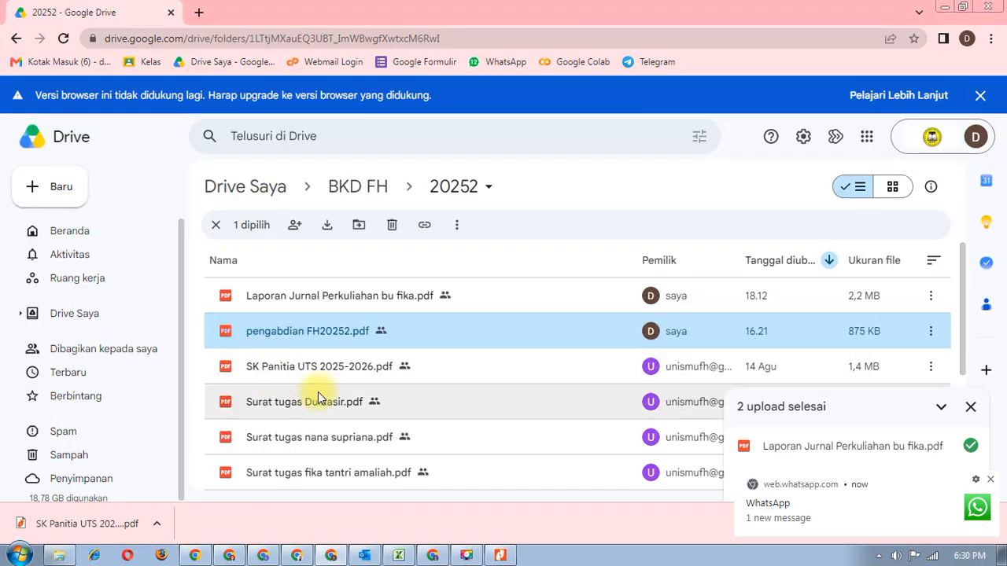
scroll(334, 399, "down", 1)
scroll(335, 398, "up", 1)
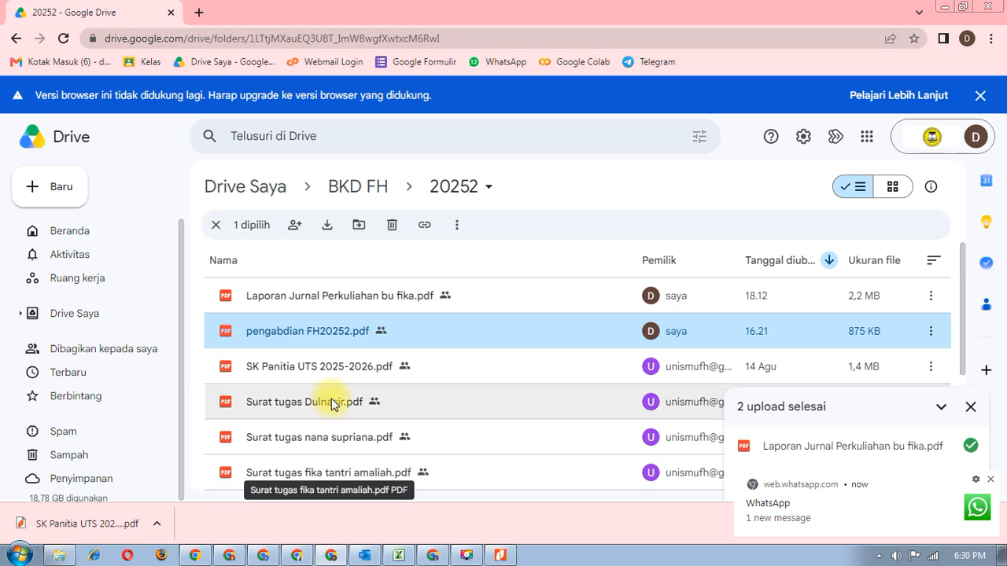
left_click(214, 560)
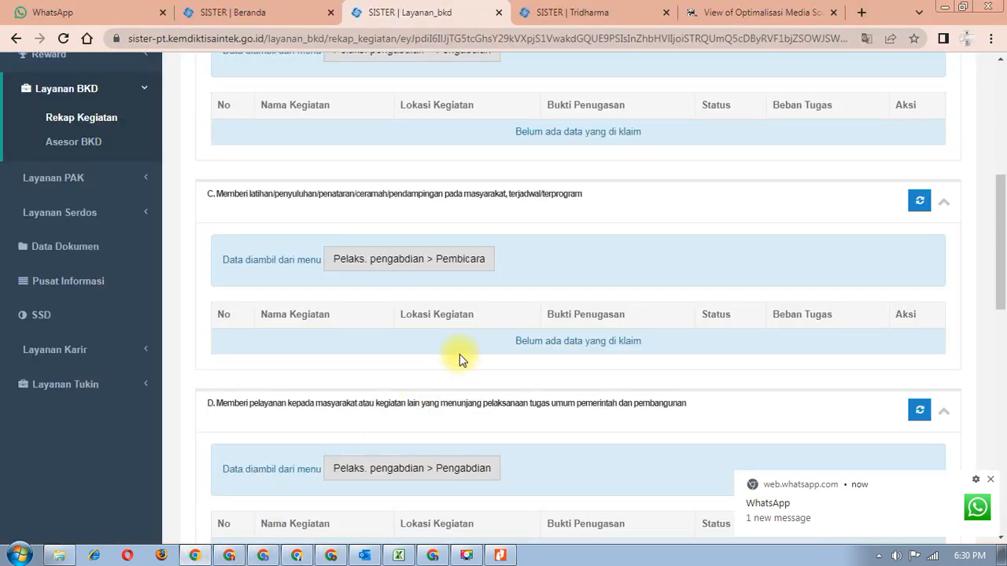
- Start a new speaker activity entry under community service training and outreach
left_click(428, 264)
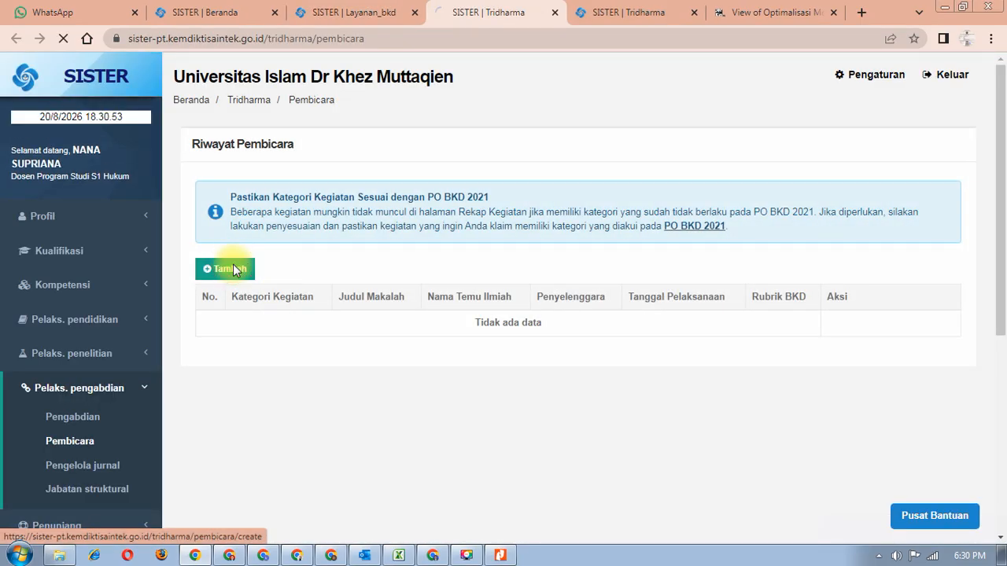
left_click(233, 268)
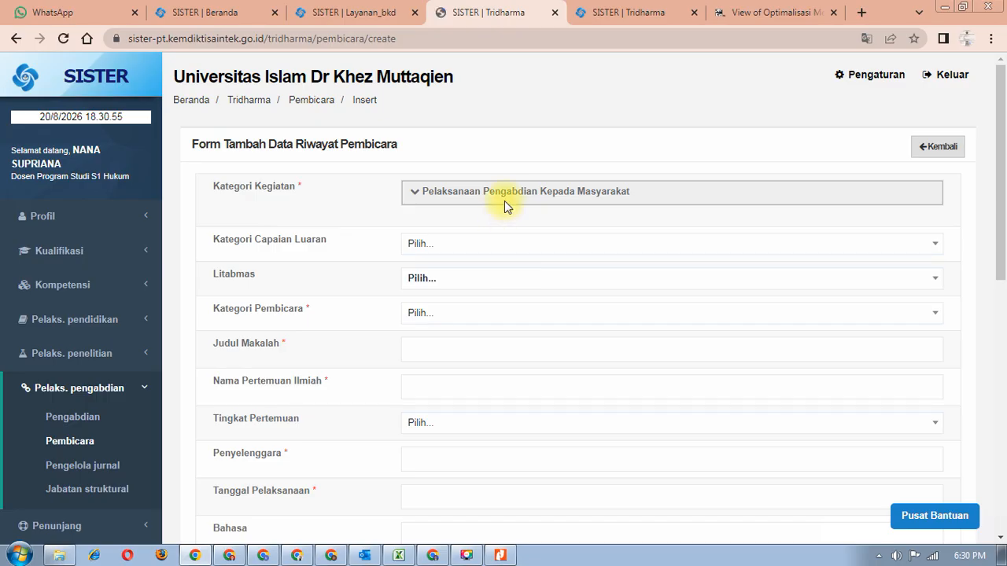
left_click(508, 191)
left_click(492, 212)
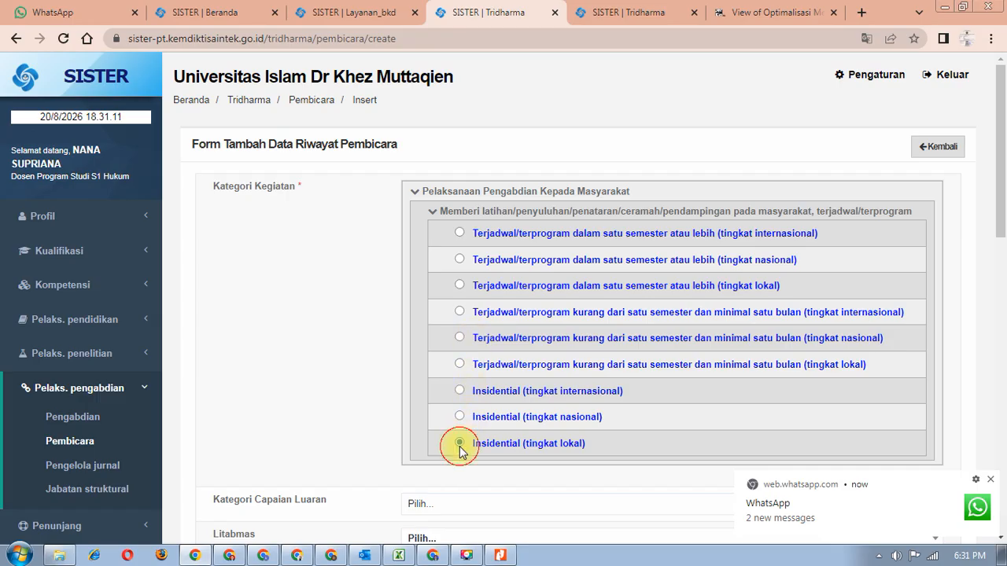
scroll(458, 456, "down", 4)
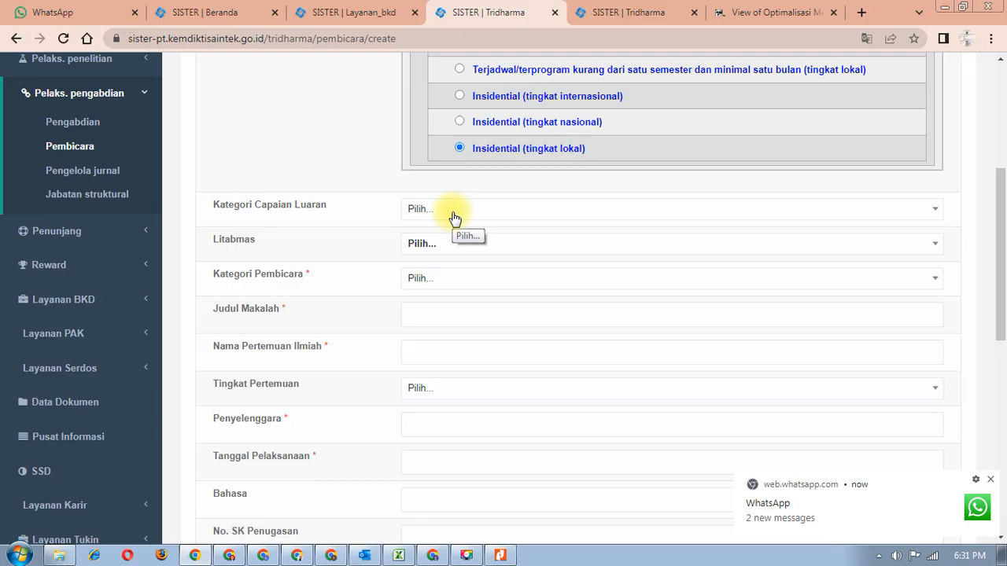
- Set Kategori Capaian Luaran to Pembicara and Kategori Pembicara to pelatihan/penyuluhan/ceramah
left_click(455, 212)
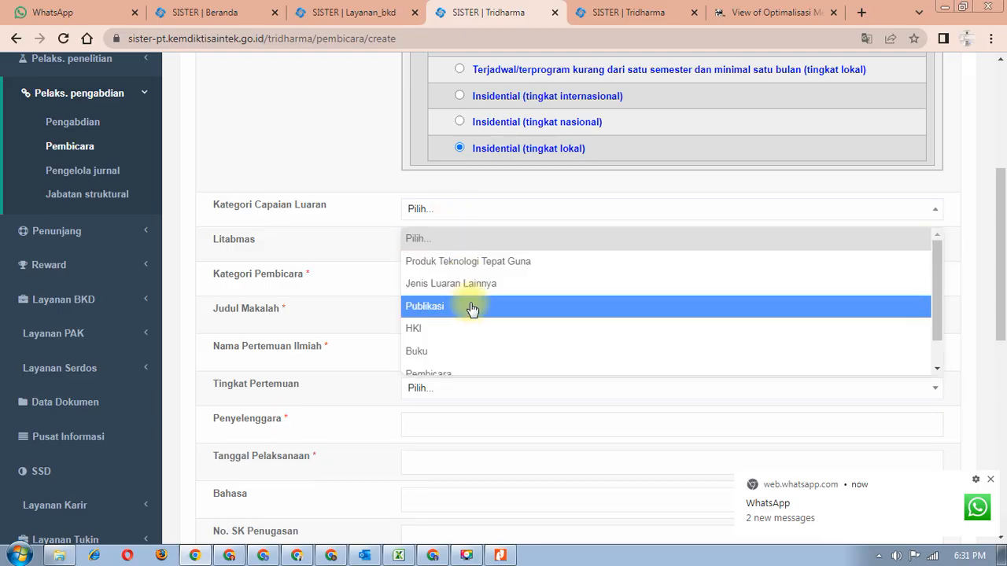
scroll(474, 326, "down", 1)
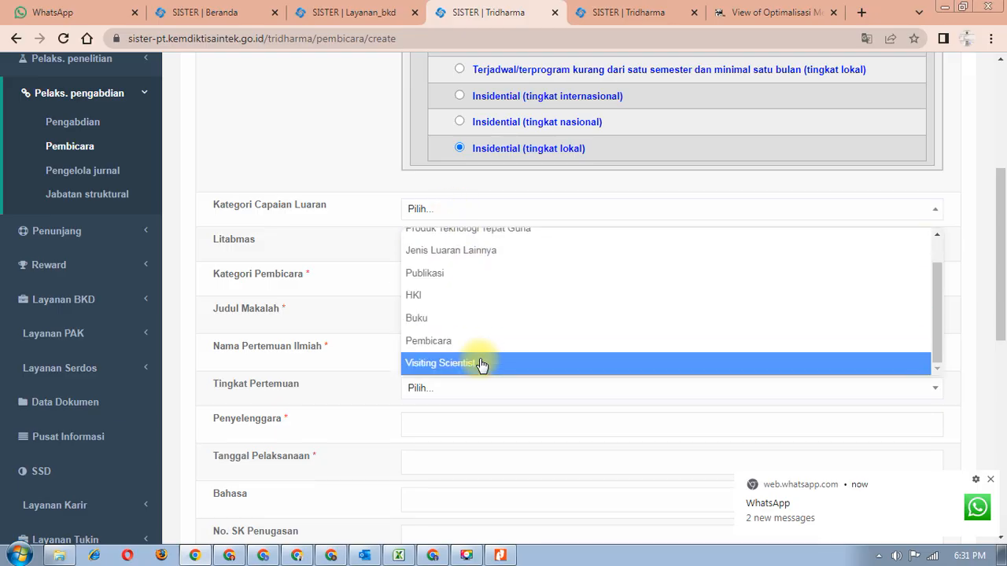
left_click(479, 343)
left_click(466, 245)
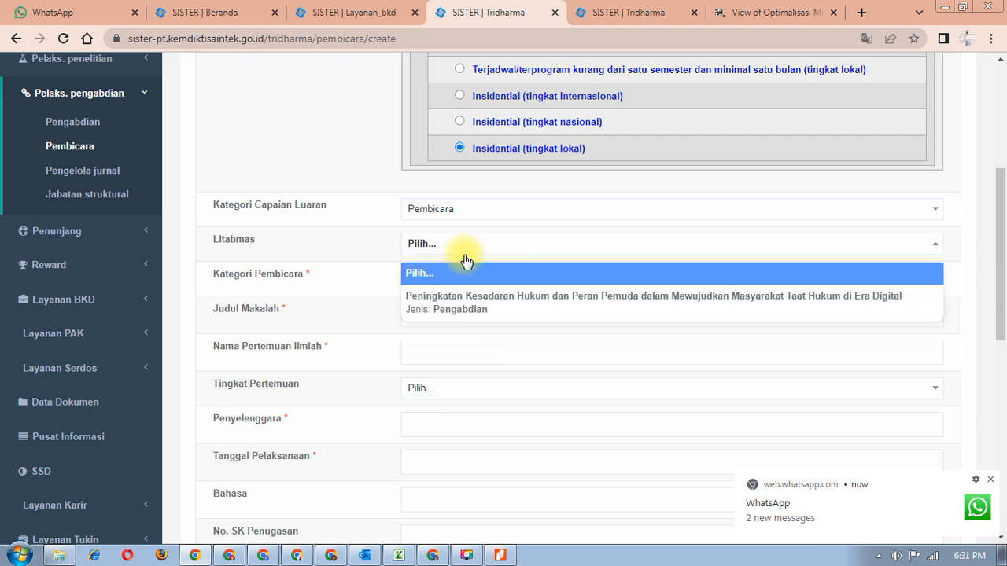
left_click(468, 252)
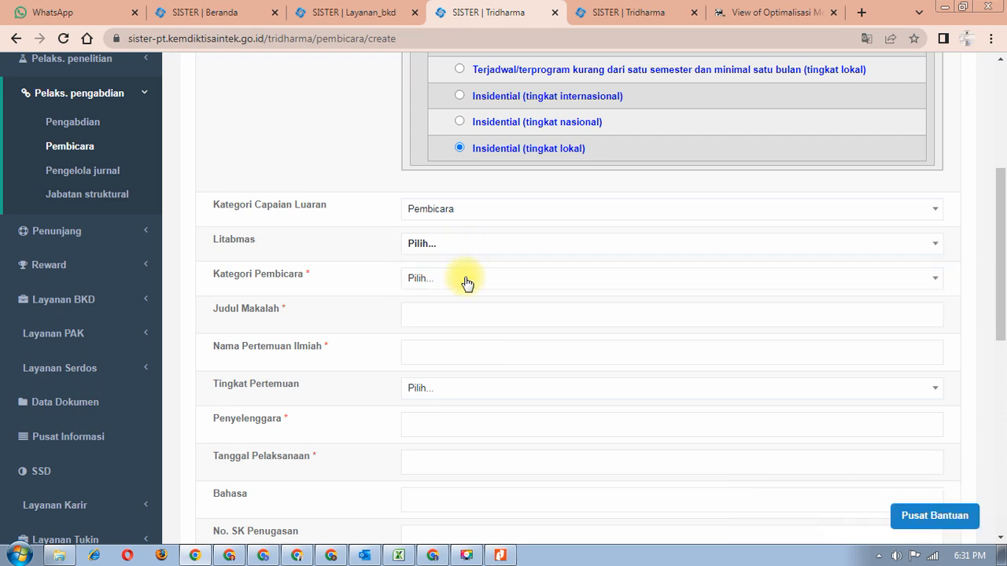
left_click(467, 282)
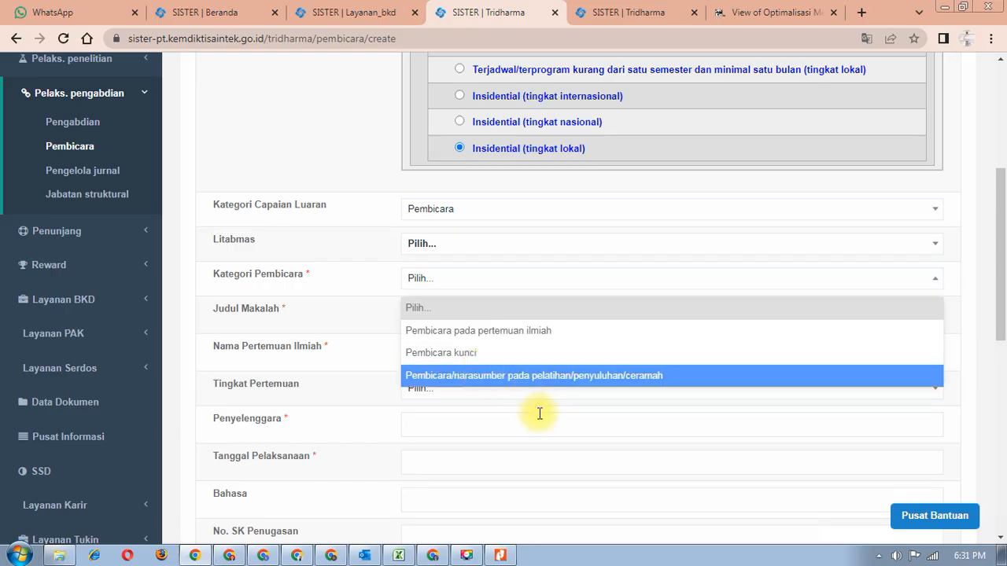
left_click(534, 376)
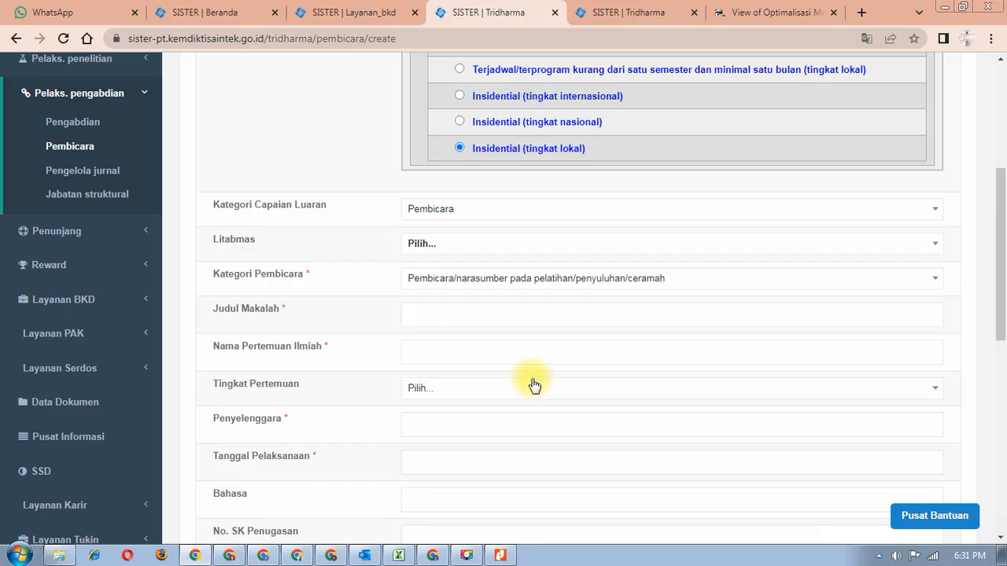
- Set Tingkat Pertemuan to Lokal
left_click(427, 317)
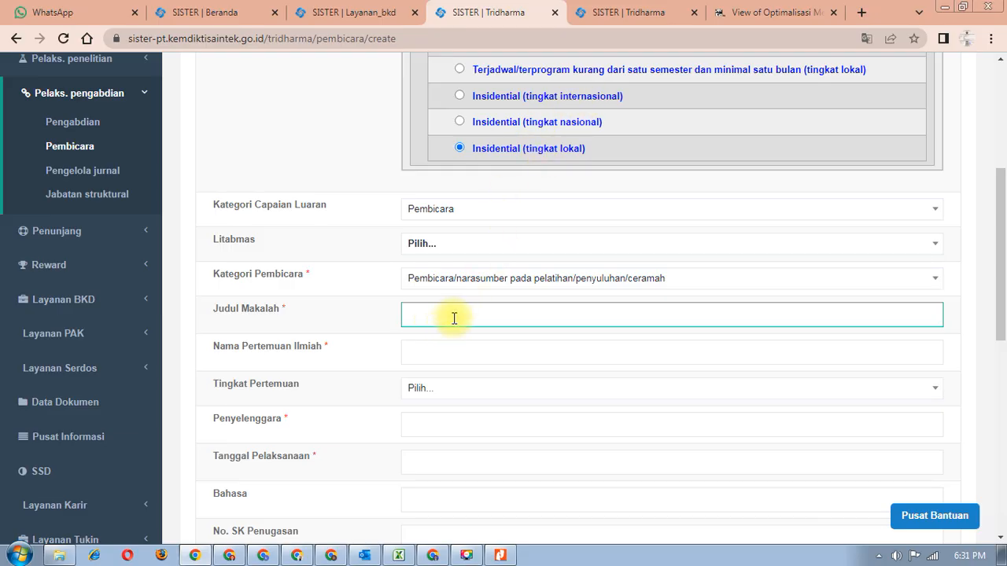
scroll(445, 325, "down", 1)
left_click(421, 279)
scroll(452, 271, "down", 1)
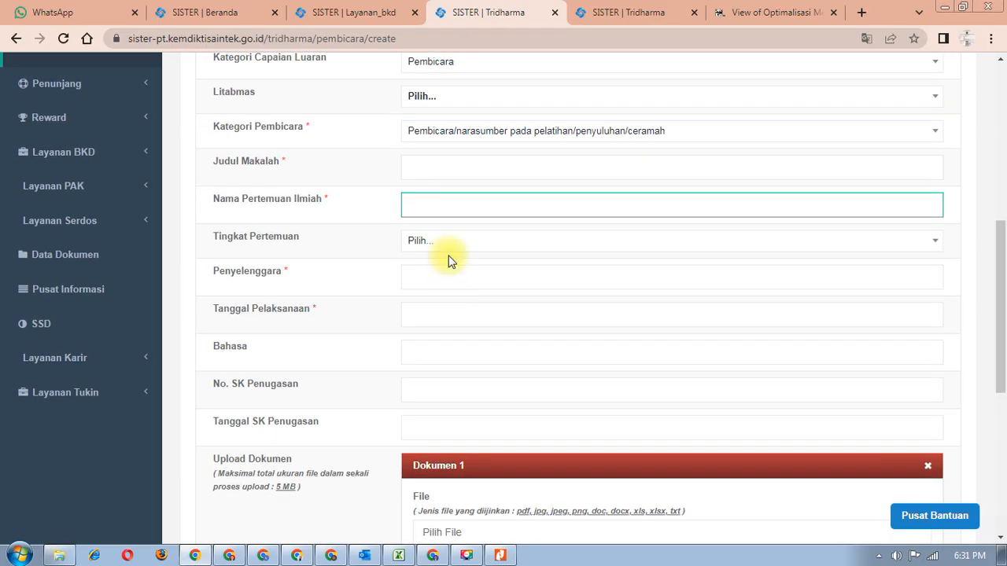
left_click(449, 246)
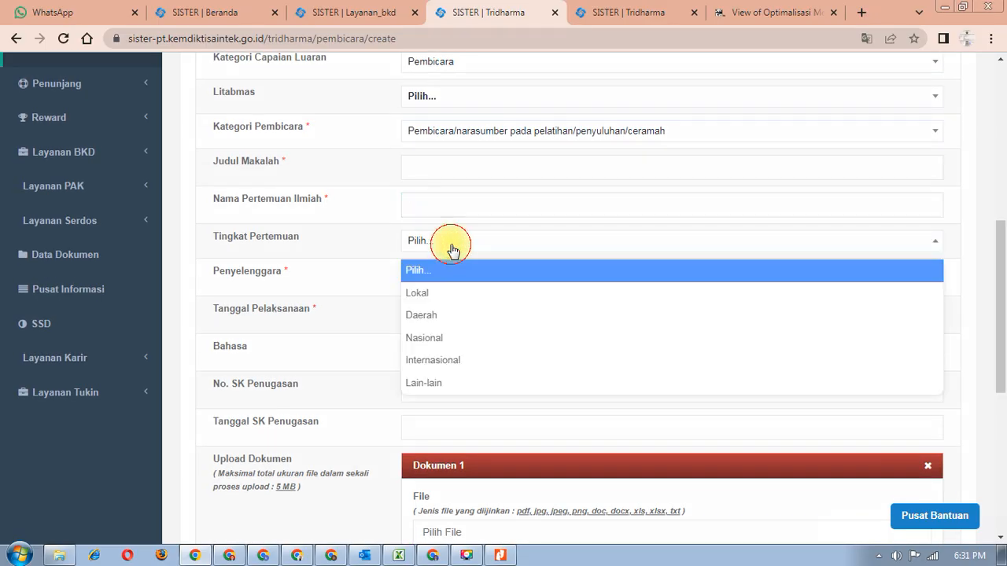
left_click(438, 295)
- Set Bahasa to Indonesia and move to the assignment letter number field
scroll(441, 287, "down", 1)
left_click(443, 206)
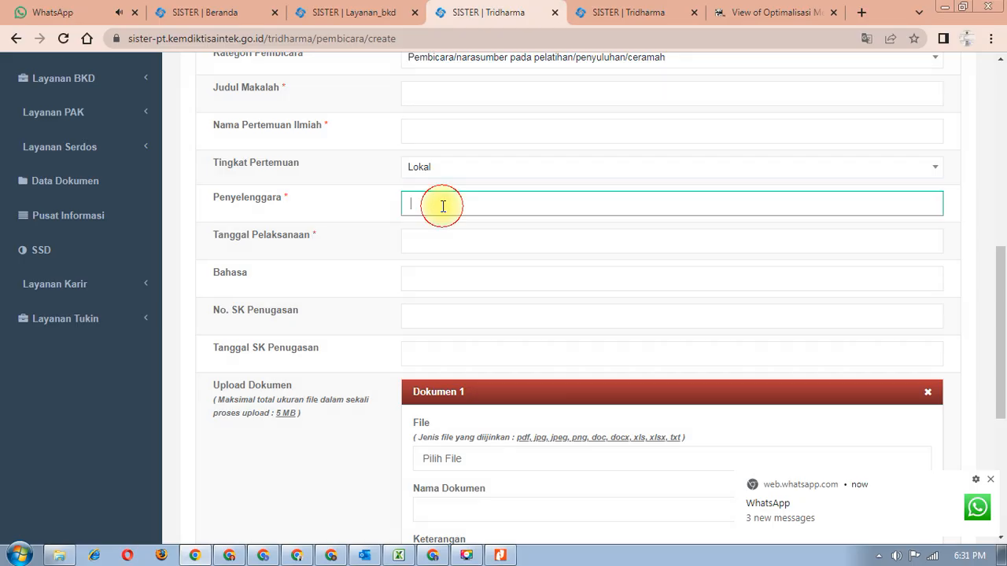
left_click(471, 246)
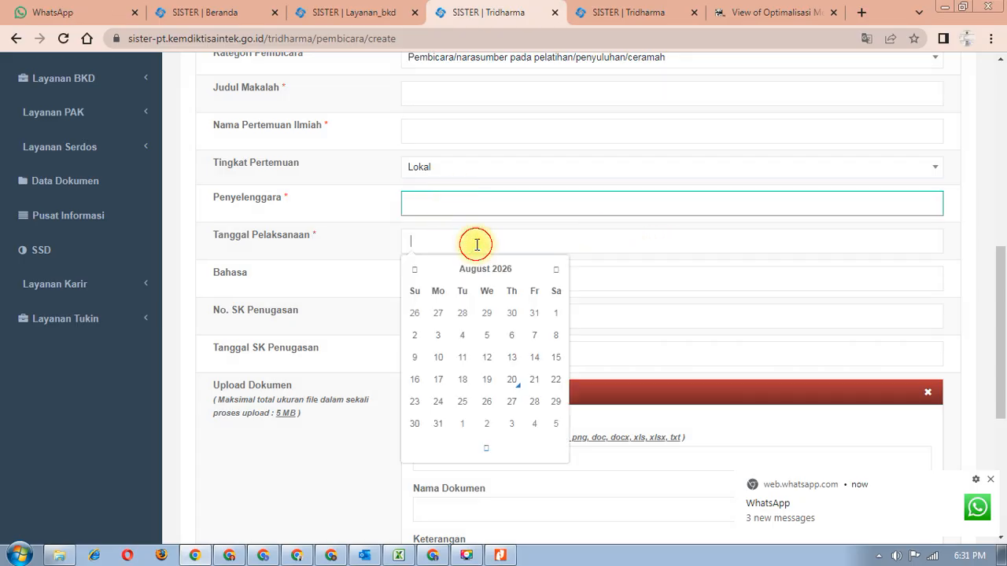
left_click(678, 287)
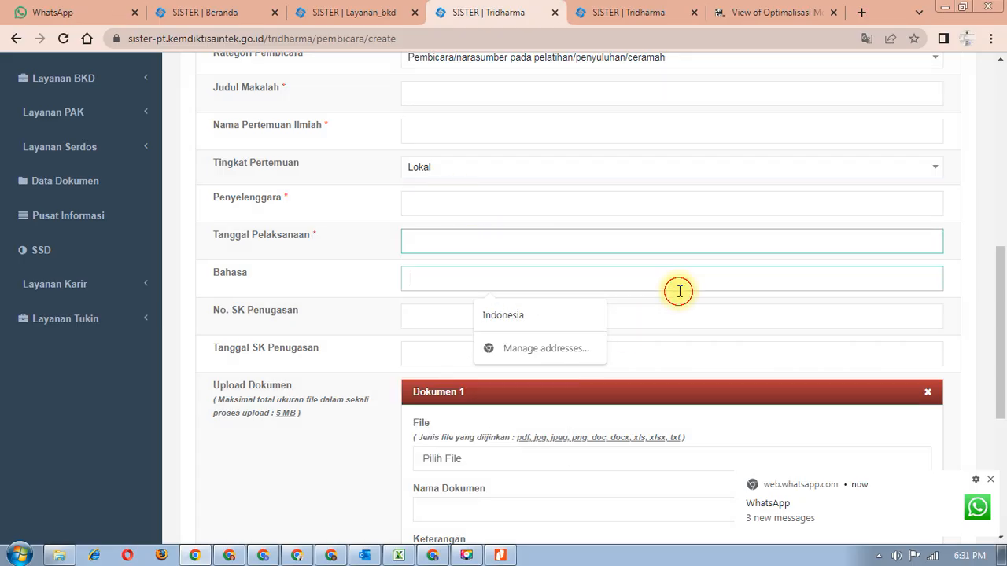
left_click(565, 324)
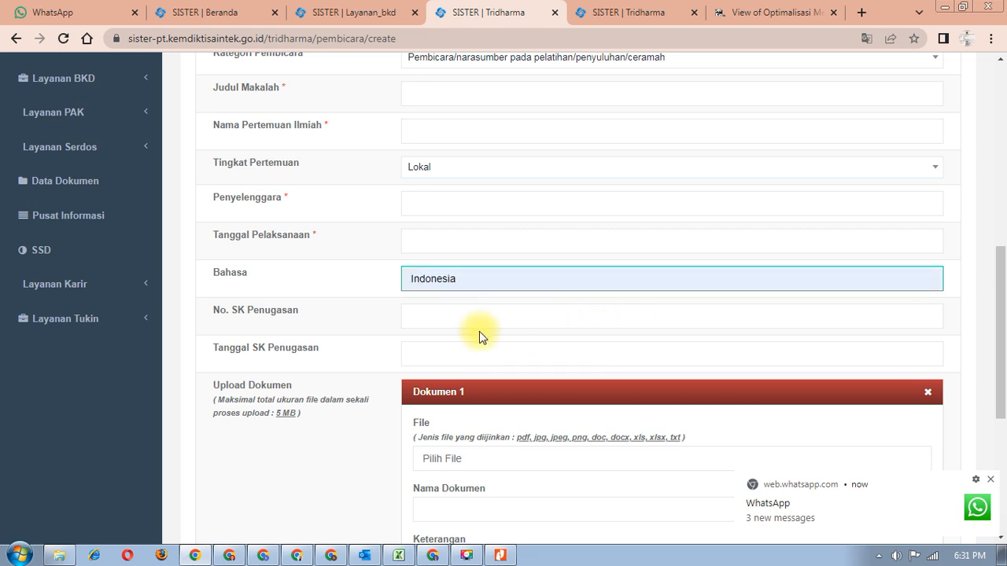
scroll(479, 331, "down", 1)
left_click(452, 242)
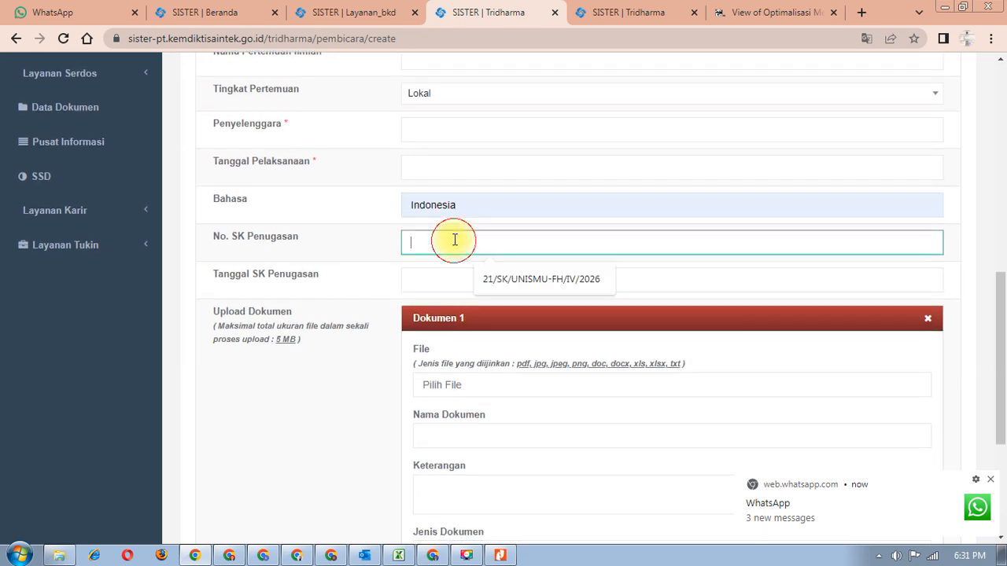
left_click(324, 557)
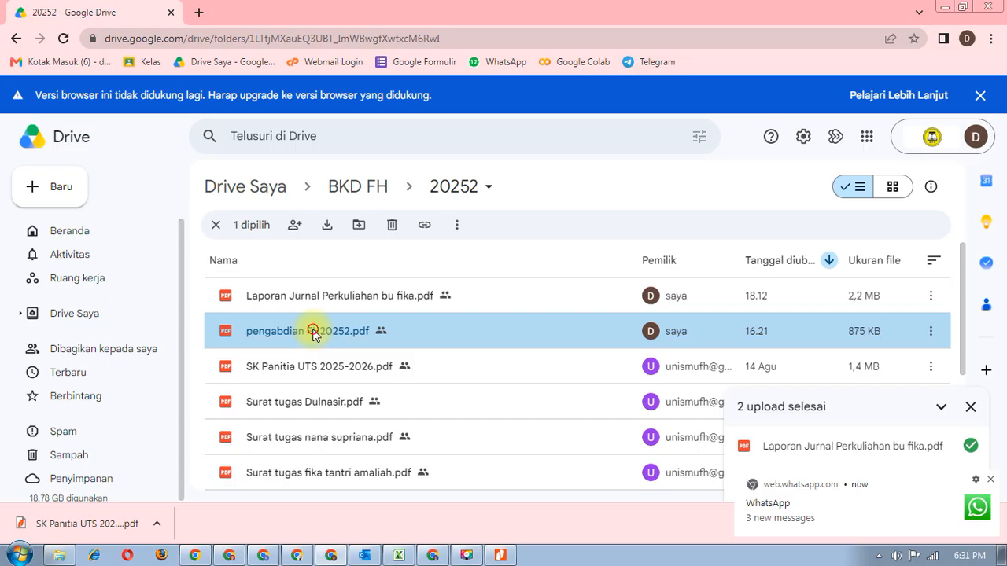
- Preview pengabdian FH20252.pdf to read Surat Tugas 0161/A/UNISMU-FH/VI/2026 for the Seminar Kelas Sadar Hukum
double_click(352, 332)
scroll(484, 360, "down", 5)
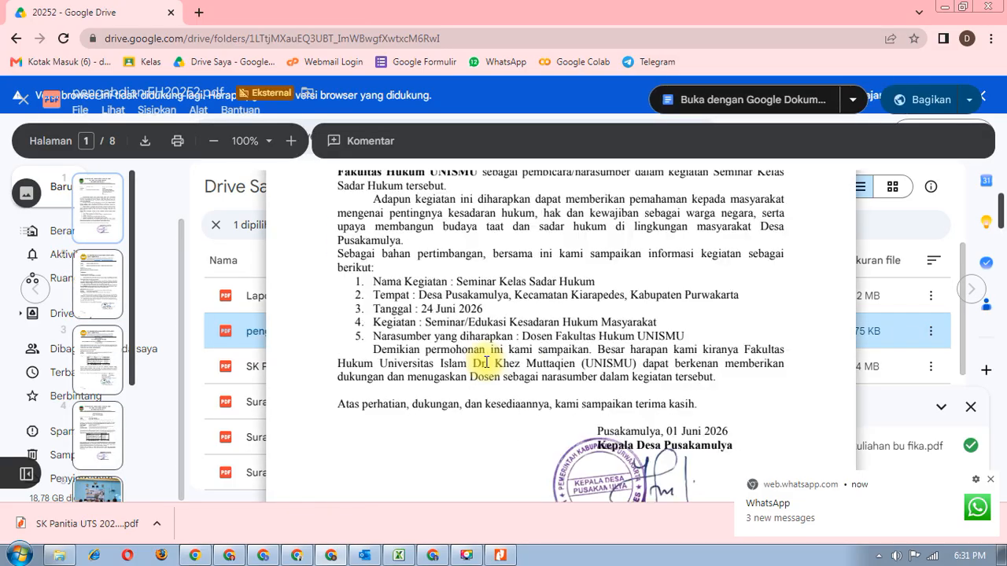
scroll(486, 362, "down", 8)
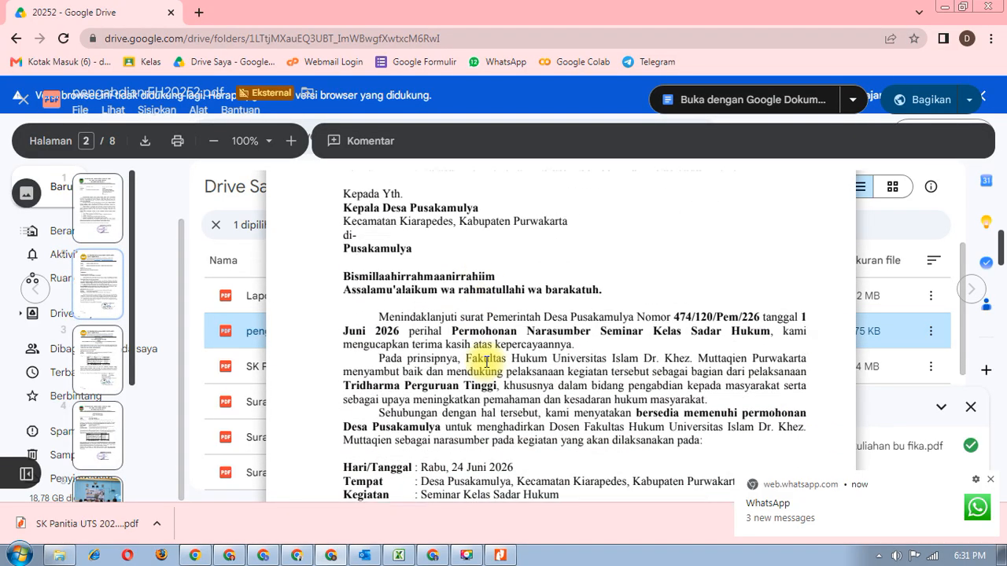
scroll(486, 362, "up", 1)
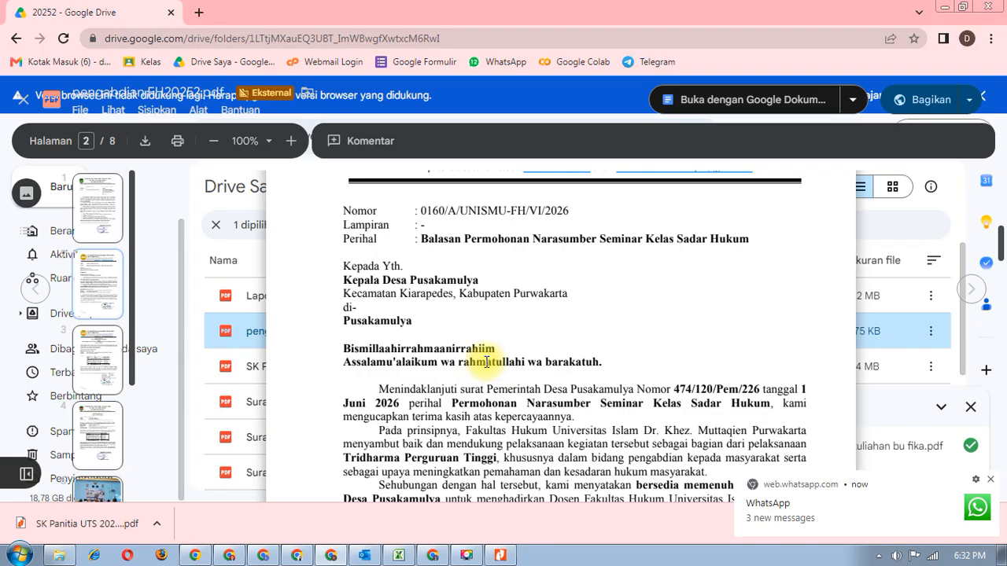
scroll(486, 362, "down", 8)
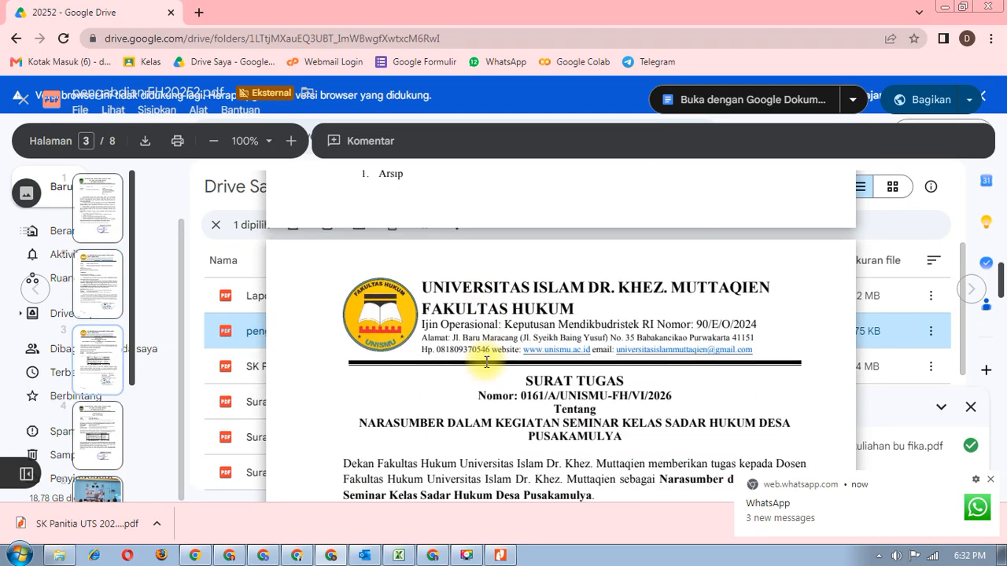
scroll(486, 362, "down", 3)
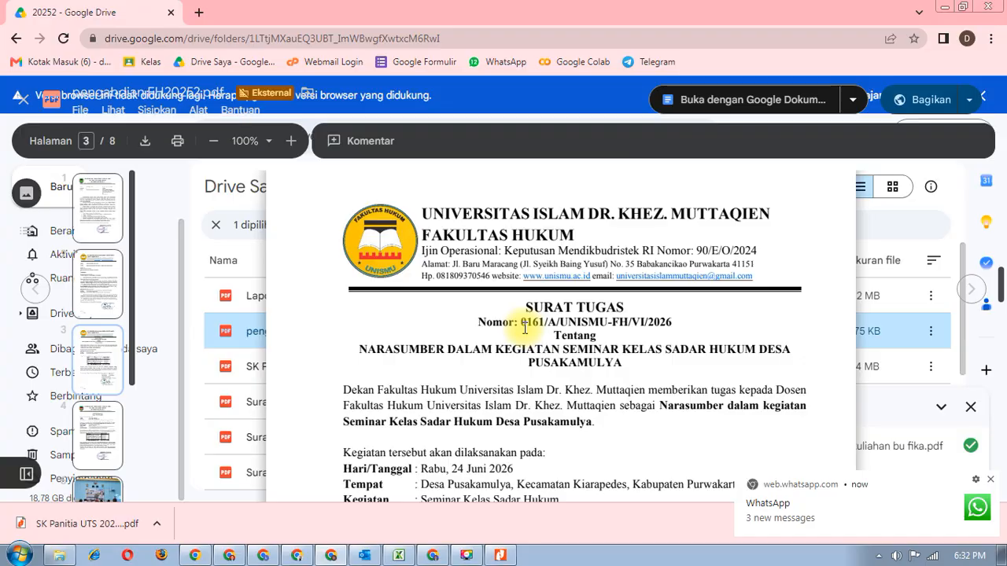
scroll(525, 328, "up", 8)
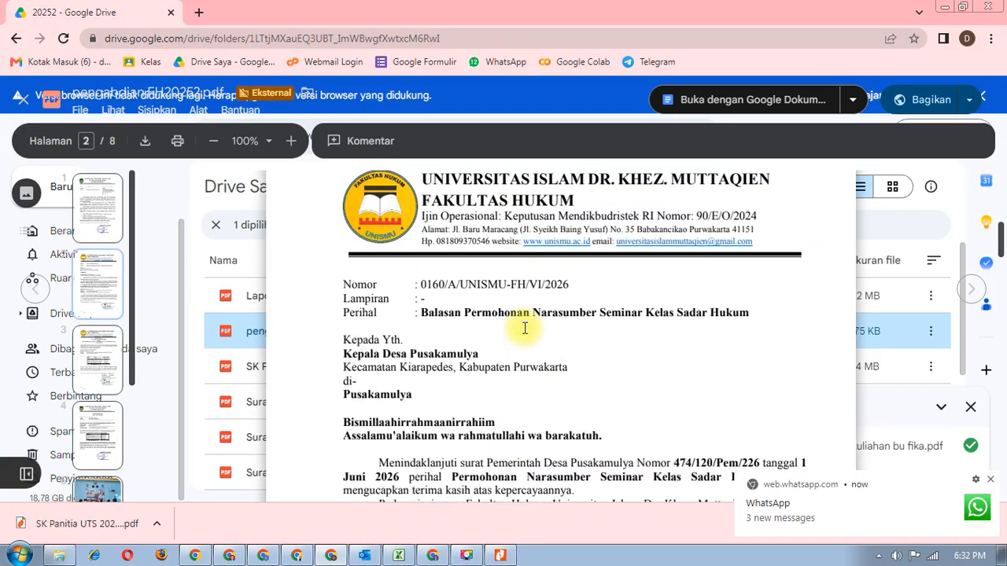
scroll(525, 328, "down", 8)
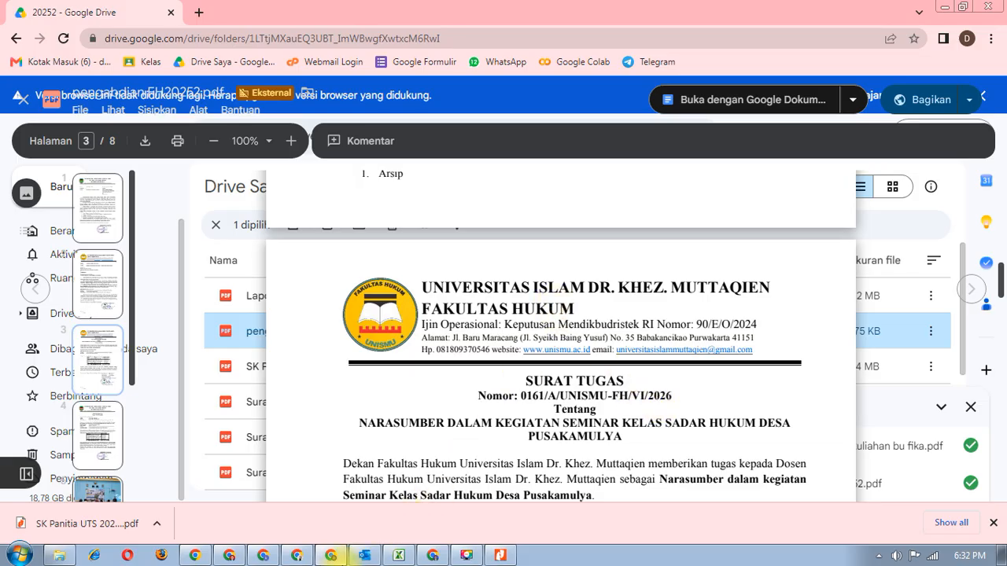
left_click(195, 556)
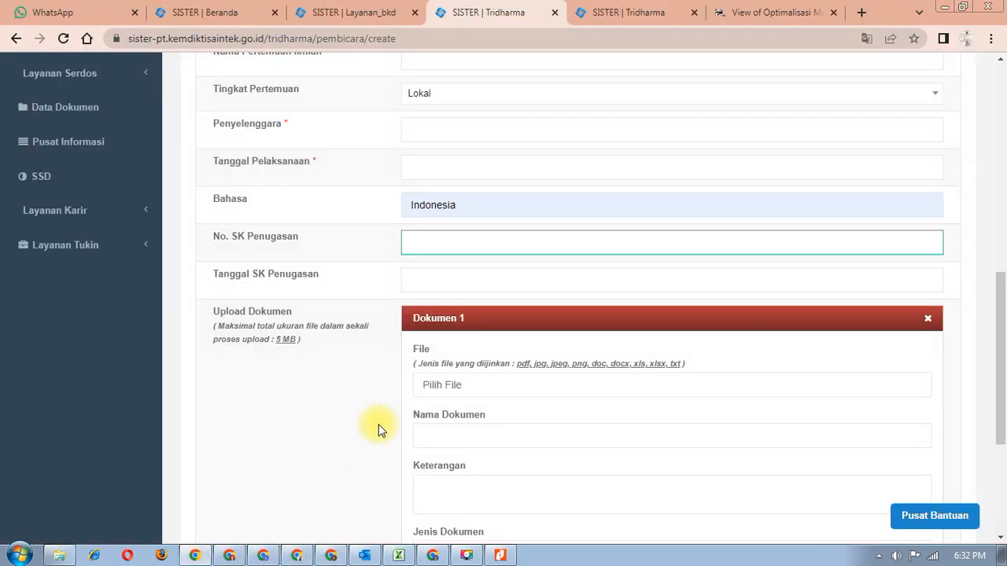
- Review the 2025/2026 Genap BKD report's Penunjang and Penelitian sections: only Pendidikan has 4 sks, TM
scroll(378, 427, "down", 3)
scroll(378, 427, "up", 5)
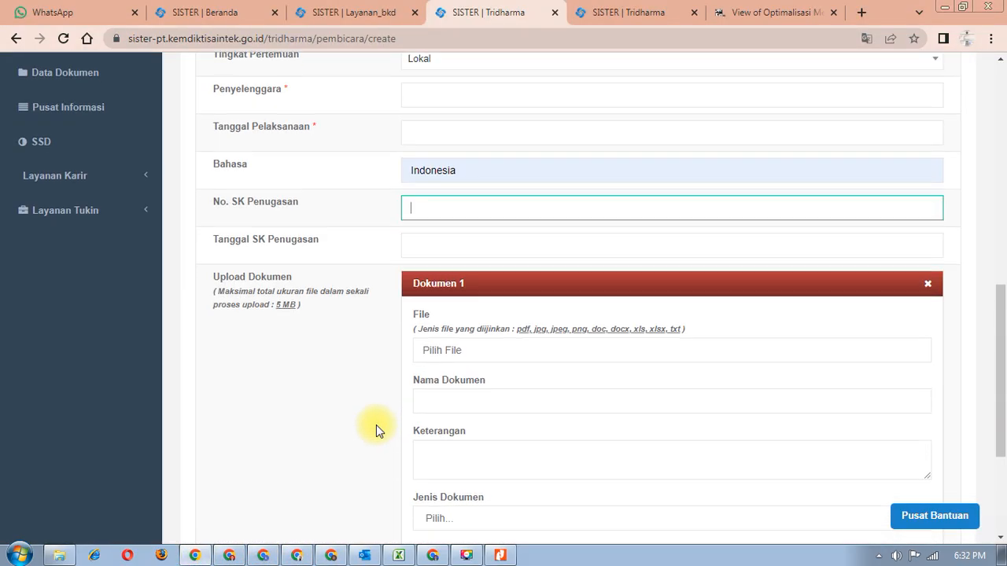
scroll(373, 434, "up", 5)
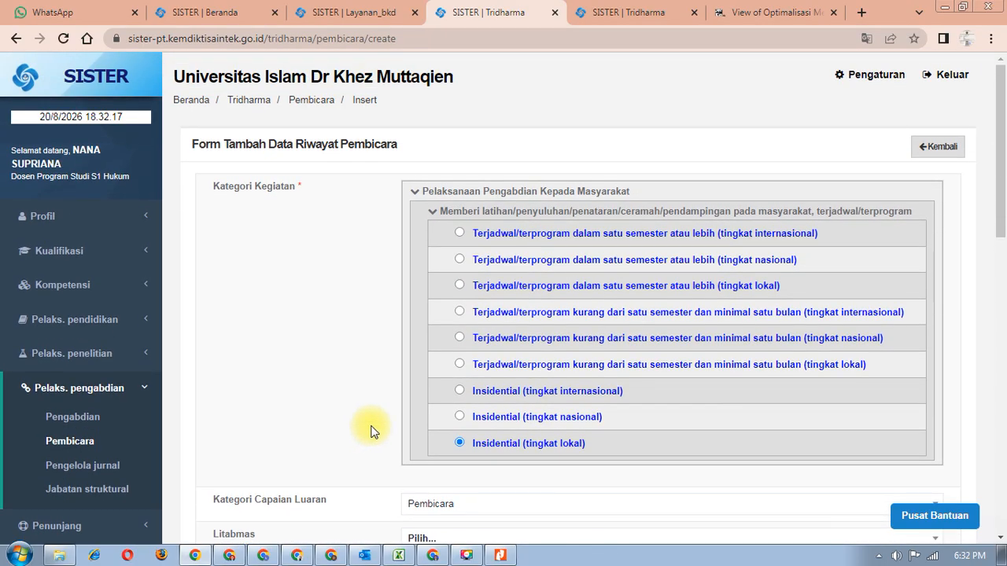
left_click(328, 21)
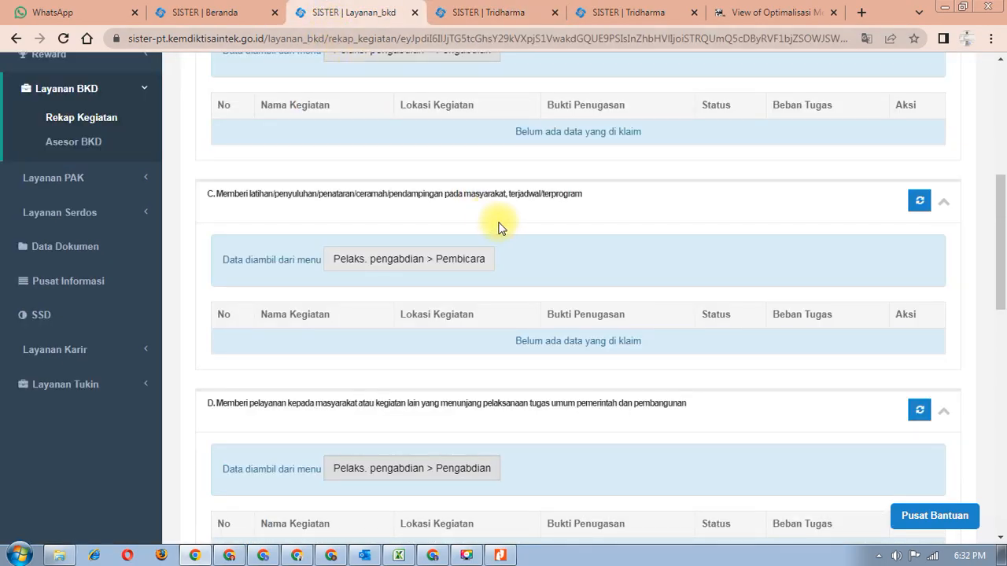
scroll(508, 228, "up", 4)
left_click(711, 234)
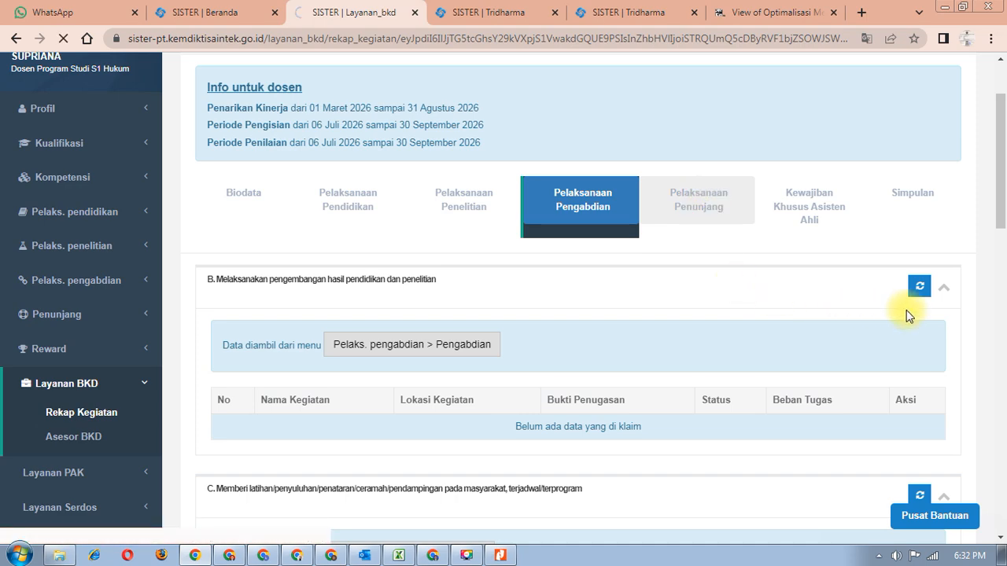
scroll(464, 425, "down", 2)
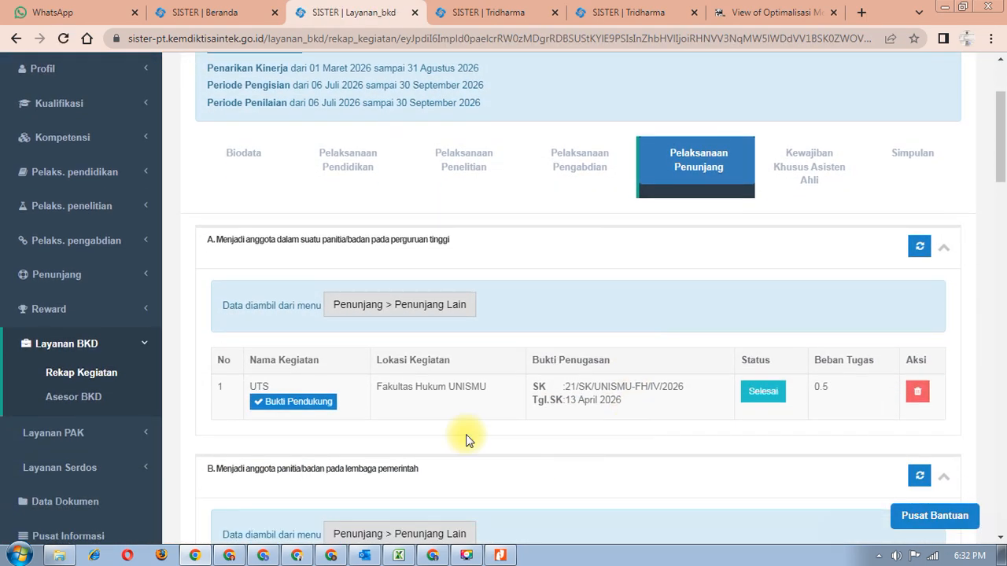
scroll(472, 394, "up", 2)
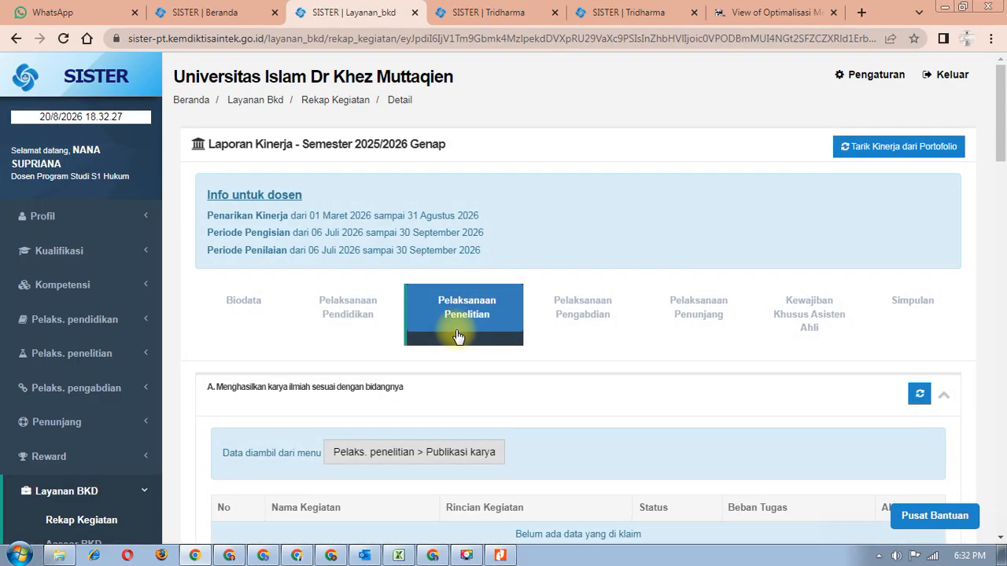
scroll(458, 338, "down", 4)
scroll(458, 337, "down", 2)
scroll(456, 338, "up", 6)
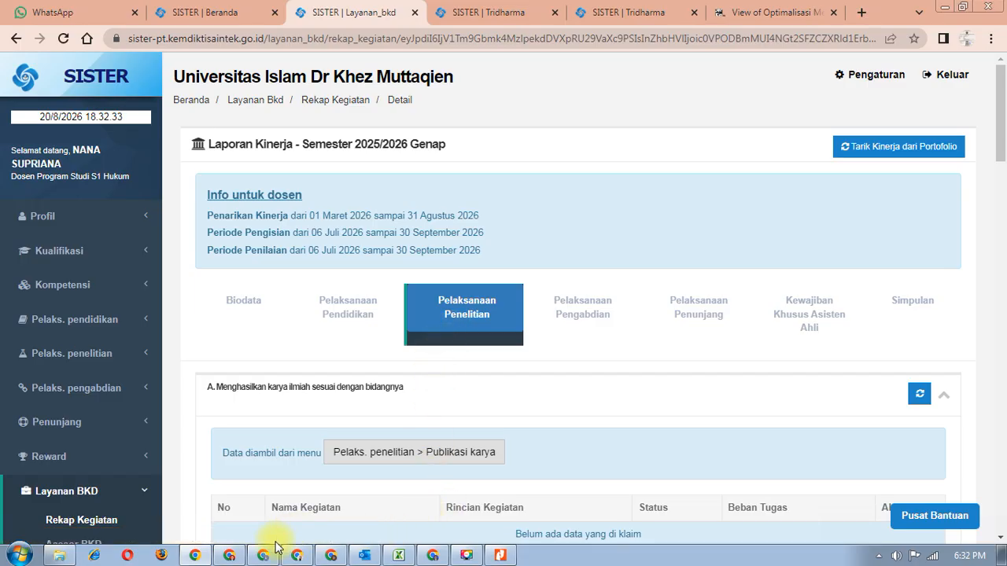
left_click(227, 556)
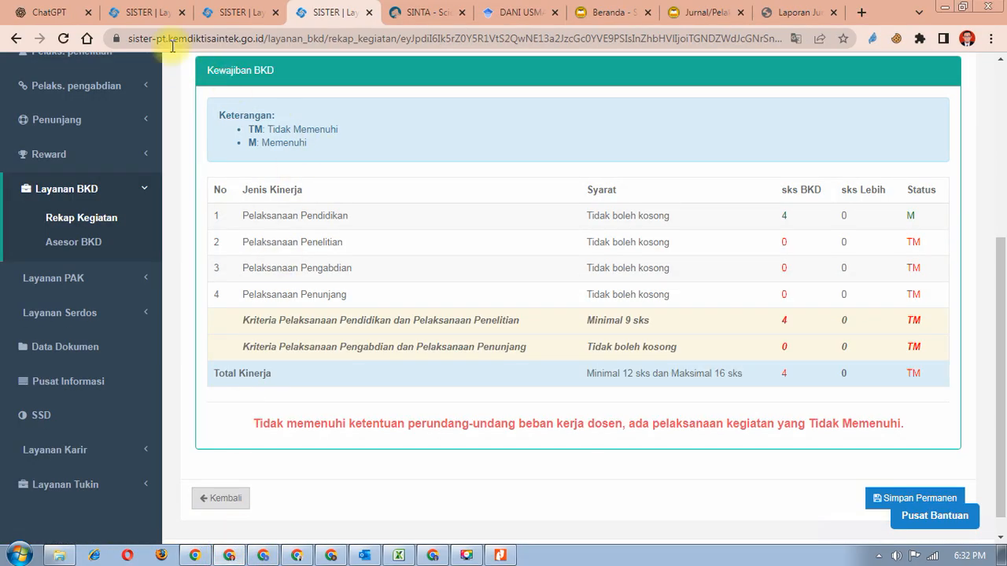
- Compare the other author's Scholar profile with the lecturer's own two-article Scholar profile
left_click(515, 12)
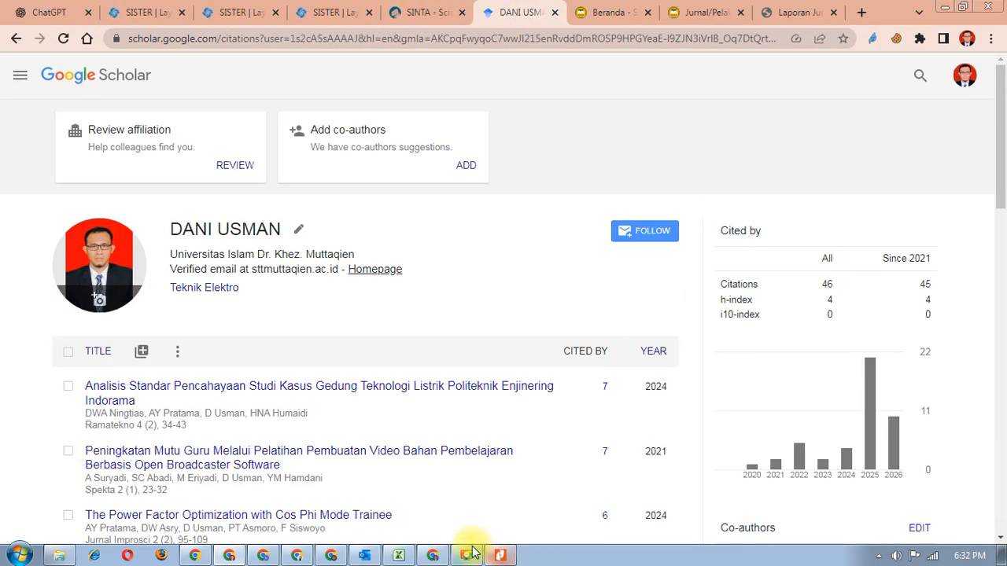
left_click(433, 557)
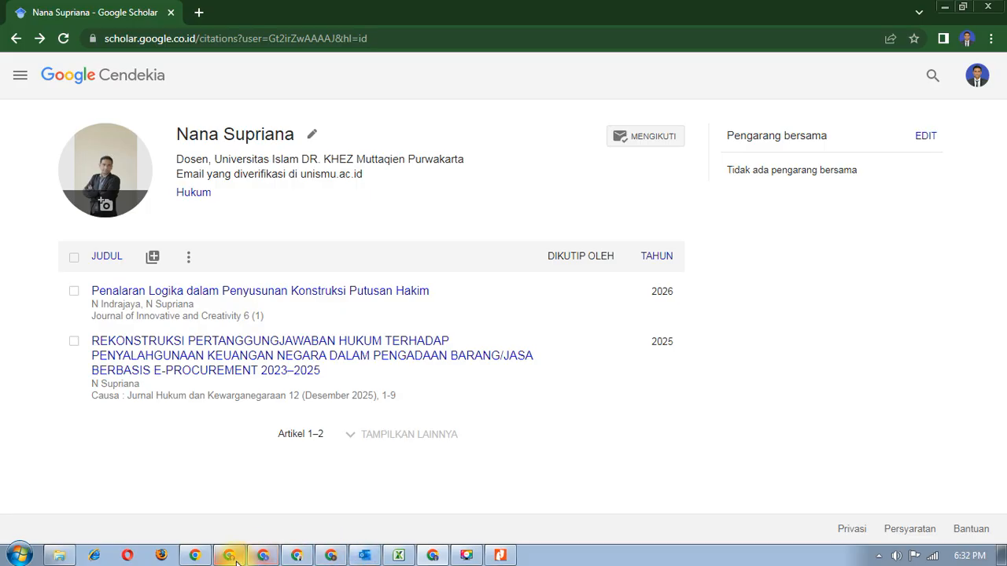
left_click(288, 557)
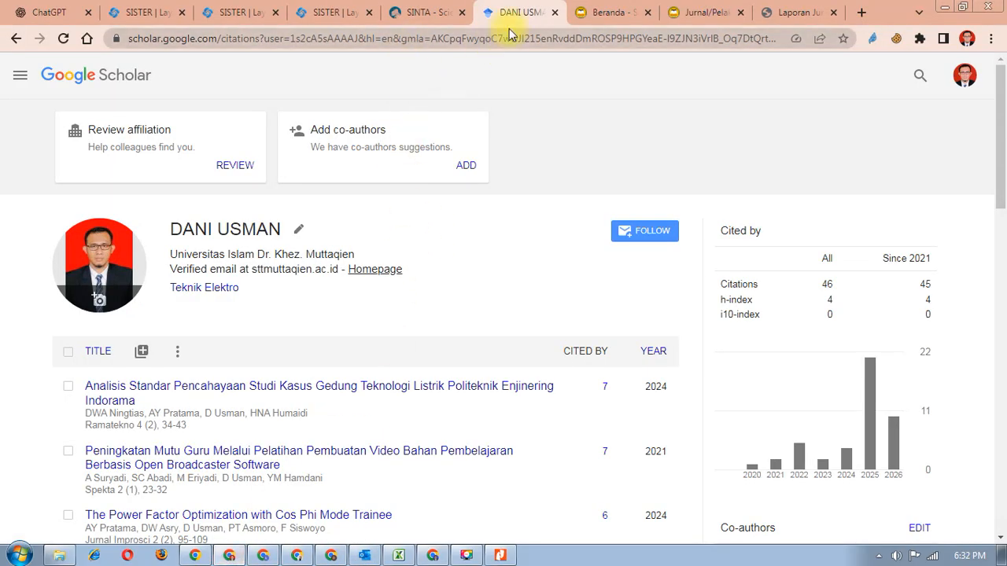
- Sign in to SINTA and open the lecturer's profile dashboard
left_click(424, 13)
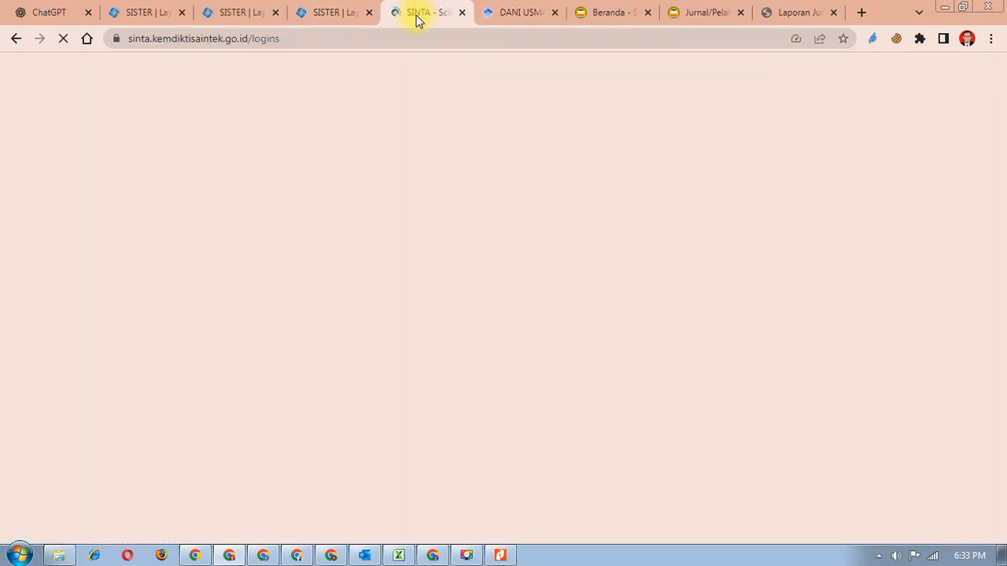
left_click(520, 376)
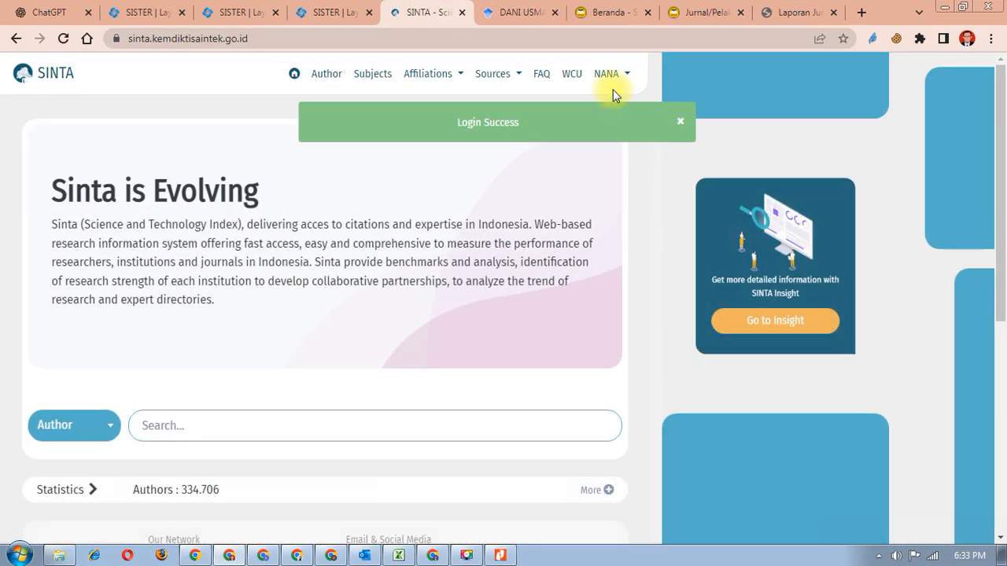
left_click(631, 252)
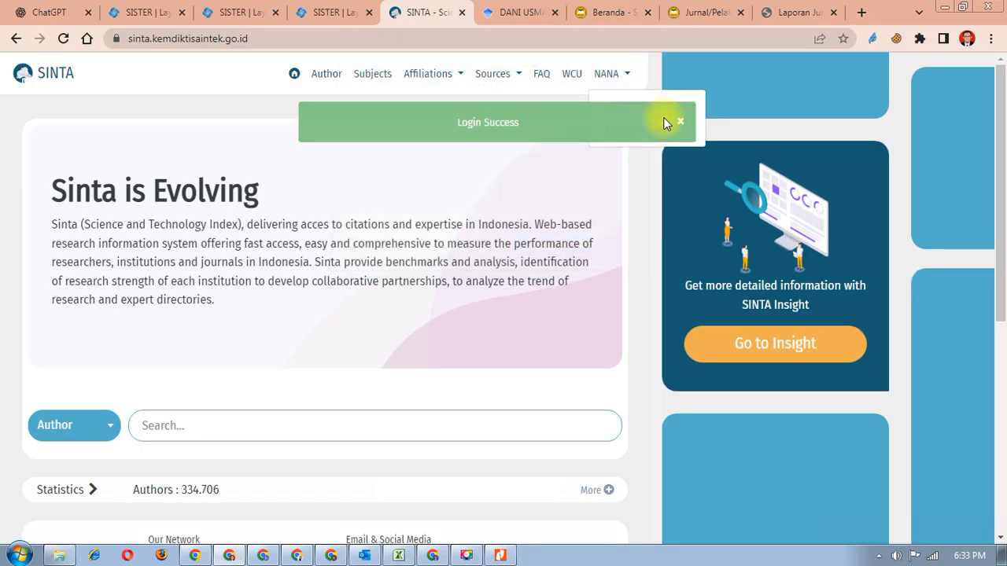
left_click(634, 103)
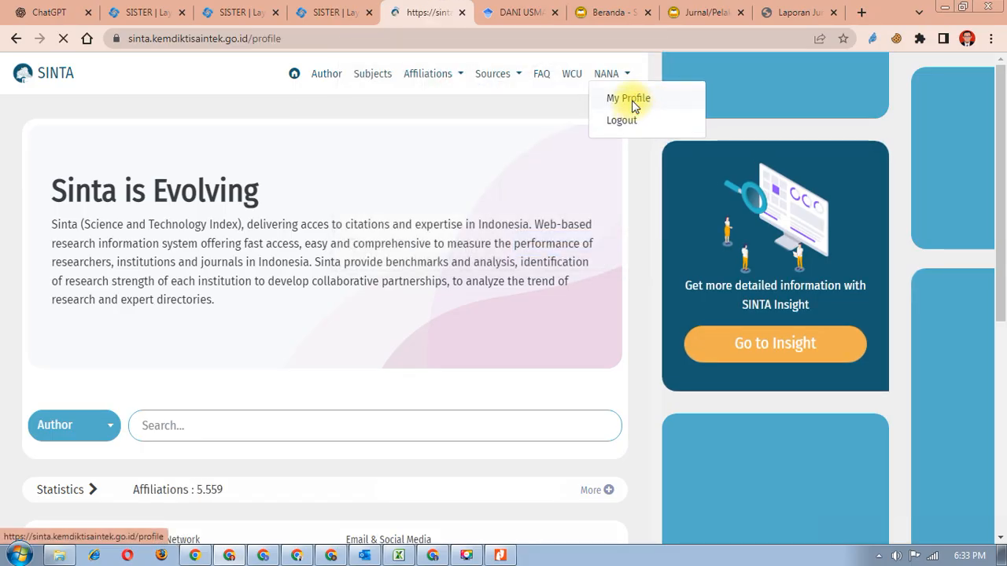
- Check the lecturer's SINTA publications: 4 Google Scholar records and no Garuda records
left_click(77, 296)
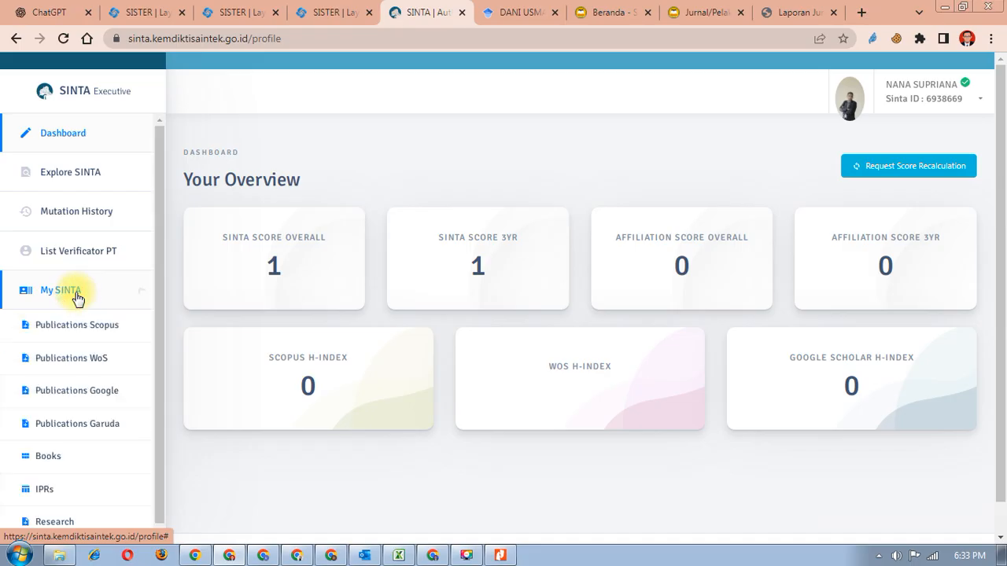
scroll(82, 351, "down", 2)
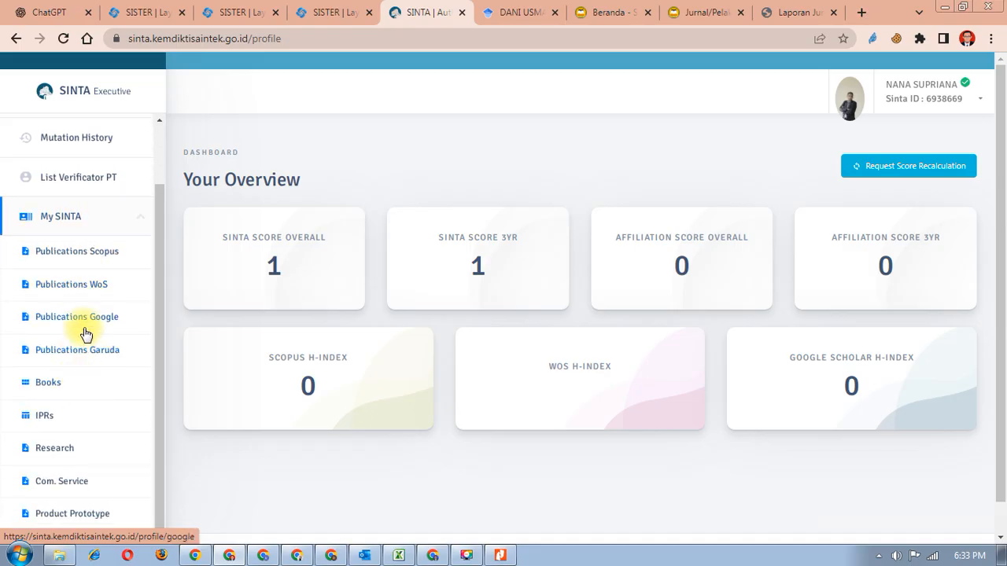
left_click(87, 322)
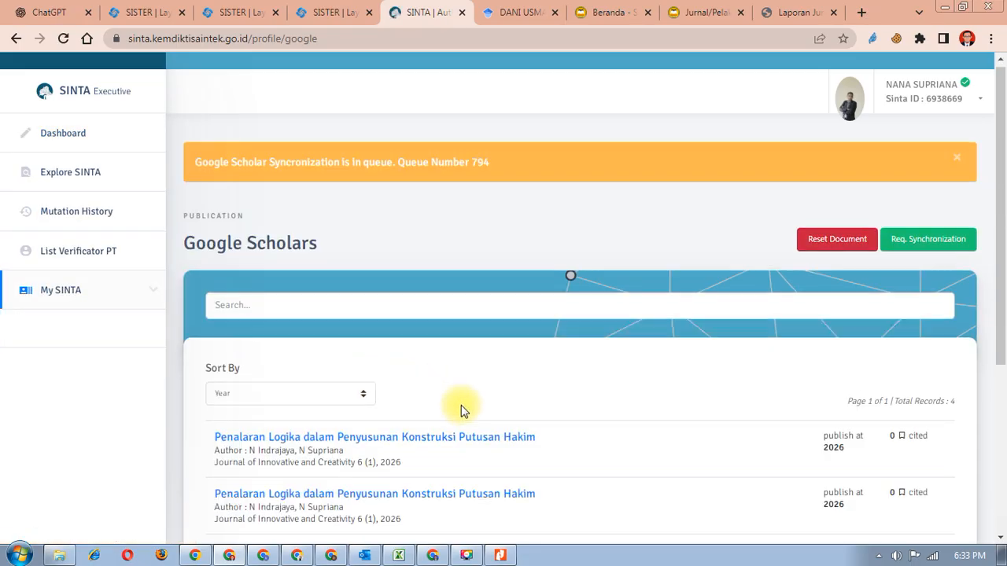
scroll(461, 405, "down", 3)
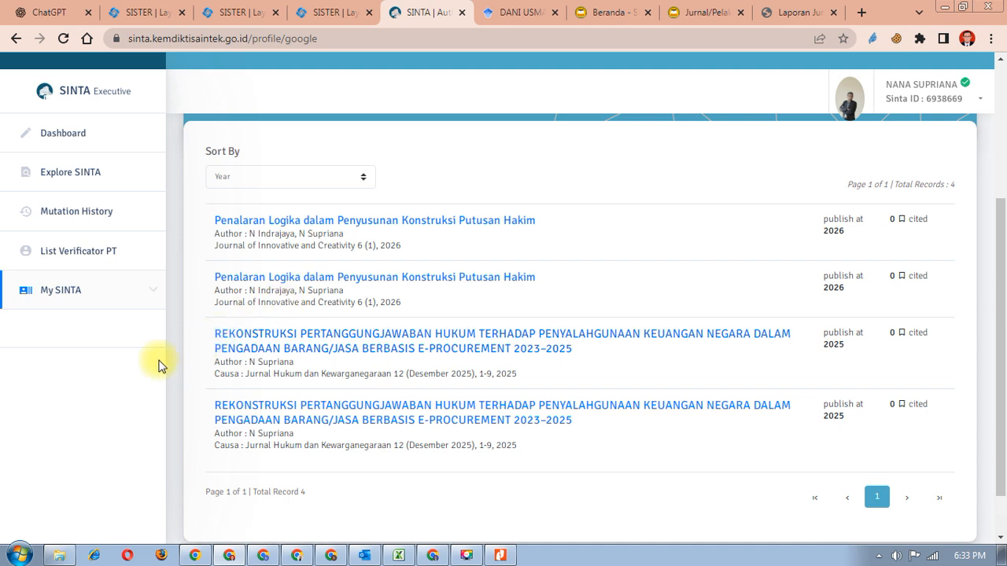
left_click(57, 290)
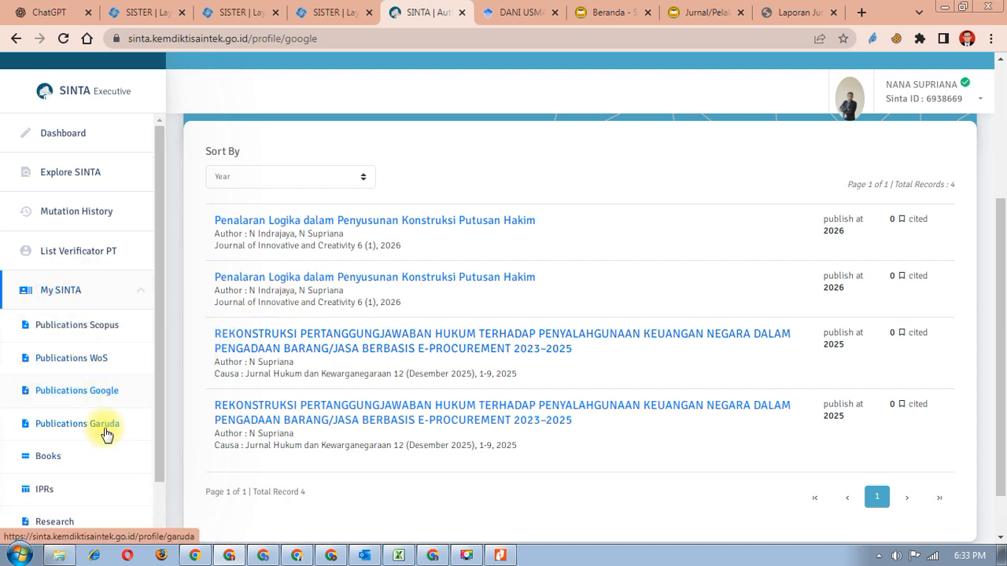
scroll(369, 405, "down", 3)
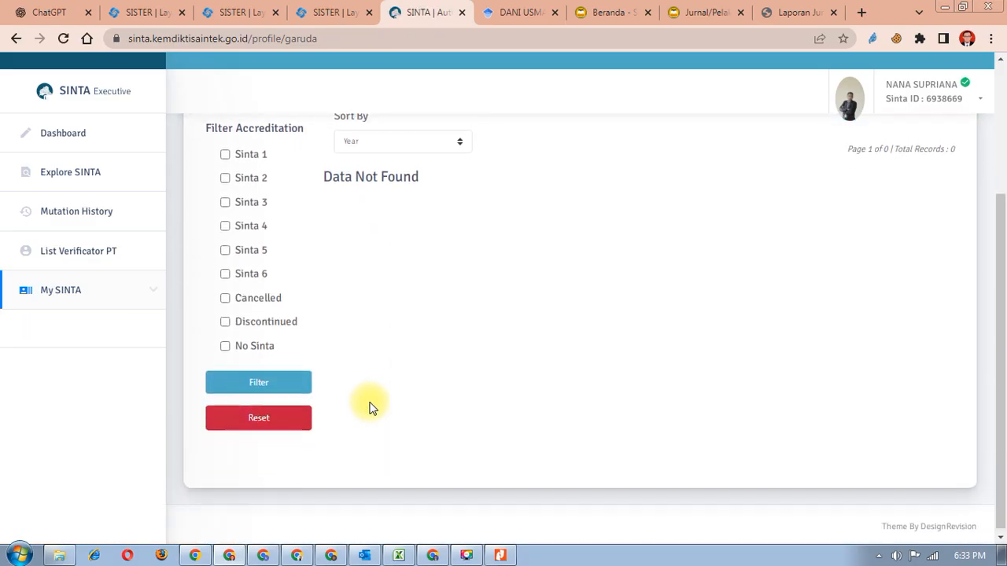
scroll(370, 406, "up", 3)
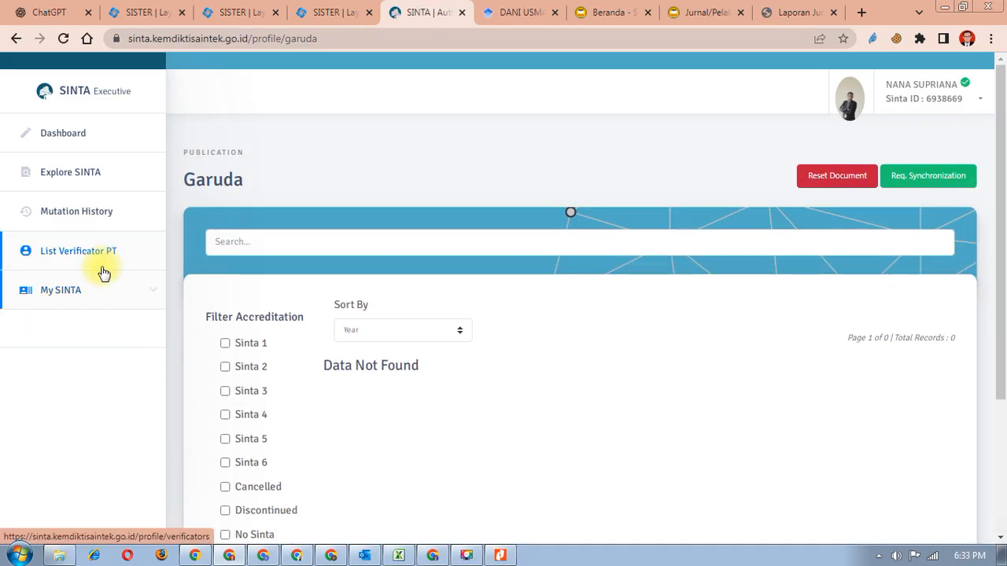
left_click(81, 291)
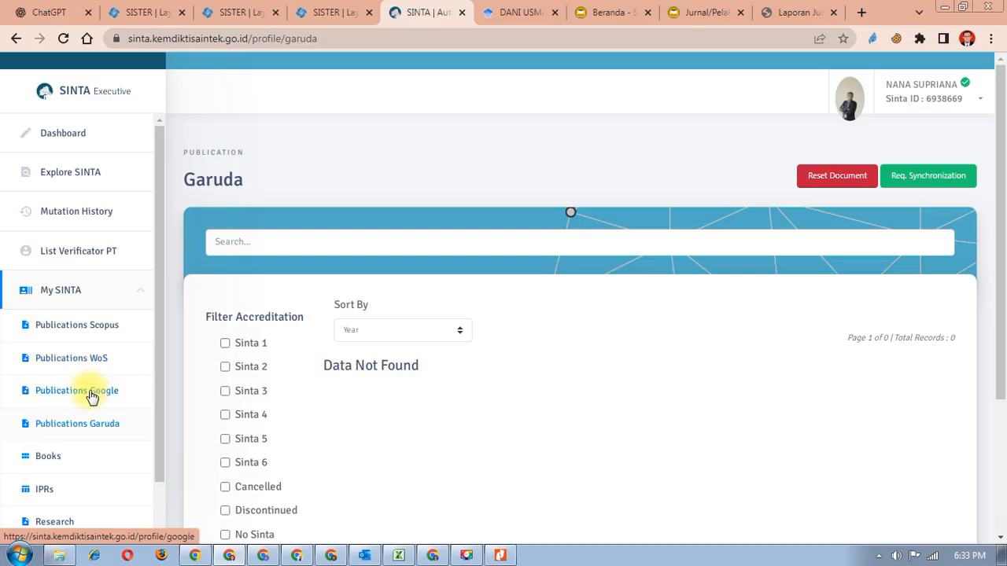
left_click(115, 402)
scroll(535, 375, "down", 4)
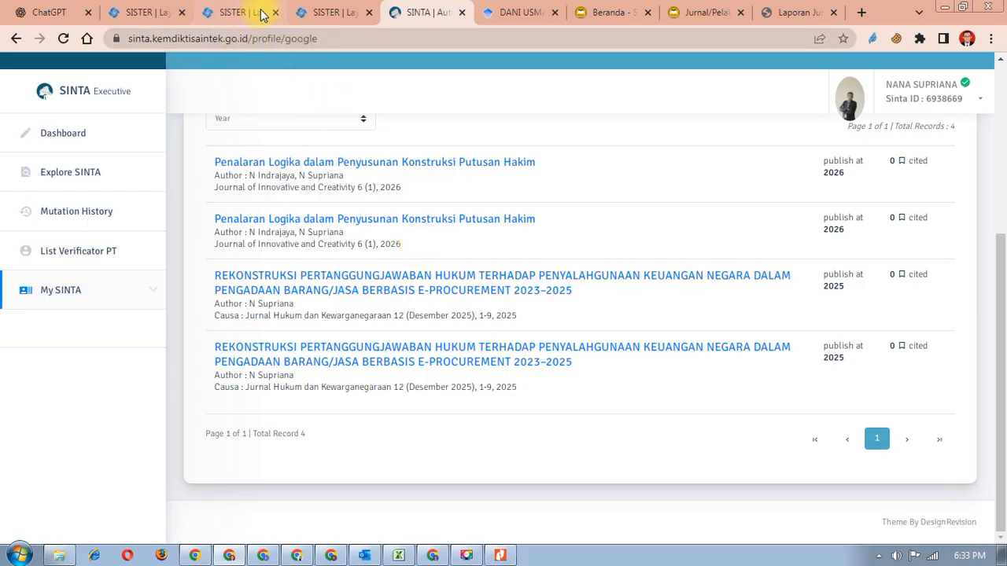
left_click(316, 12)
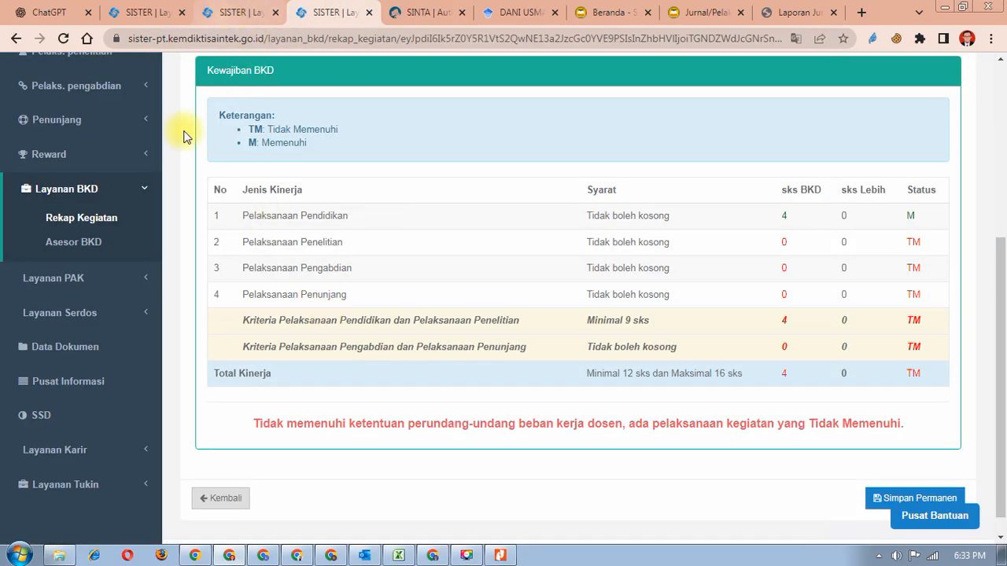
- Open Publikasi Karya from Laporan Kinerja, review its three SINTA-sourced journal articles, and start a new entry
left_click(192, 557)
scroll(408, 437, "down", 1)
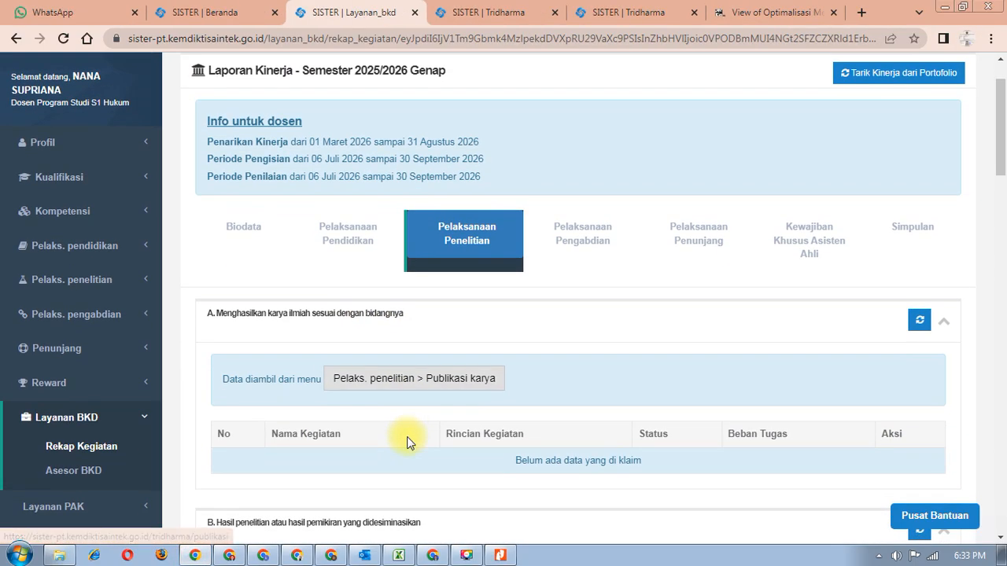
left_click(409, 378)
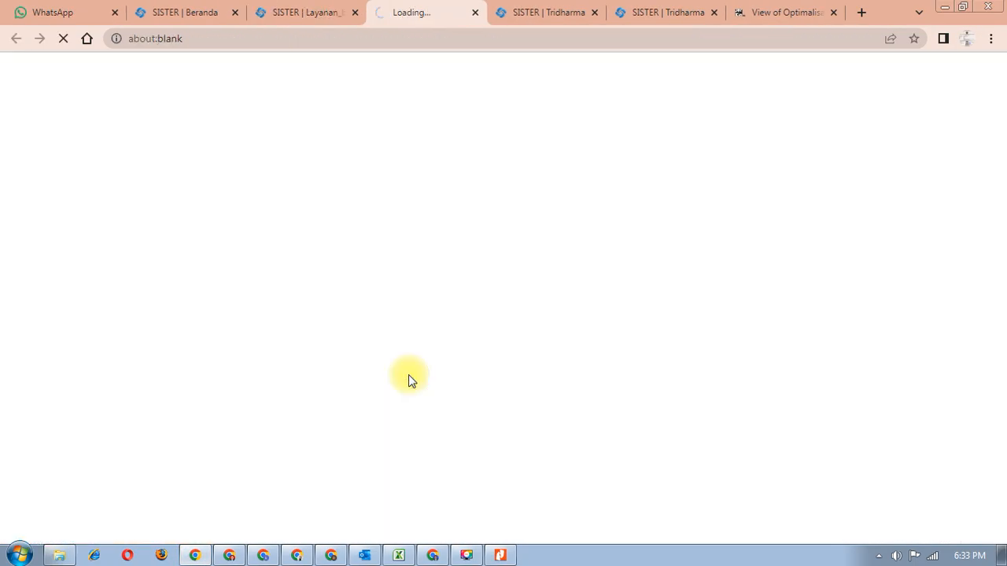
scroll(359, 397, "down", 3)
scroll(353, 403, "up", 3)
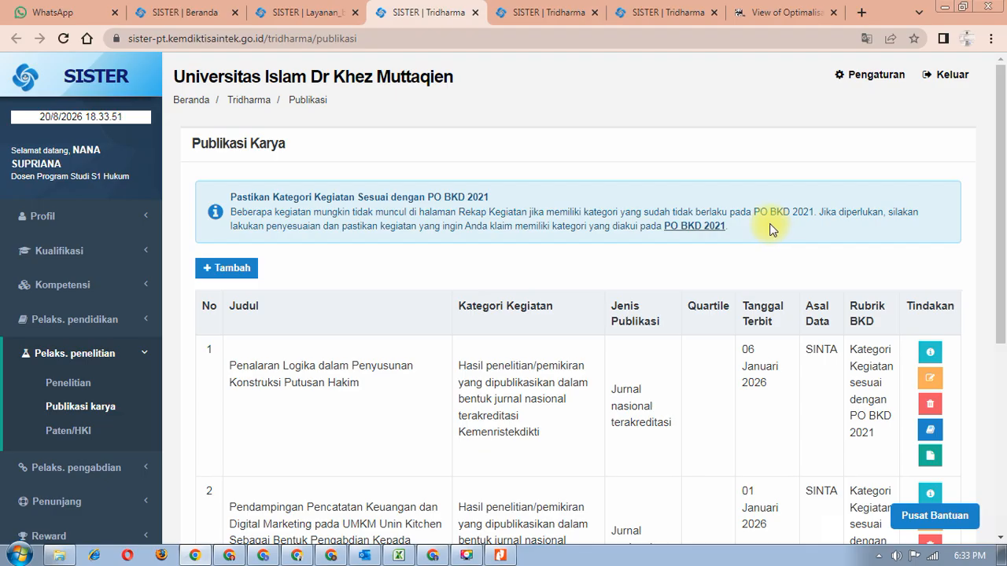
scroll(772, 415, "down", 1)
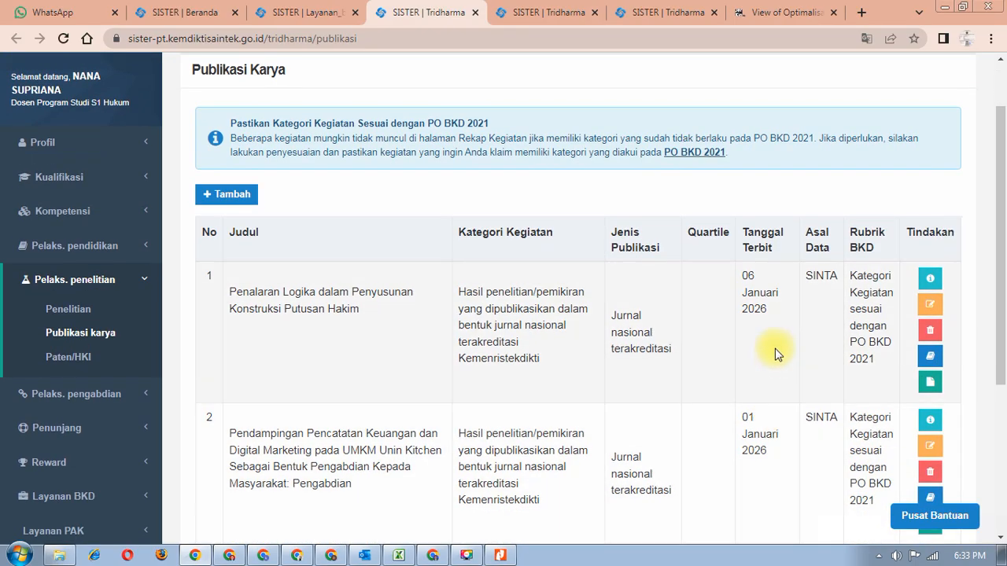
scroll(762, 291, "down", 2)
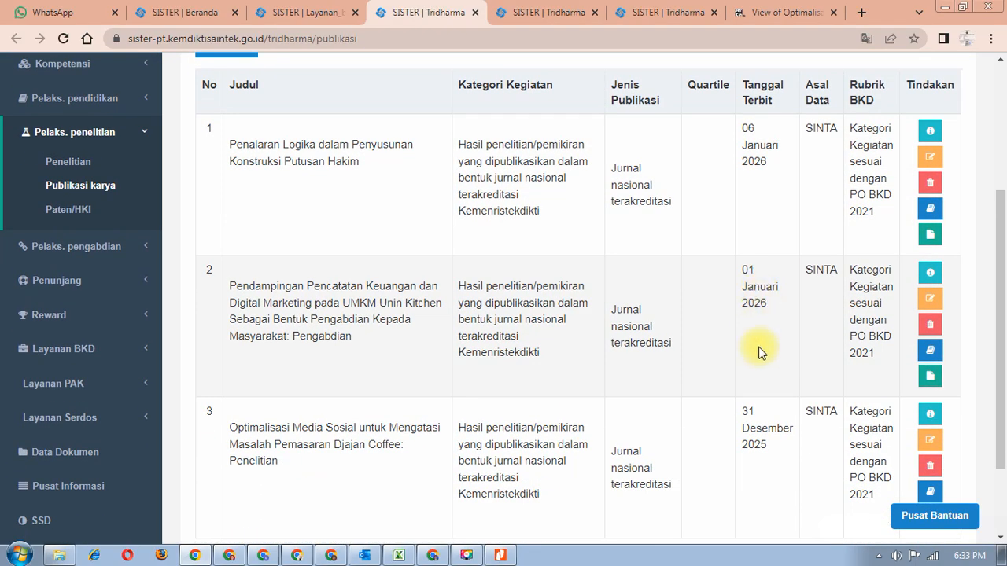
scroll(760, 346, "down", 2)
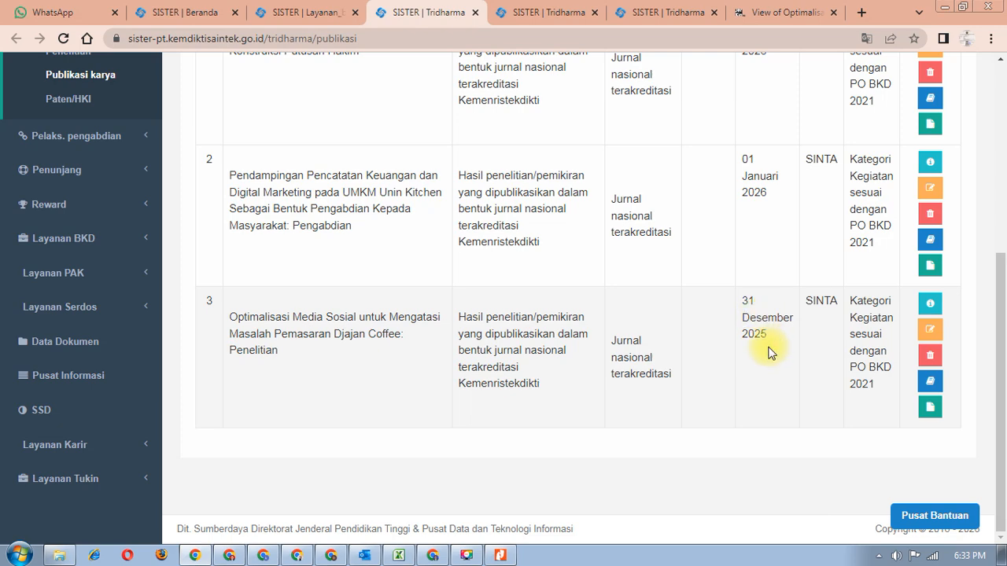
scroll(766, 345, "up", 4)
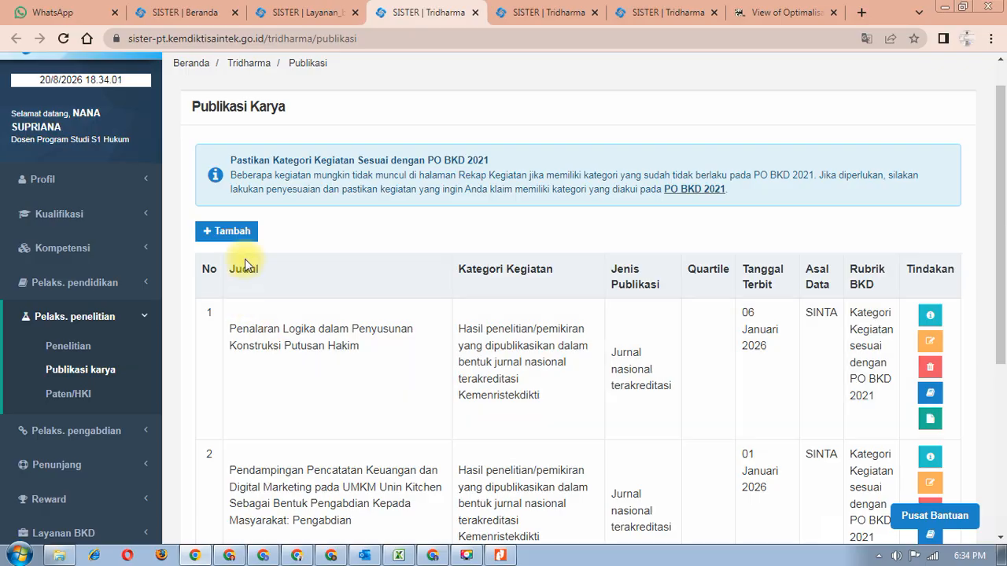
left_click(245, 235)
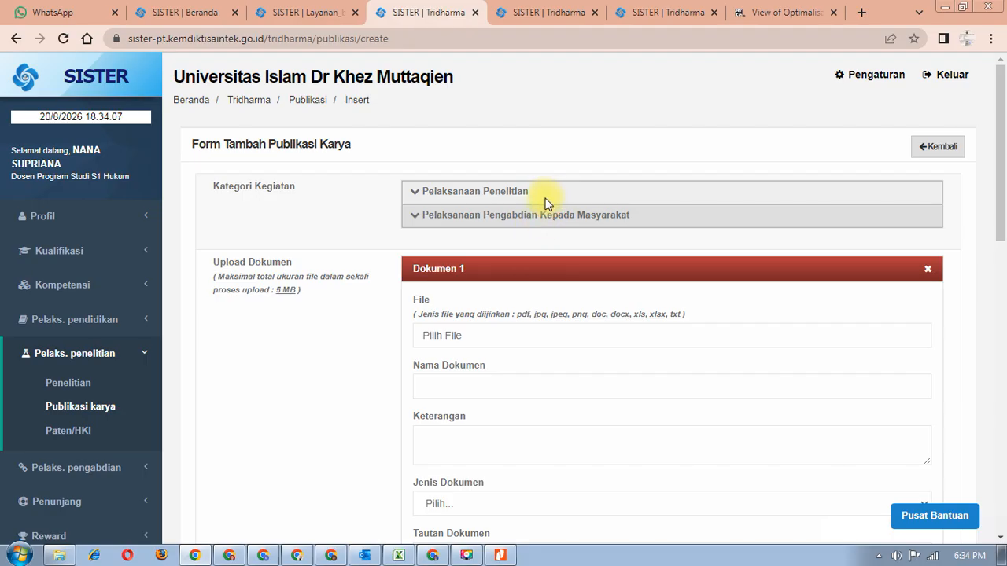
- Set the new entry's category to research results published in proceedings: Nasional
left_click(425, 194)
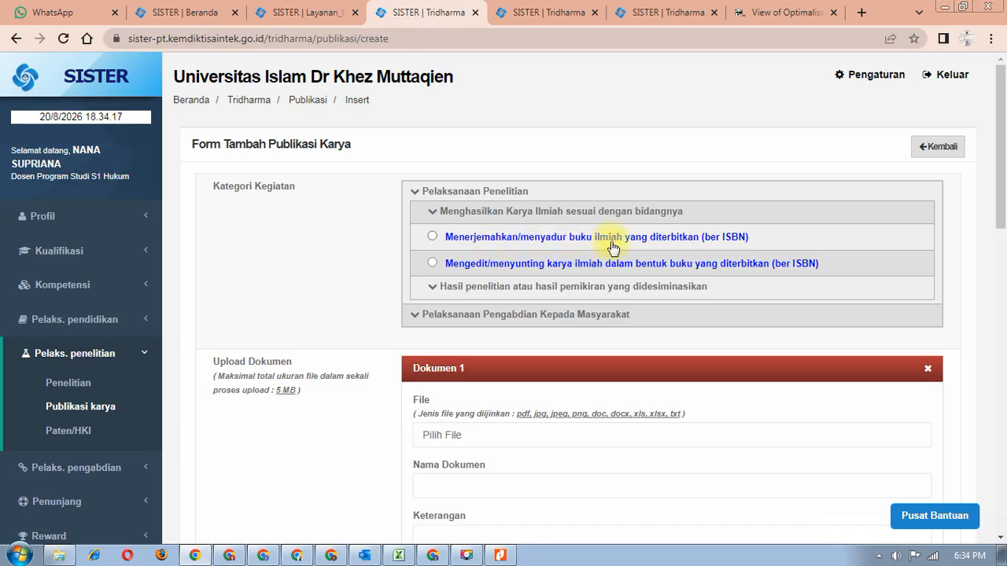
left_click(434, 288)
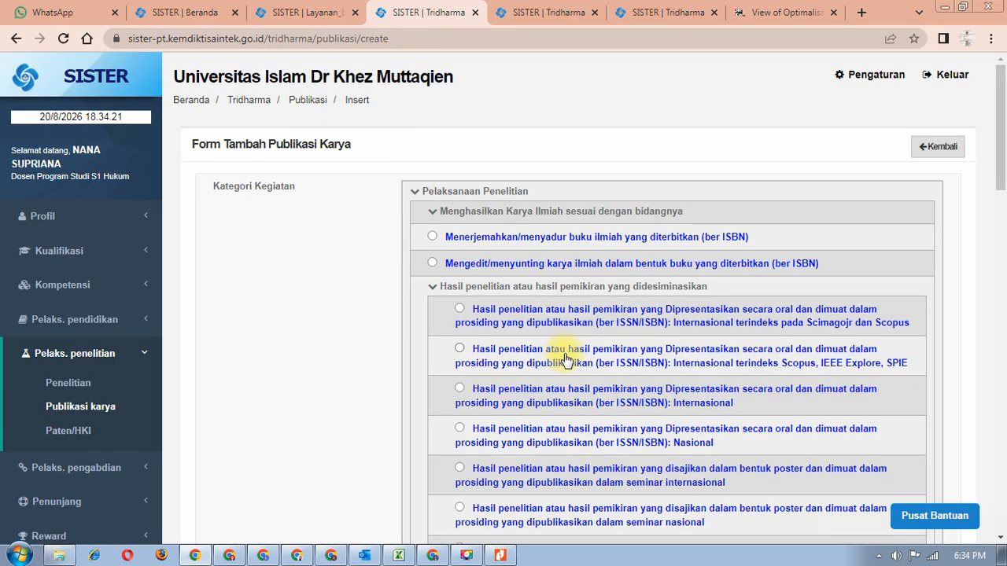
scroll(563, 360, "down", 2)
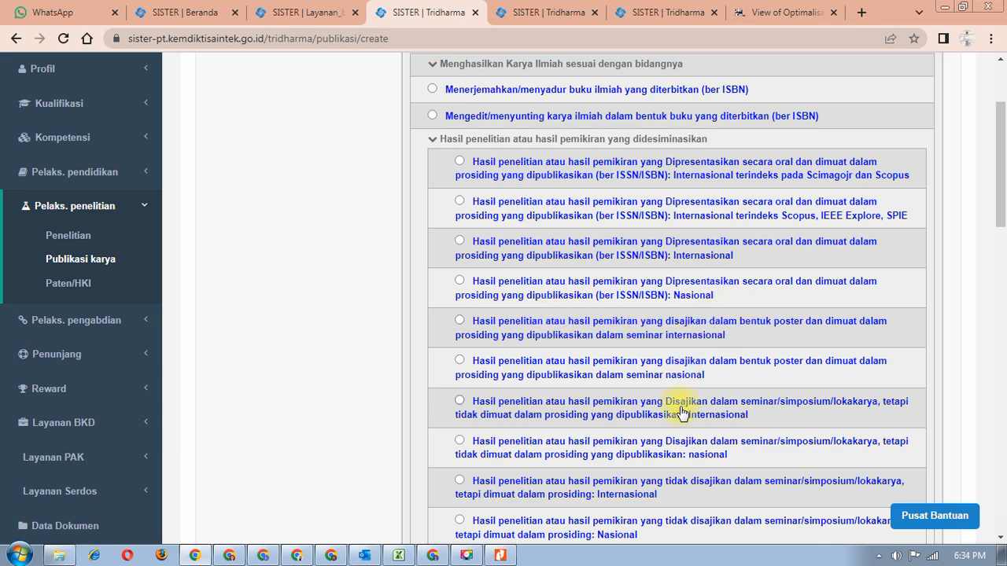
scroll(676, 413, "down", 1)
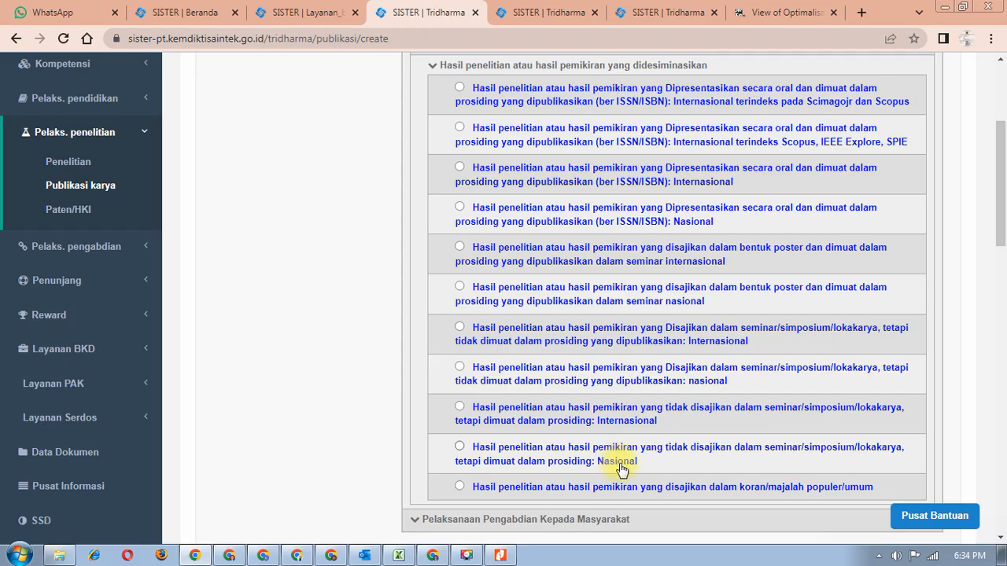
left_click(458, 450)
- Set Jenis to Artikel ilmiah and Kategori Capaian Publikasi to Publikasi
scroll(461, 454, "down", 5)
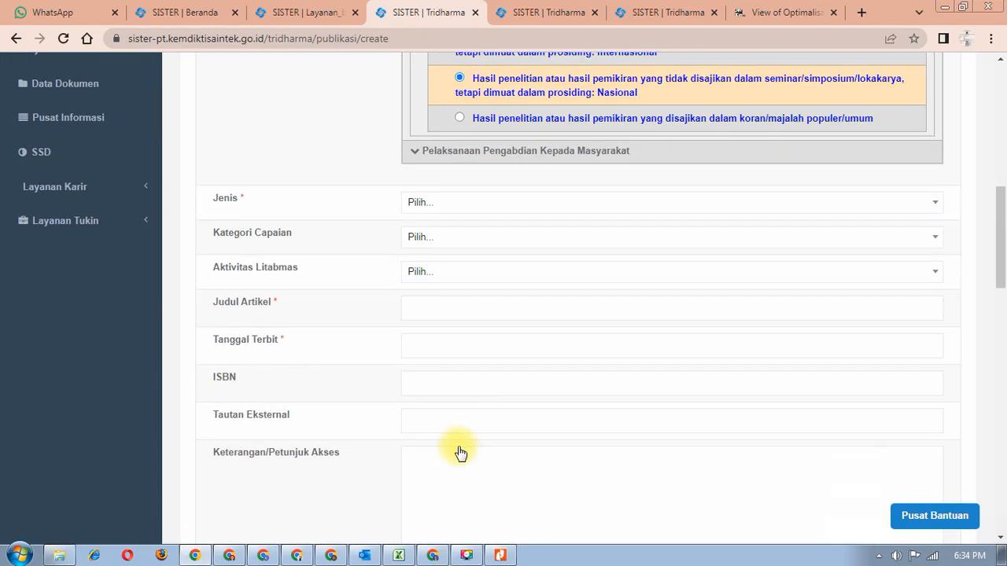
left_click(447, 212)
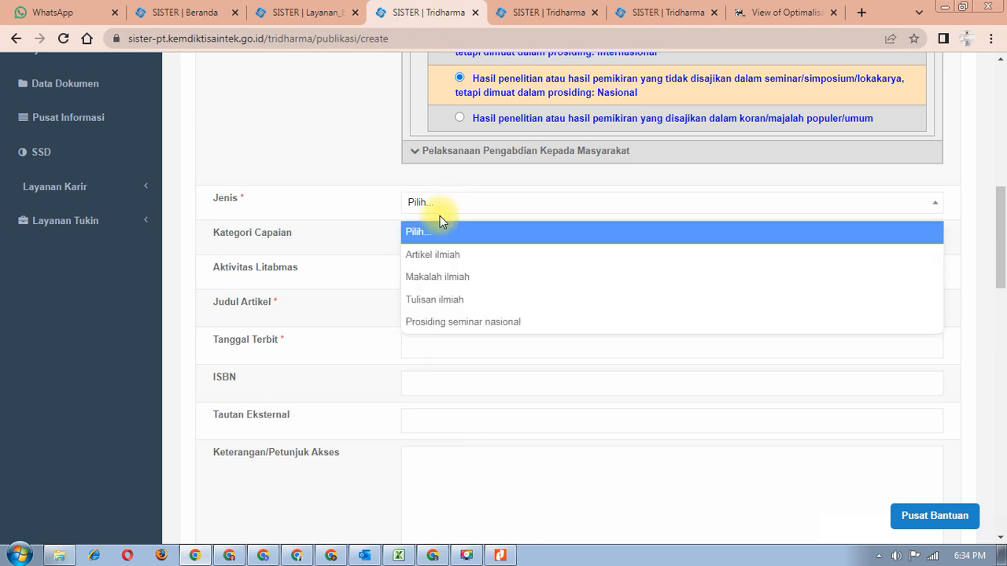
left_click(443, 256)
left_click(440, 241)
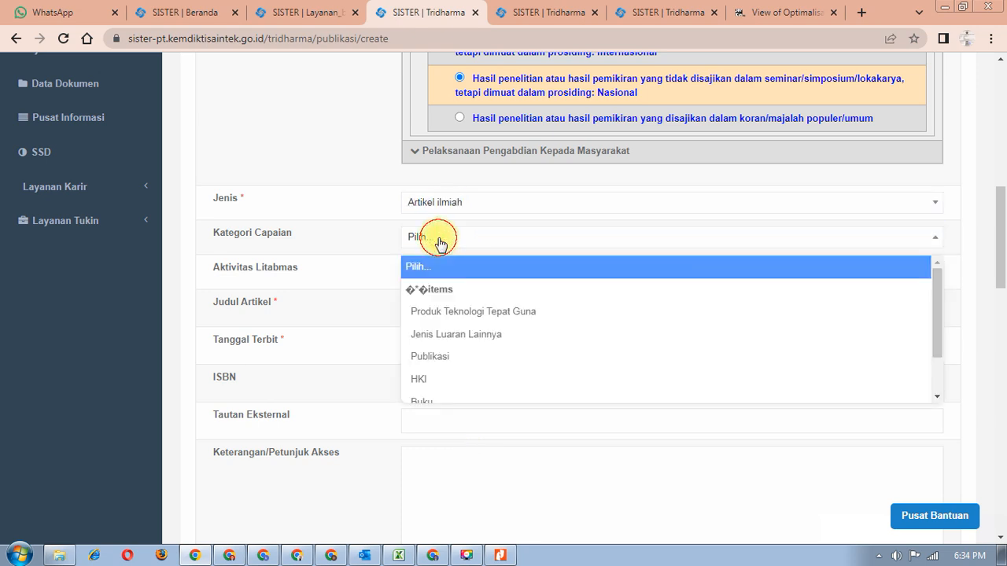
left_click(439, 358)
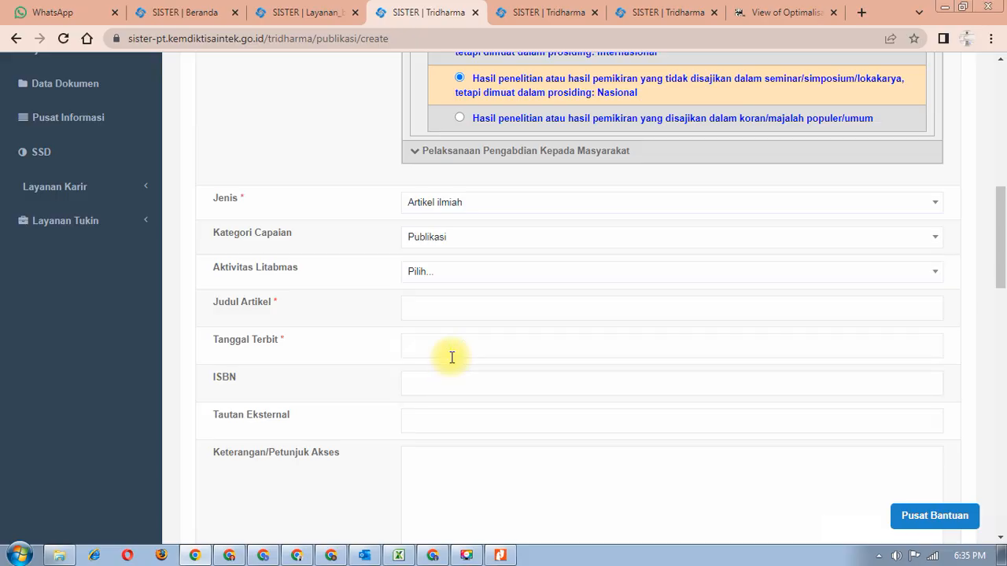
- Copy the jerkin.org article's web address from its browser tab
scroll(446, 278, "down", 1)
left_click(429, 238)
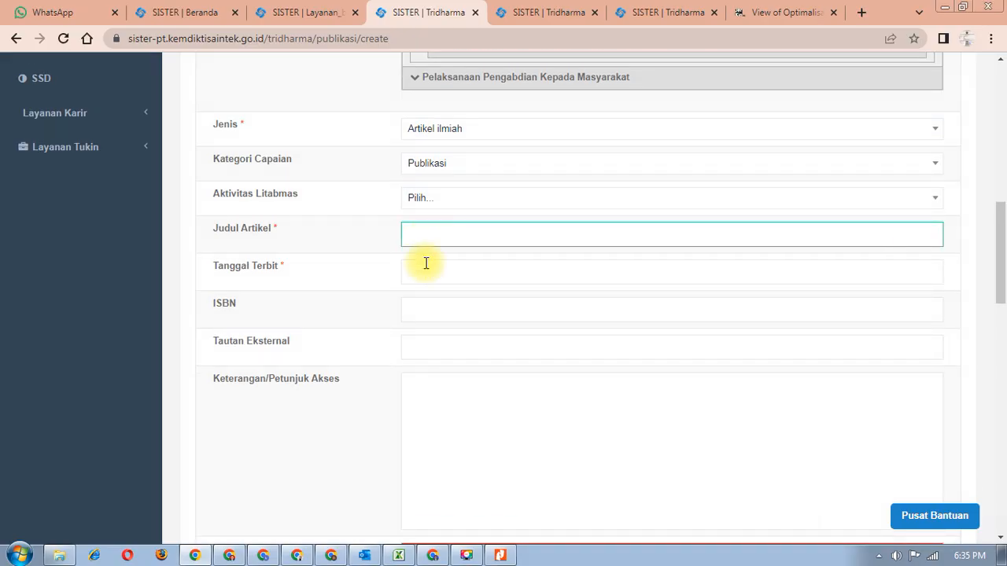
left_click(424, 270)
left_click(422, 306)
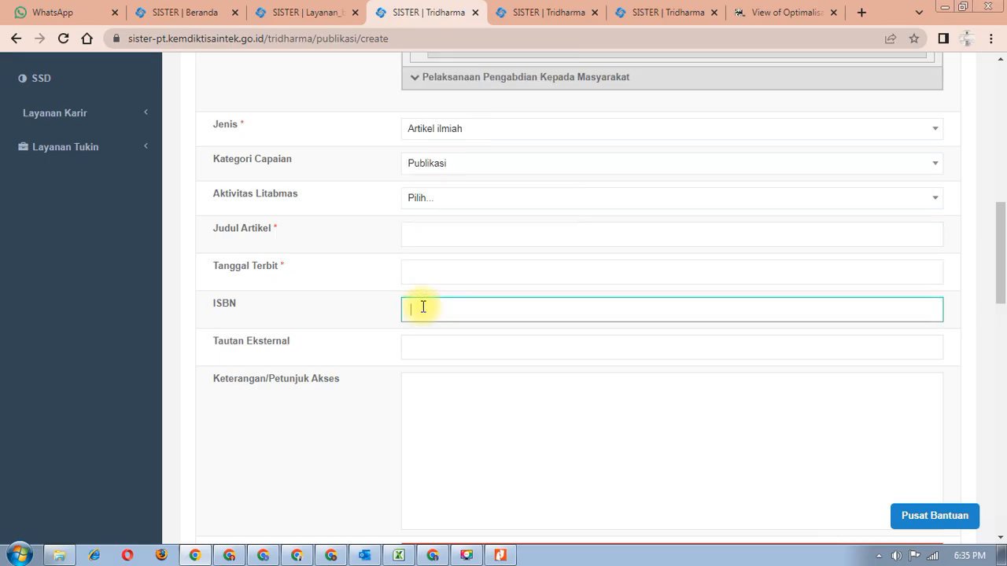
scroll(422, 306, "down", 1)
left_click(433, 266)
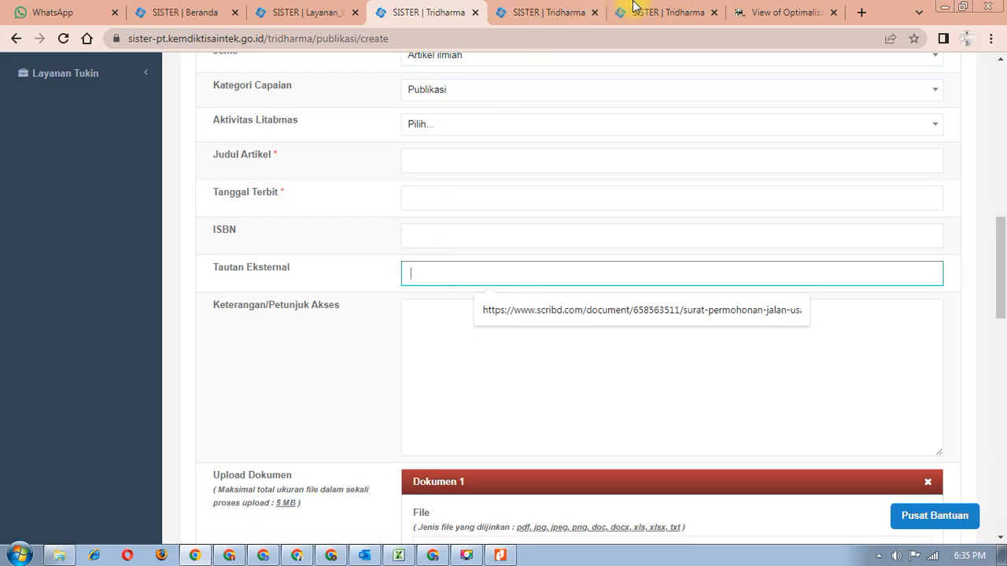
left_click(760, 12)
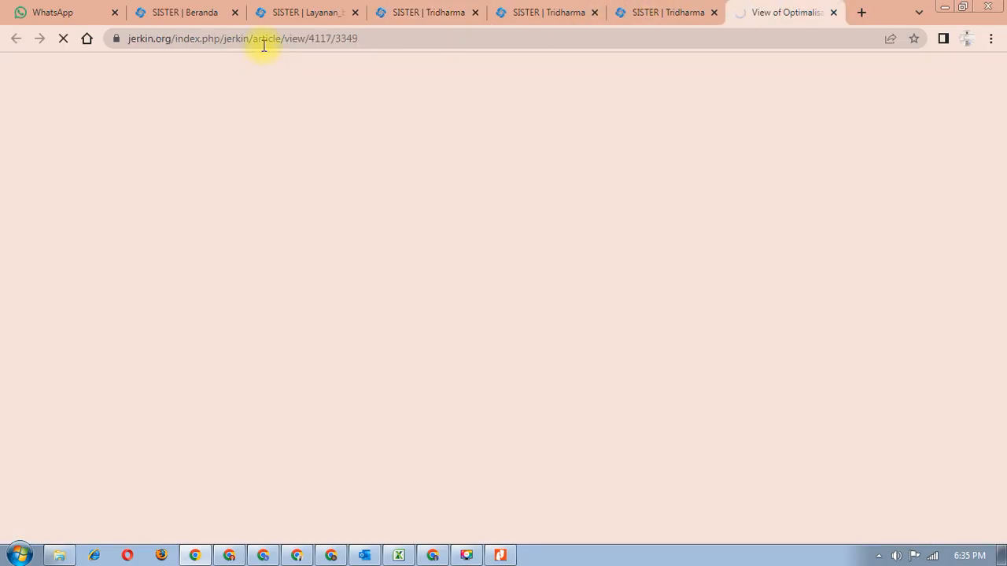
left_click(270, 38)
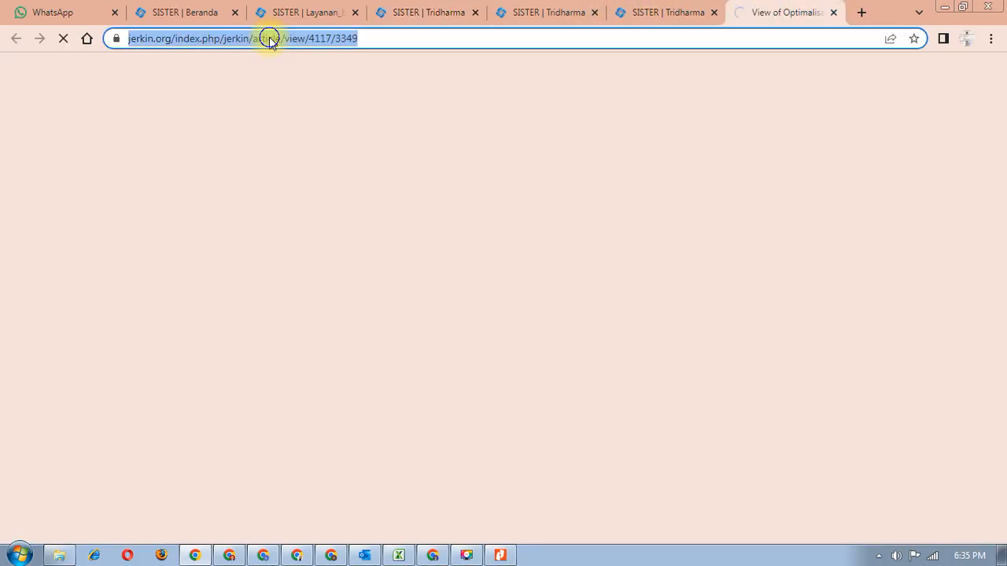
right_click(270, 38)
left_click(322, 92)
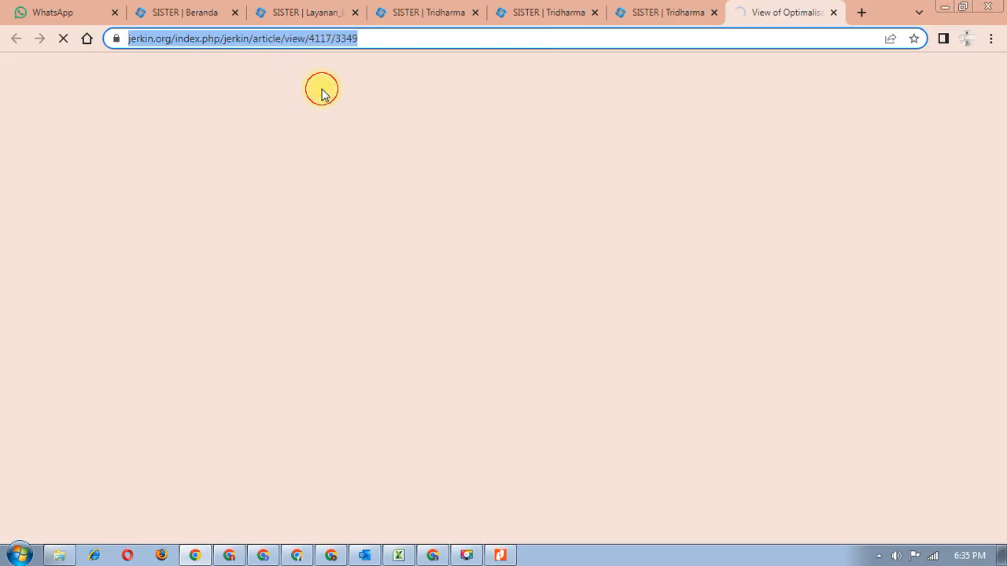
- Paste the jerkin.org article address into the Tautan Eksternal field
left_click(277, 12)
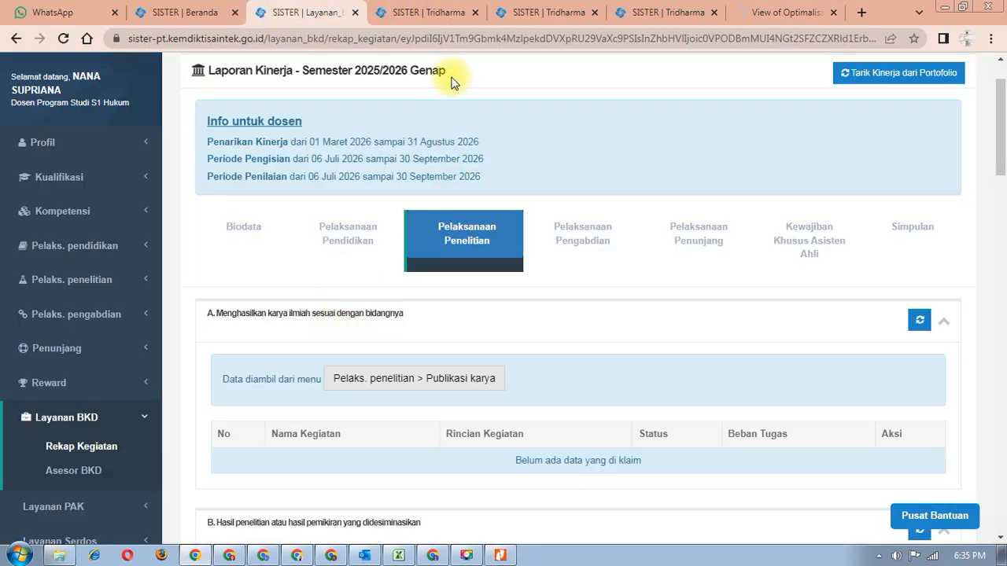
left_click(527, 11)
left_click(642, 13)
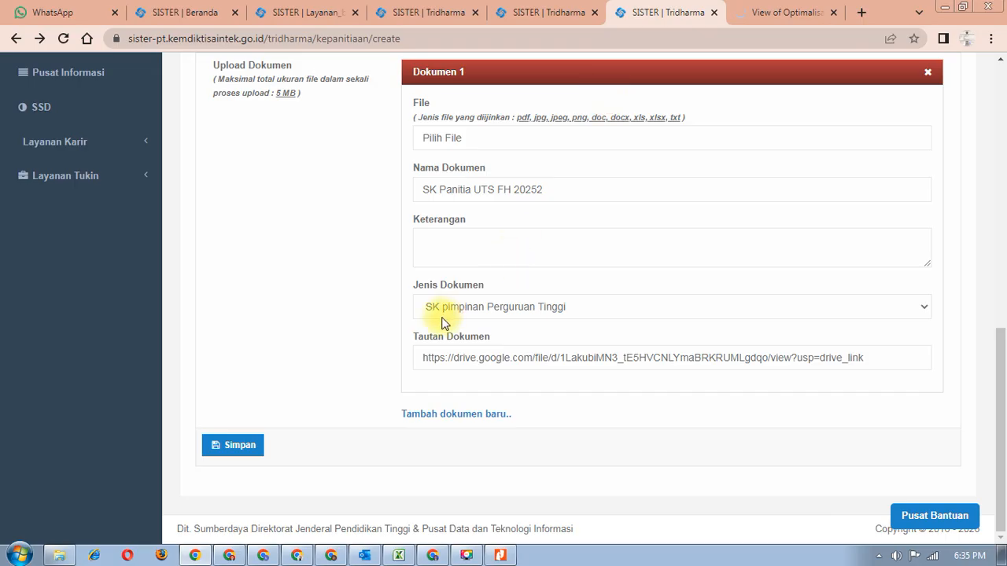
left_click(451, 17)
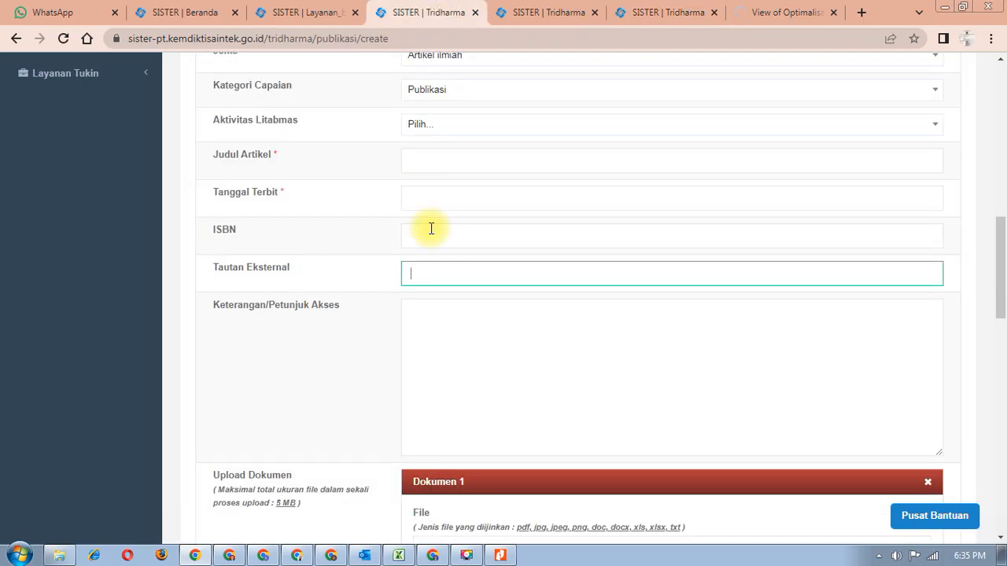
right_click(432, 277)
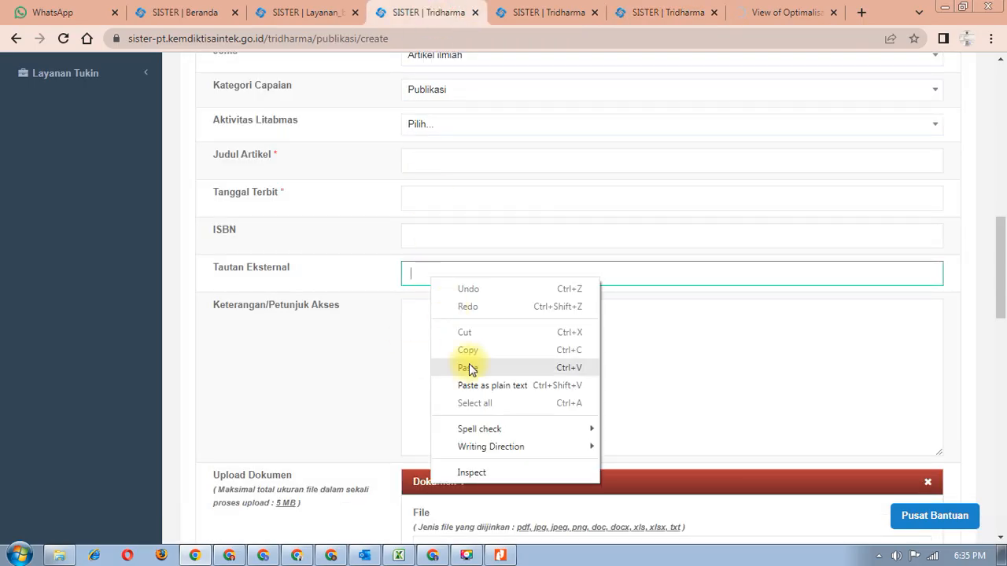
left_click(468, 367)
scroll(470, 364, "down", 4)
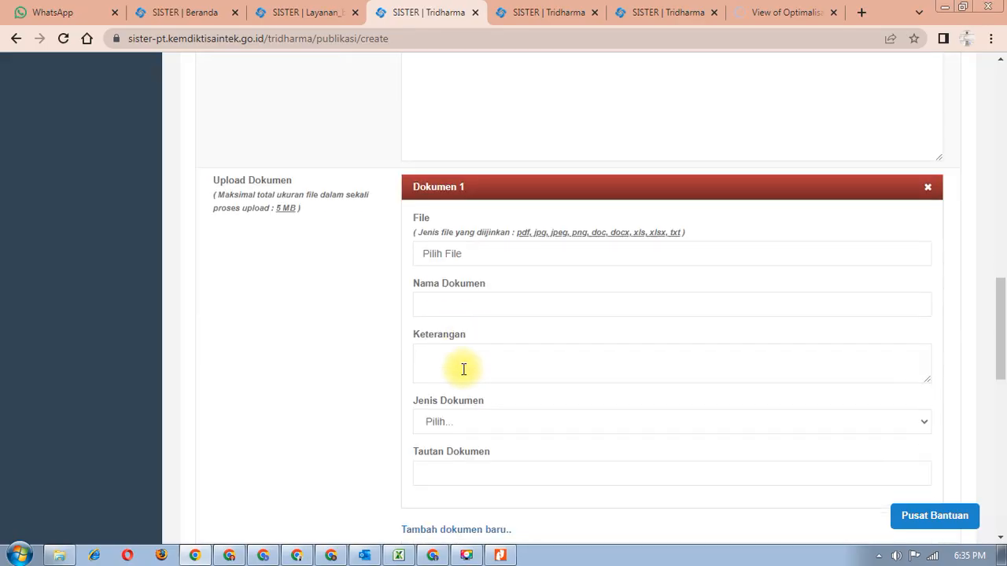
scroll(462, 370, "up", 2)
scroll(456, 373, "down", 2)
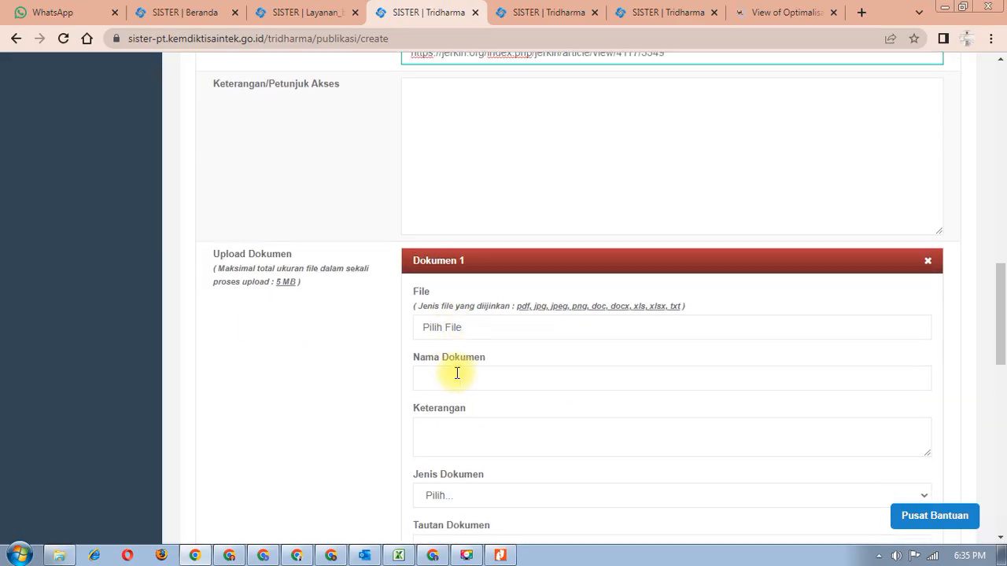
scroll(509, 409, "down", 2)
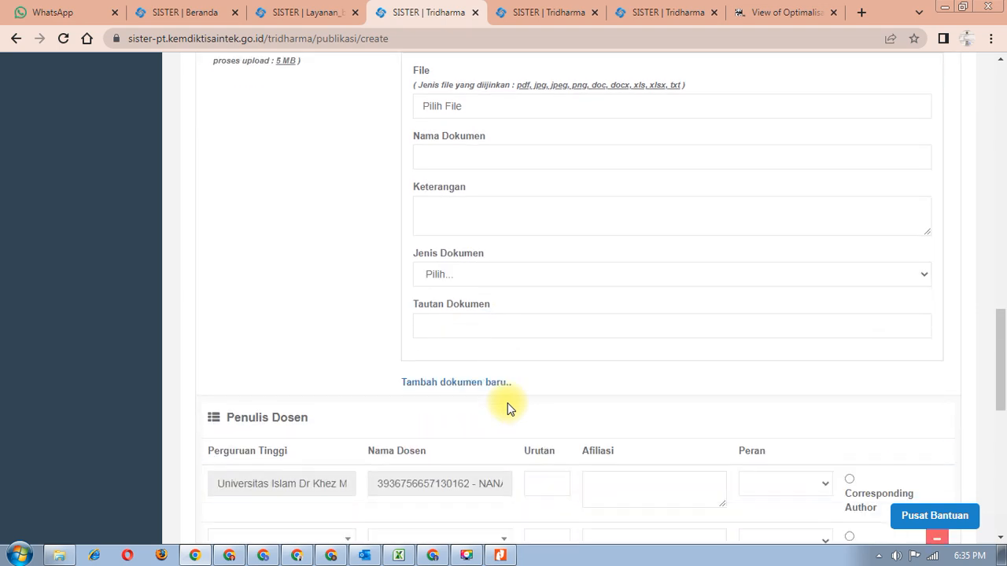
- Check the document type list and set the first lecturer author's order to 1
left_click(474, 278)
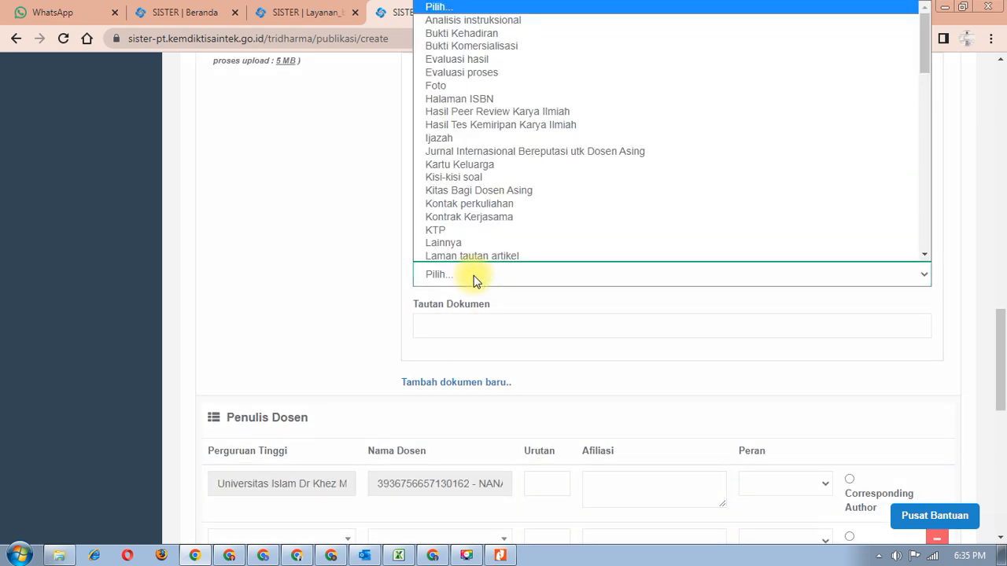
scroll(466, 252, "up", 1)
scroll(479, 268, "down", 1)
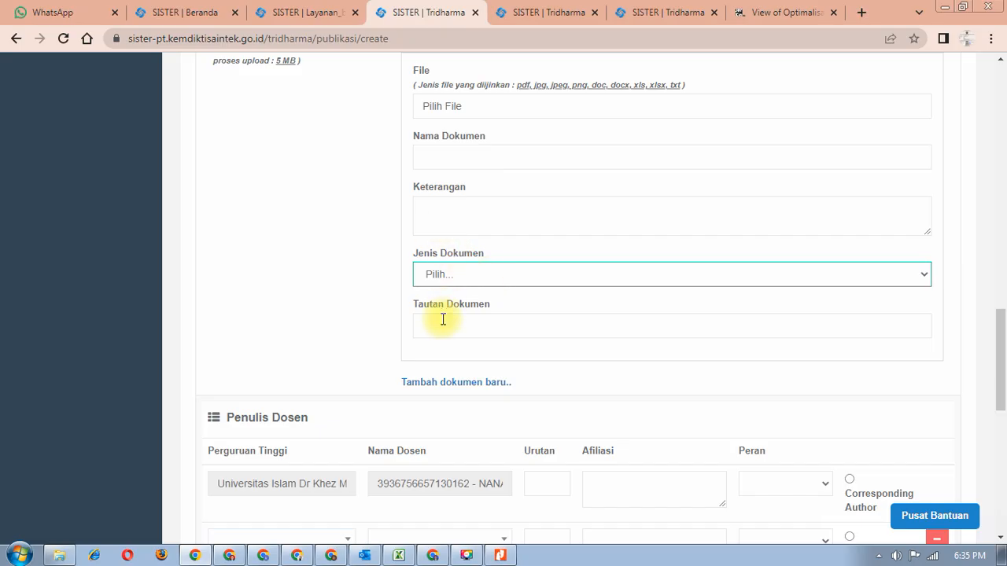
scroll(443, 319, "down", 2)
left_click(556, 334)
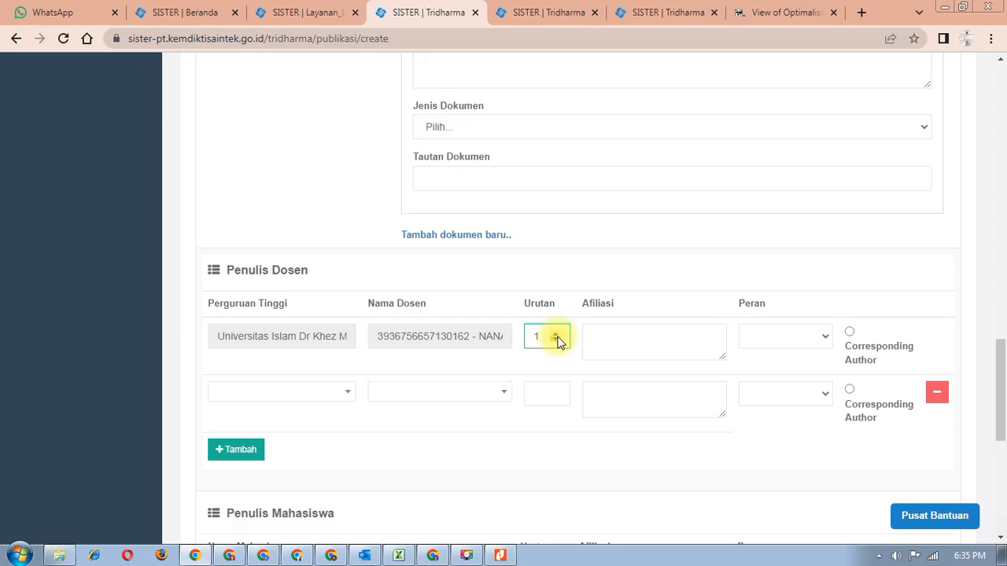
- Give the first lecturer author role Penulis and mark them Corresponding Author
left_click(634, 331)
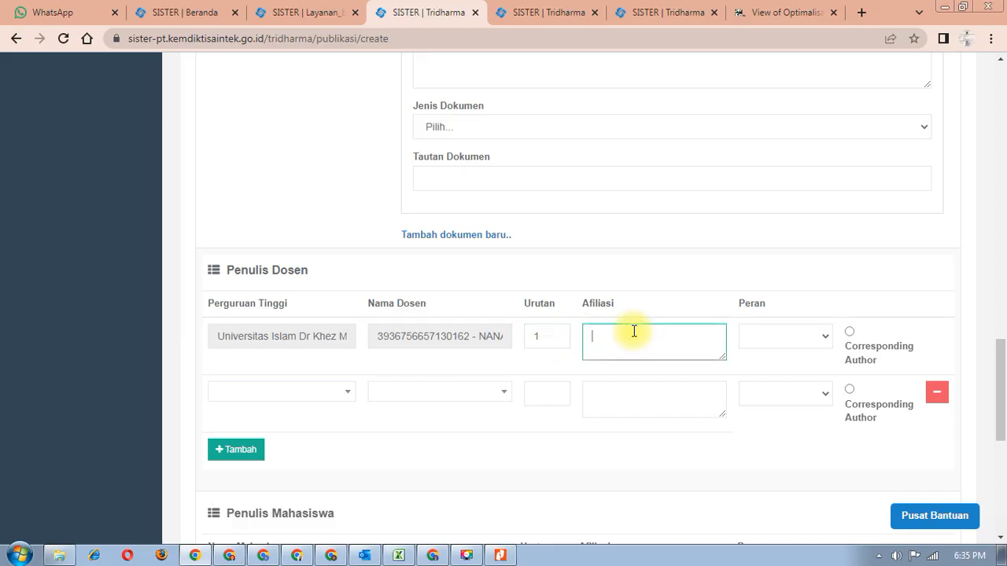
left_click(758, 334)
left_click(767, 370)
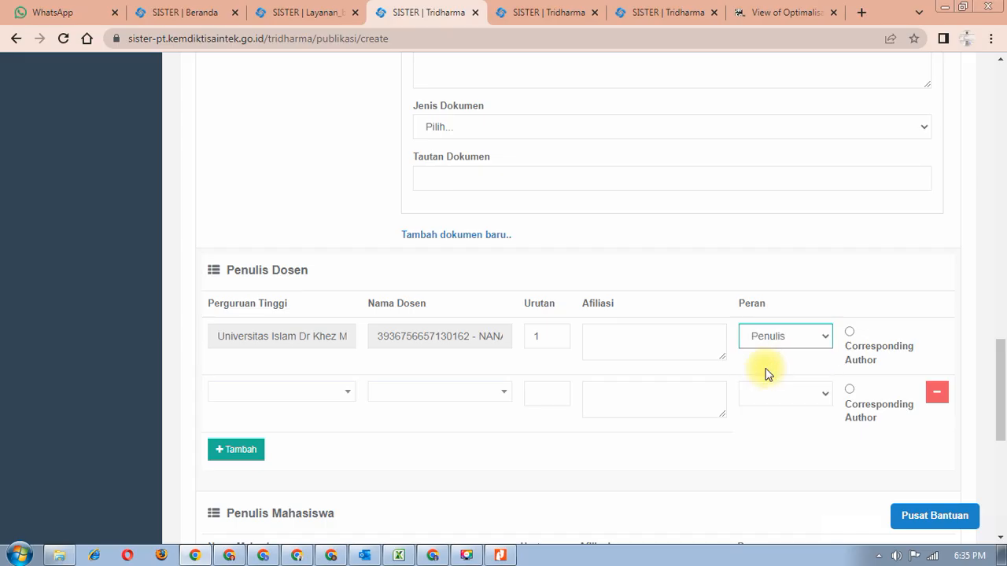
left_click(849, 331)
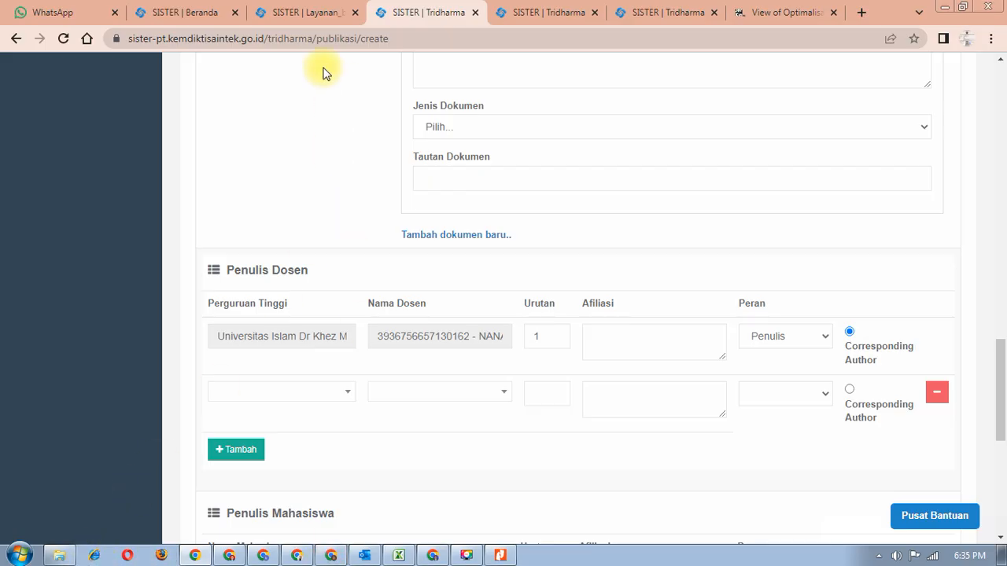
left_click(319, 12)
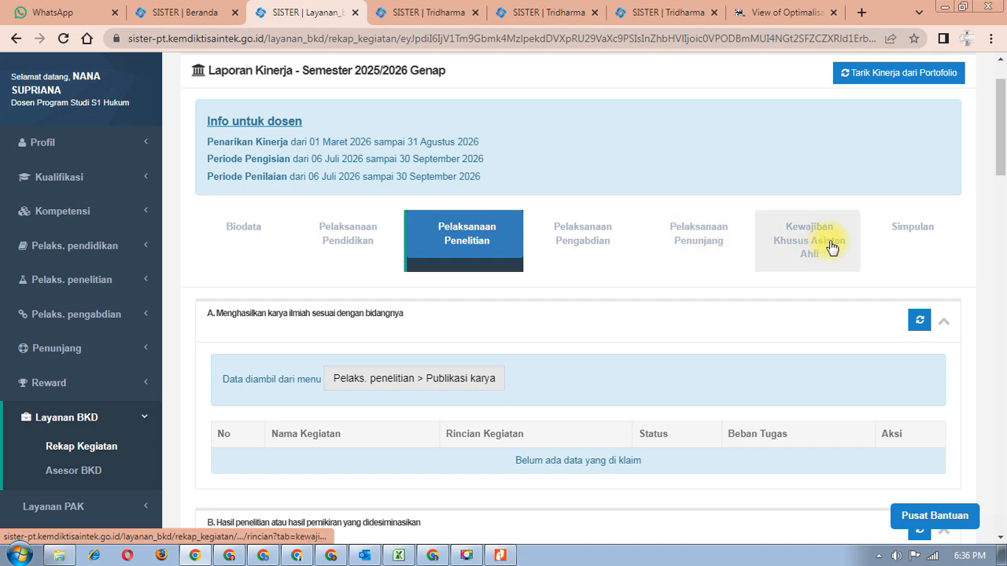
- Review the Simpulan tables: every BKD requirement Memenuhi, total 14.5 sks, 3 publications
left_click(919, 230)
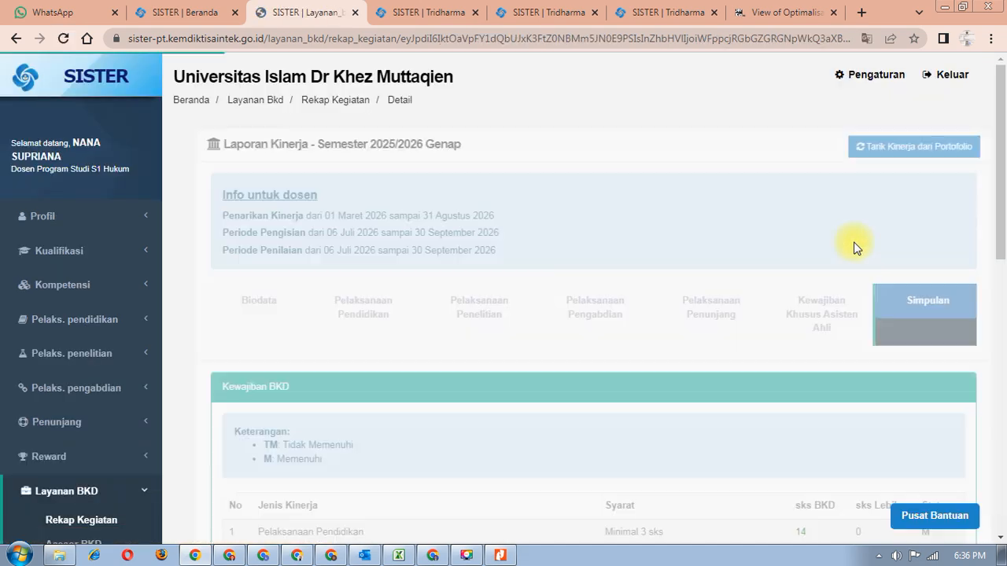
scroll(846, 275, "down", 5)
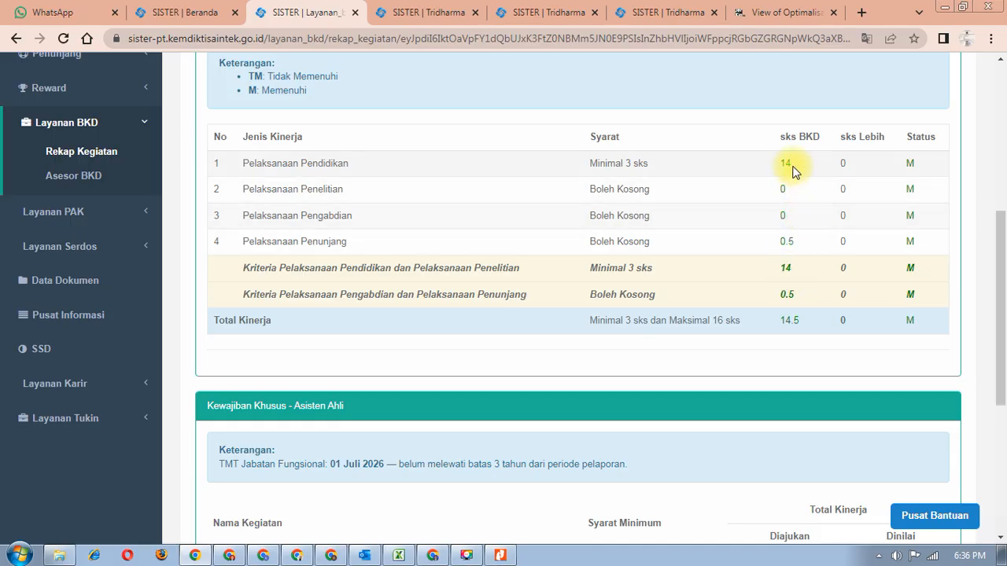
scroll(794, 171, "down", 4)
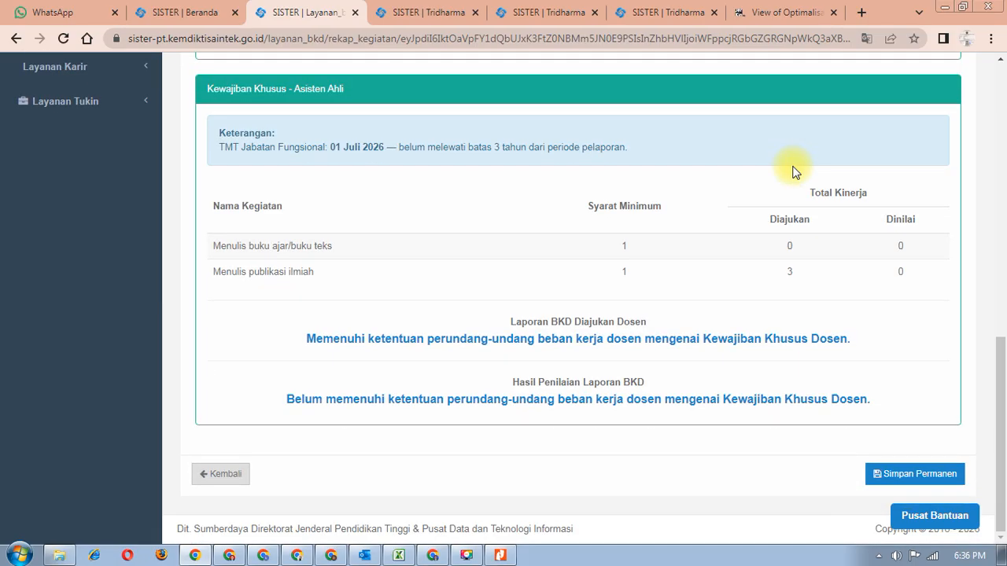
scroll(793, 171, "up", 4)
scroll(793, 172, "down", 2)
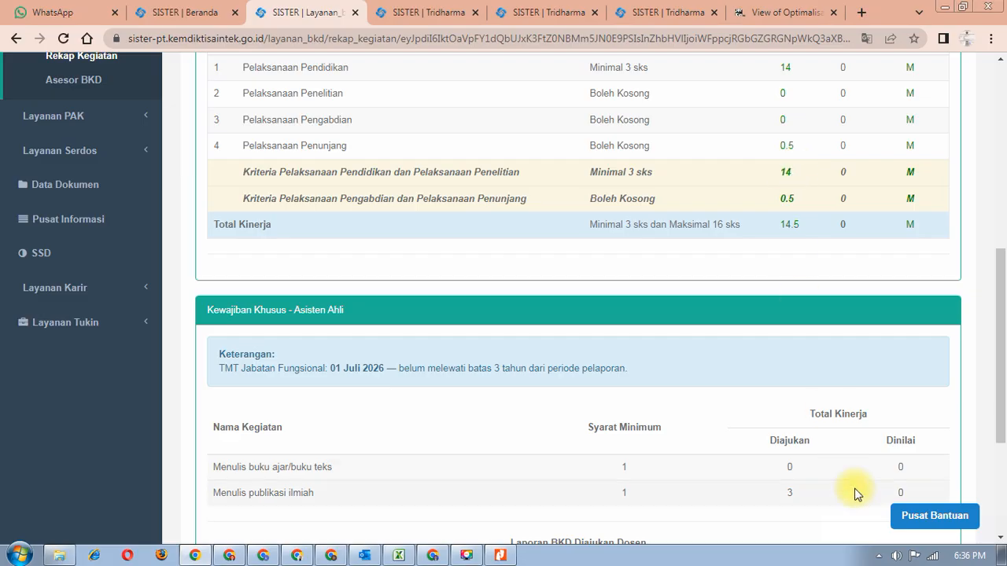
scroll(562, 353, "up", 5)
scroll(562, 353, "up", 2)
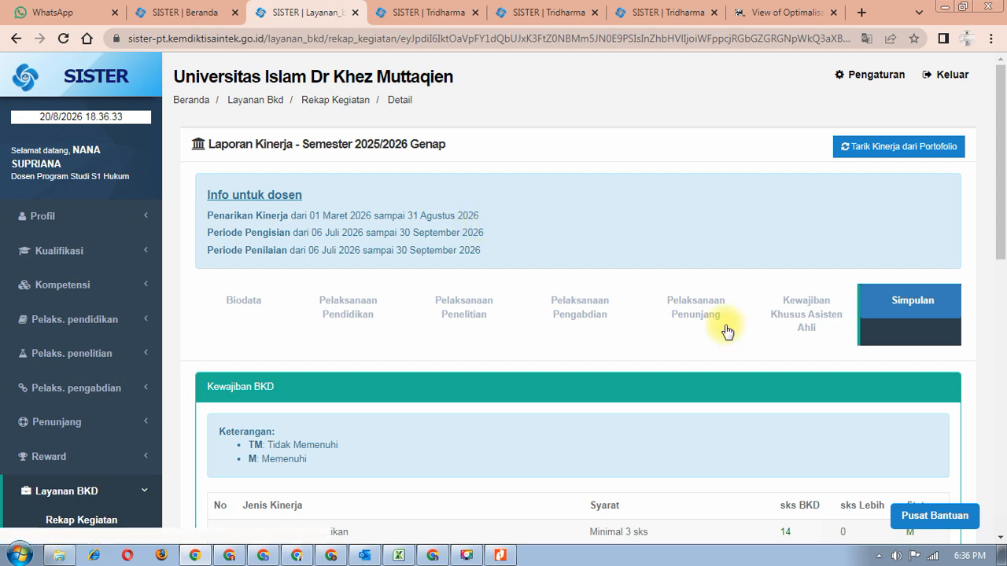
left_click(974, 516)
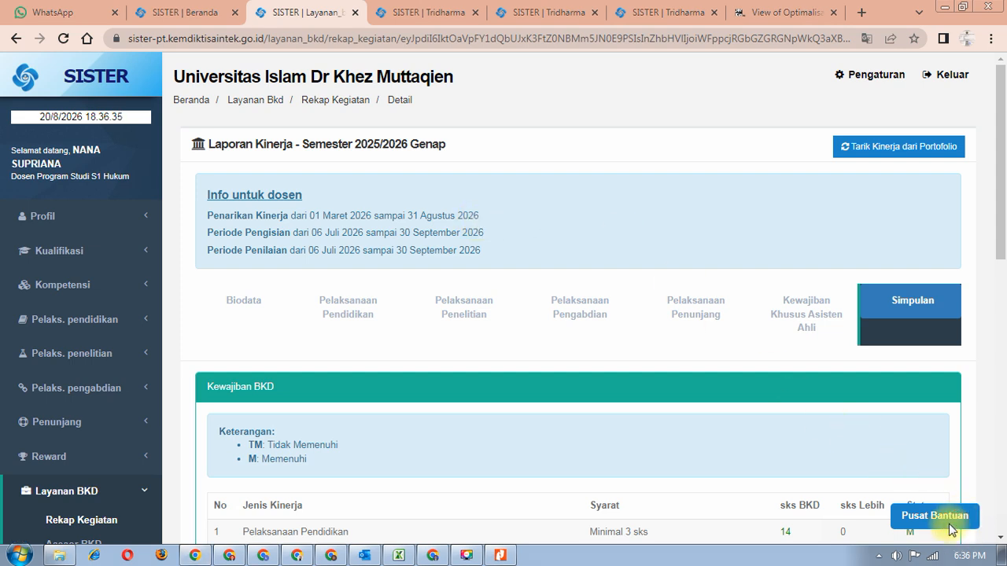